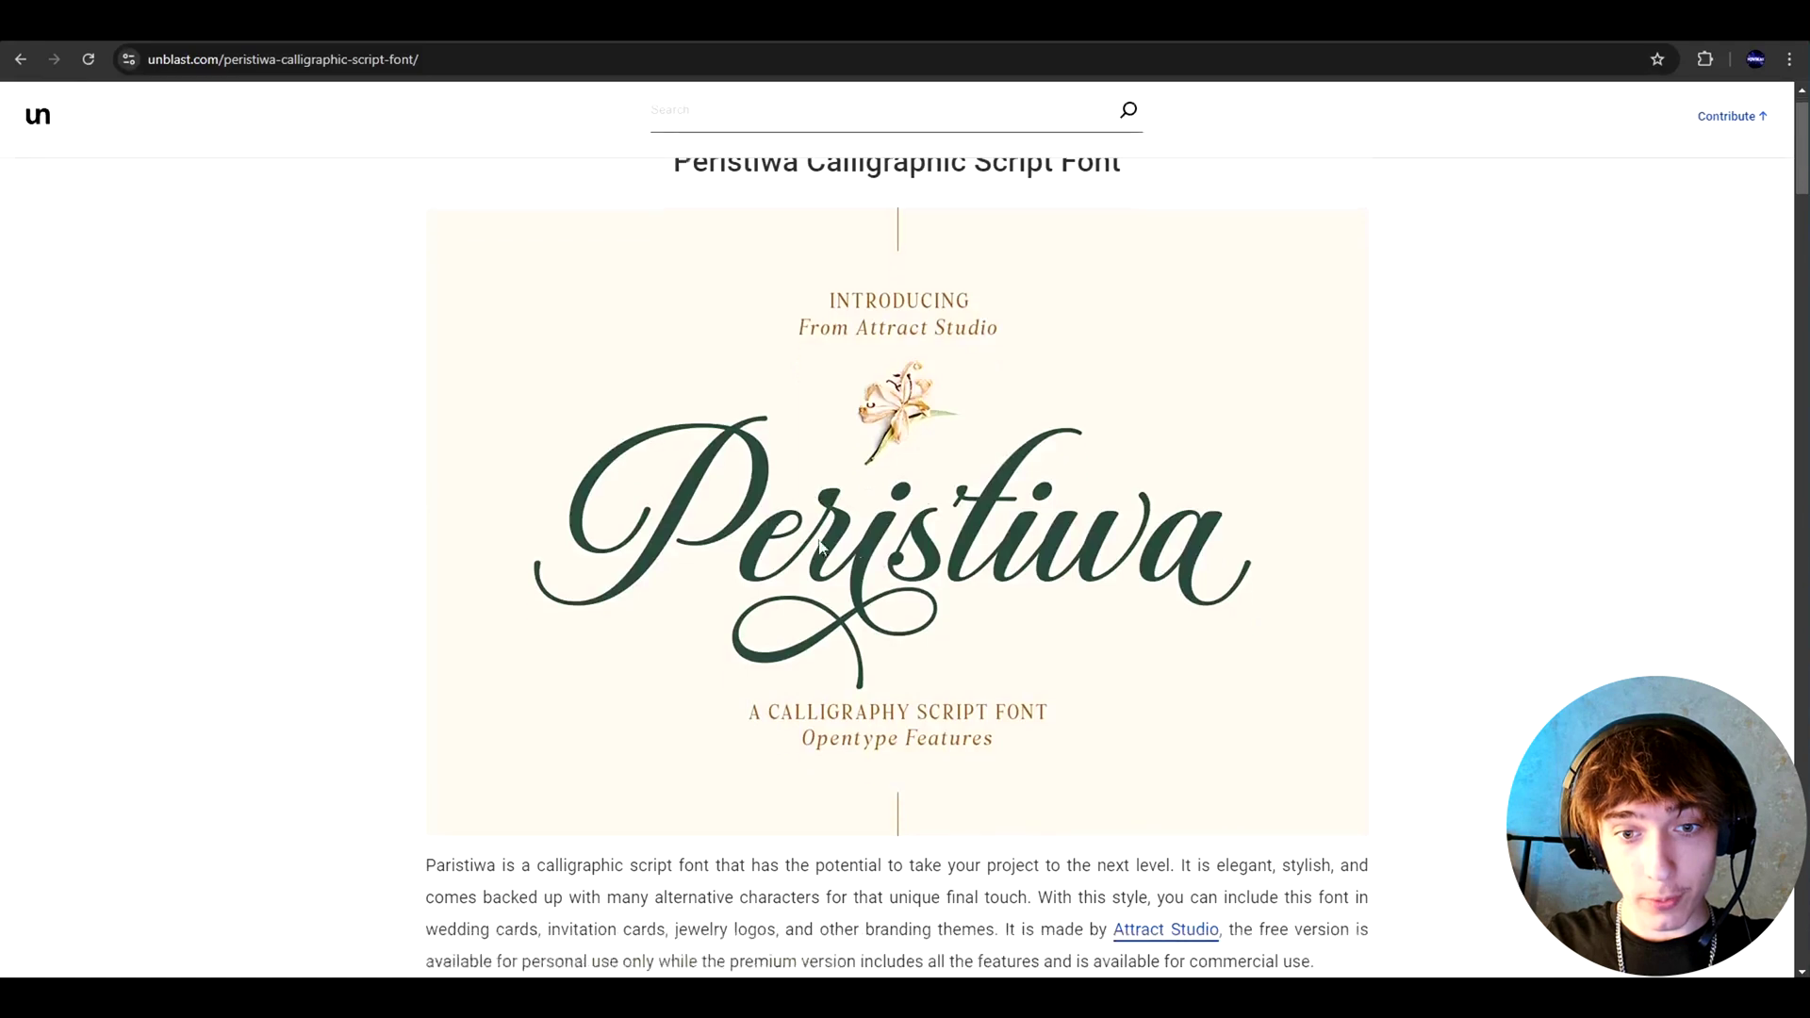
Browse the Peristiwa Calligraphic Script font page and its previews down to the free download section
{"action": "scroll", "coordinate": [820, 545], "scroll_direction": "up", "scroll_amount": 1}
{"action": "left_click_drag", "start_coordinate": [682, 205], "coordinate": [842, 209]}
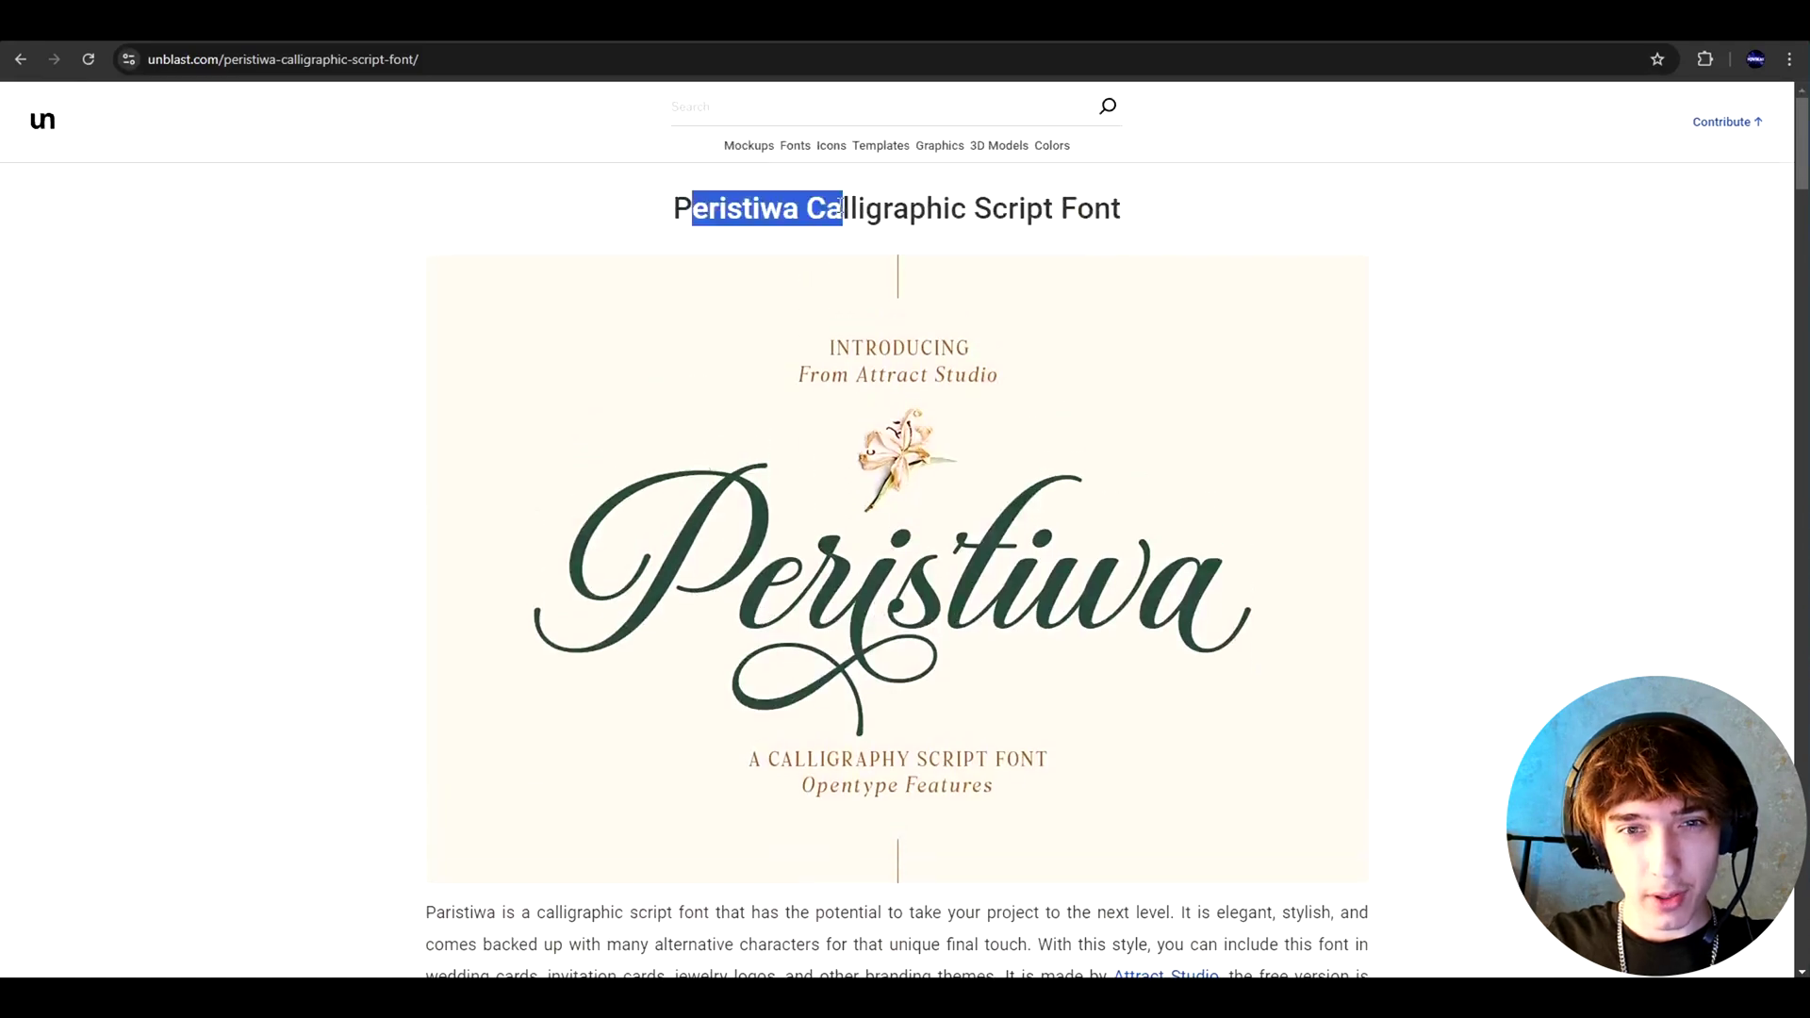
{"action": "left_click", "coordinate": [1426, 245]}
{"action": "scroll", "coordinate": [1320, 377], "scroll_direction": "down", "scroll_amount": 1}
{"action": "scroll", "coordinate": [849, 282], "scroll_direction": "up", "scroll_amount": 1}
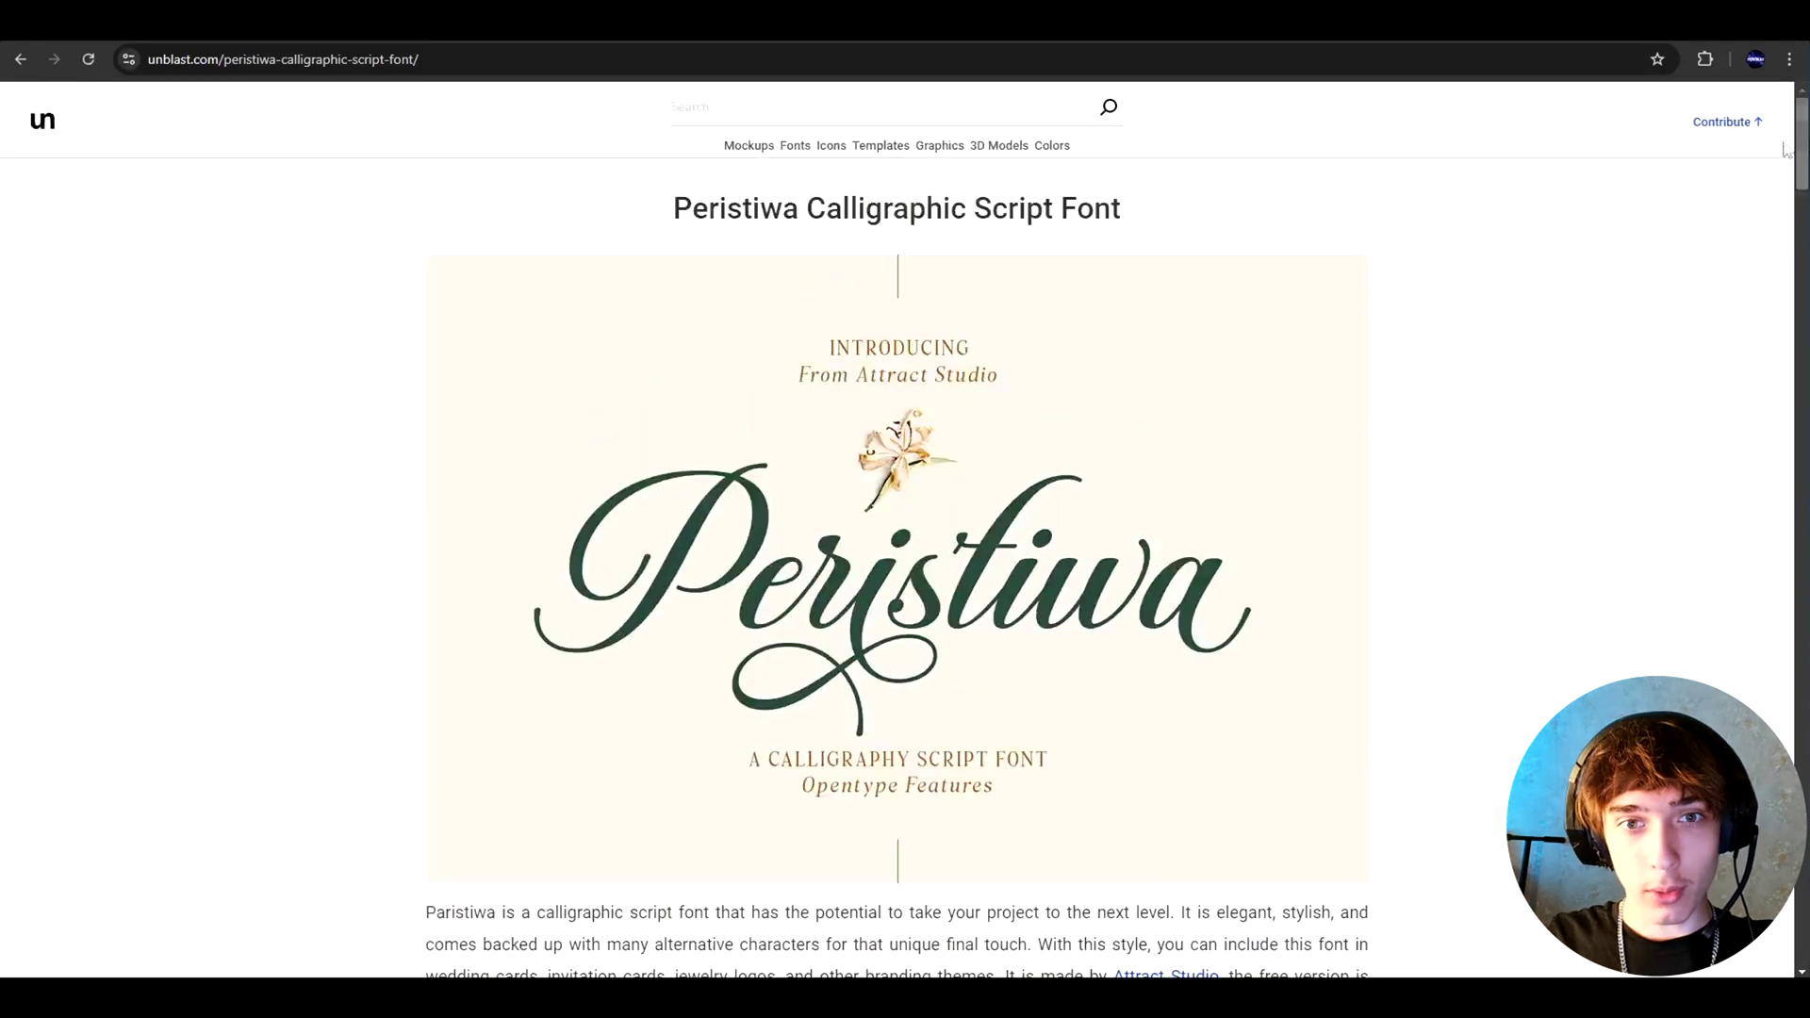
{"action": "scroll", "coordinate": [733, 219], "scroll_direction": "down", "scroll_amount": 20}
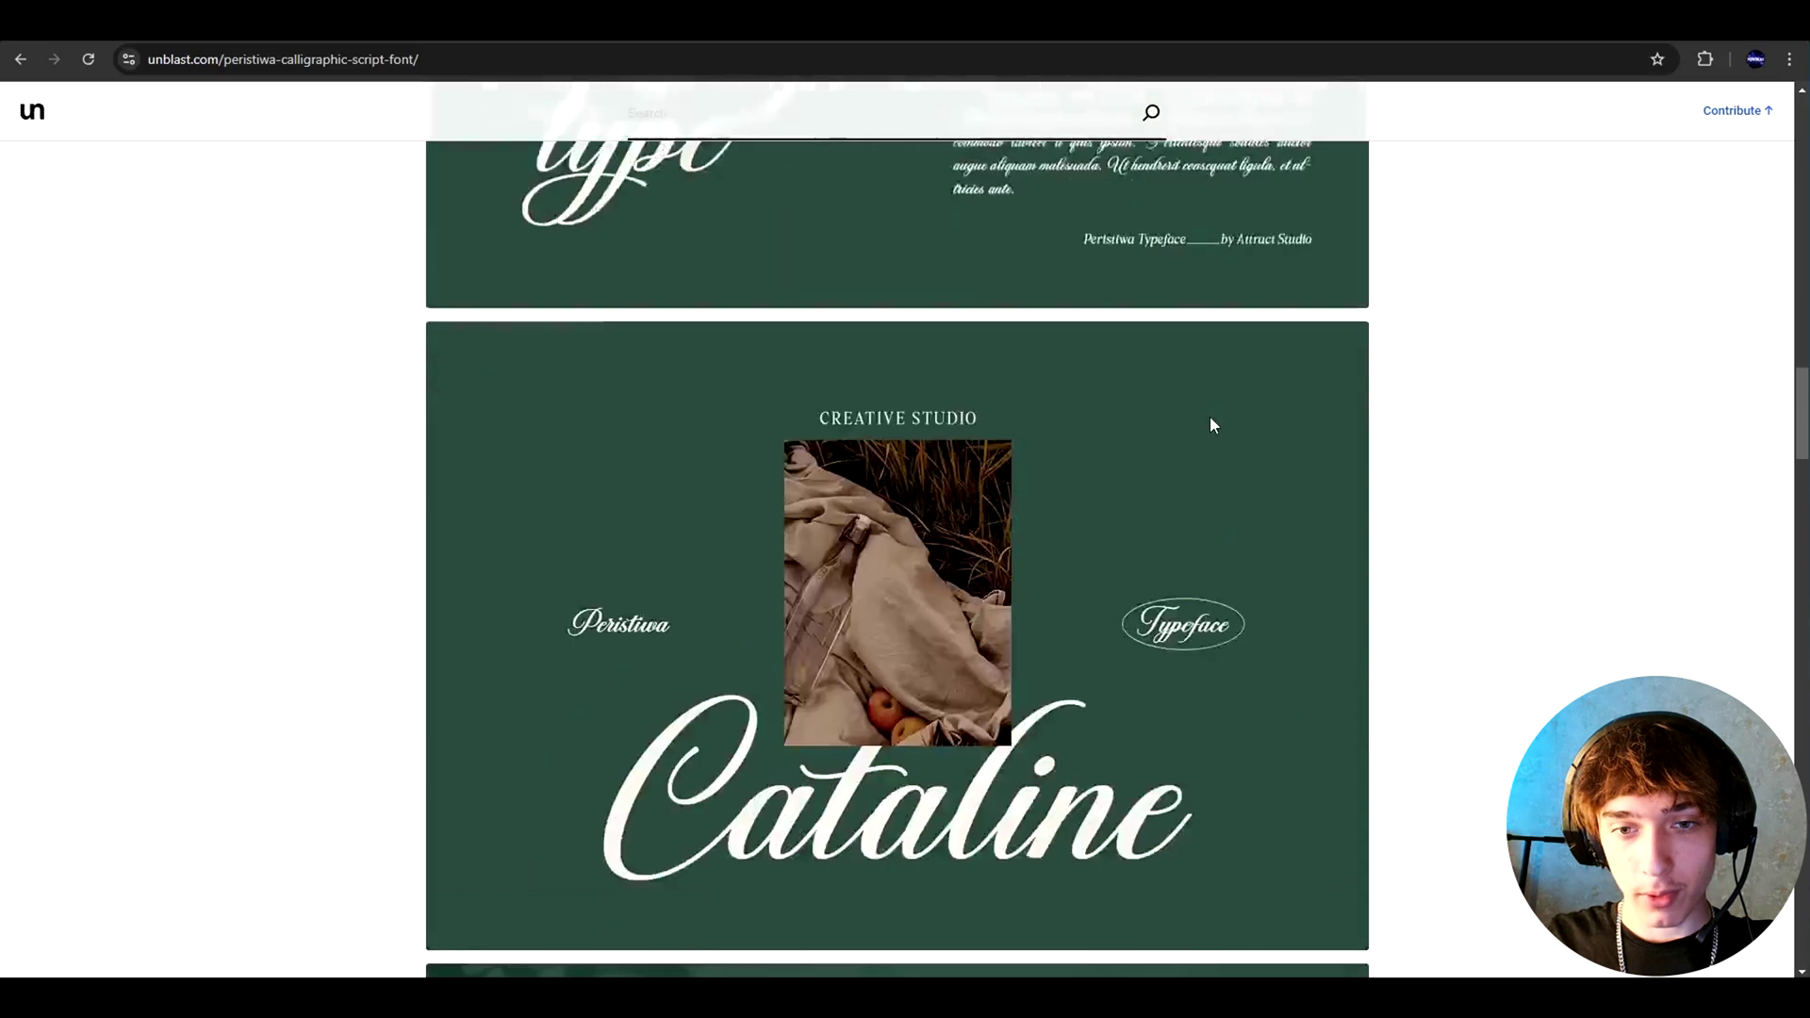
{"action": "scroll", "coordinate": [1170, 437], "scroll_direction": "down", "scroll_amount": 20}
{"action": "scroll", "coordinate": [1226, 528], "scroll_direction": "up", "scroll_amount": 10}
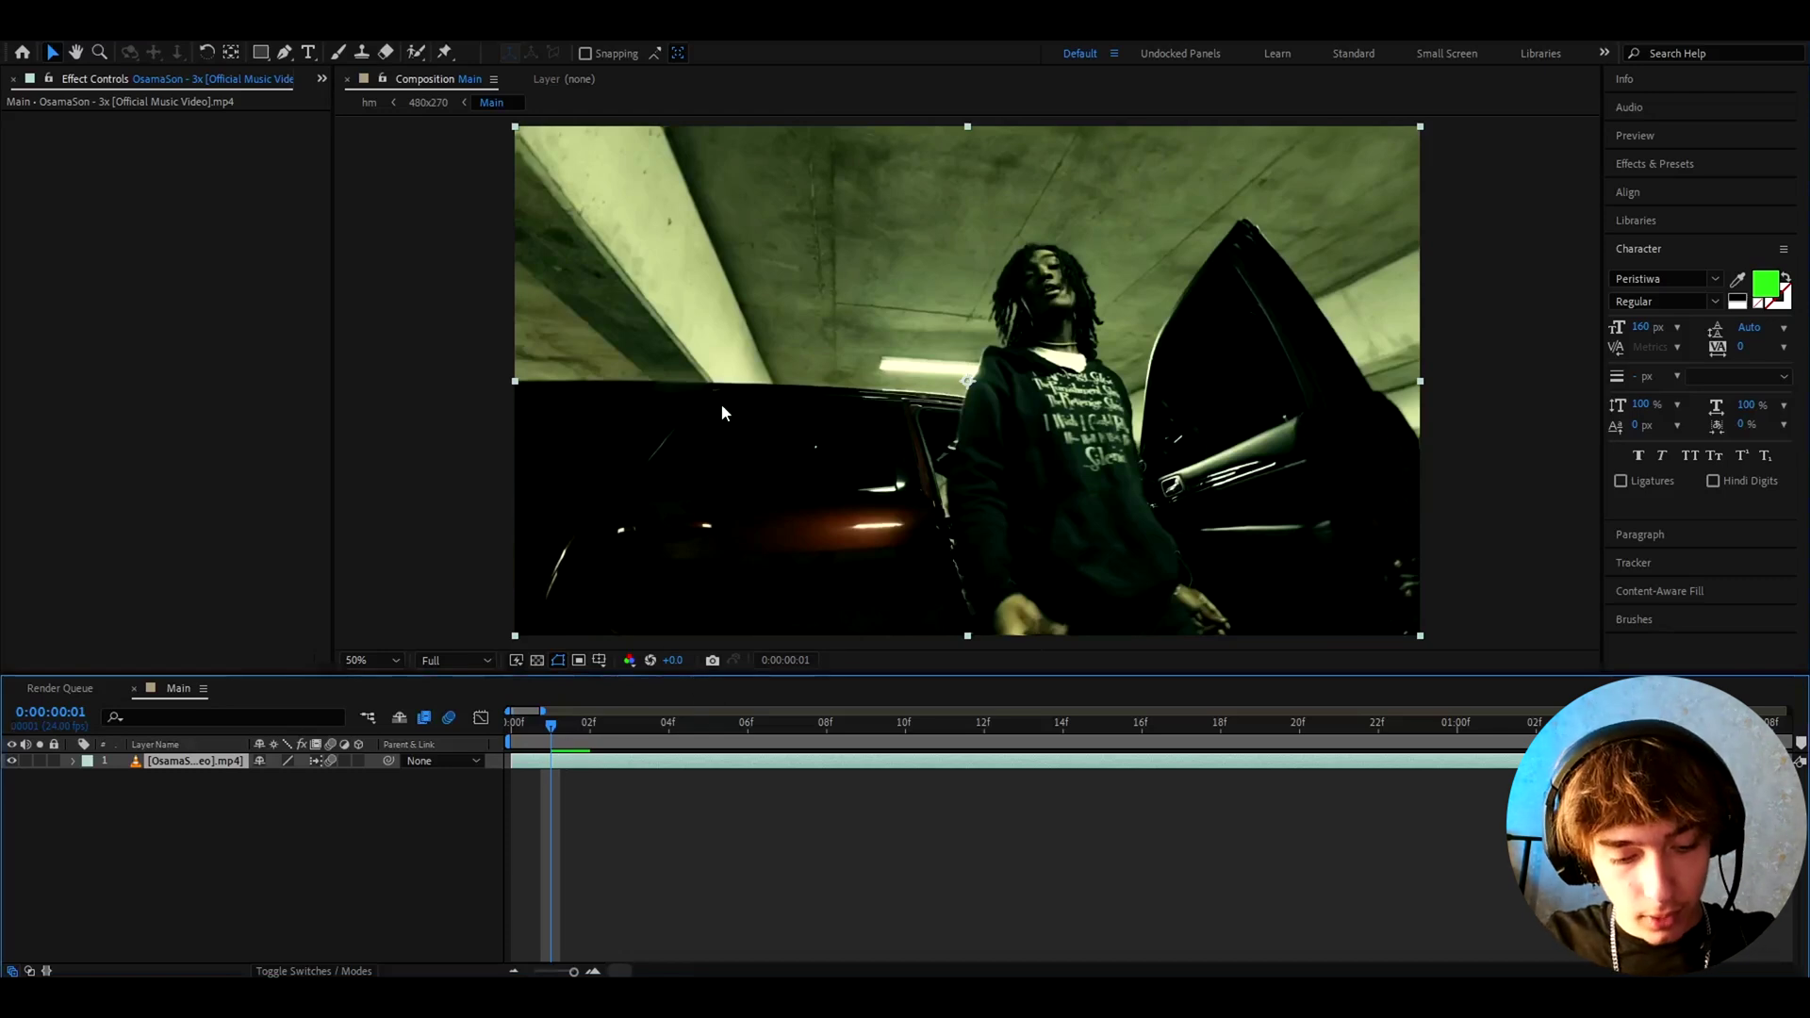
Create a paragraph text layer reading 'Title' over the footage and reveal its Position
{"action": "key", "text": "ctrl+t"}
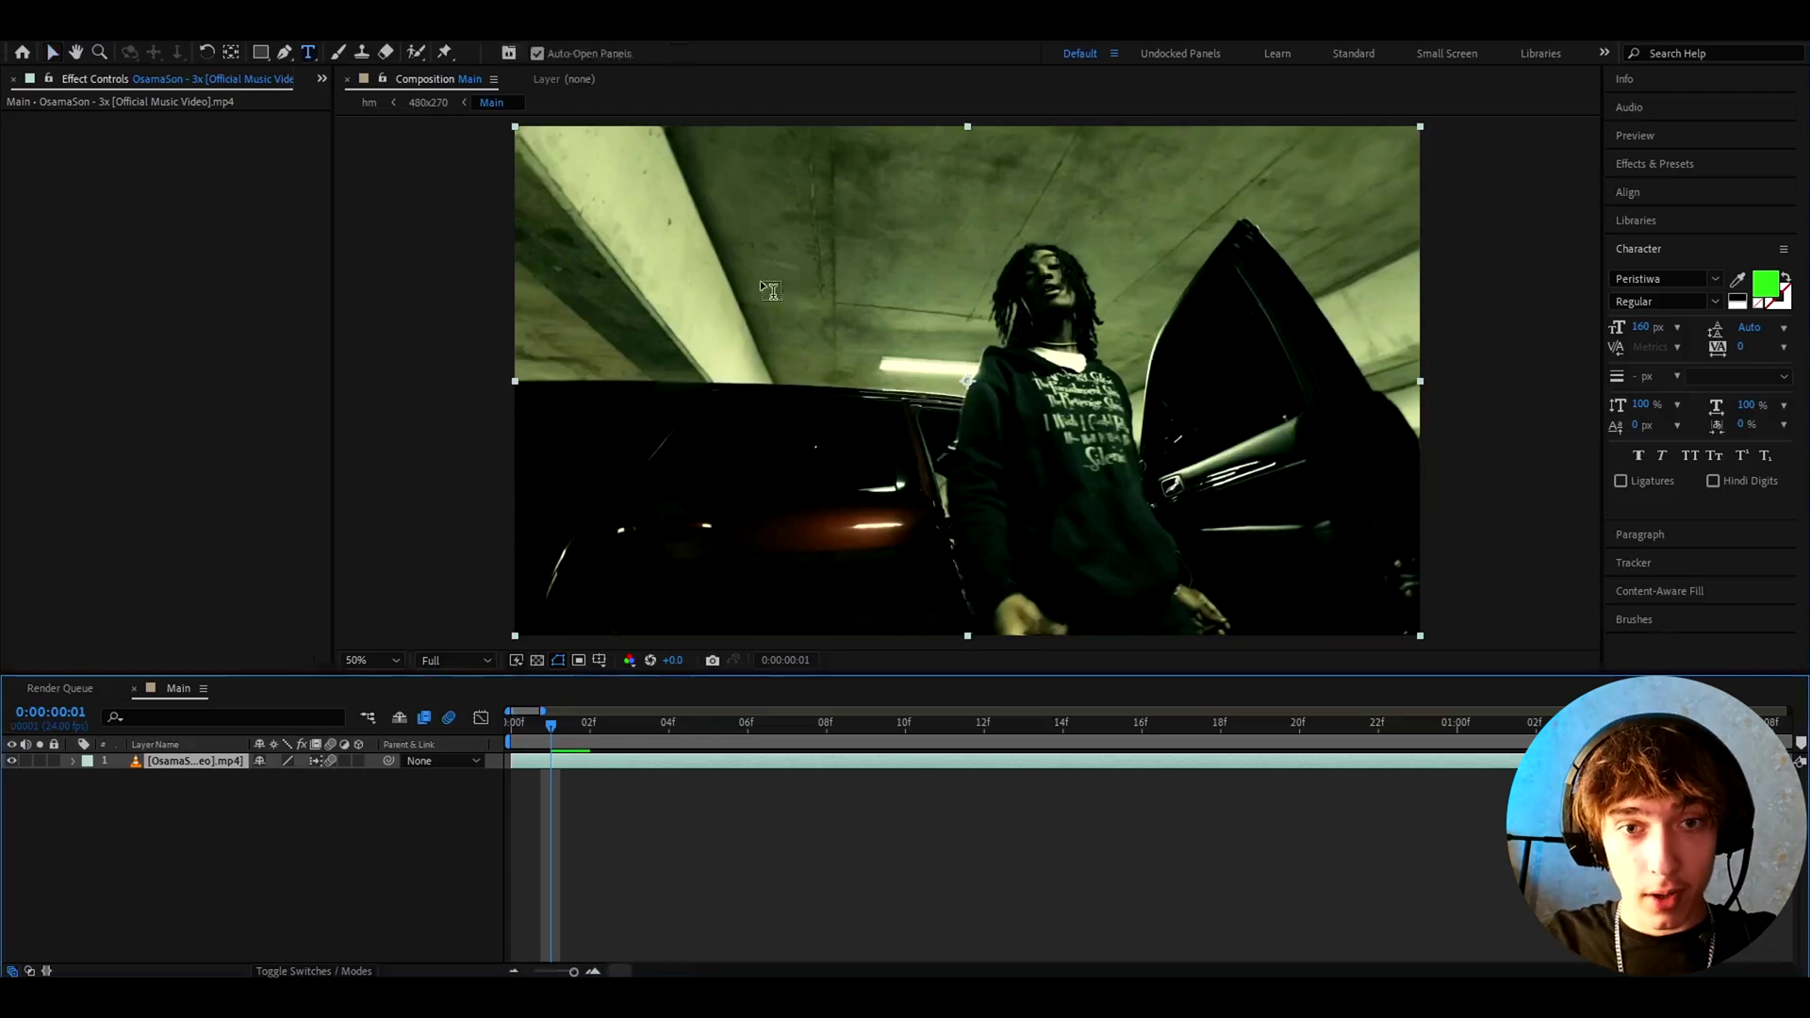
{"action": "left_click_drag", "start_coordinate": [637, 204], "coordinate": [1132, 429]}
{"action": "type", "text": "Title"}
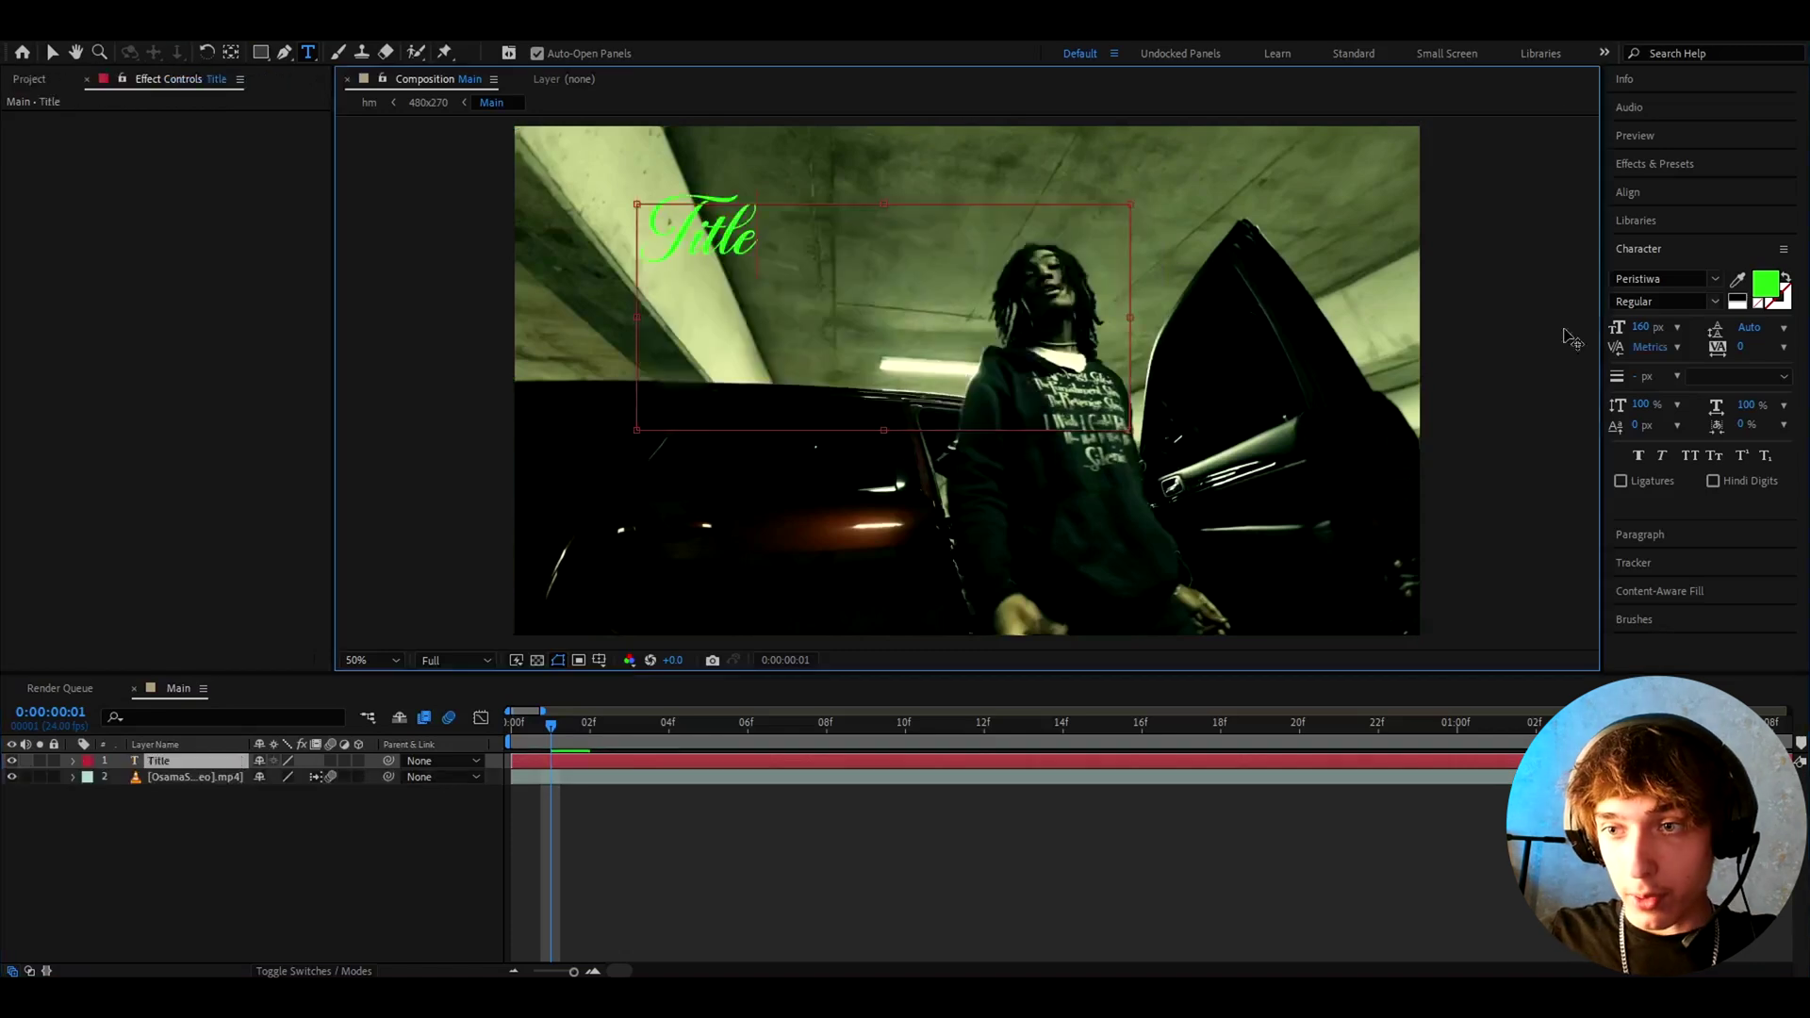
{"action": "left_click", "coordinate": [558, 766]}
{"action": "key", "text": "p"}
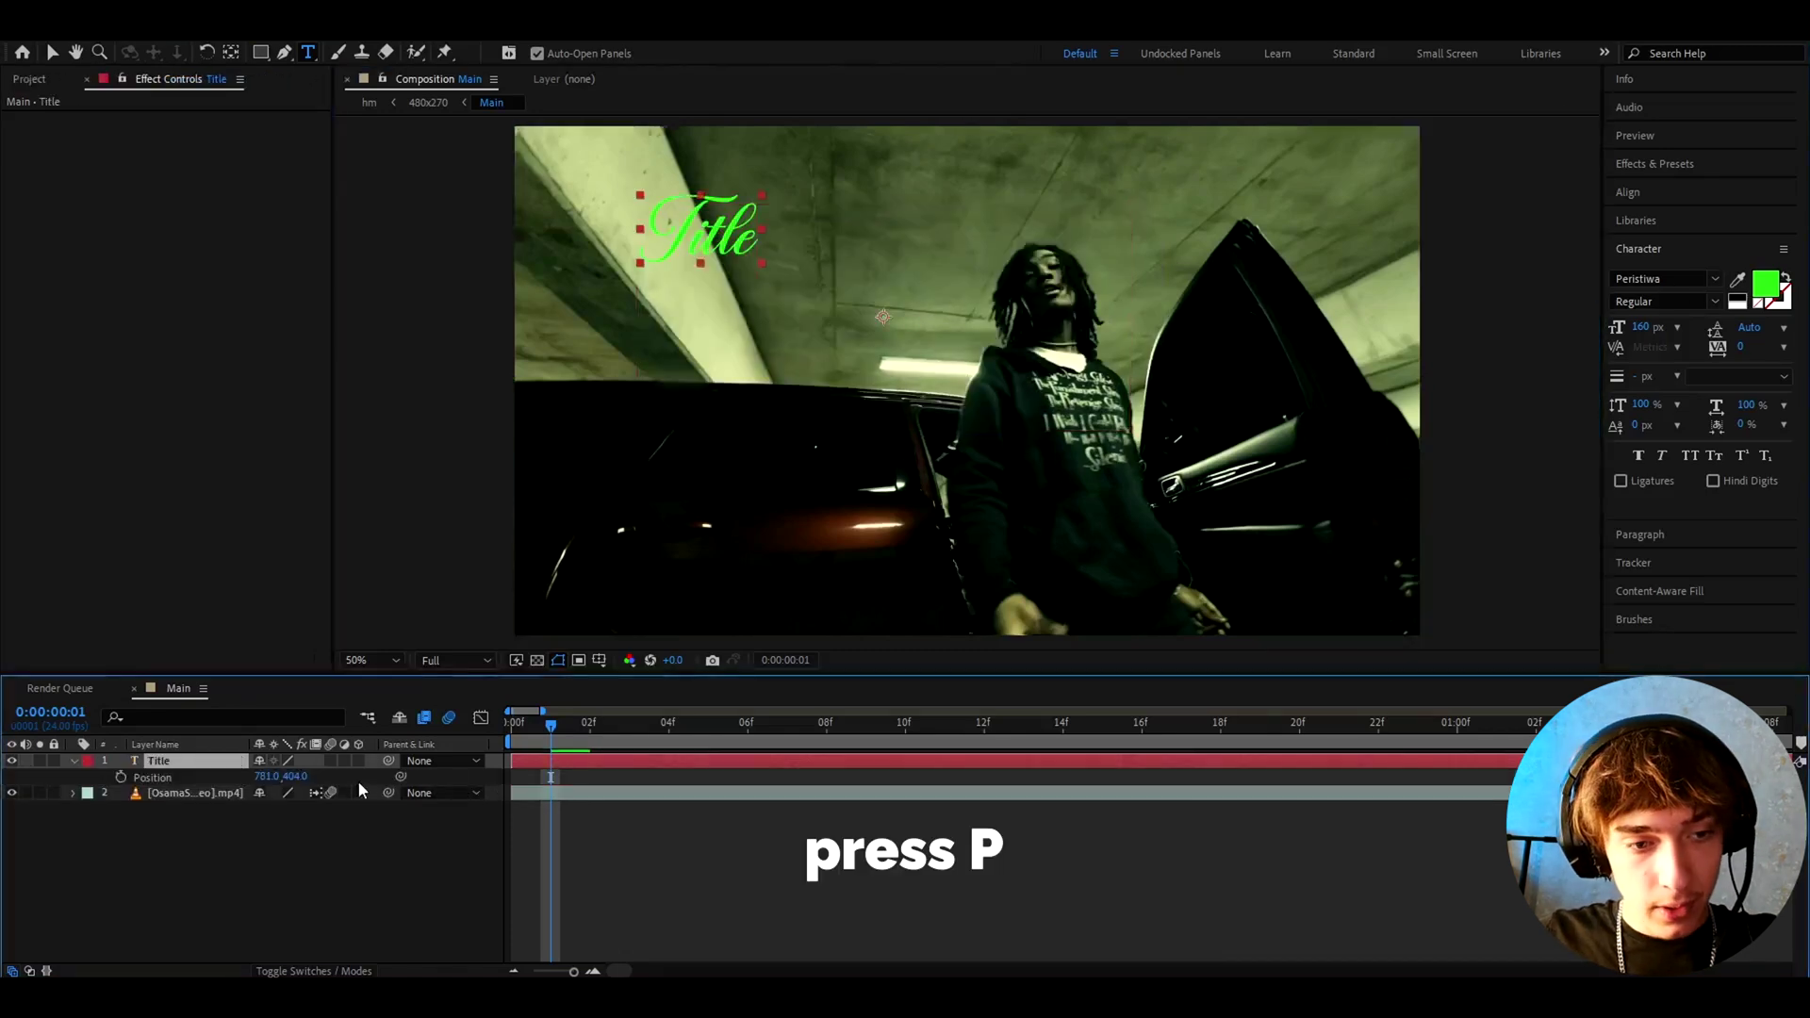
{"action": "left_click_drag", "start_coordinate": [269, 776], "coordinate": [550, 776]}
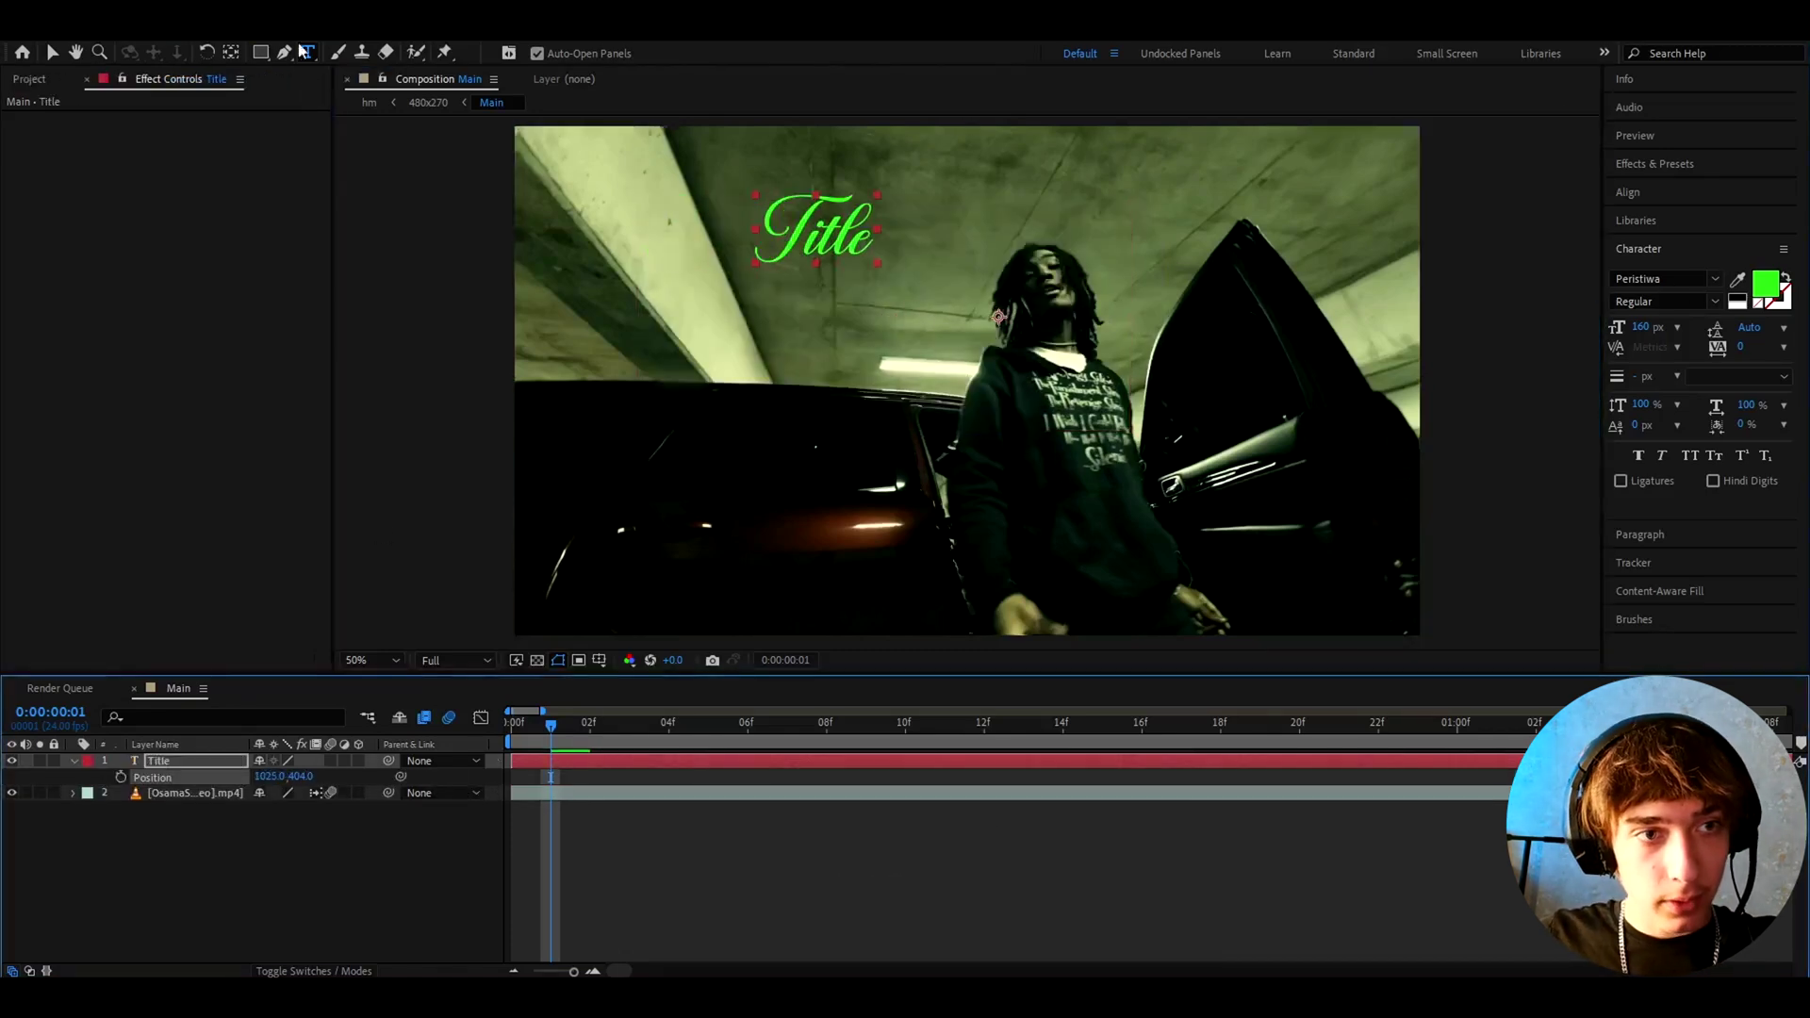
Centre the Title's anchor point on its text and set Position to 691, 297
{"action": "left_click", "coordinate": [230, 54]}
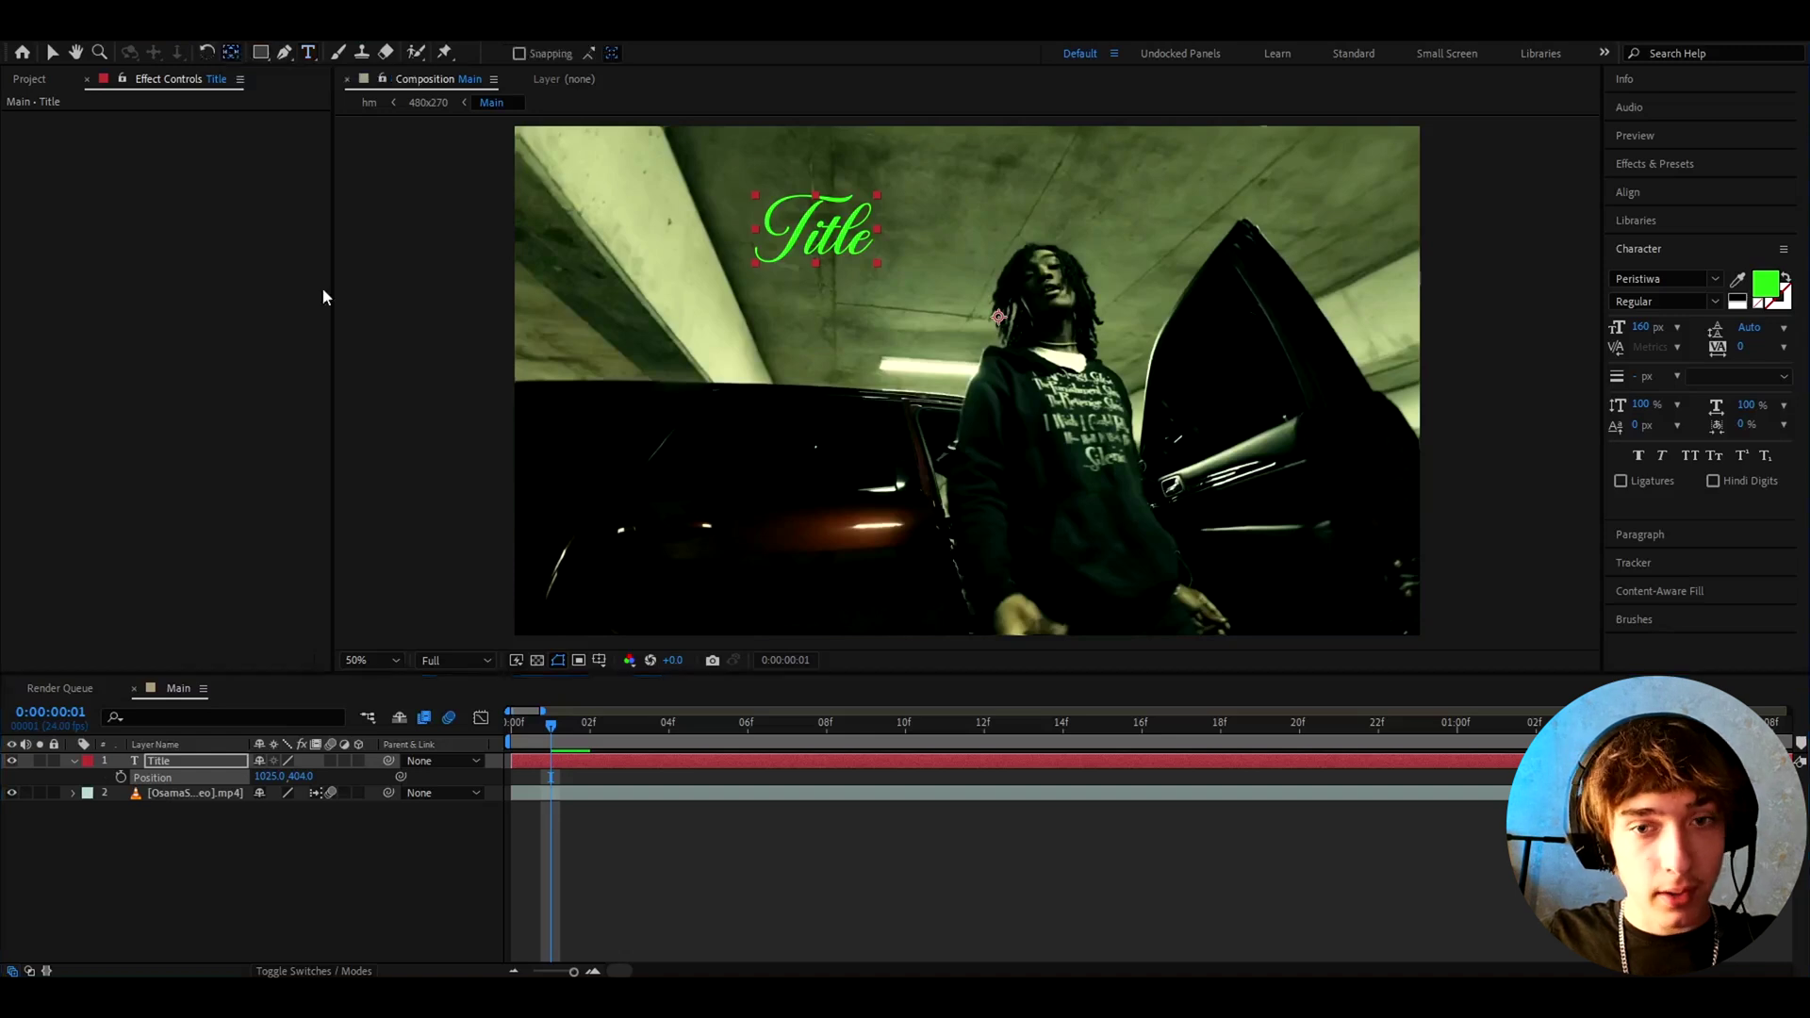
{"action": "left_click_drag", "start_coordinate": [981, 278], "coordinate": [833, 240]}
{"action": "key", "text": "ctrl+alt+Home"}
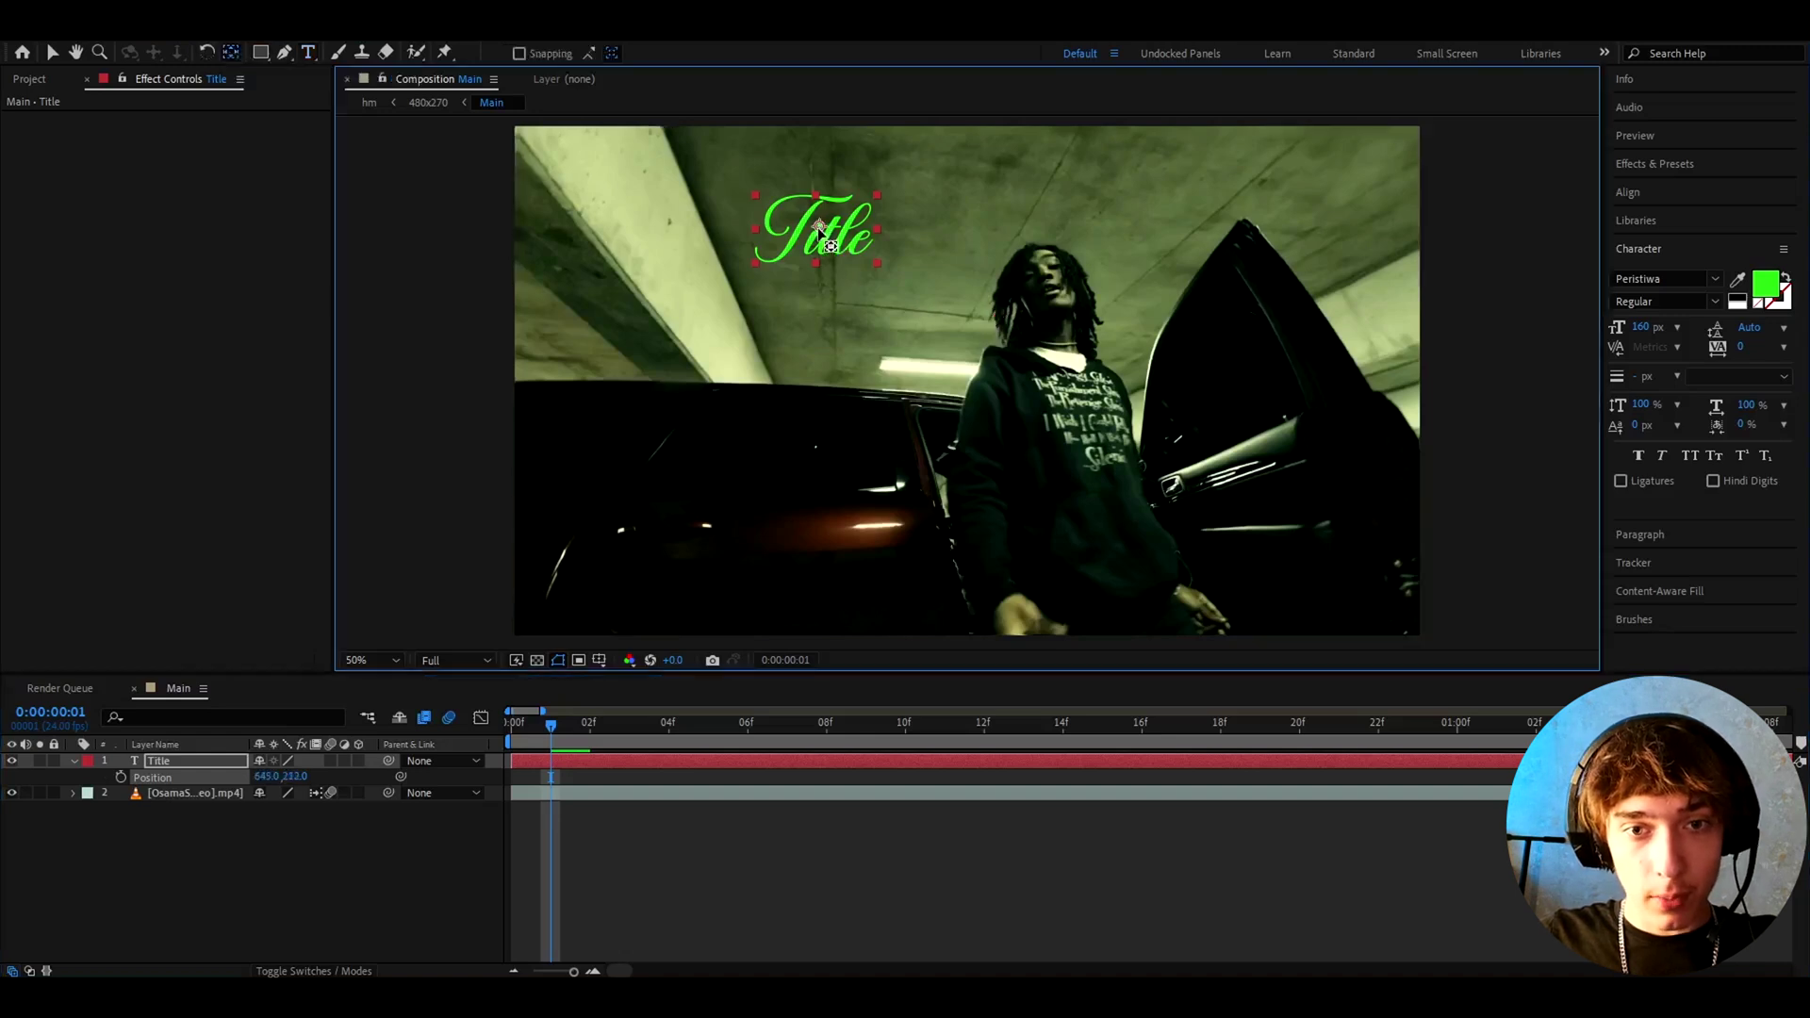
{"action": "key", "text": "v"}
{"action": "left_click", "coordinate": [267, 776]}
{"action": "type", "text": "691"}
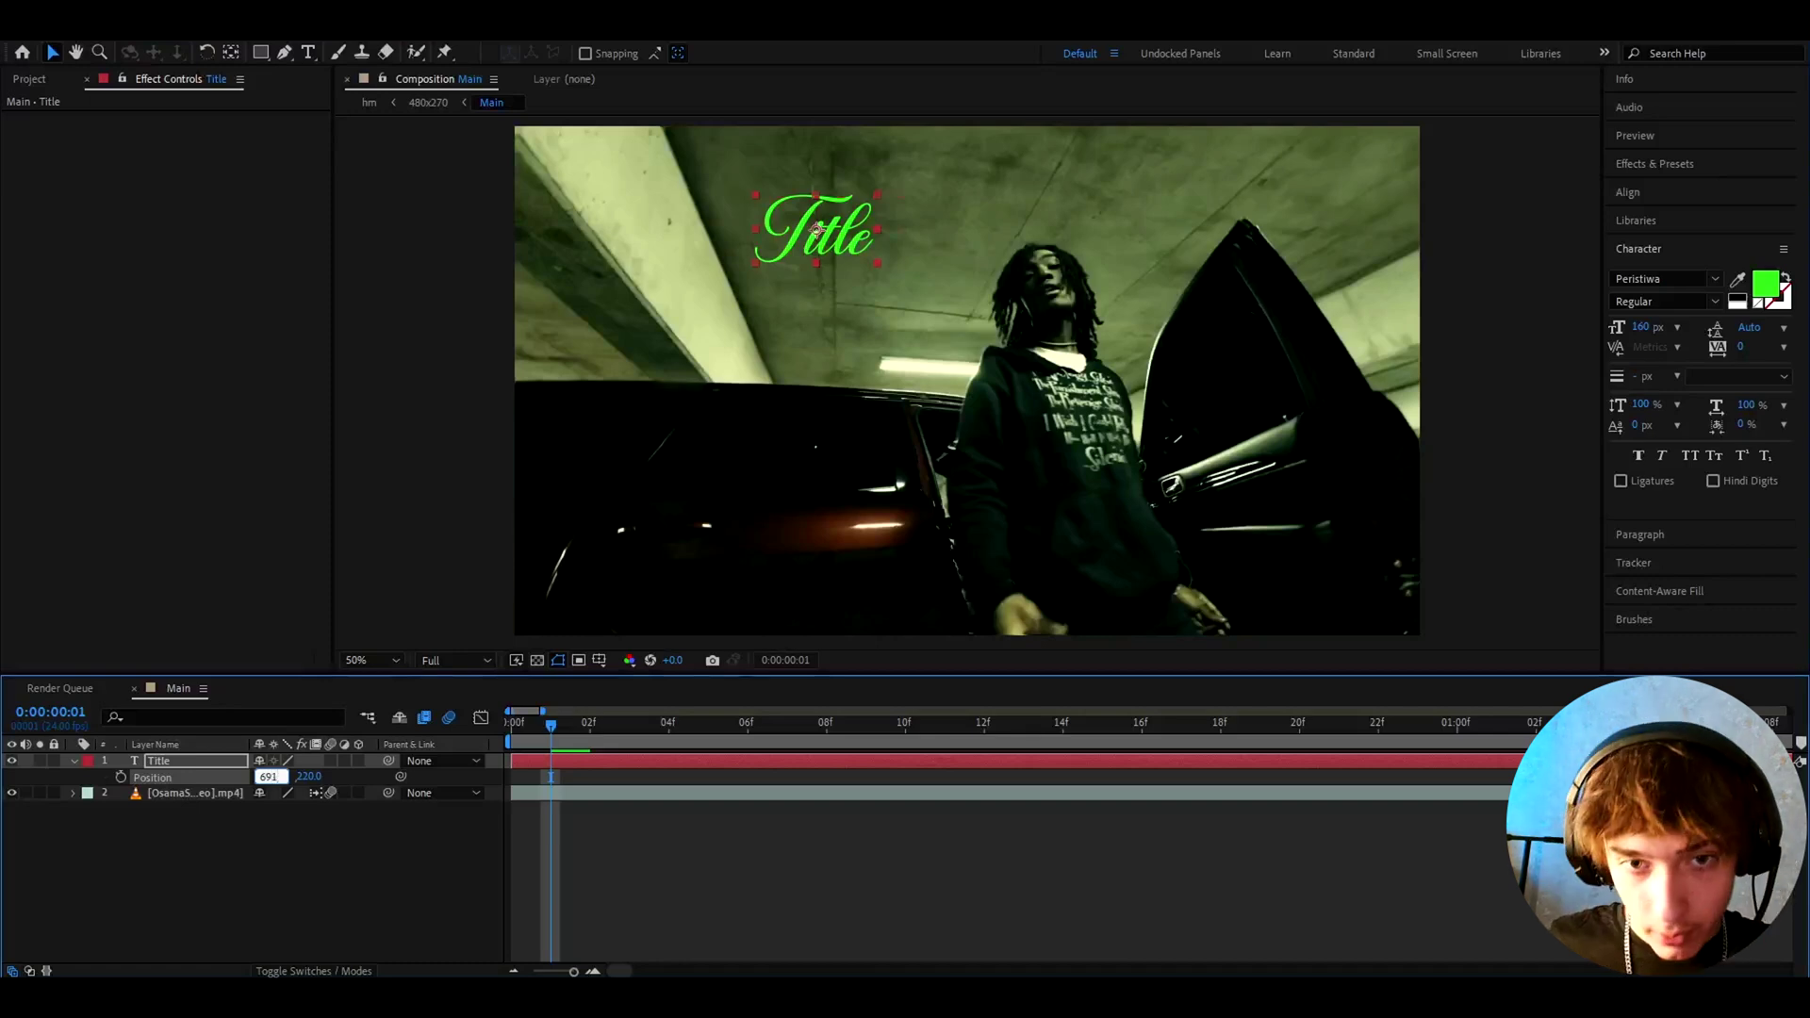
{"action": "key", "text": "Tab"}
{"action": "type", "text": "297"}
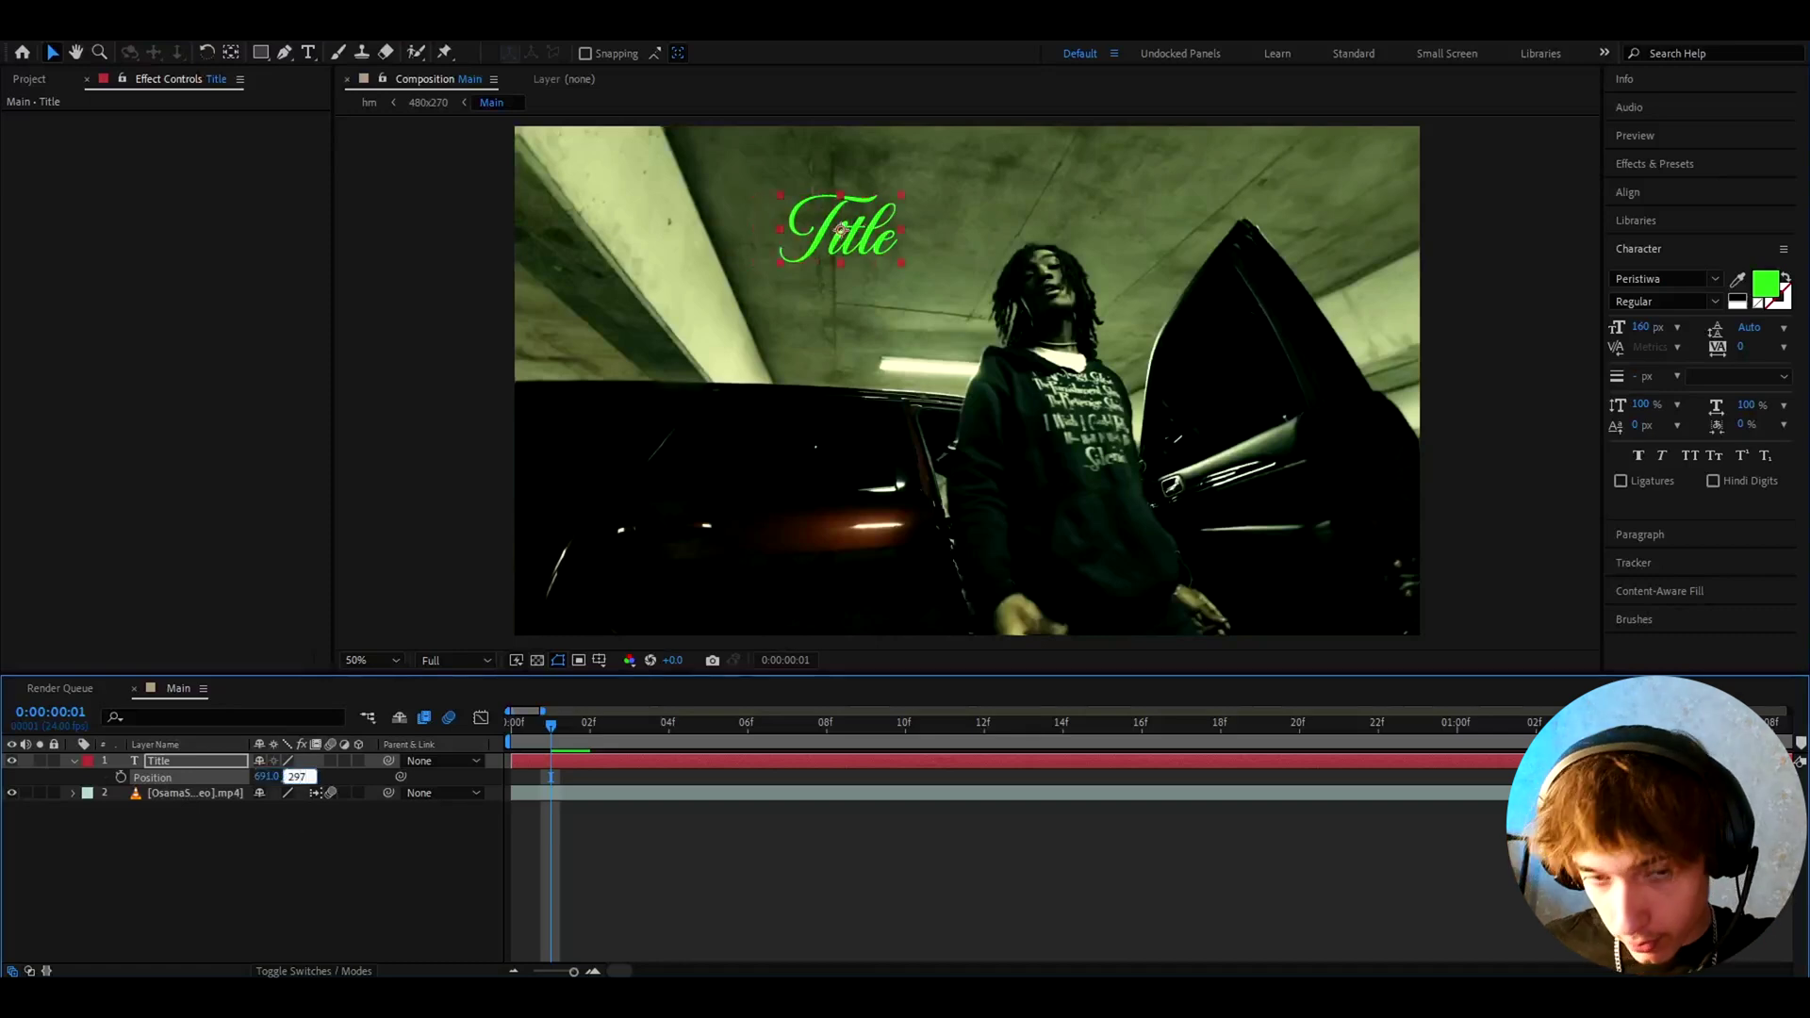
{"action": "key", "text": "Return"}
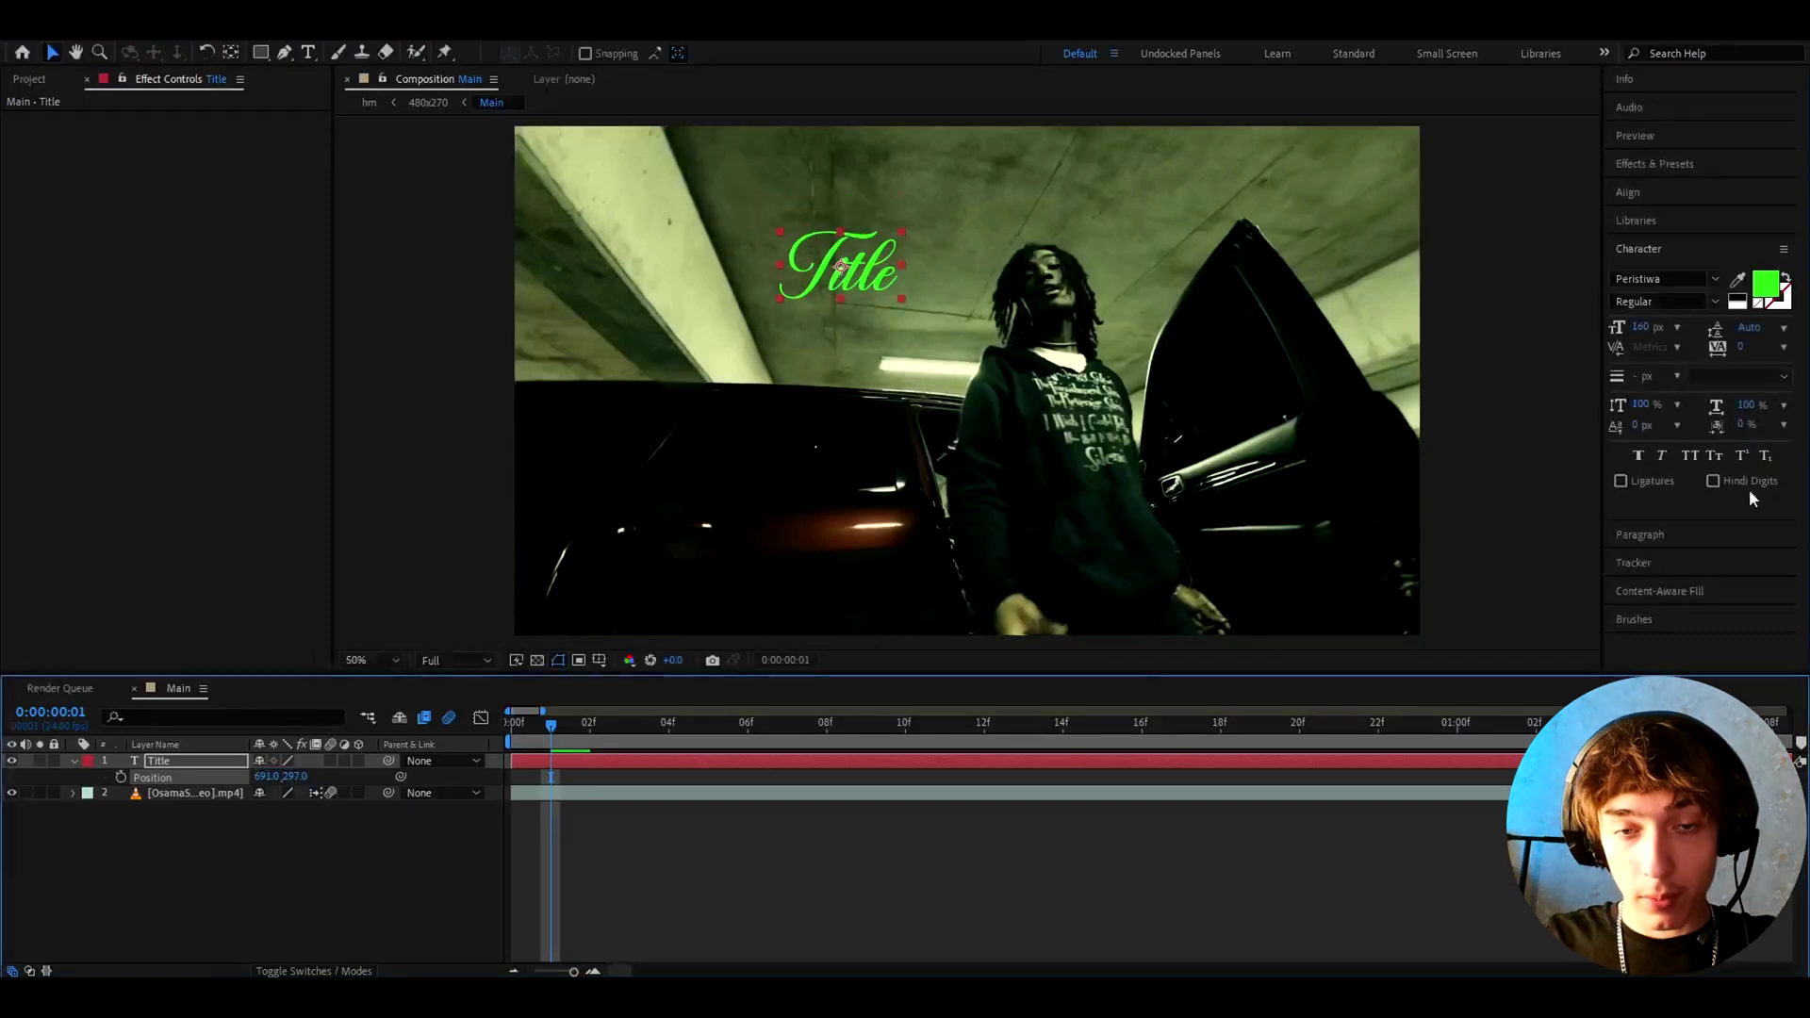
{"action": "double_click", "coordinate": [597, 767]}
{"action": "left_click", "coordinate": [1766, 285]}
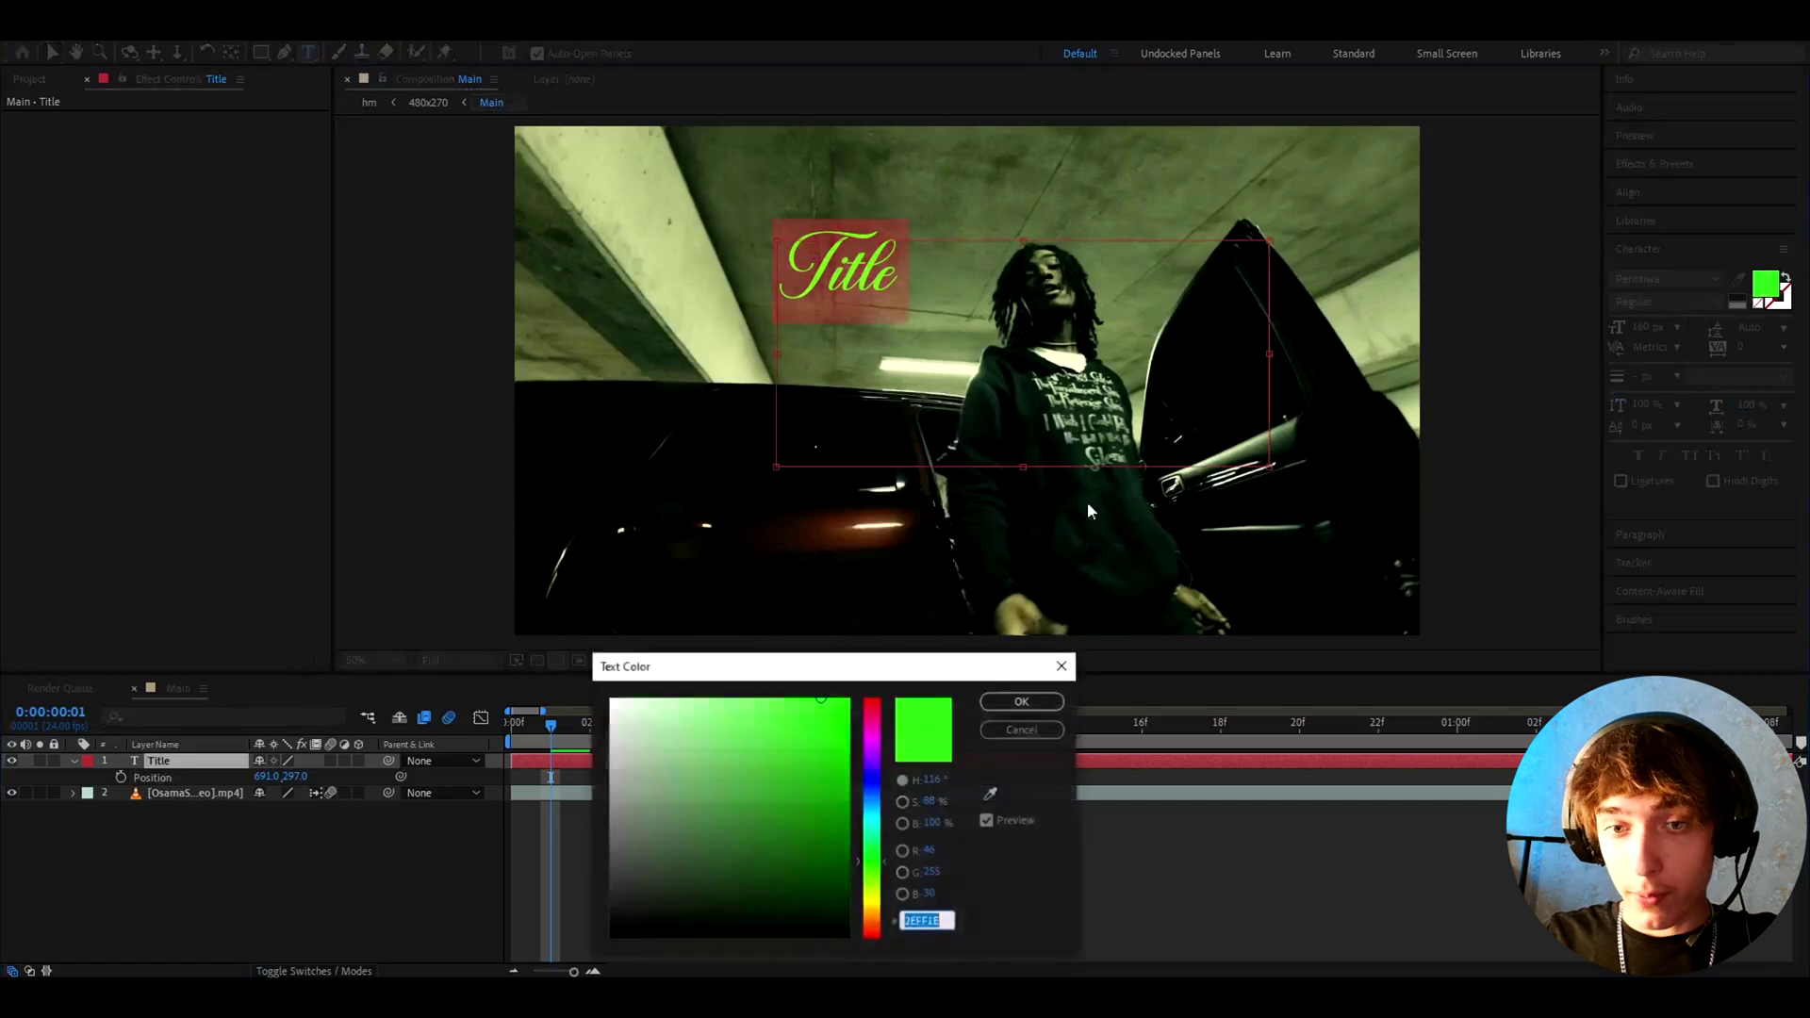
{"action": "left_click", "coordinate": [1030, 696]}
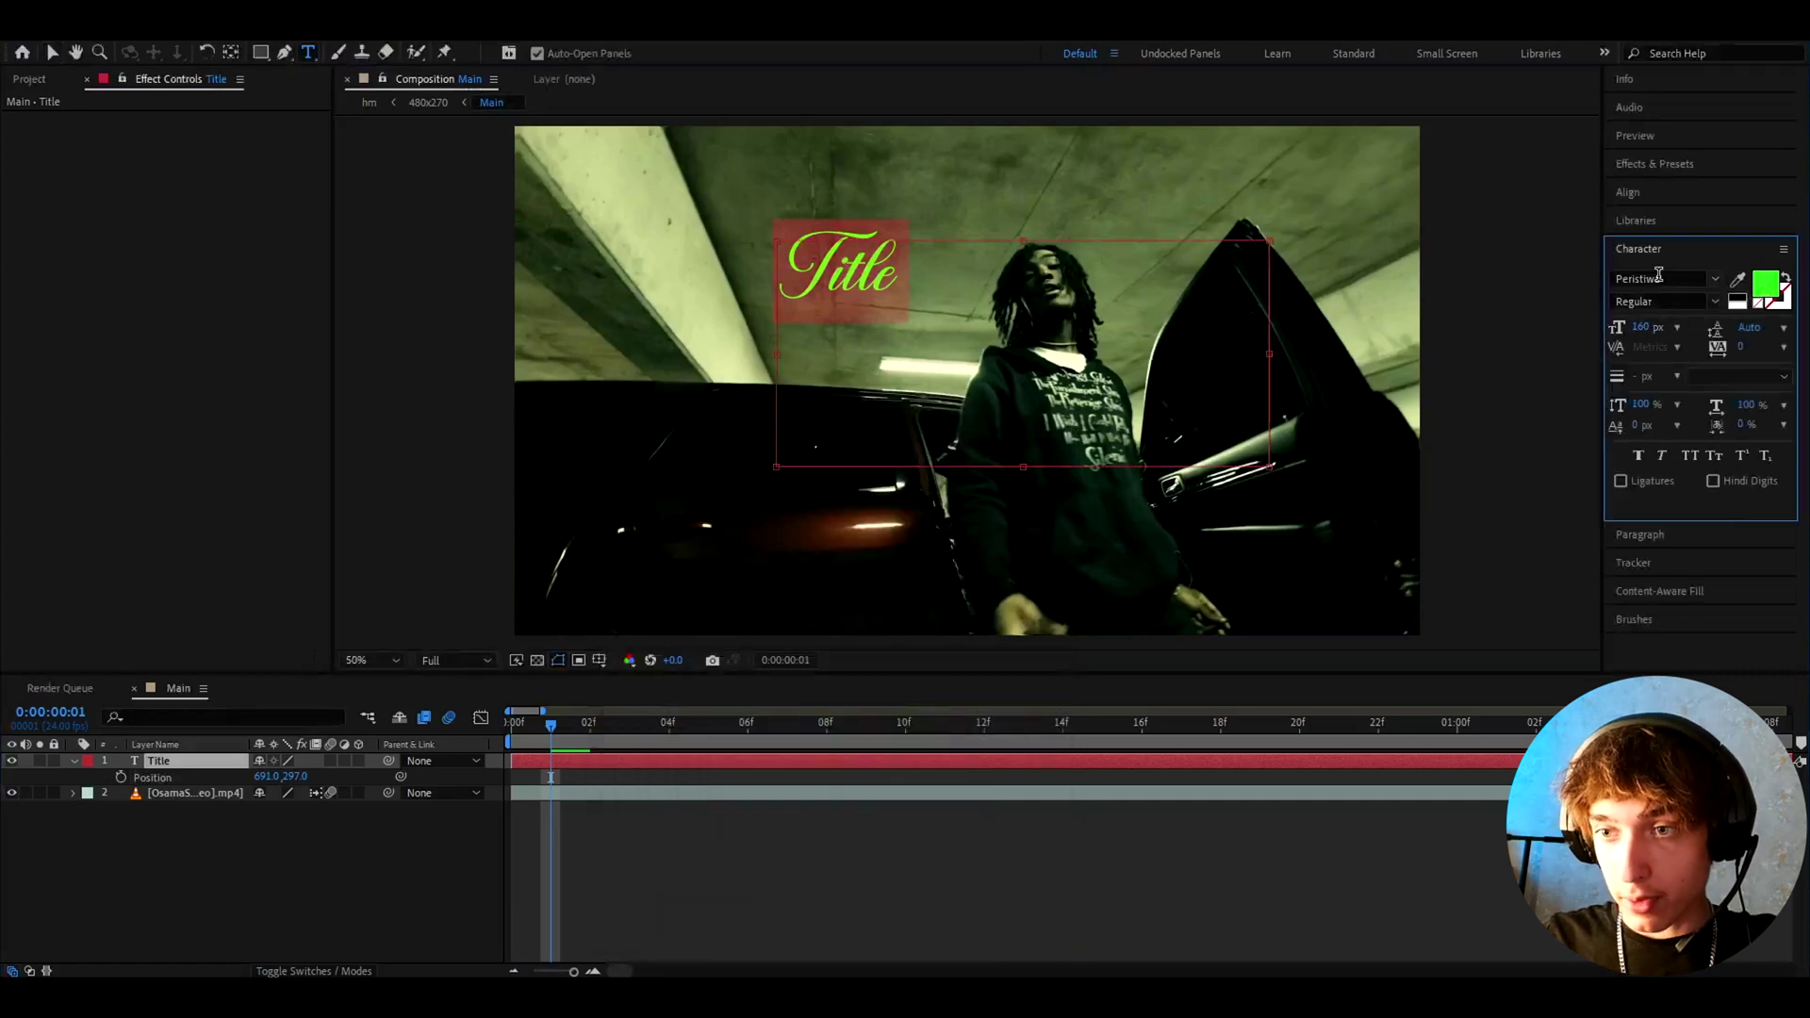
{"action": "key", "text": "Escape"}
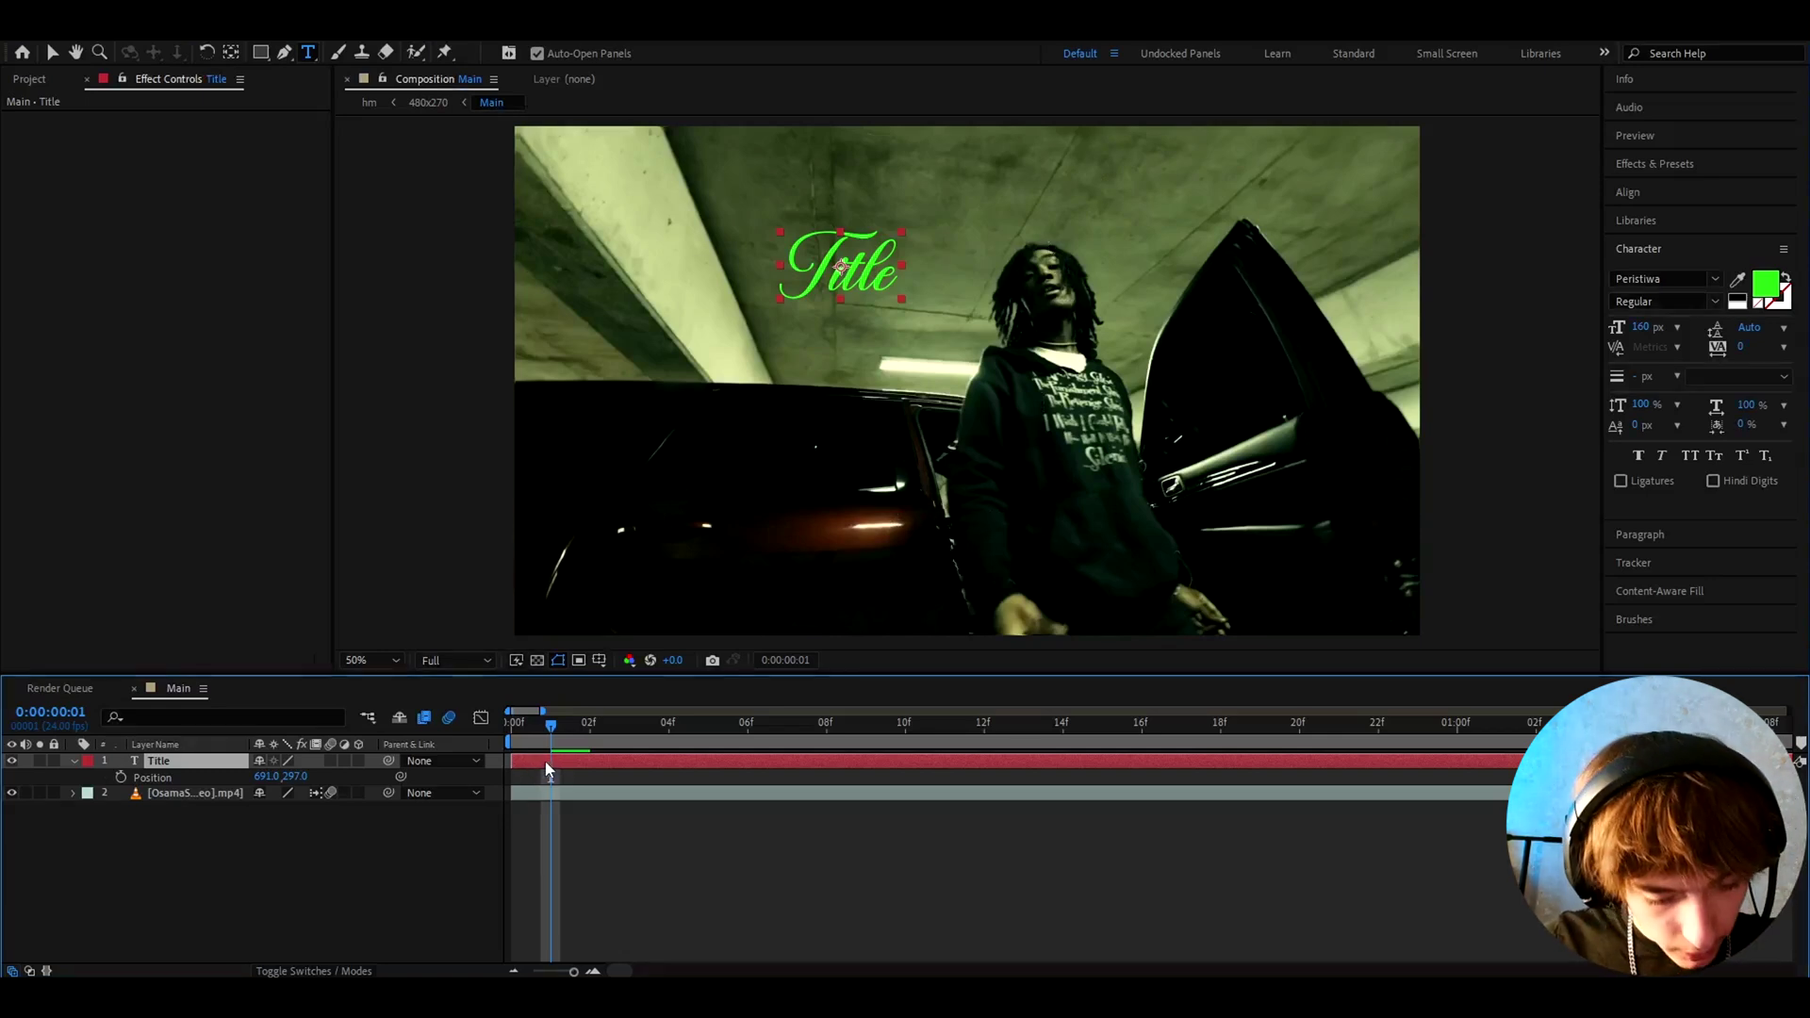
Apply Deep Glow to the Title with Radius 250 and Exposure 0.5
{"action": "key", "text": "ctrl+space"}
{"action": "type", "text": "dee"}
{"action": "left_click", "coordinate": [462, 790]}
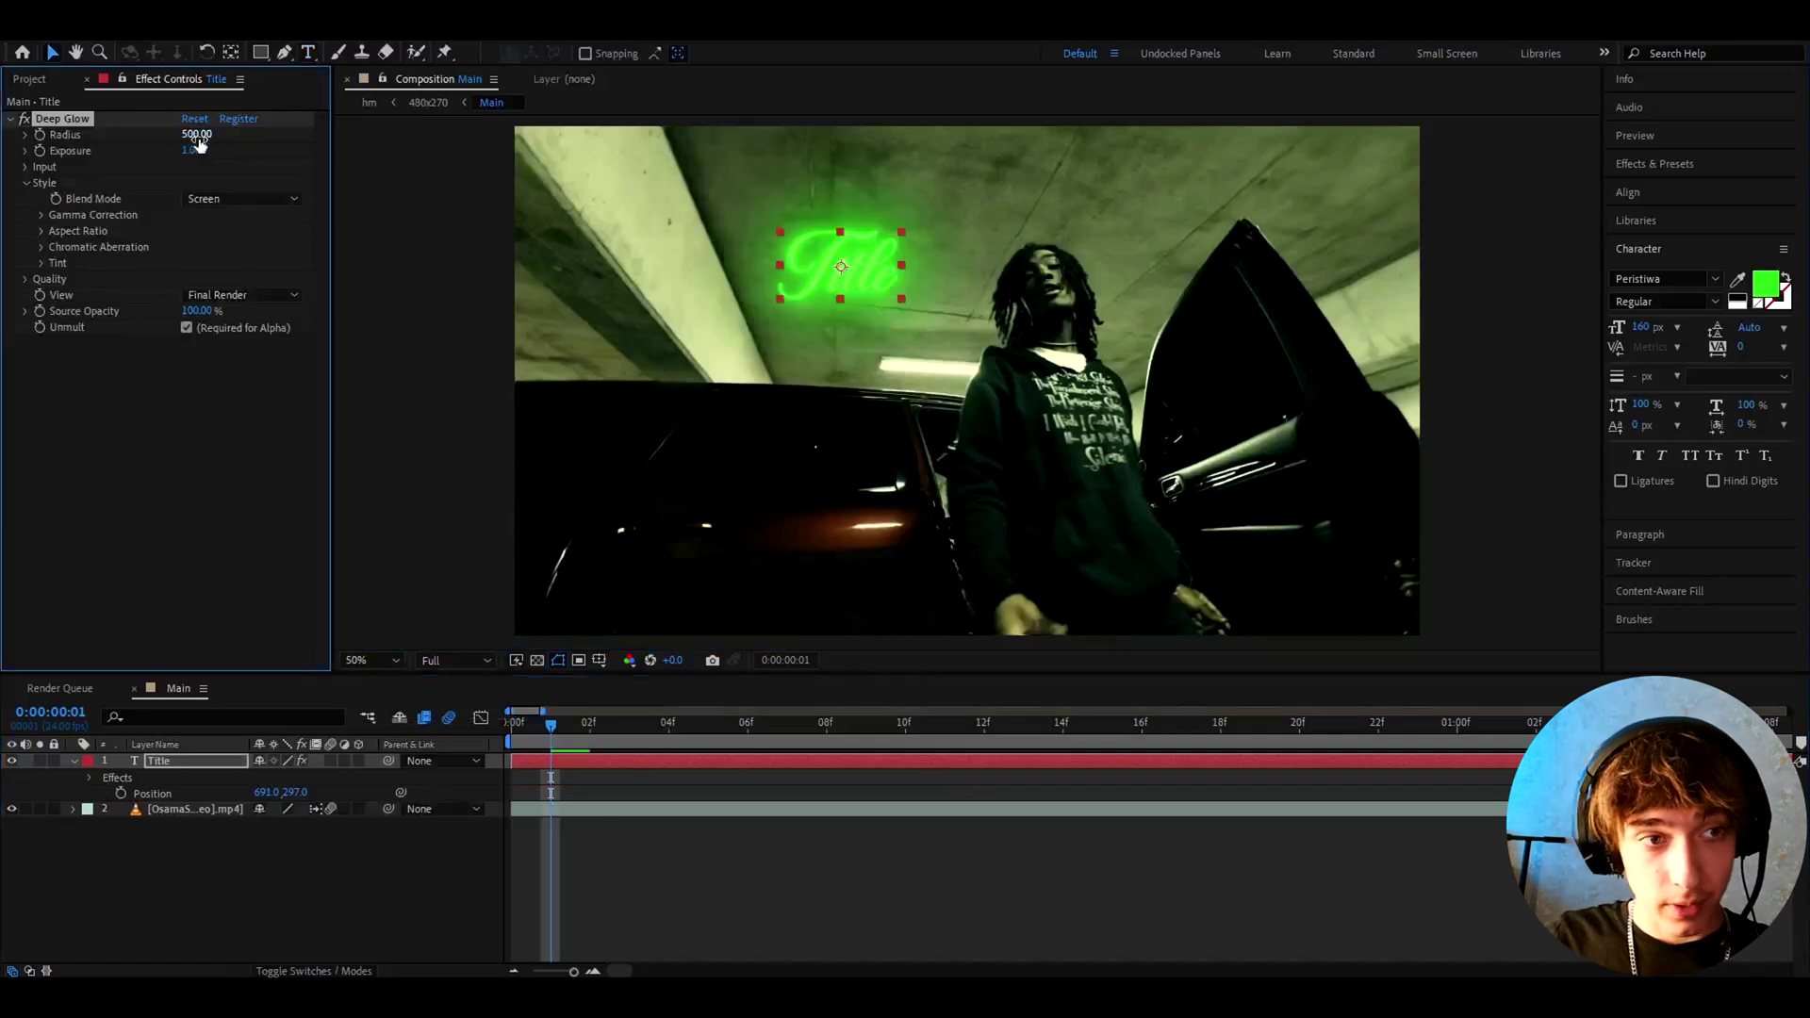
{"action": "left_click", "coordinate": [197, 135]}
{"action": "type", "text": "25"}
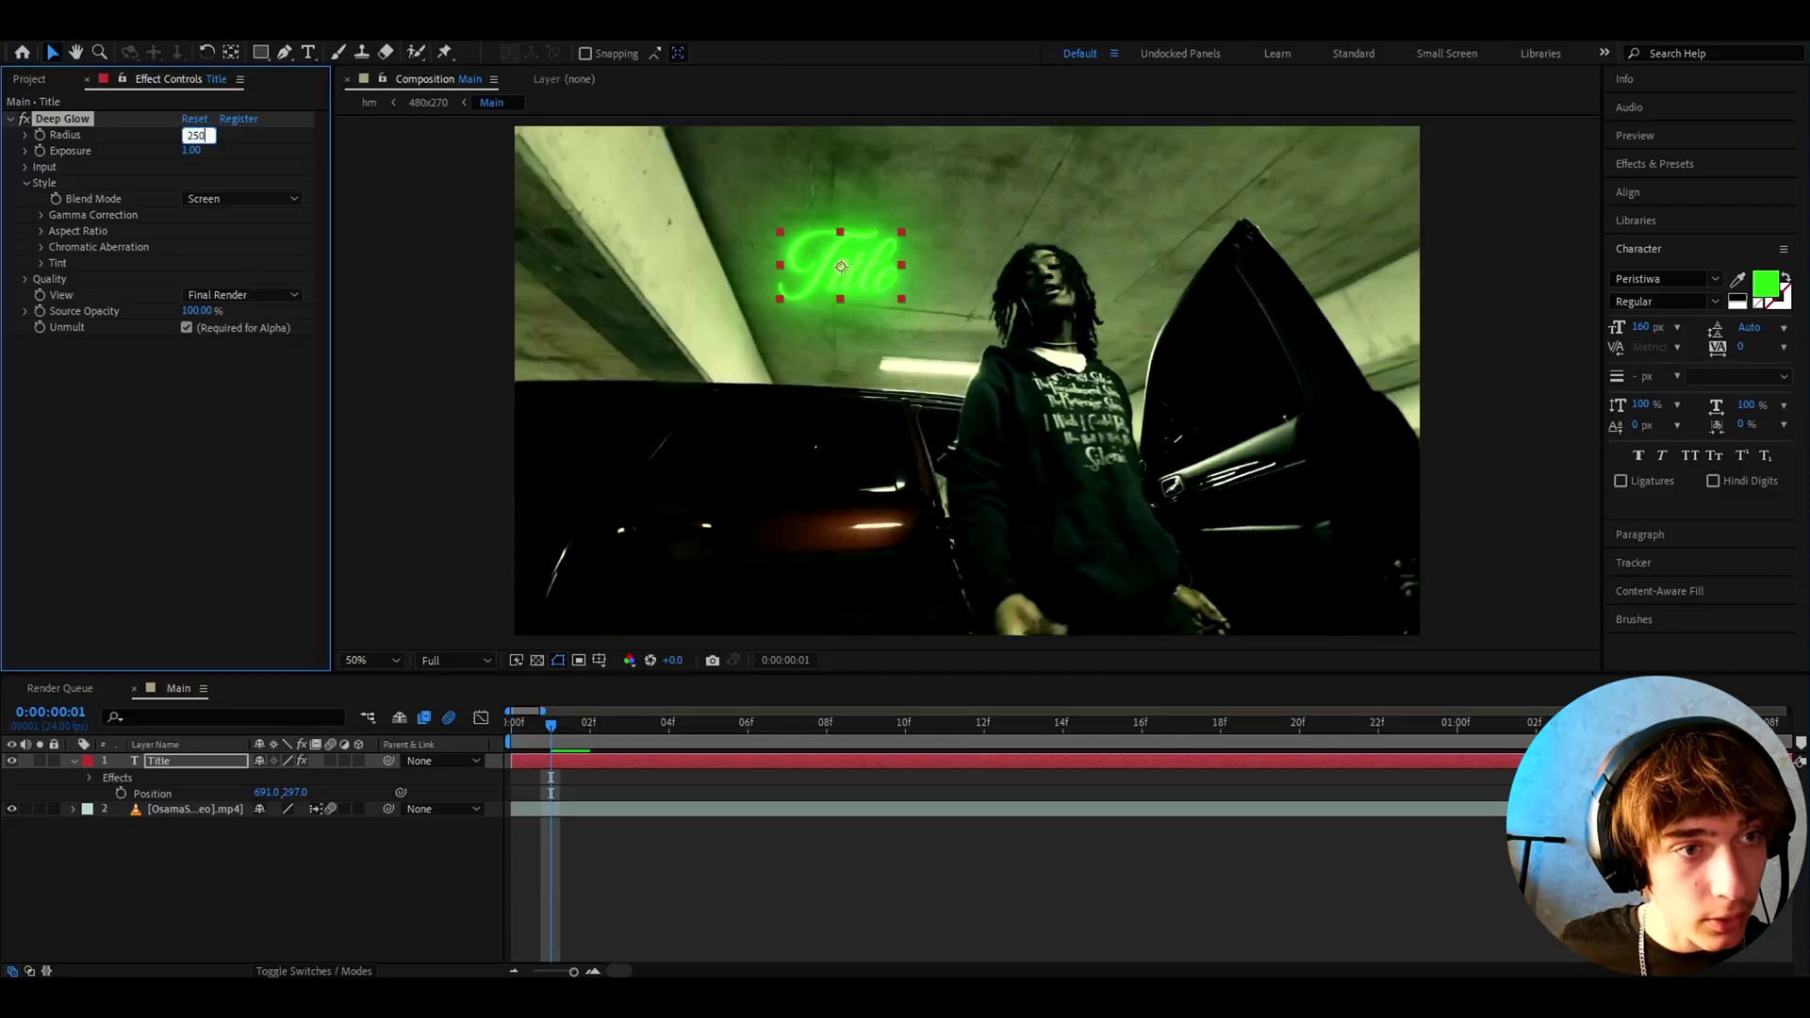
{"action": "type", "text": "0"}
{"action": "key", "text": "Tab"}
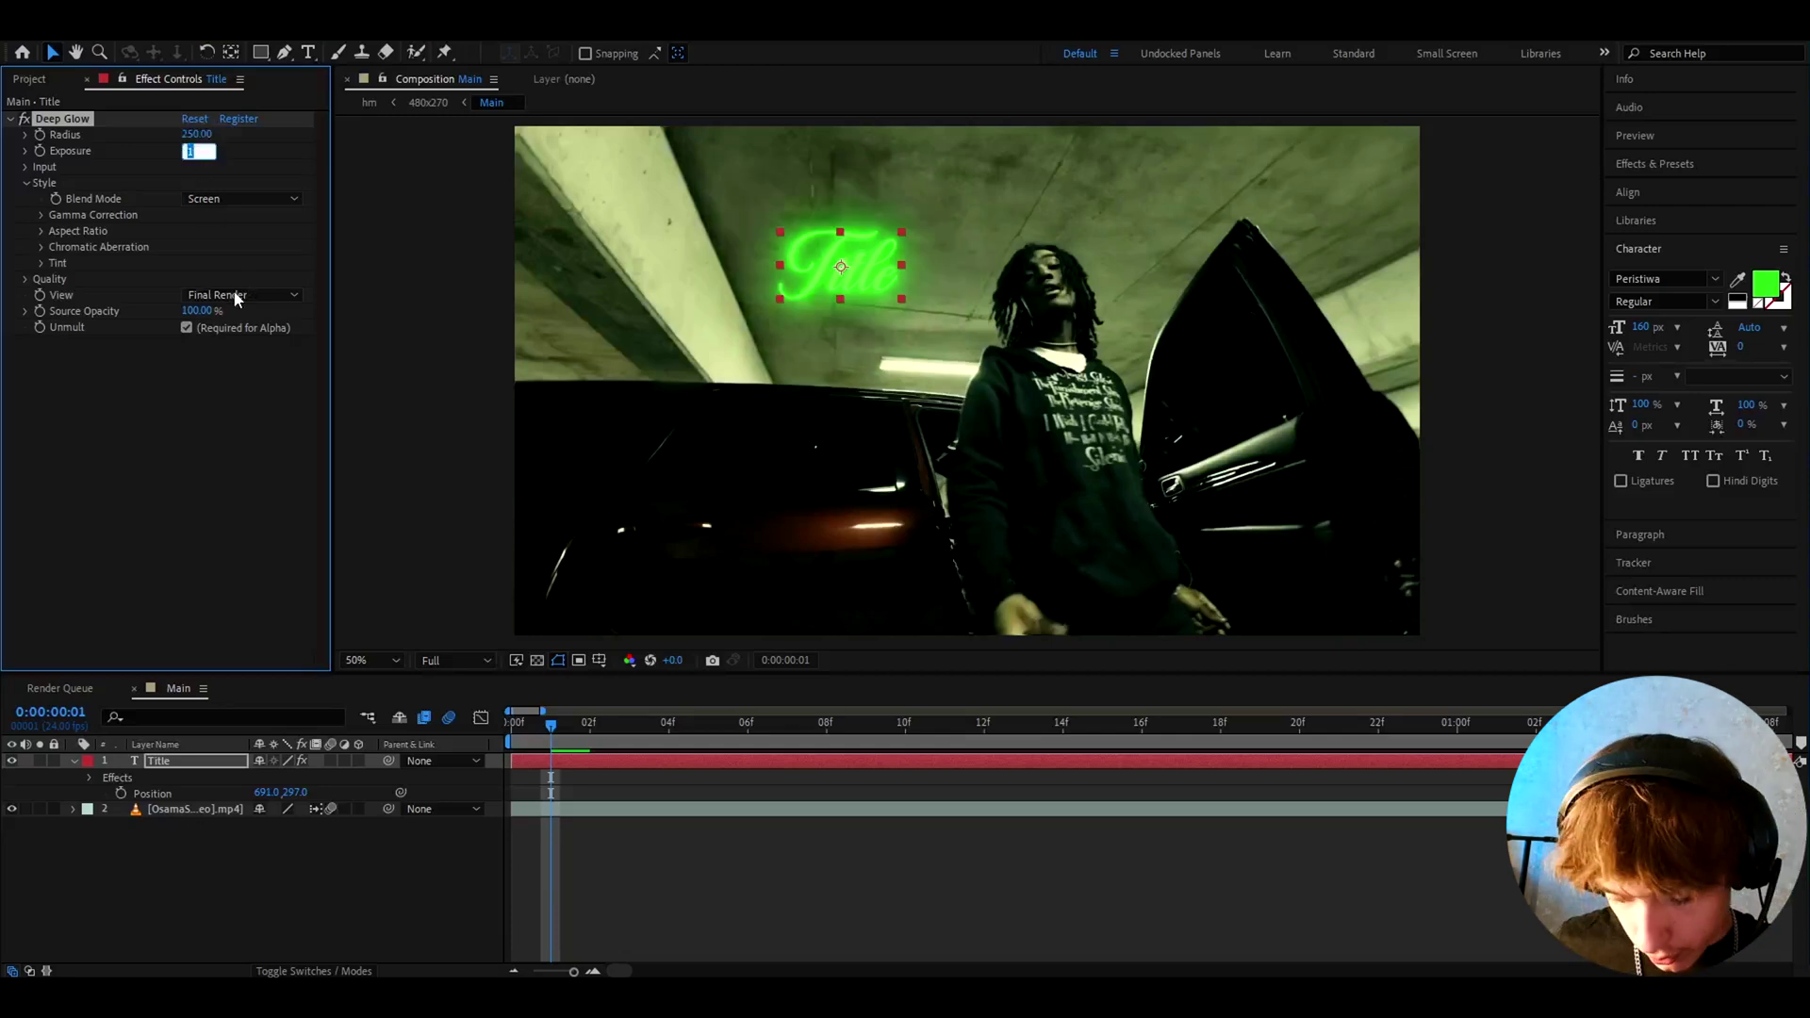
{"action": "type", "text": "0.5"}
{"action": "key", "text": "Return"}
Apply Add Grain to the Title showing final output, with Intensity 5.6 and Size 0.5
{"action": "left_click", "coordinate": [1660, 163]}
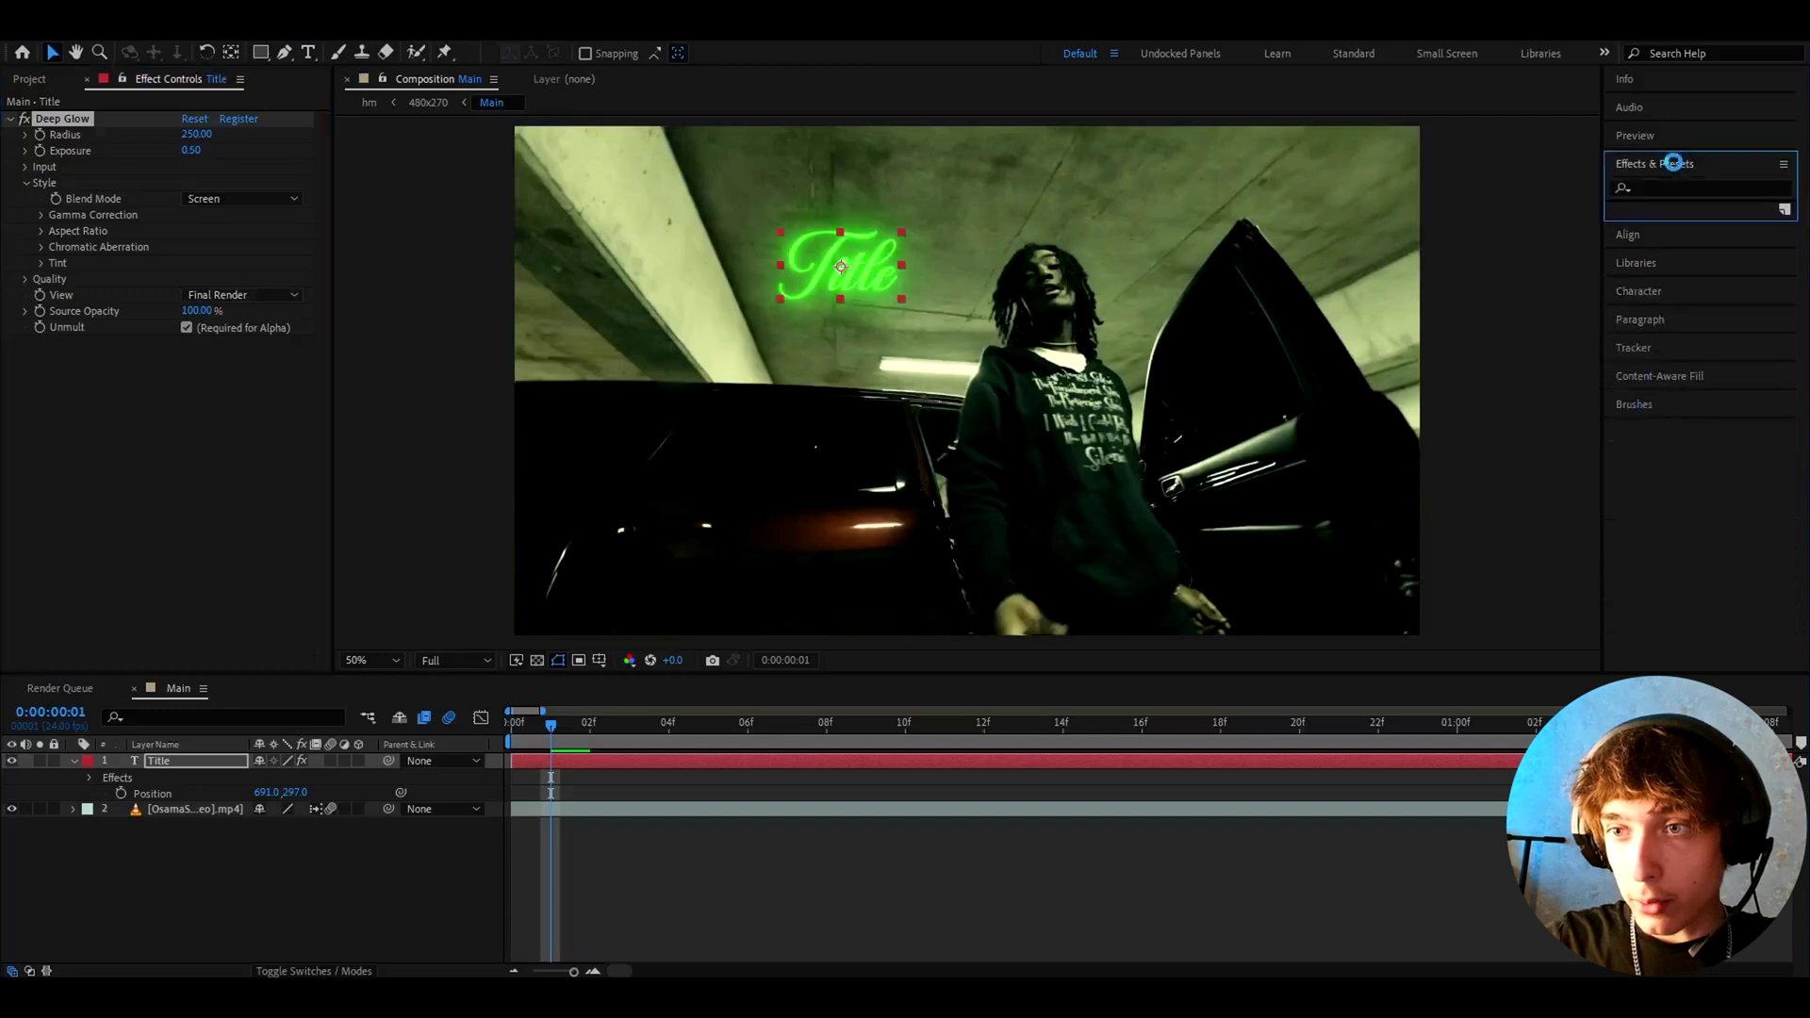
{"action": "left_click", "coordinate": [1641, 187]}
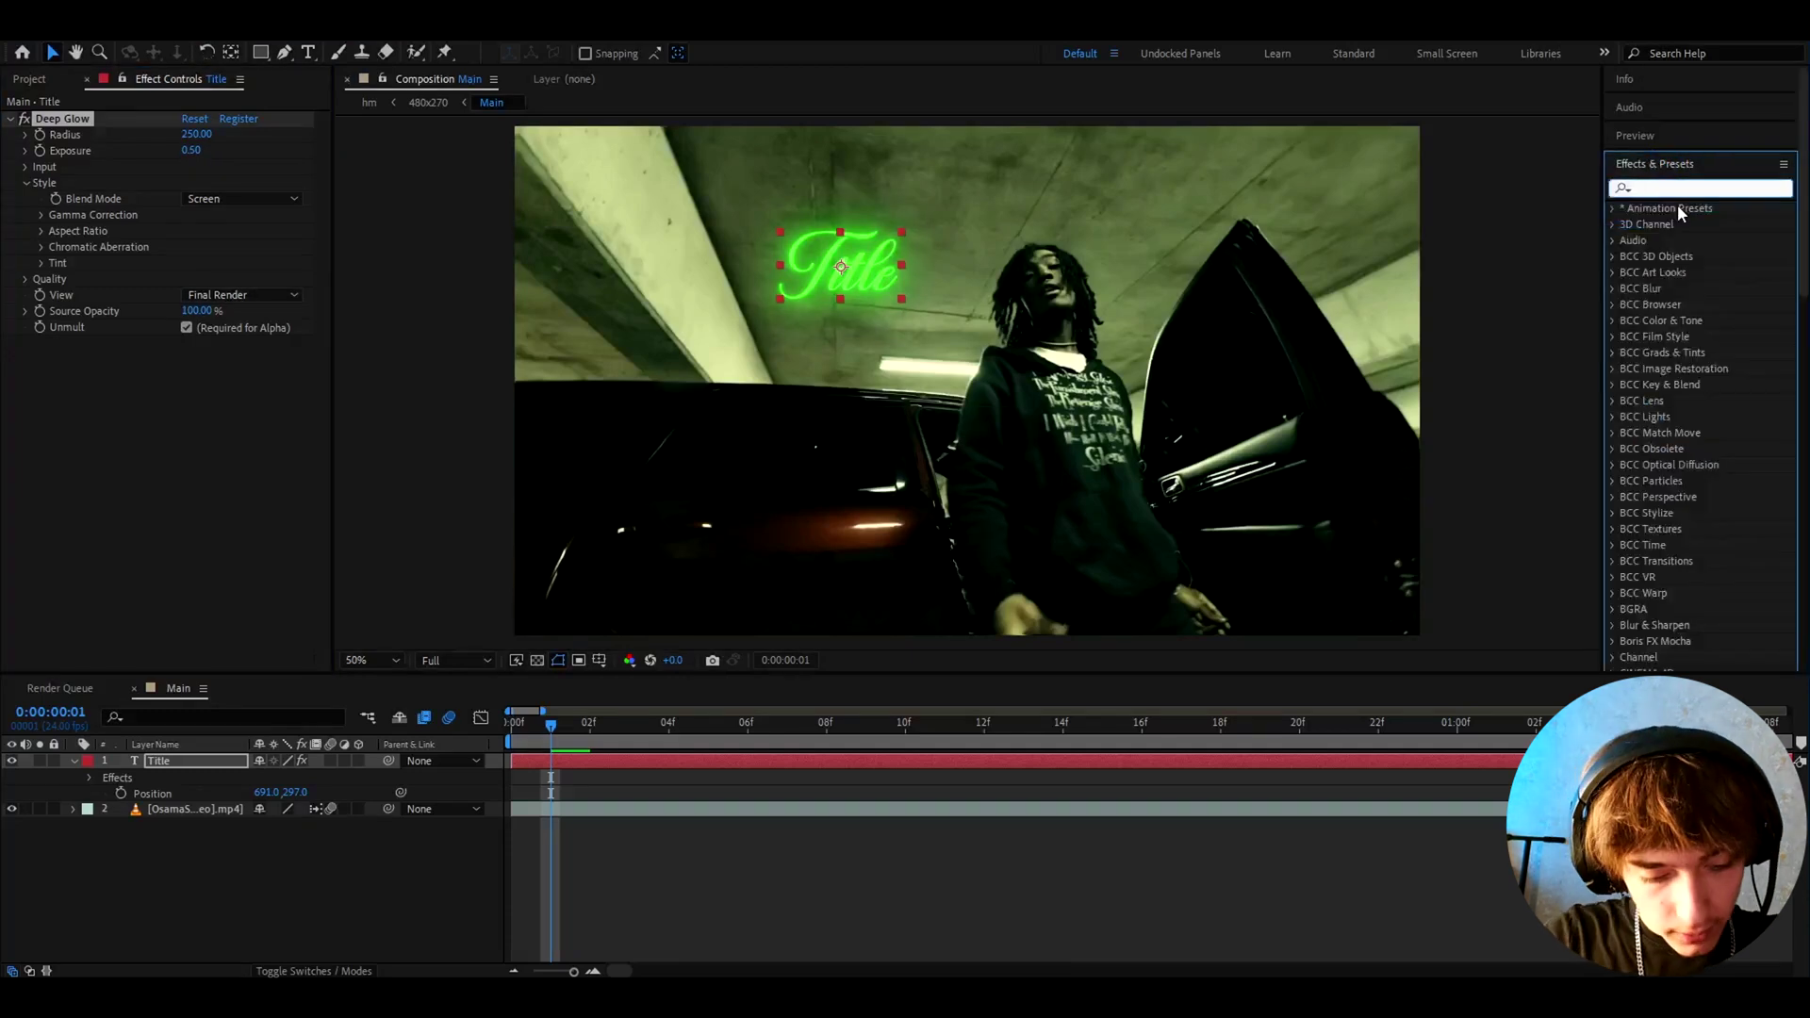
{"action": "type", "text": "add grain"}
{"action": "left_click_drag", "start_coordinate": [1678, 224], "coordinate": [145, 121]}
{"action": "left_click", "coordinate": [217, 135]}
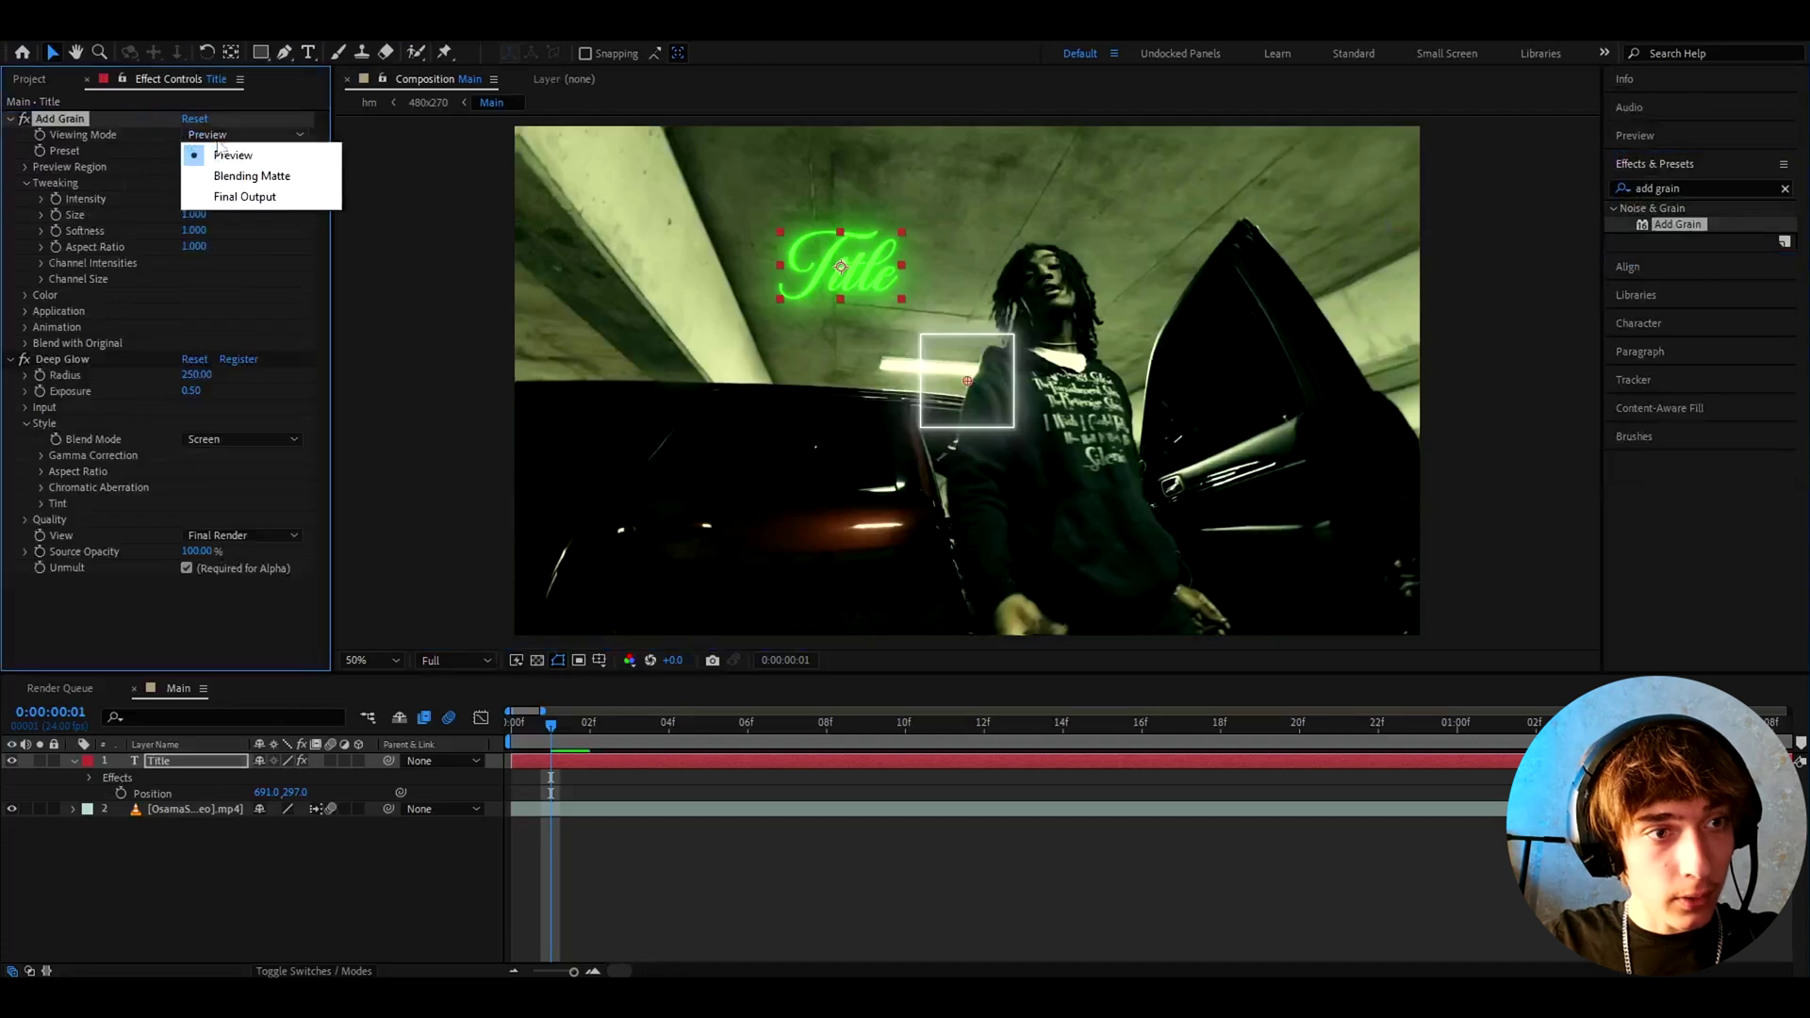
{"action": "left_click", "coordinate": [215, 196]}
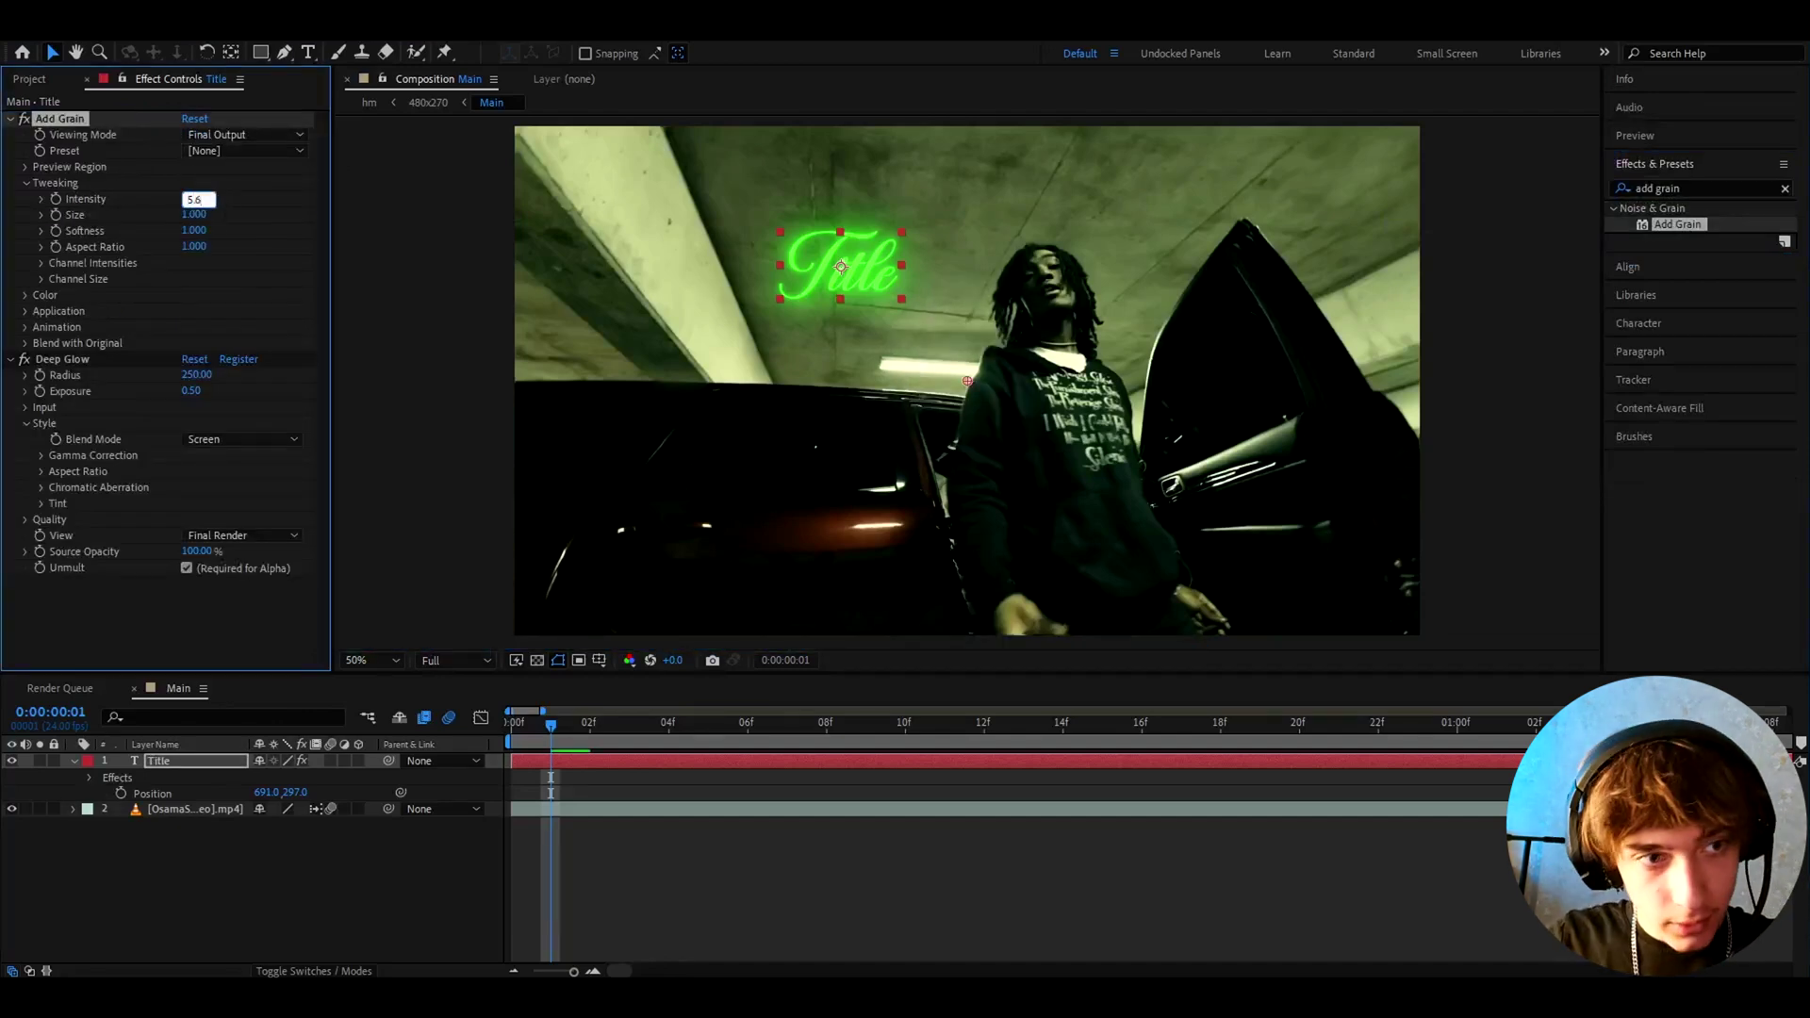
{"action": "key", "text": "Return"}
{"action": "left_click", "coordinate": [199, 211]}
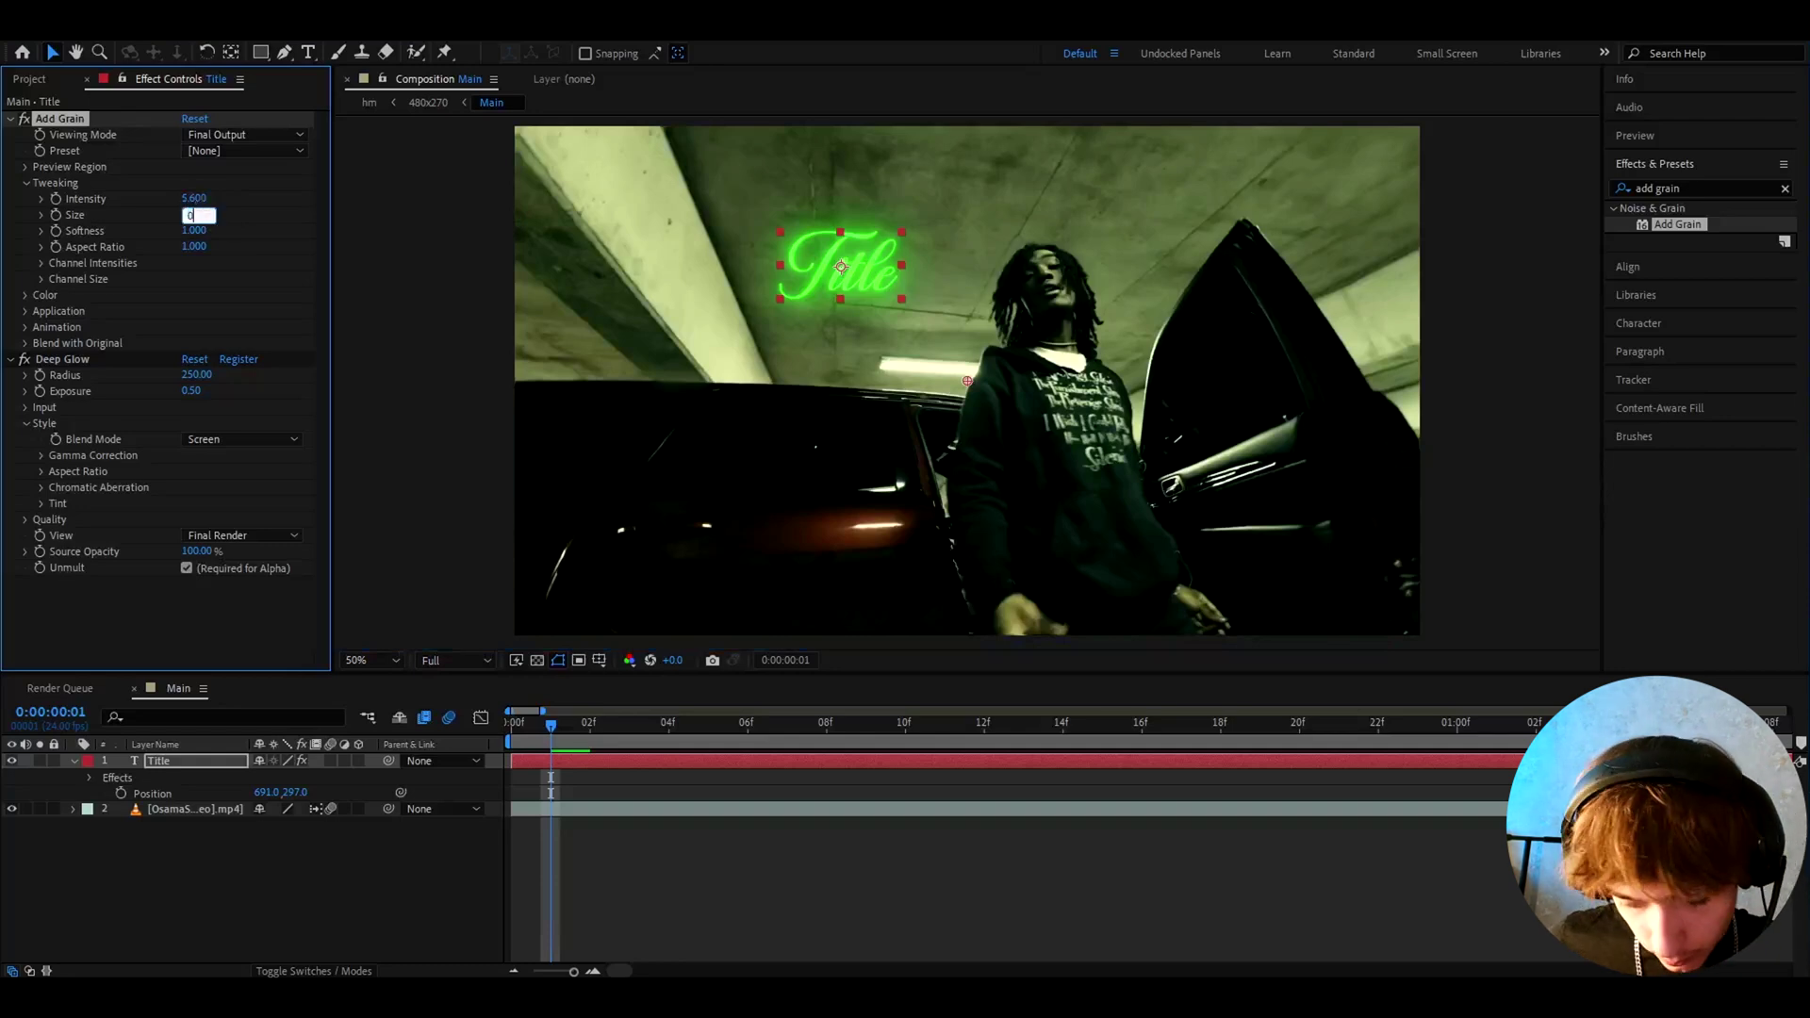
{"action": "key", "text": "Return"}
Apply Noise to the Title at 30% with colour noise turned off
{"action": "left_click", "coordinate": [1707, 188]}
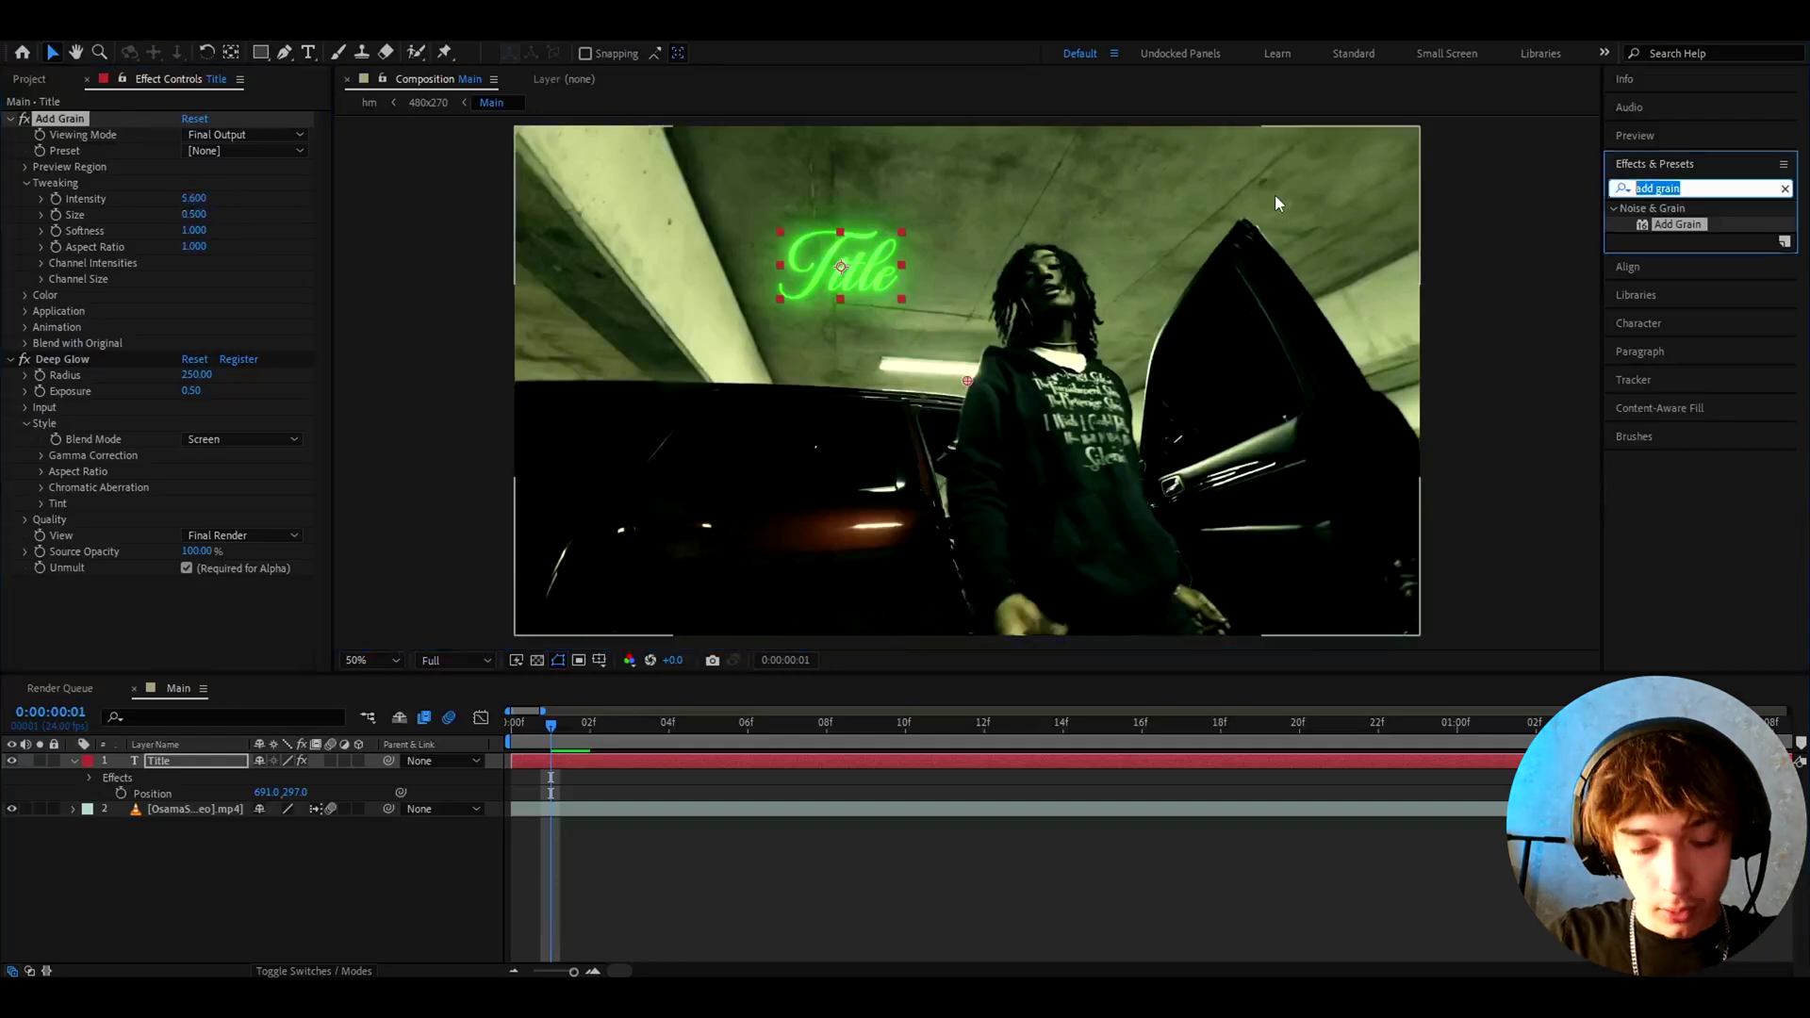
{"action": "type", "text": "noise"}
{"action": "double_click", "coordinate": [1683, 473]}
{"action": "left_click", "coordinate": [193, 135]}
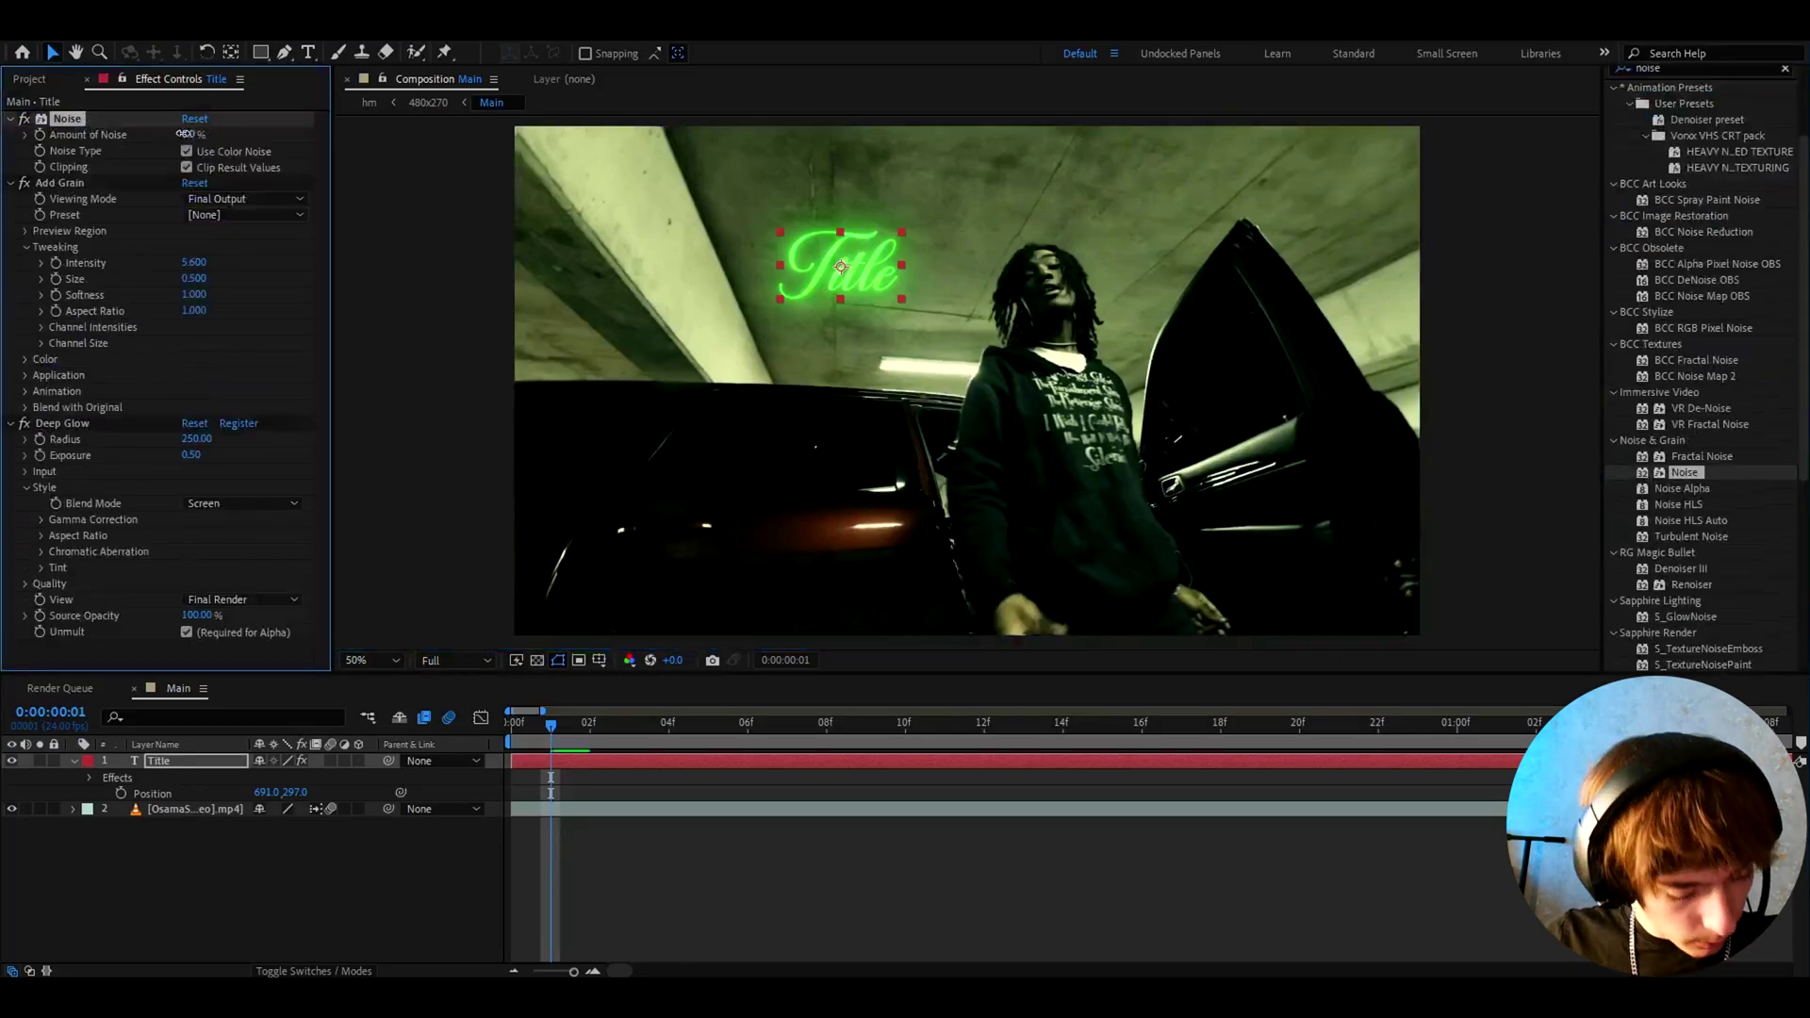
{"action": "key", "text": "Return"}
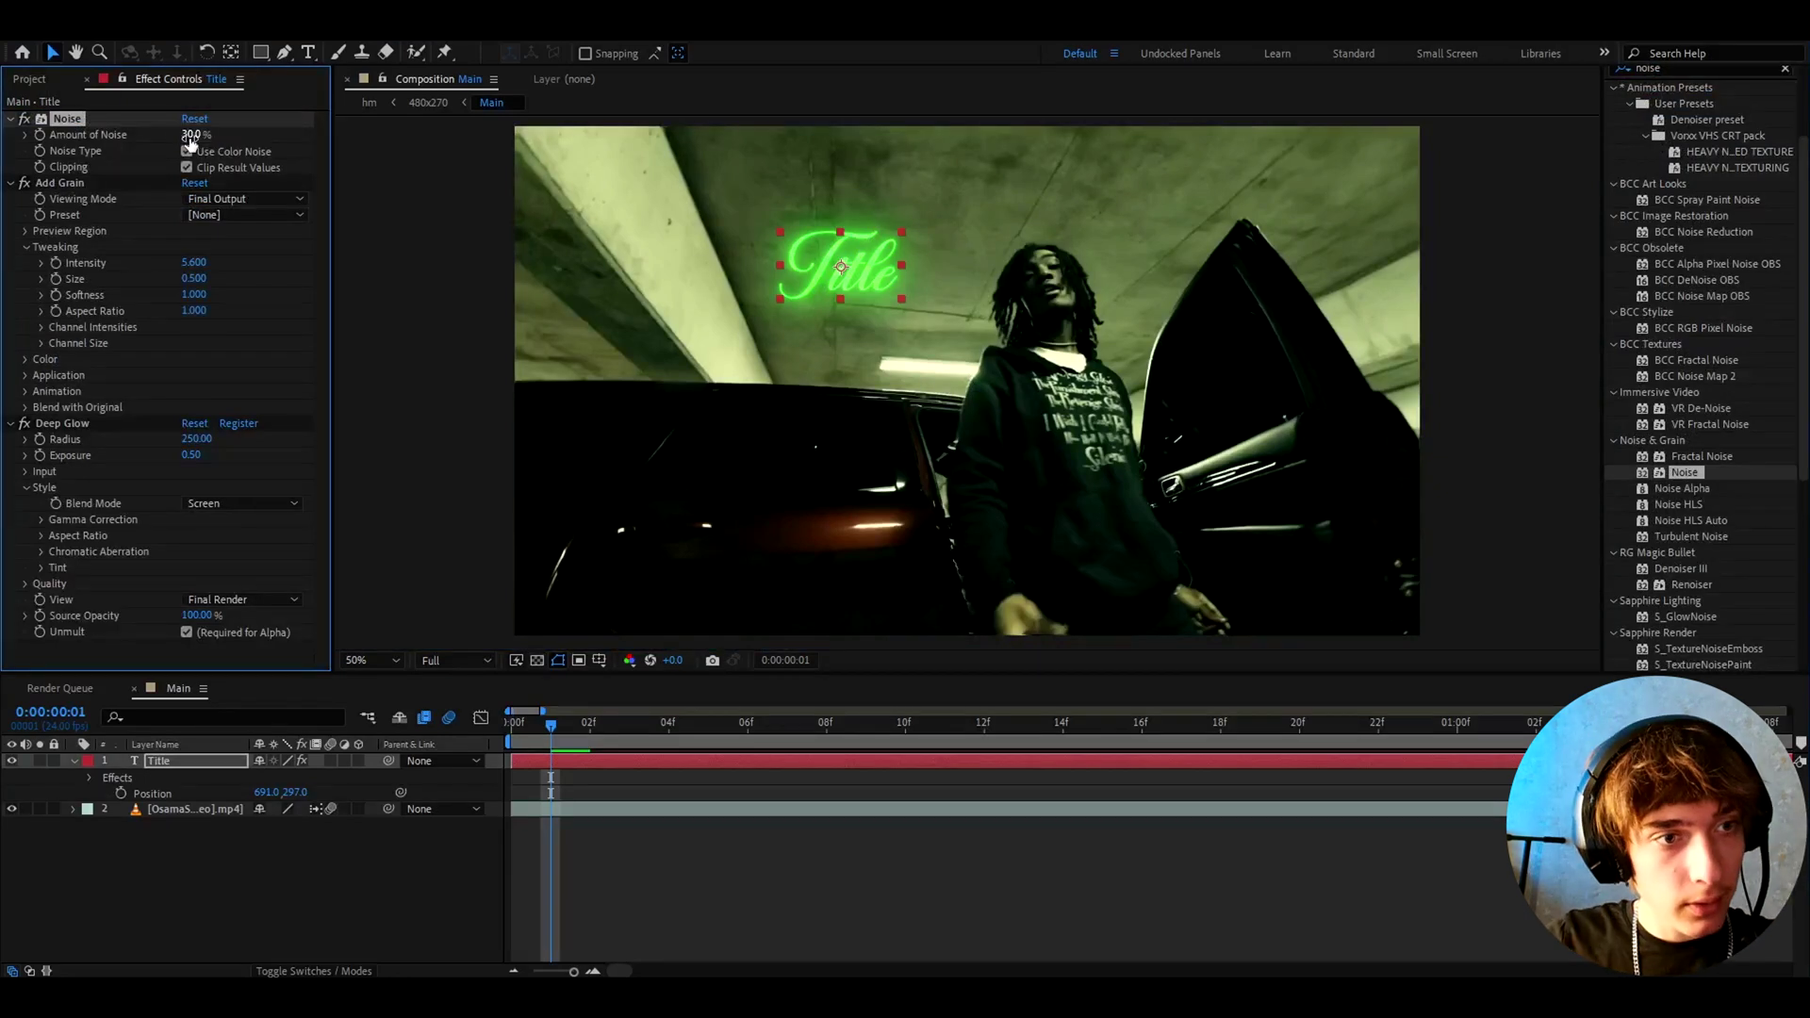
{"action": "left_click", "coordinate": [187, 152]}
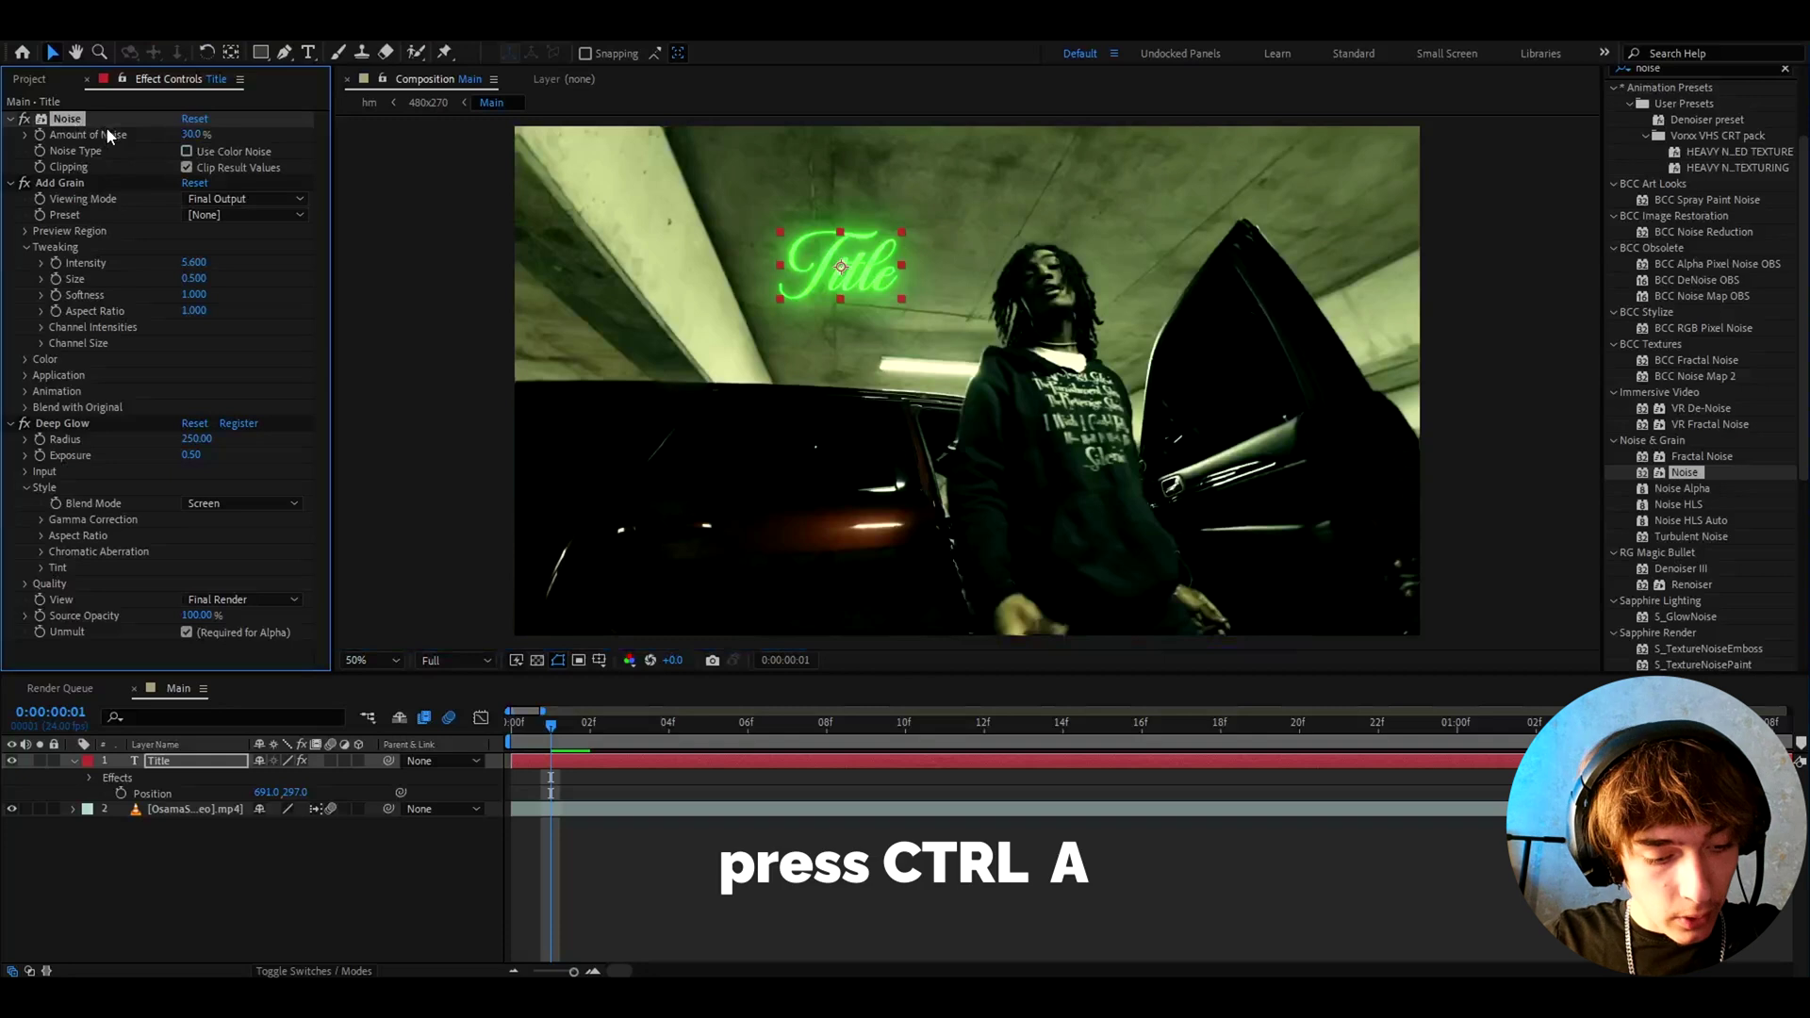
Save the Title's Noise, Add Grain and Deep Glow as the animation preset 'For Grunge Text'
{"action": "key", "text": "ctrl+a"}
{"action": "left_click", "coordinate": [240, 29]}
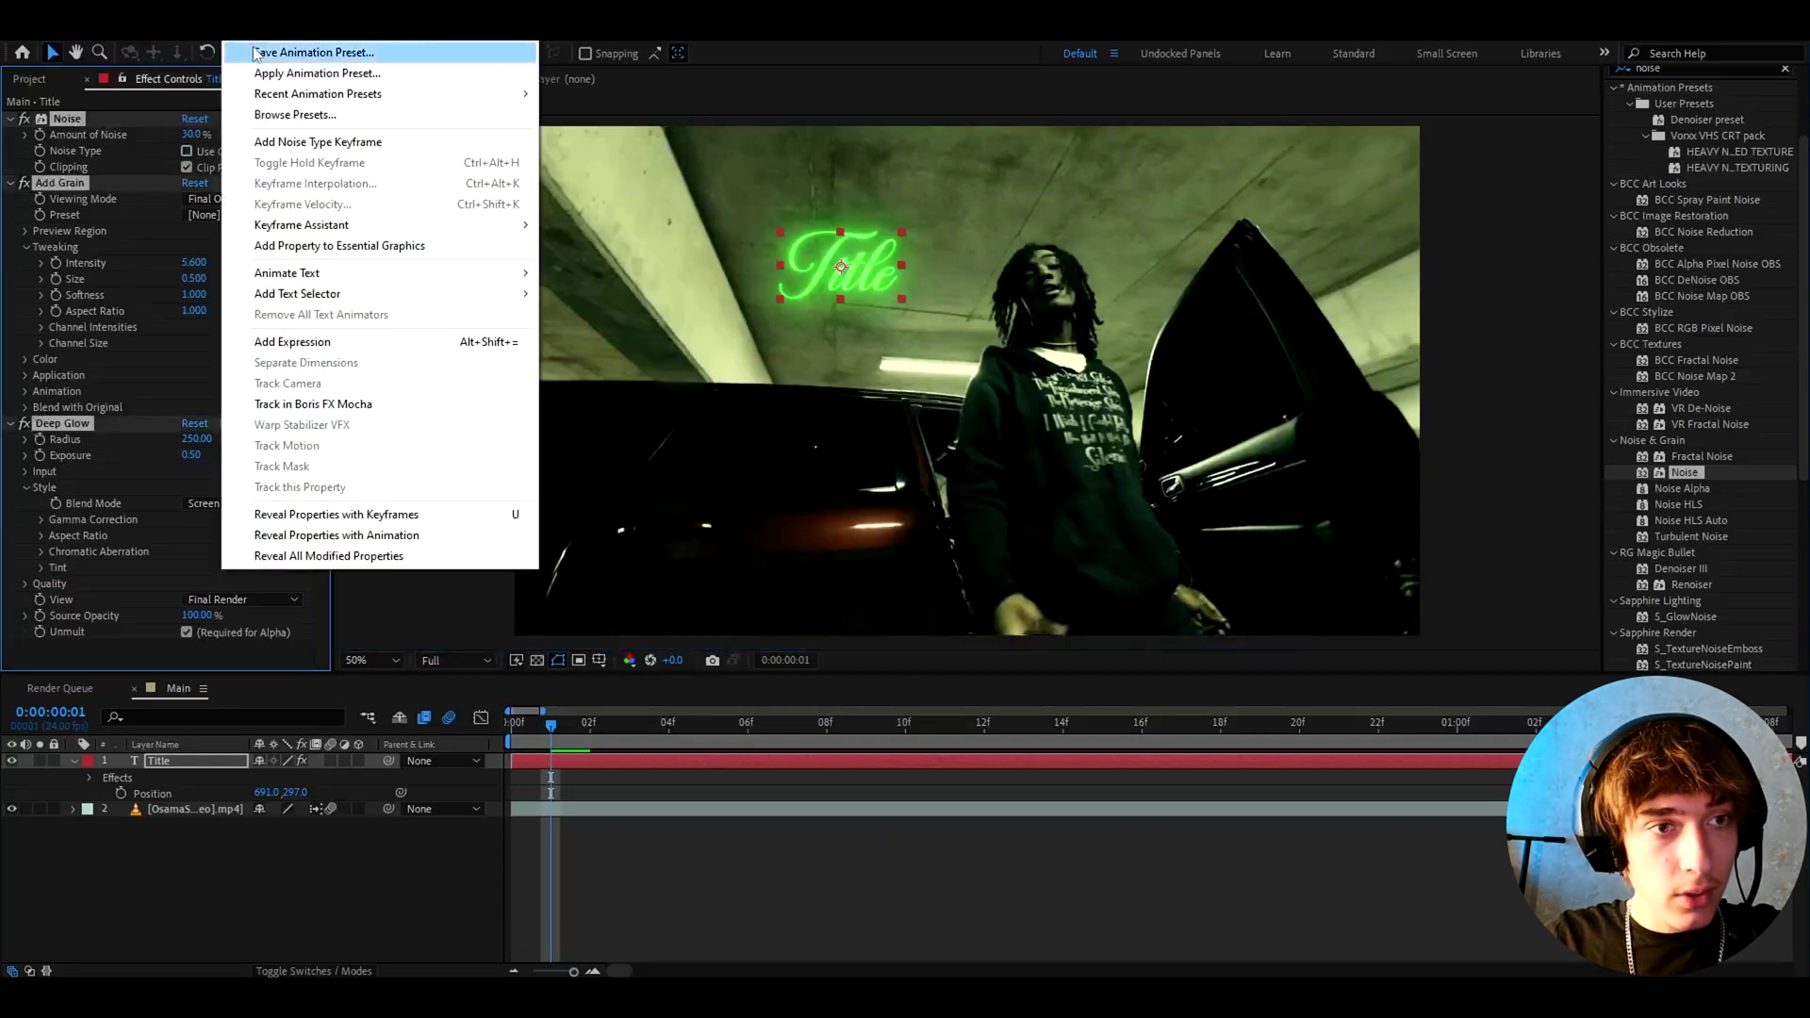
{"action": "left_click", "coordinate": [320, 49]}
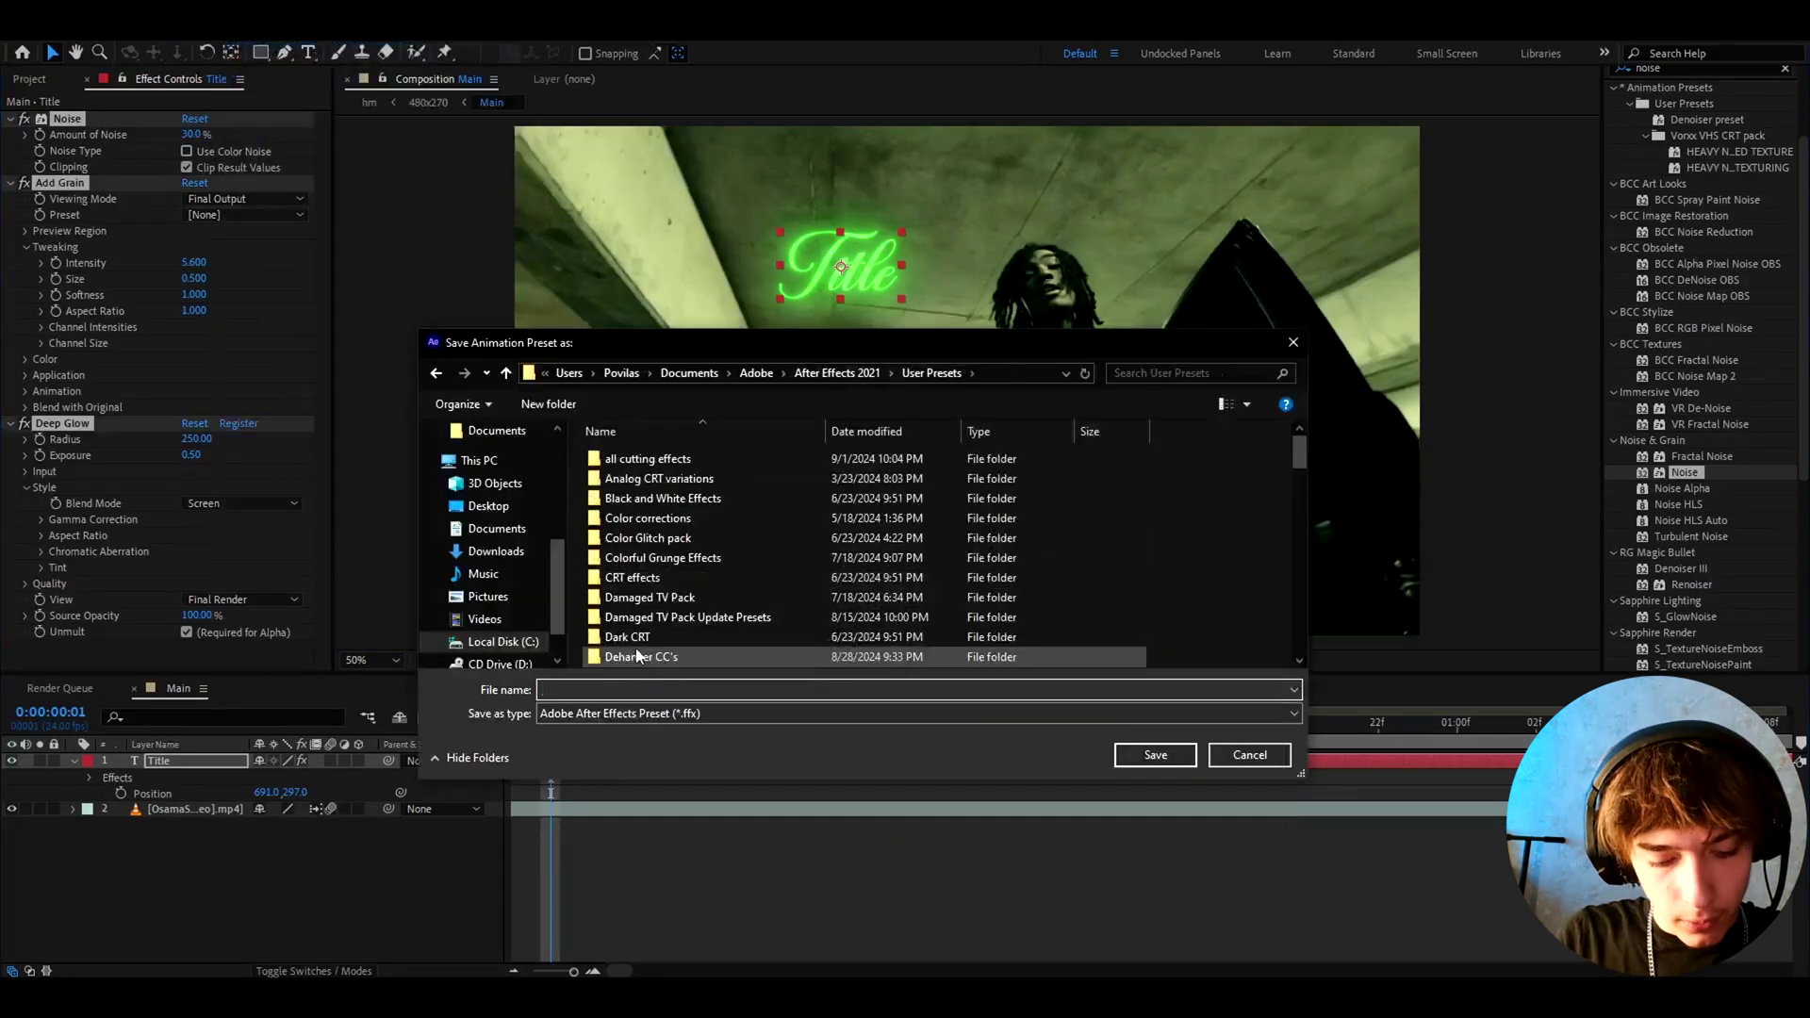
{"action": "type", "text": "For Grung"}
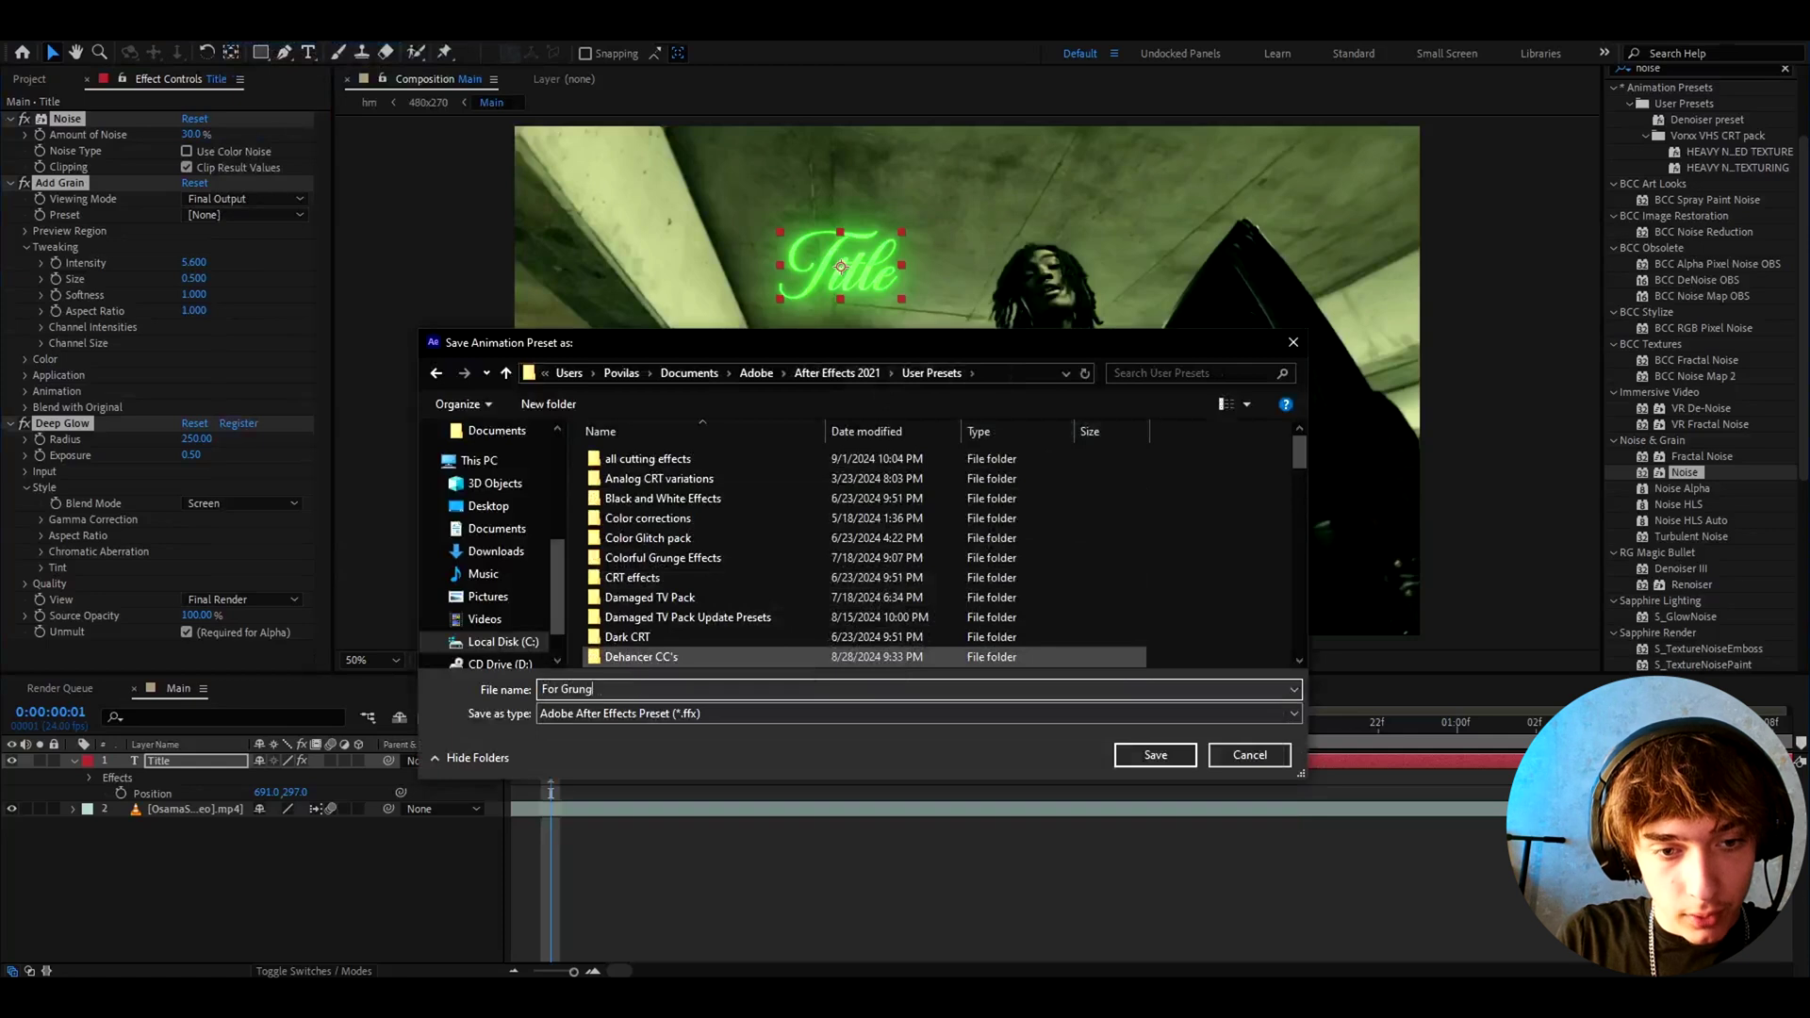
{"action": "type", "text": "e T"}
{"action": "key", "text": "Return"}
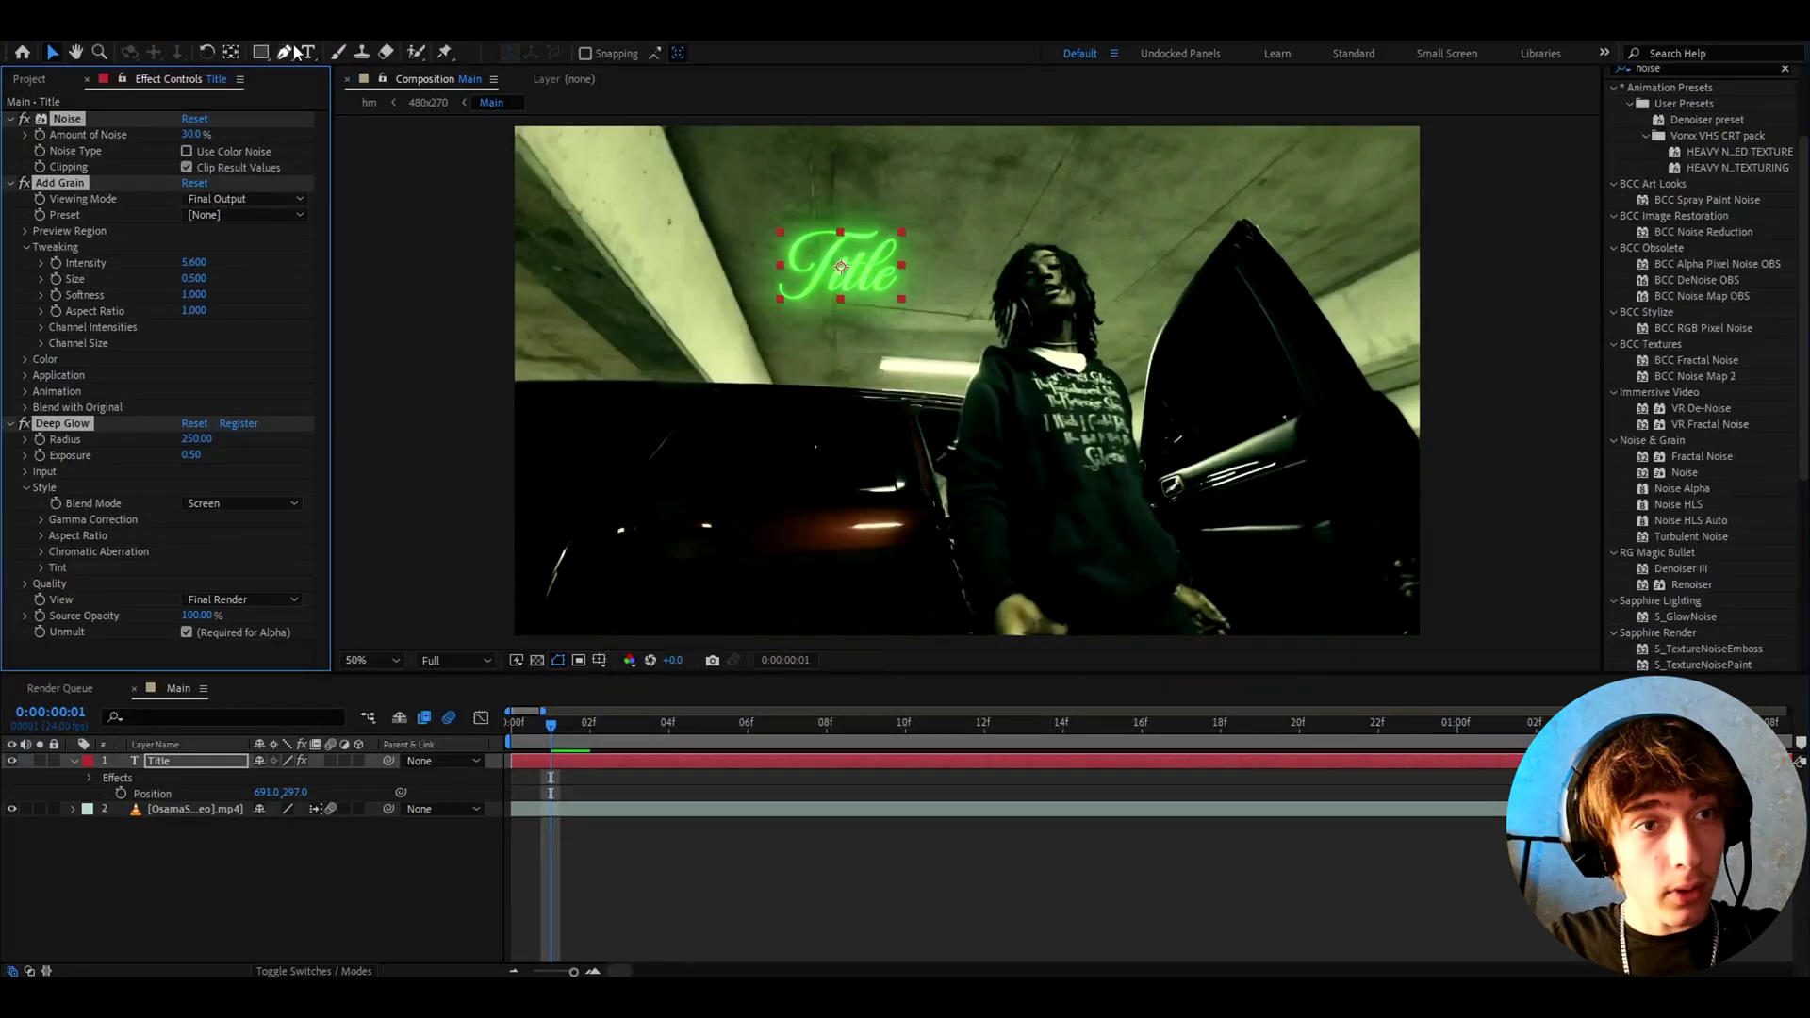
{"action": "key", "text": "ctrl+t"}
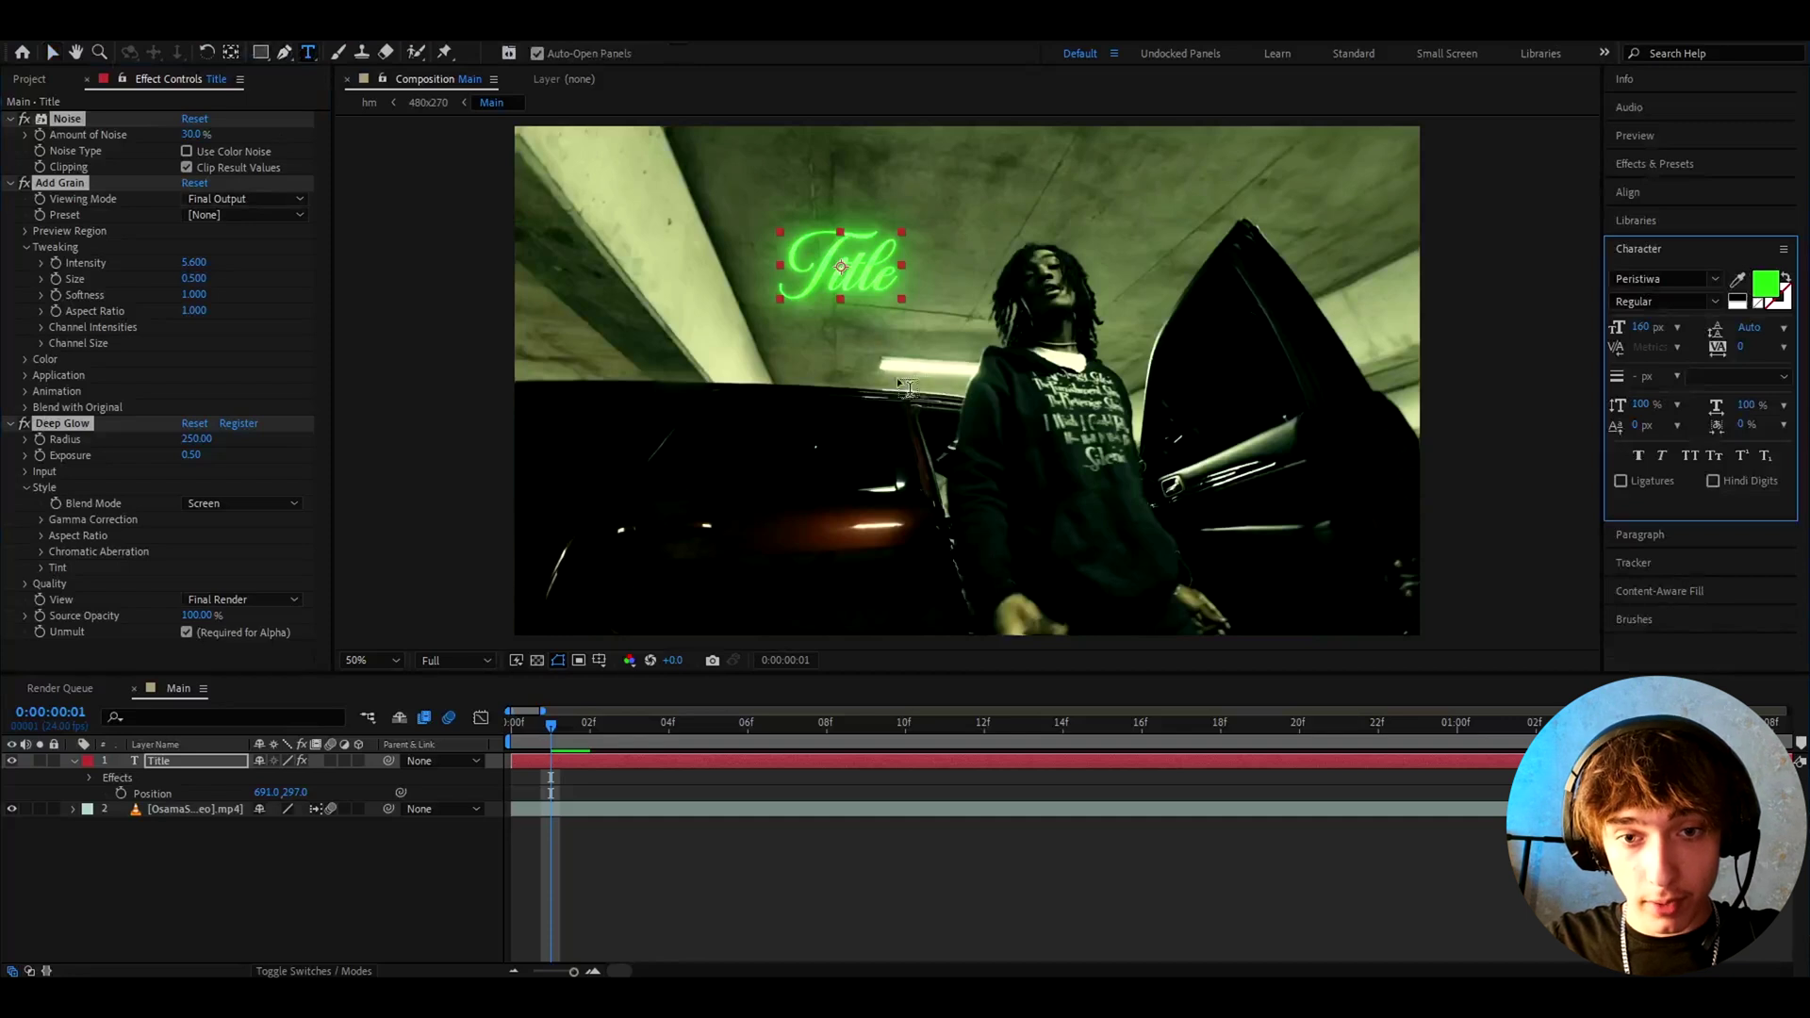
Draw a text box mid-frame and type 'Card' as a new text layer
{"action": "left_click_drag", "start_coordinate": [891, 374], "coordinate": [1202, 517]}
{"action": "type", "text": "Card"}
{"action": "key", "text": "Escape"}
{"action": "key", "text": "v"}
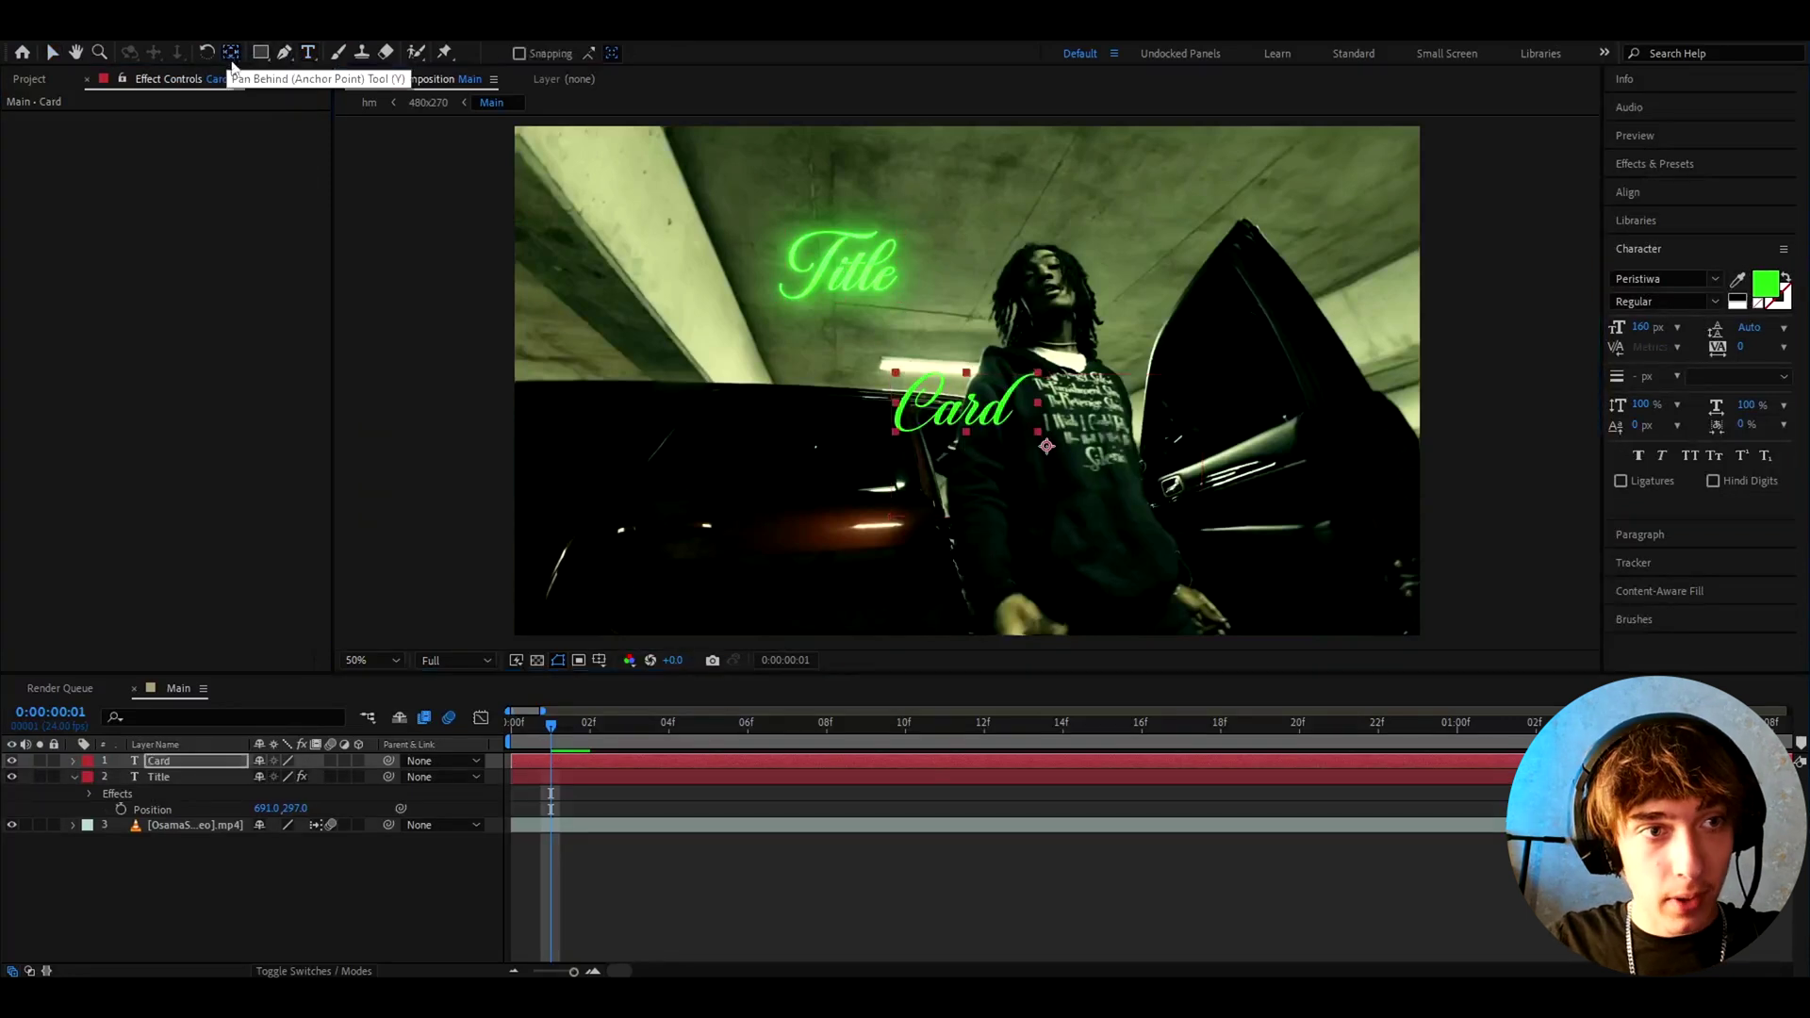
Centre the Card anchor point and set its Position to 1091, 691
{"action": "key", "text": "ctrl+alt+Home"}
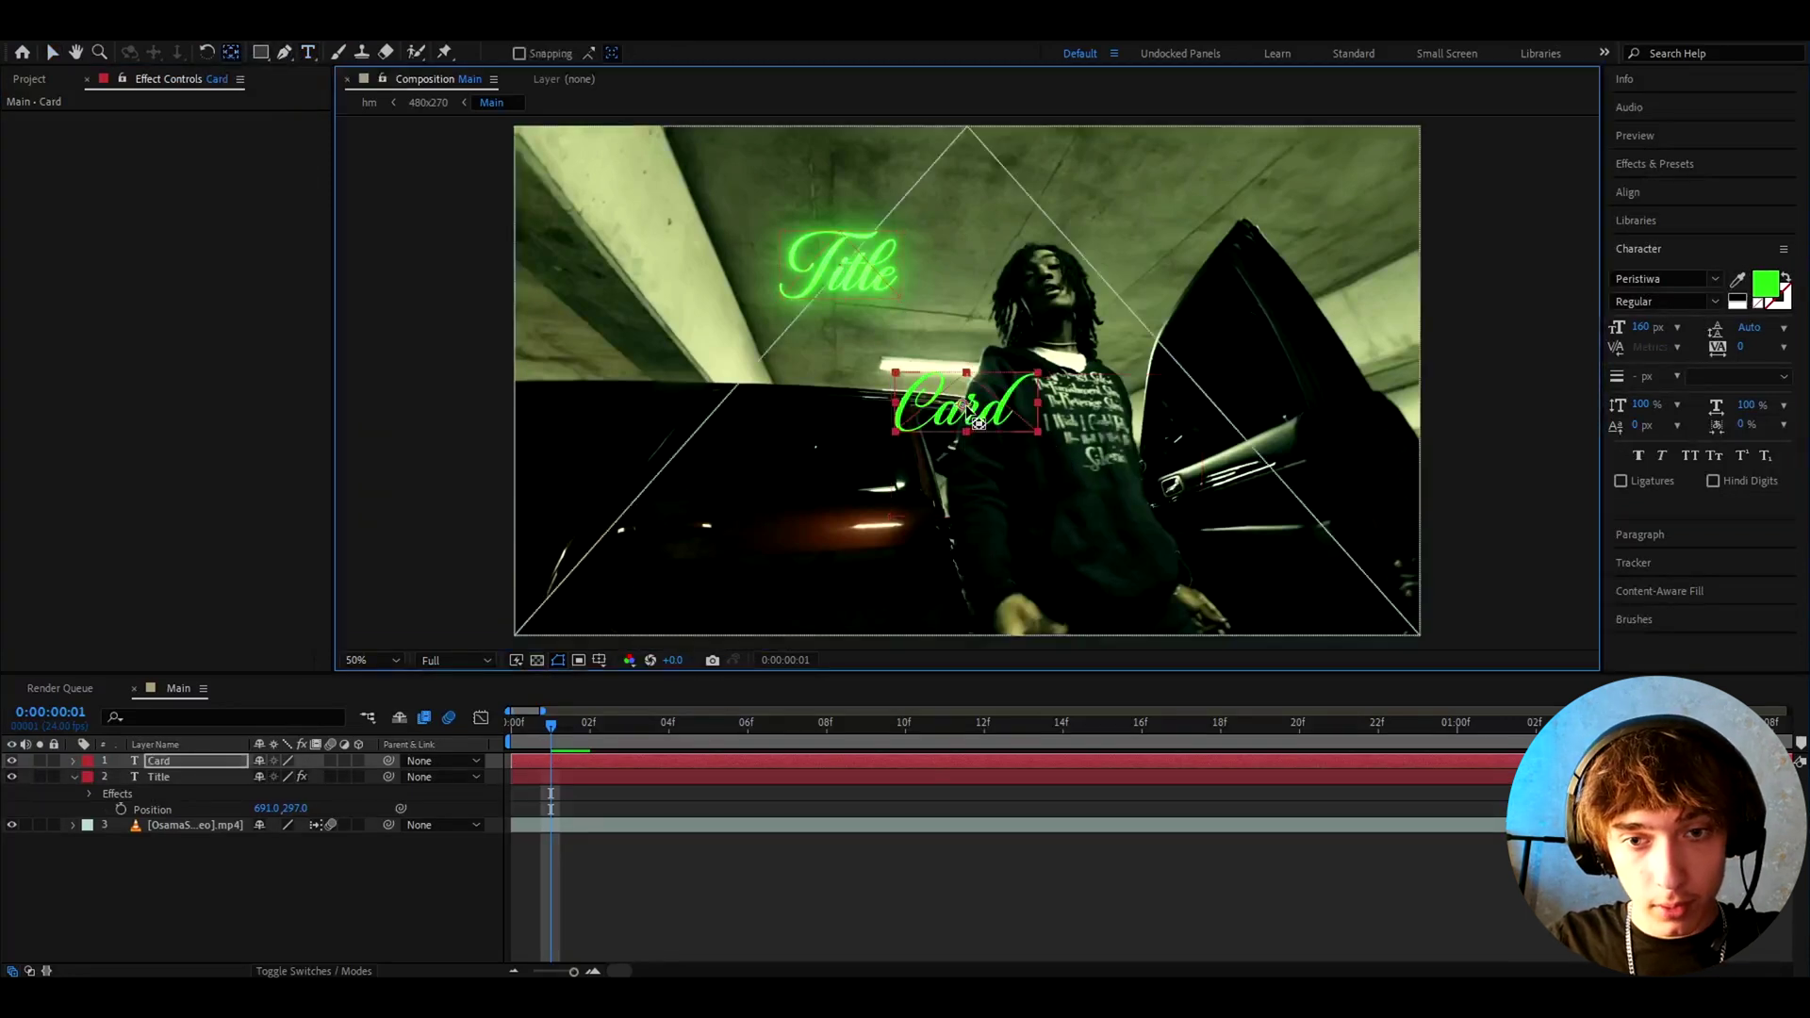
{"action": "key", "text": "p"}
{"action": "left_click", "coordinate": [275, 776]}
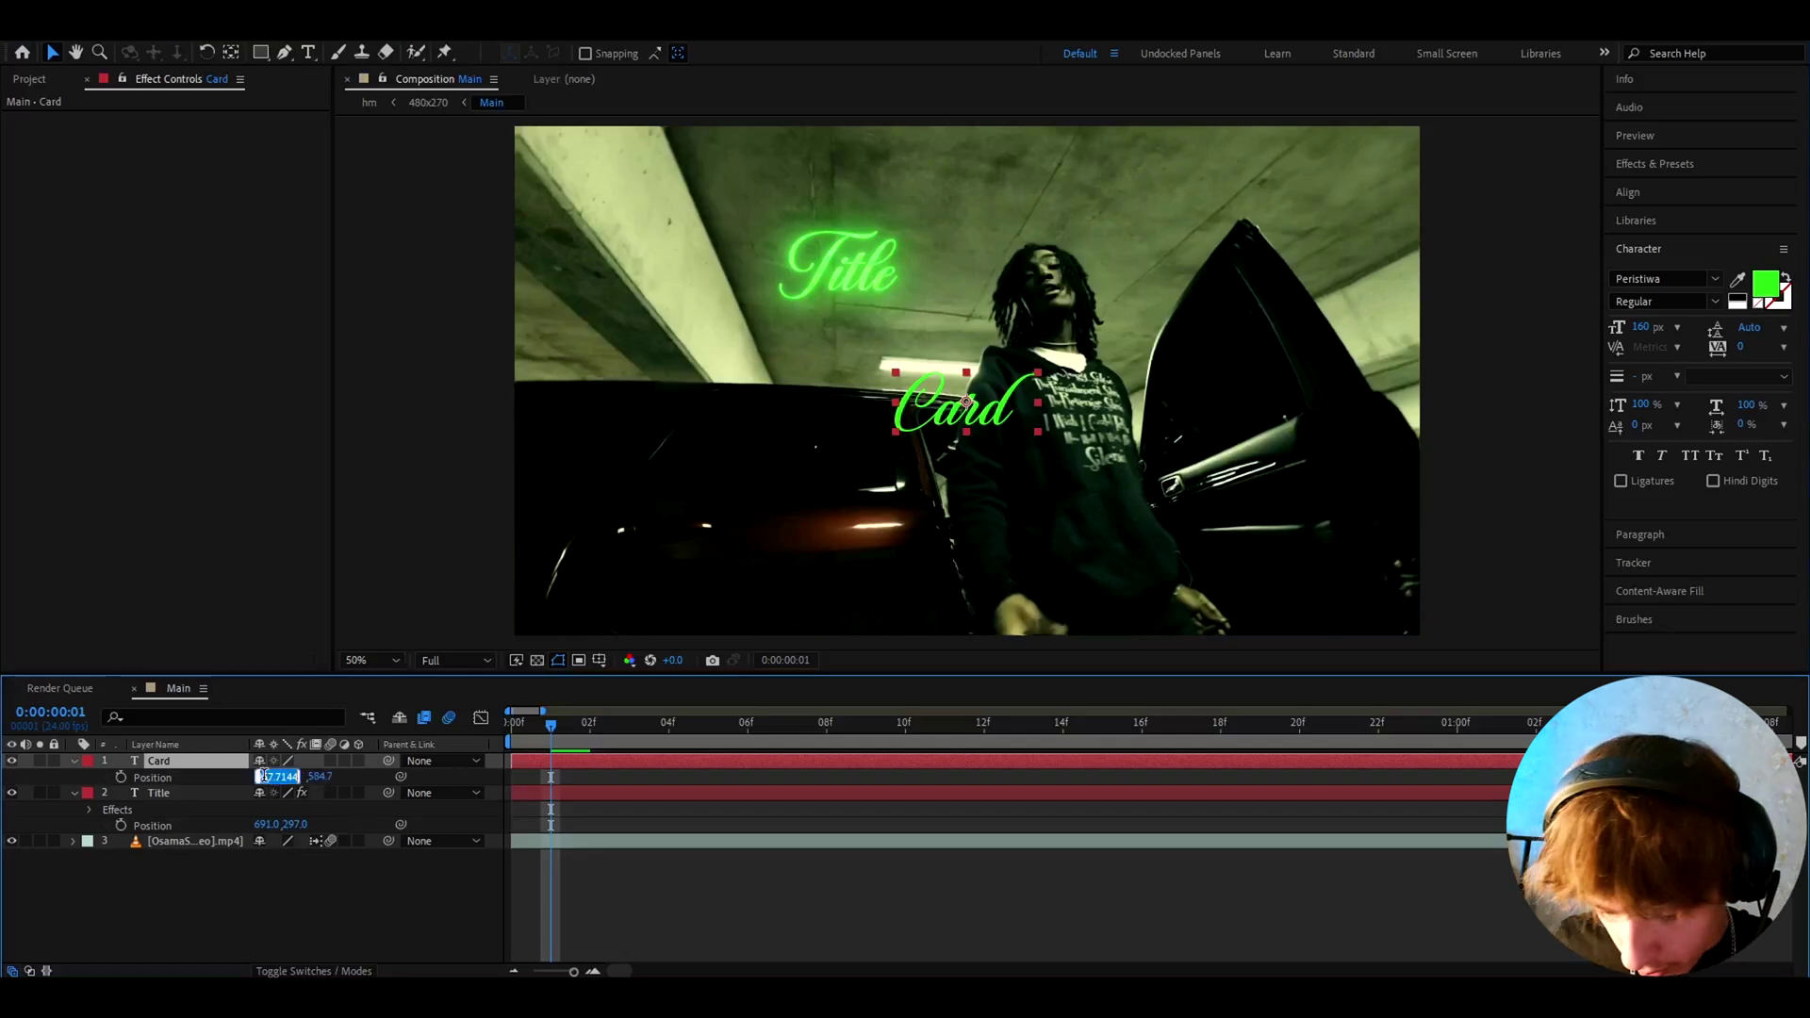
{"action": "type", "text": "1091"}
{"action": "left_click", "coordinate": [299, 777]}
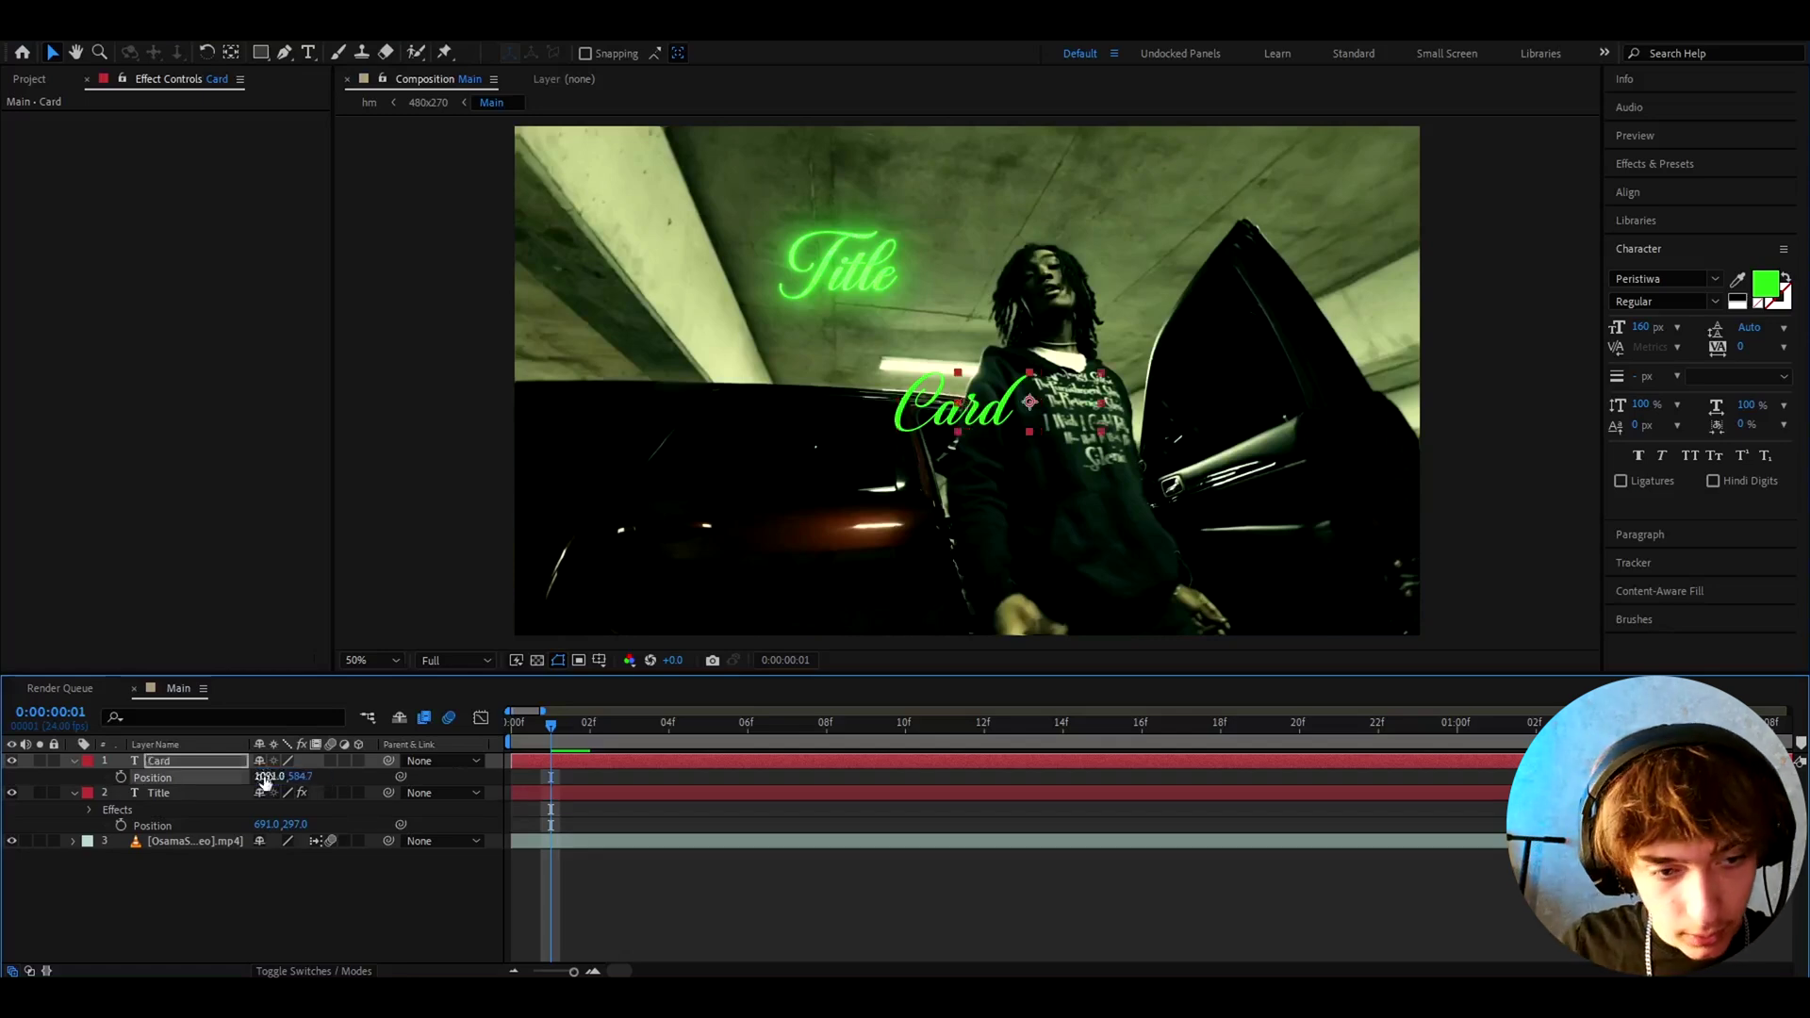
{"action": "type", "text": "691"}
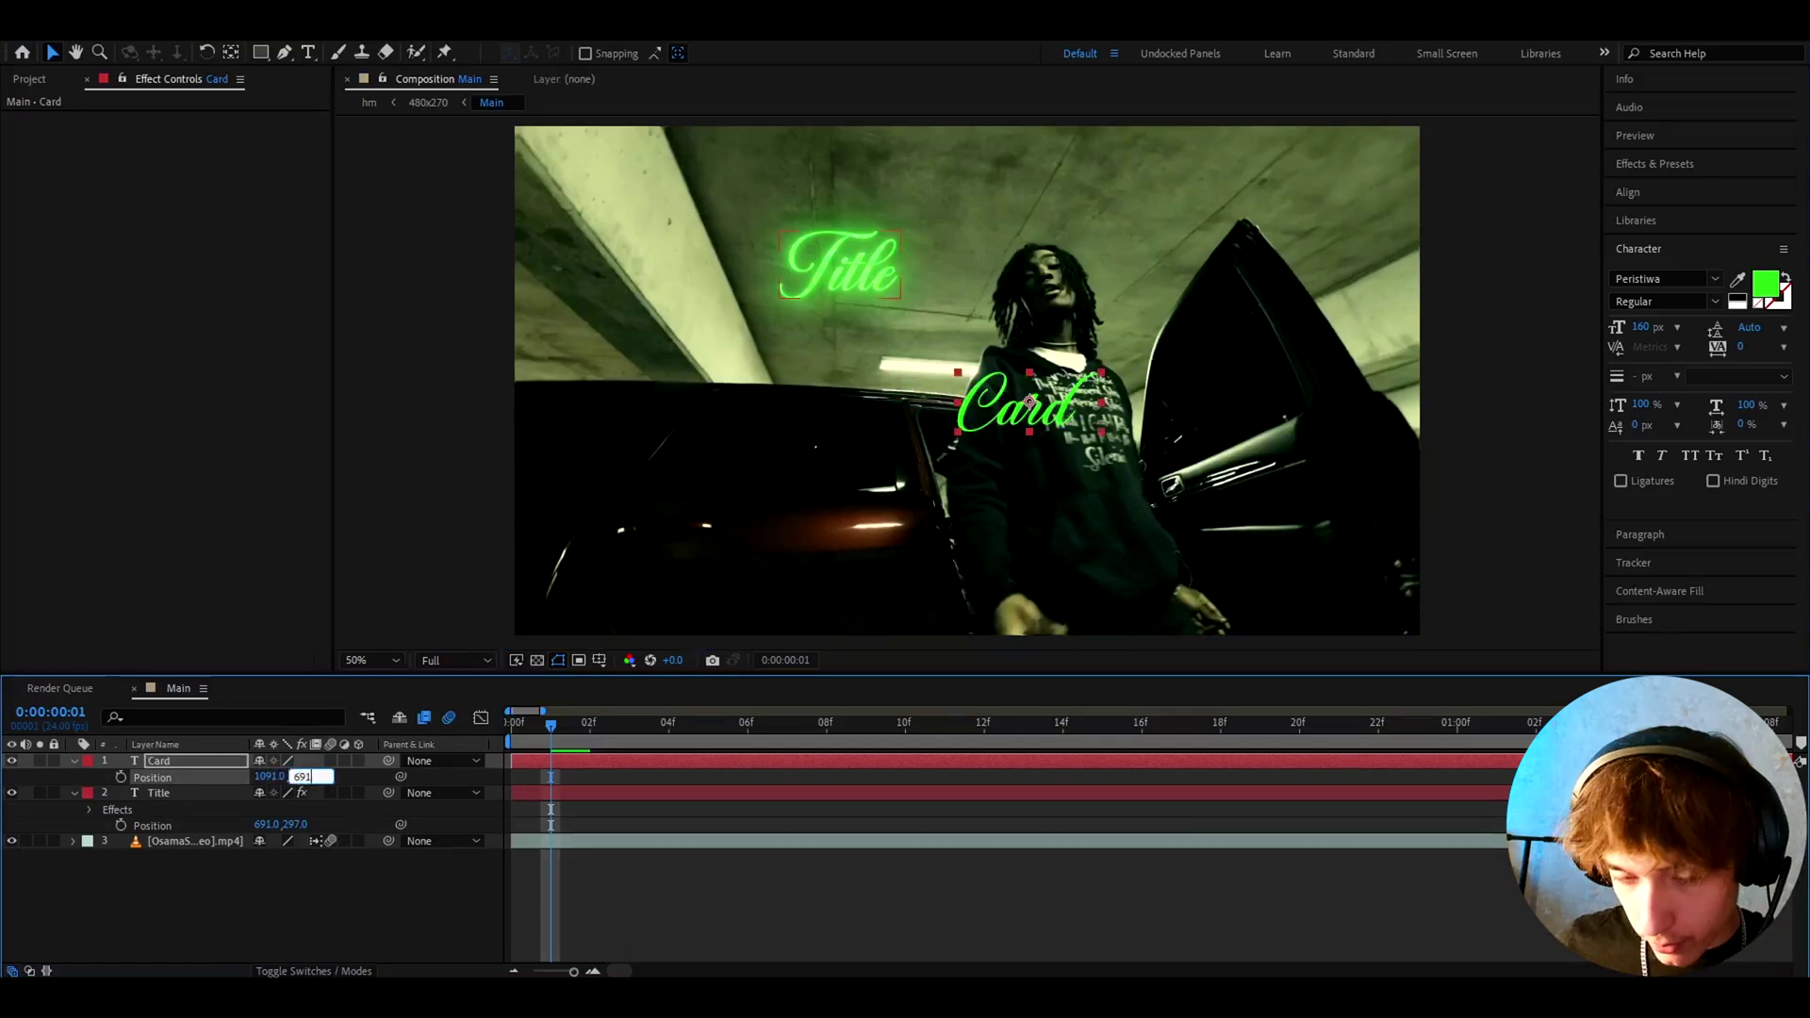
{"action": "key", "text": "Return"}
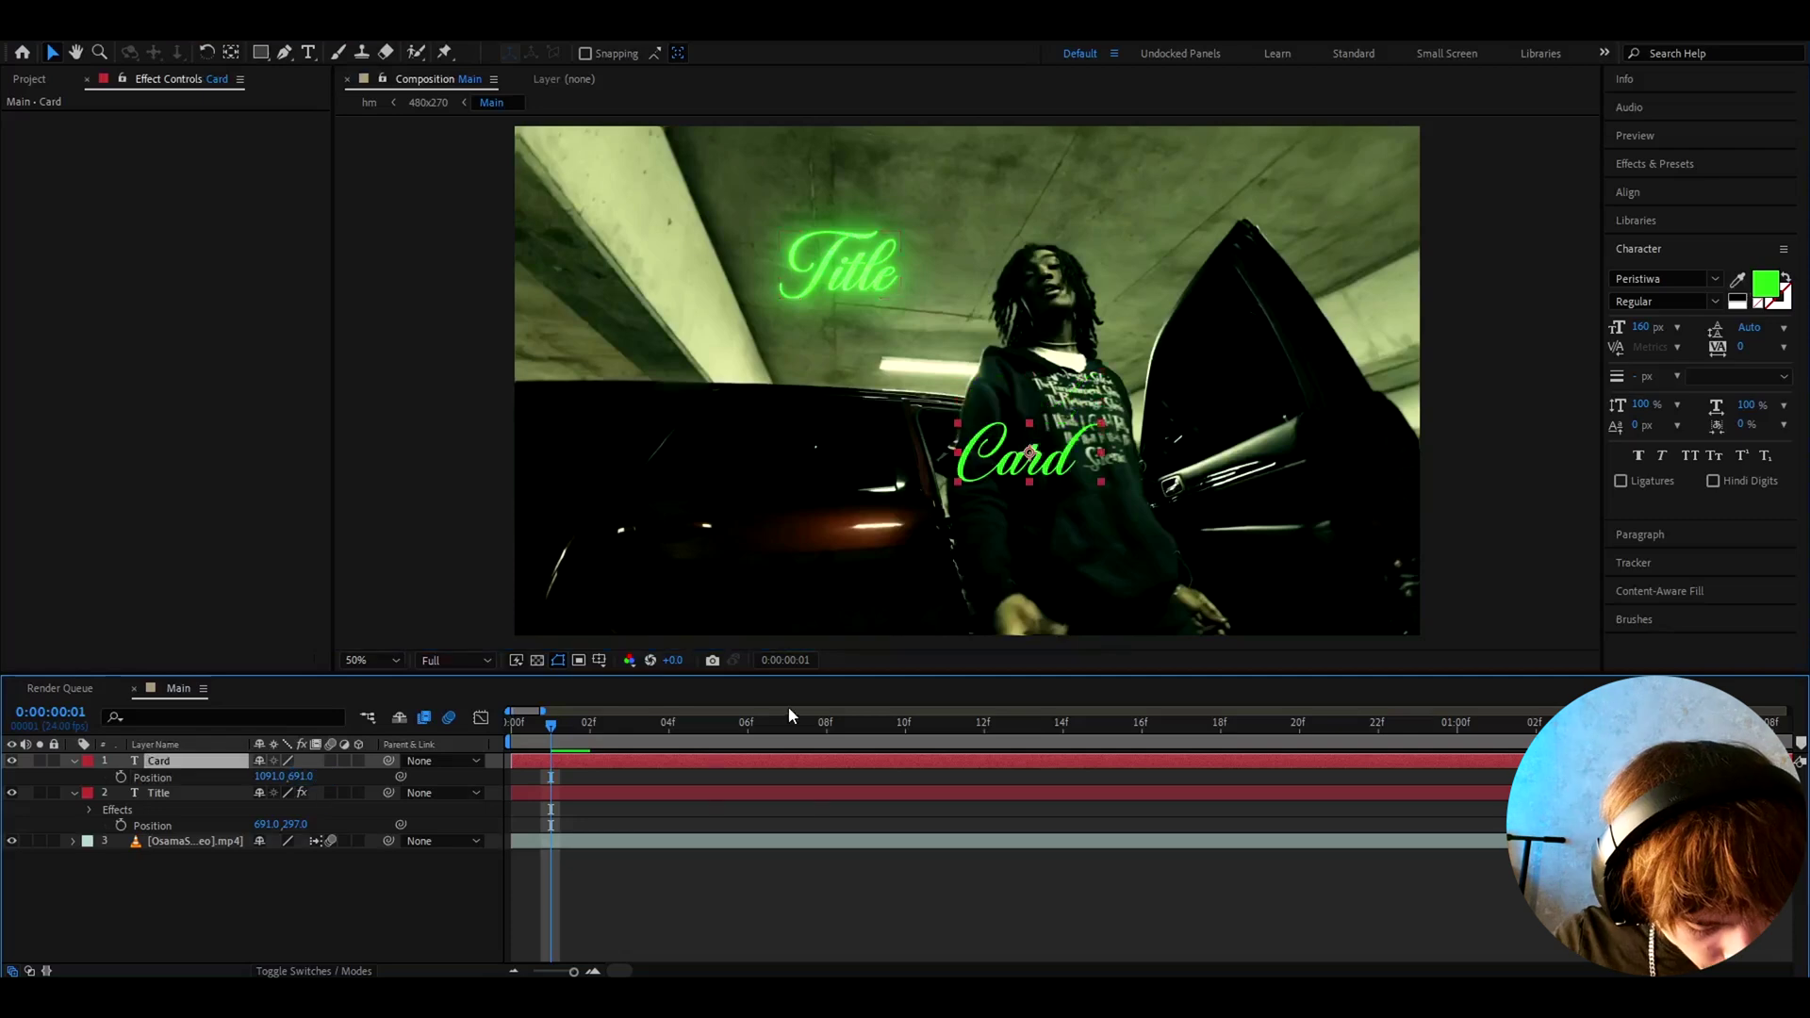
{"action": "double_click", "coordinate": [575, 757]}
Set the Card text colour to green
{"action": "left_click", "coordinate": [1766, 282]}
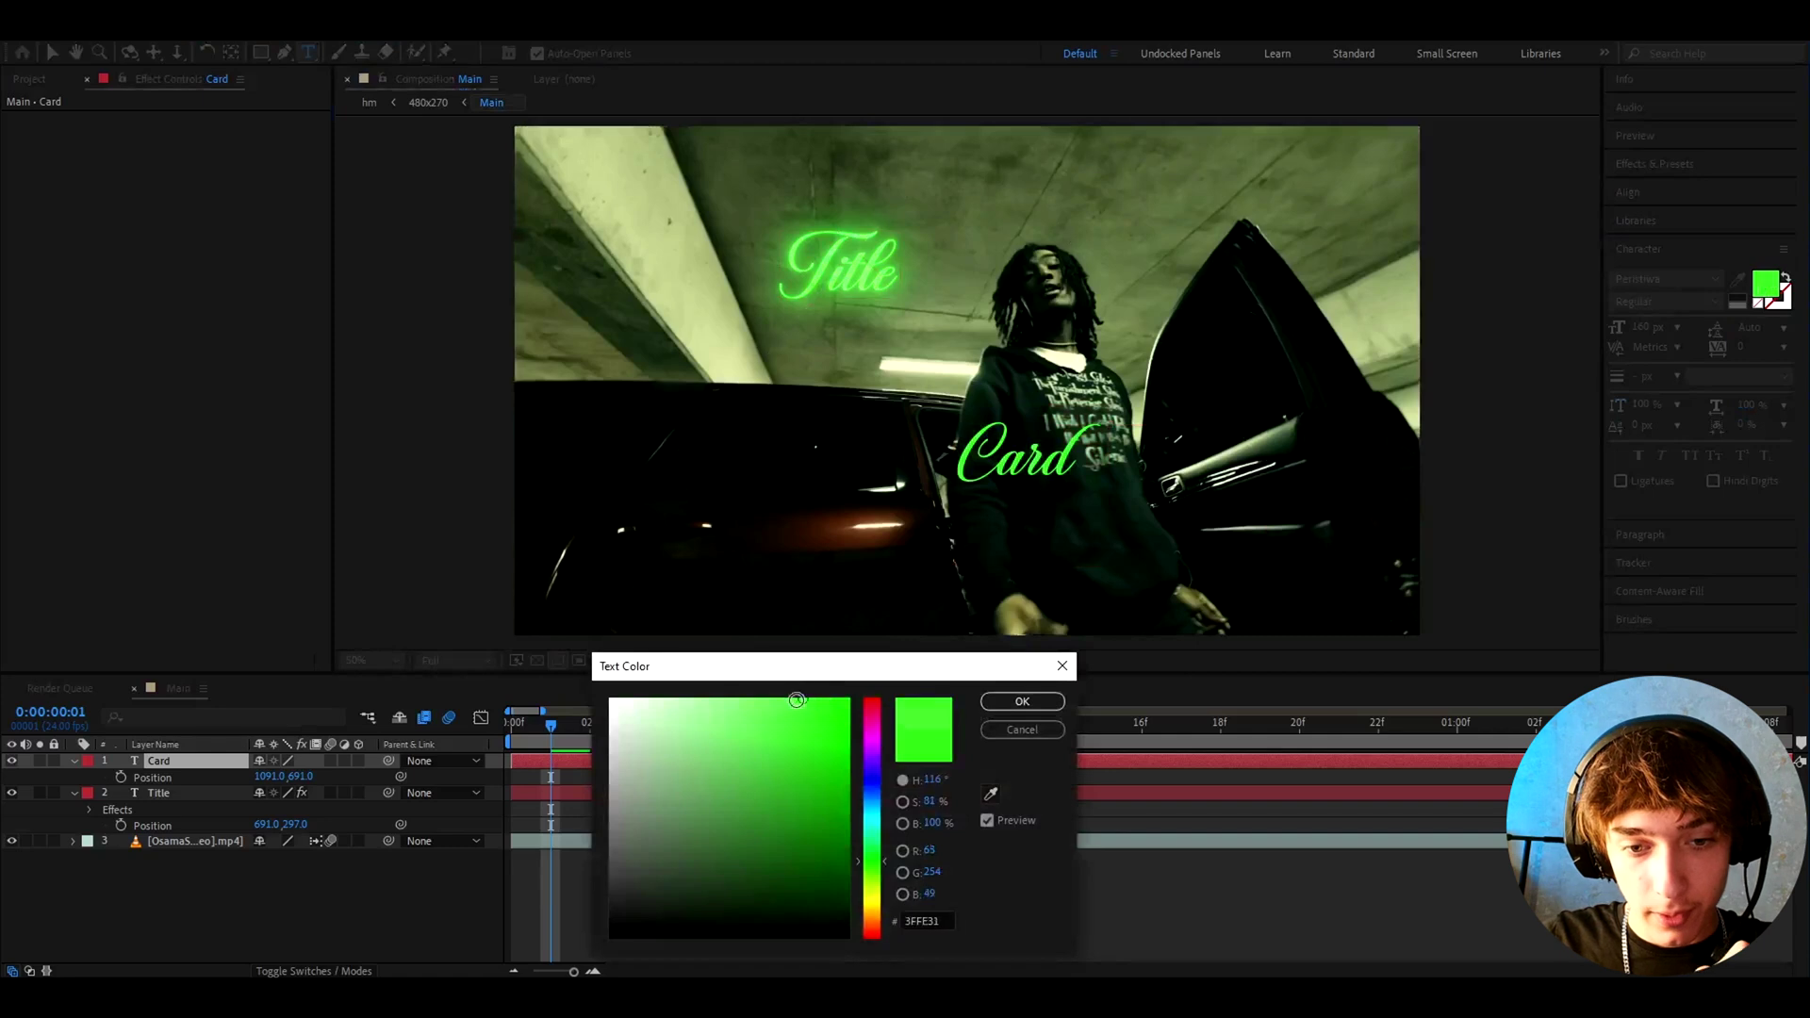
{"action": "left_click", "coordinate": [1022, 702]}
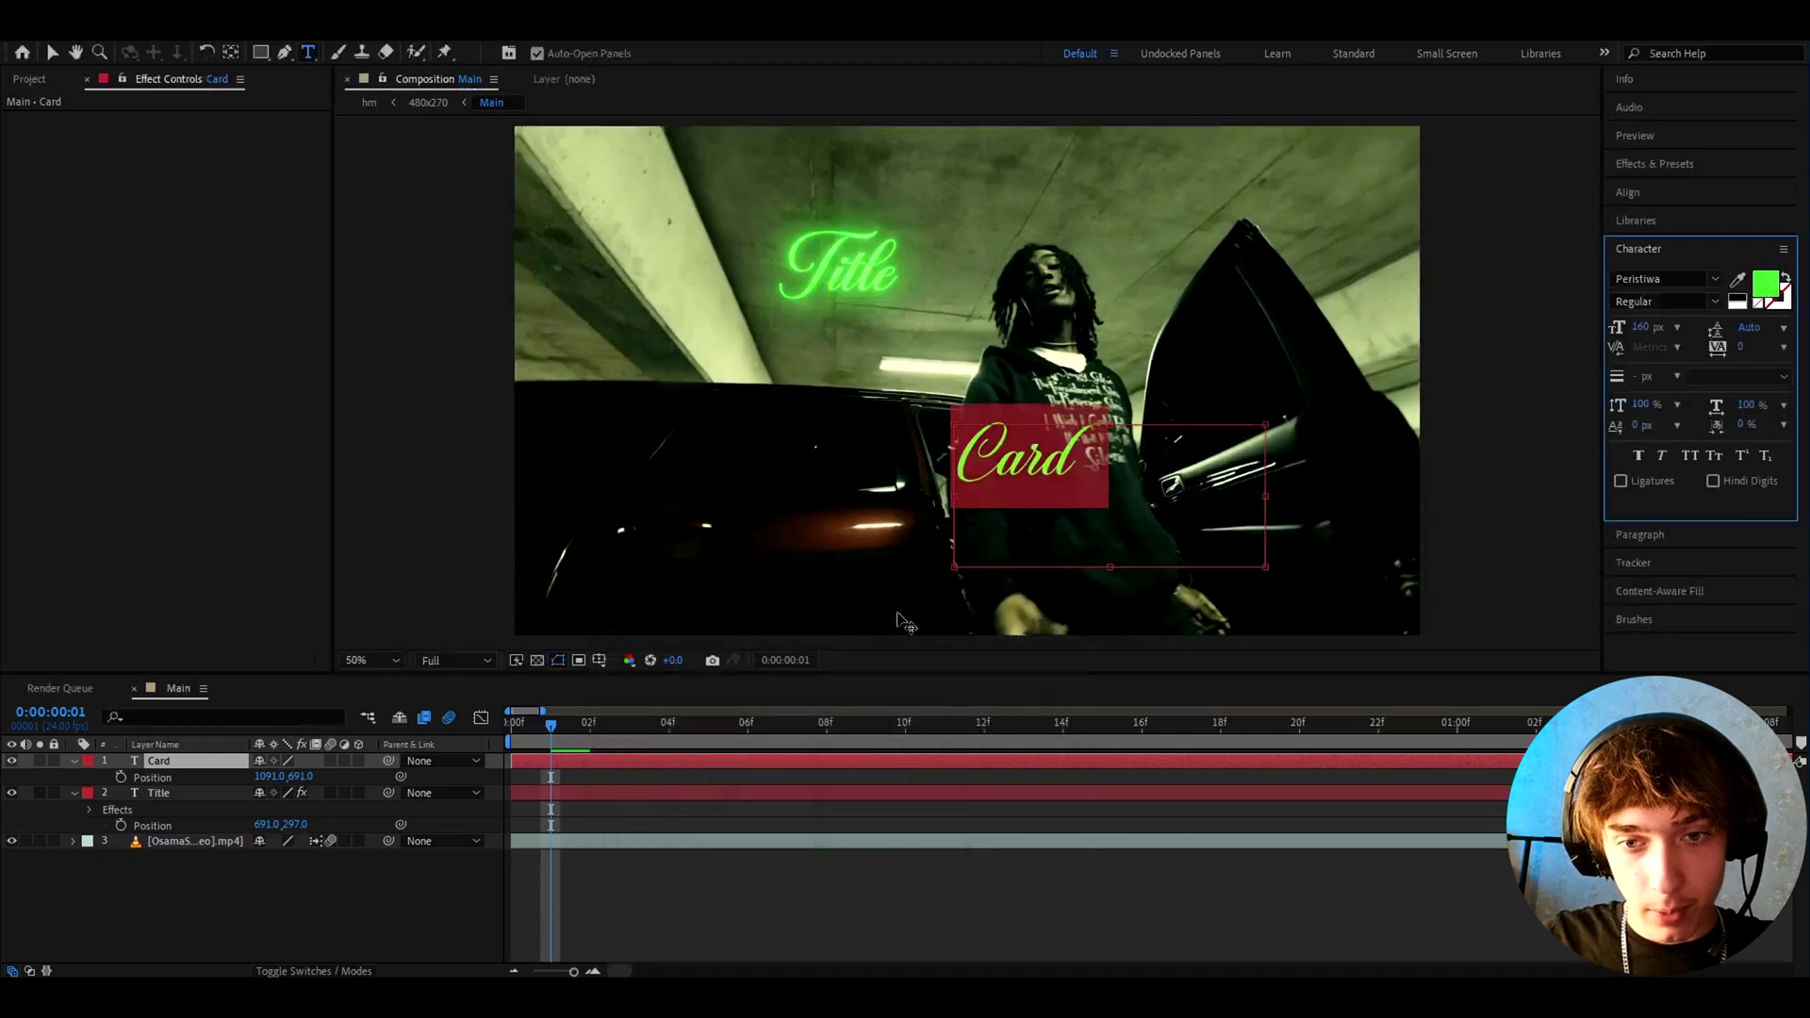
{"action": "left_click", "coordinate": [567, 760]}
Apply the For Grunge Text preset to Card and set Deep Glow Radius to 500
{"action": "left_click", "coordinate": [1688, 165]}
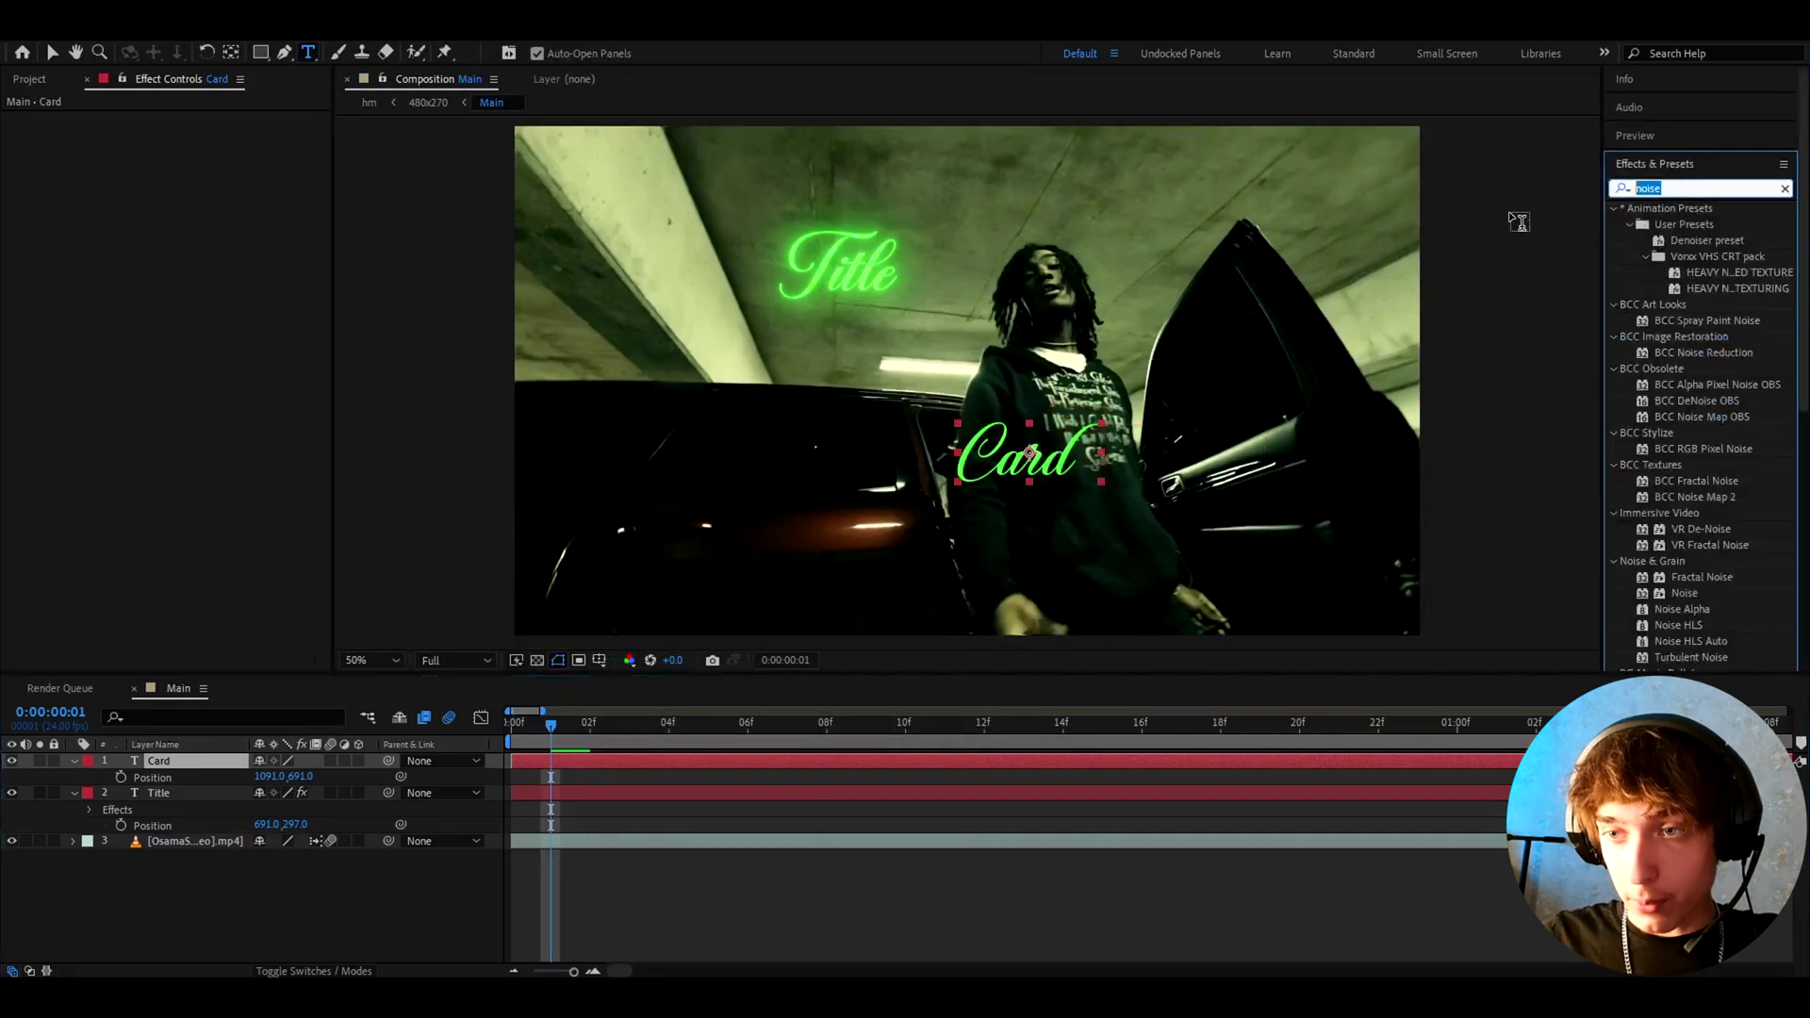
{"action": "type", "text": "for grun"}
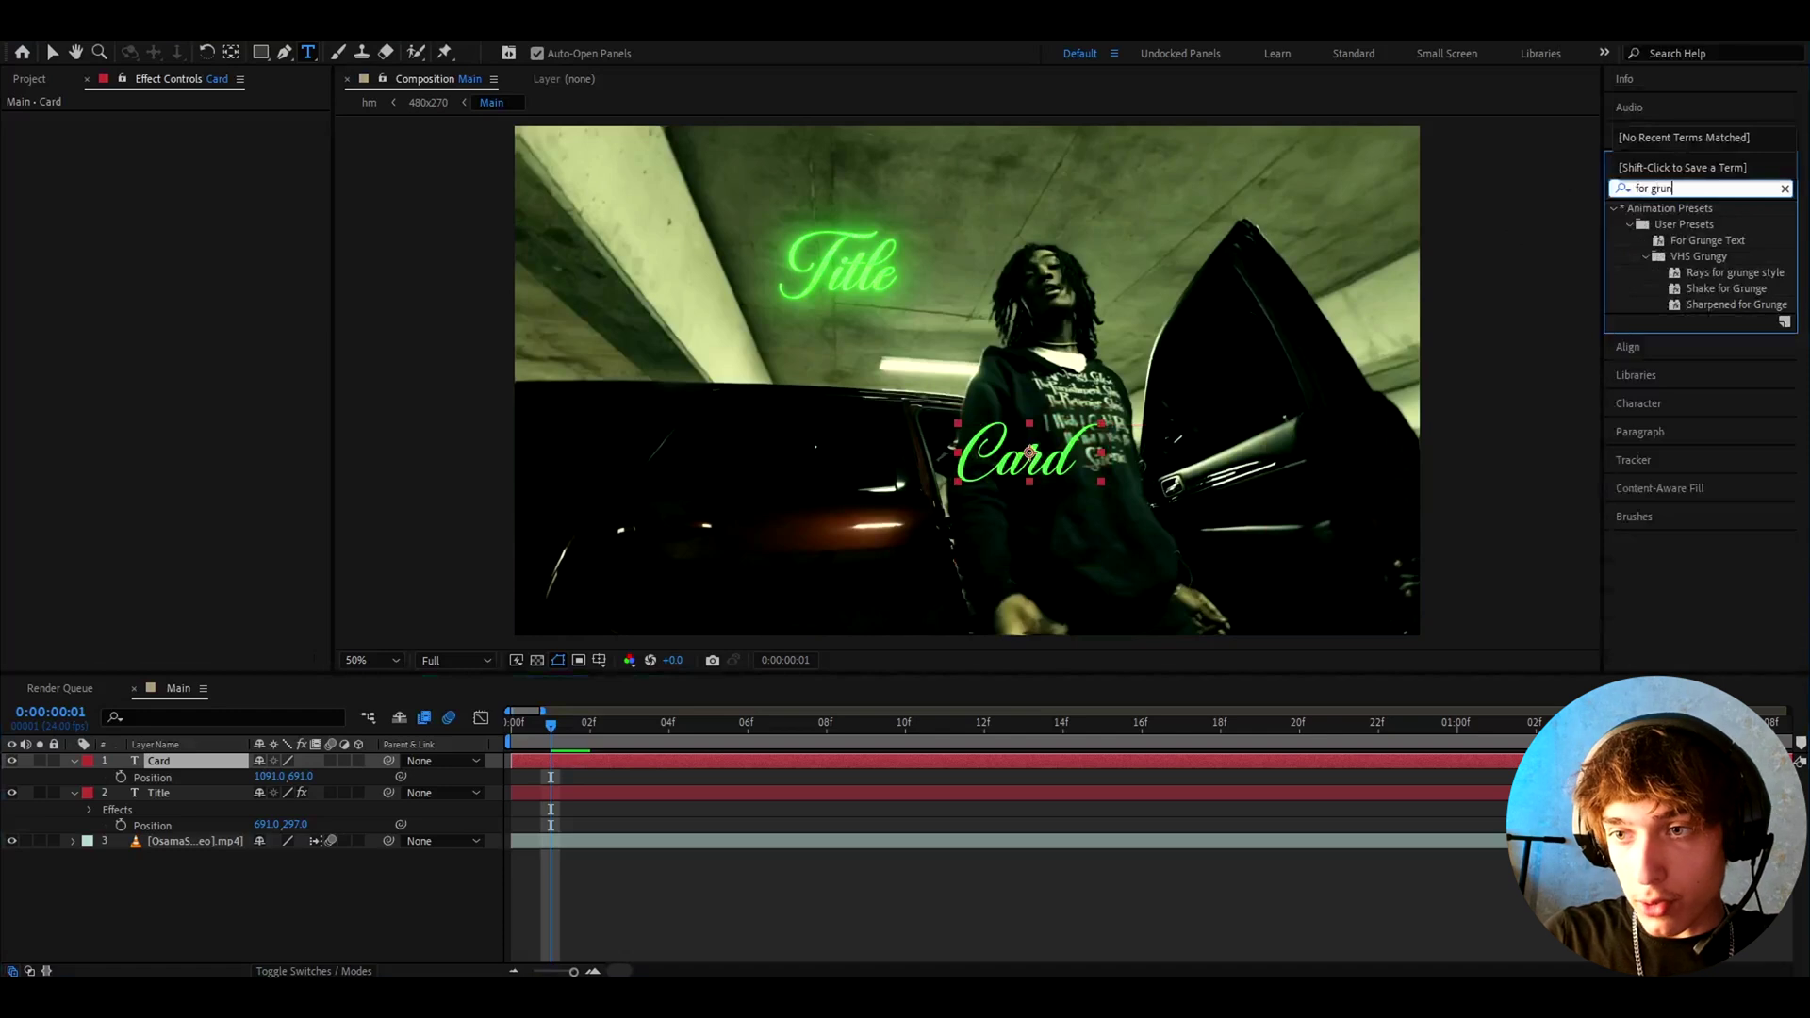
{"action": "double_click", "coordinate": [1726, 241]}
{"action": "left_click", "coordinate": [198, 439]}
{"action": "type", "text": "5"}
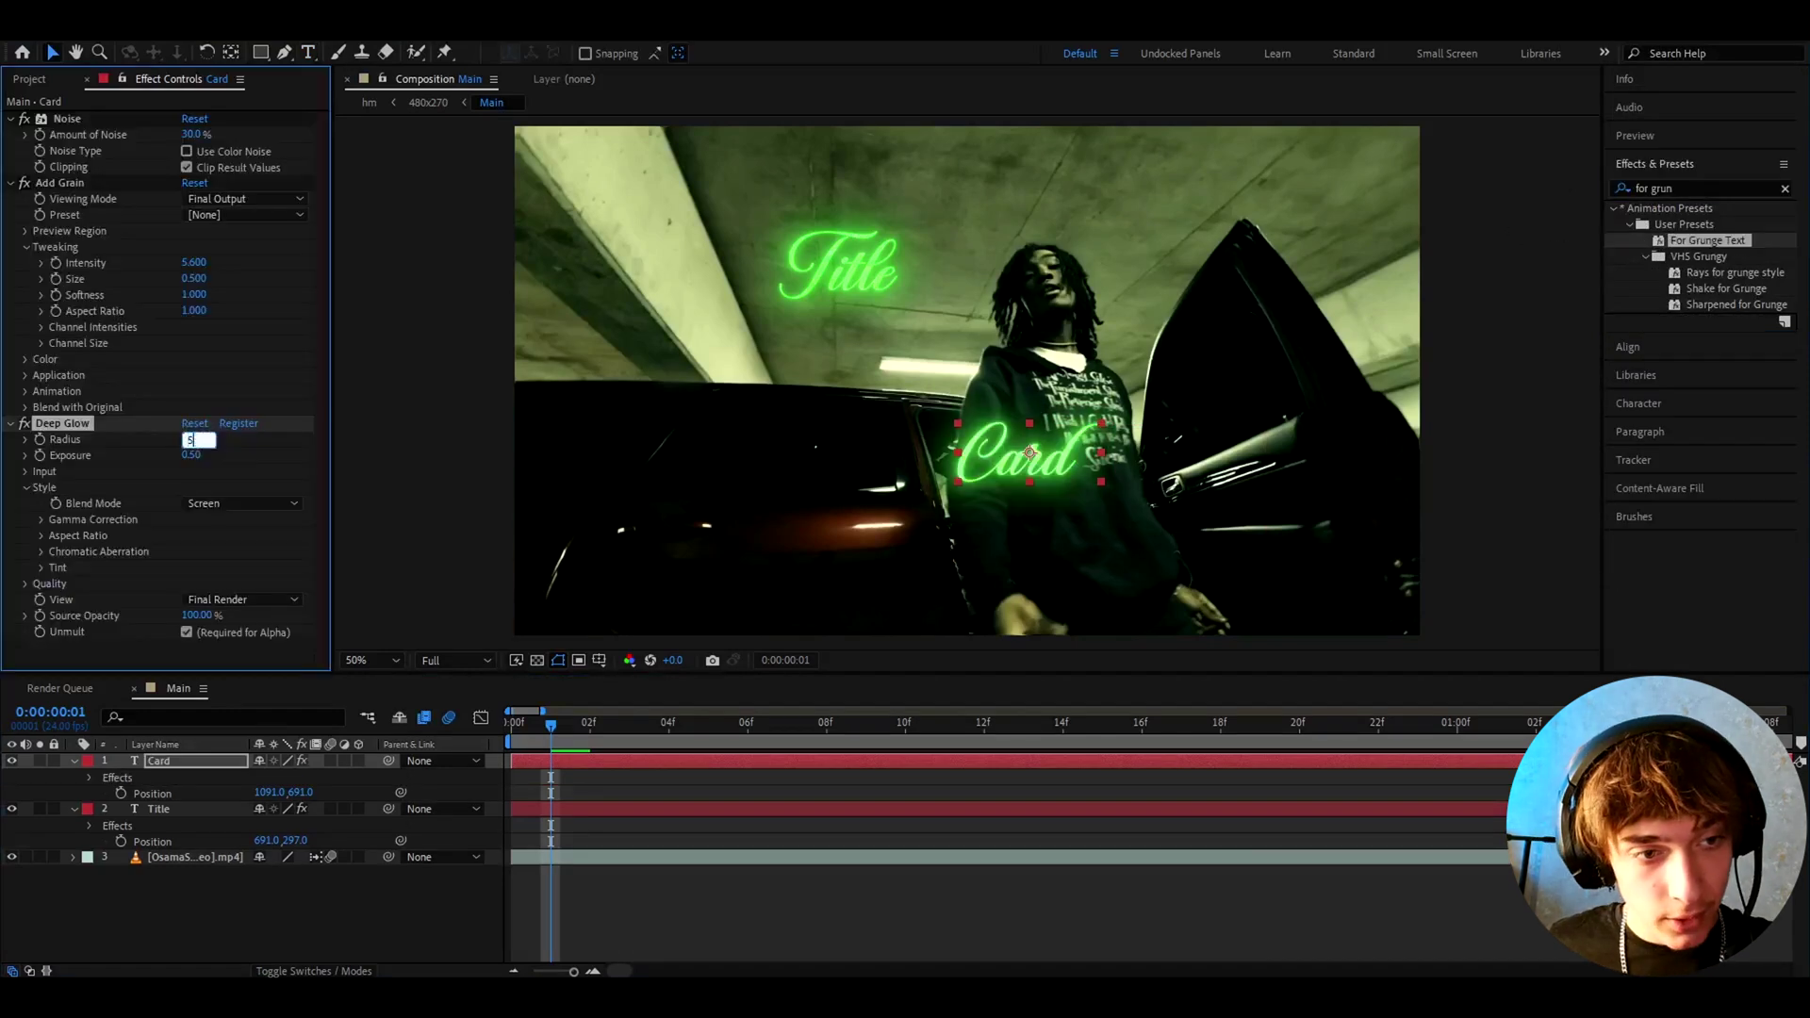
{"action": "type", "text": "00"}
{"action": "key", "text": "Return"}
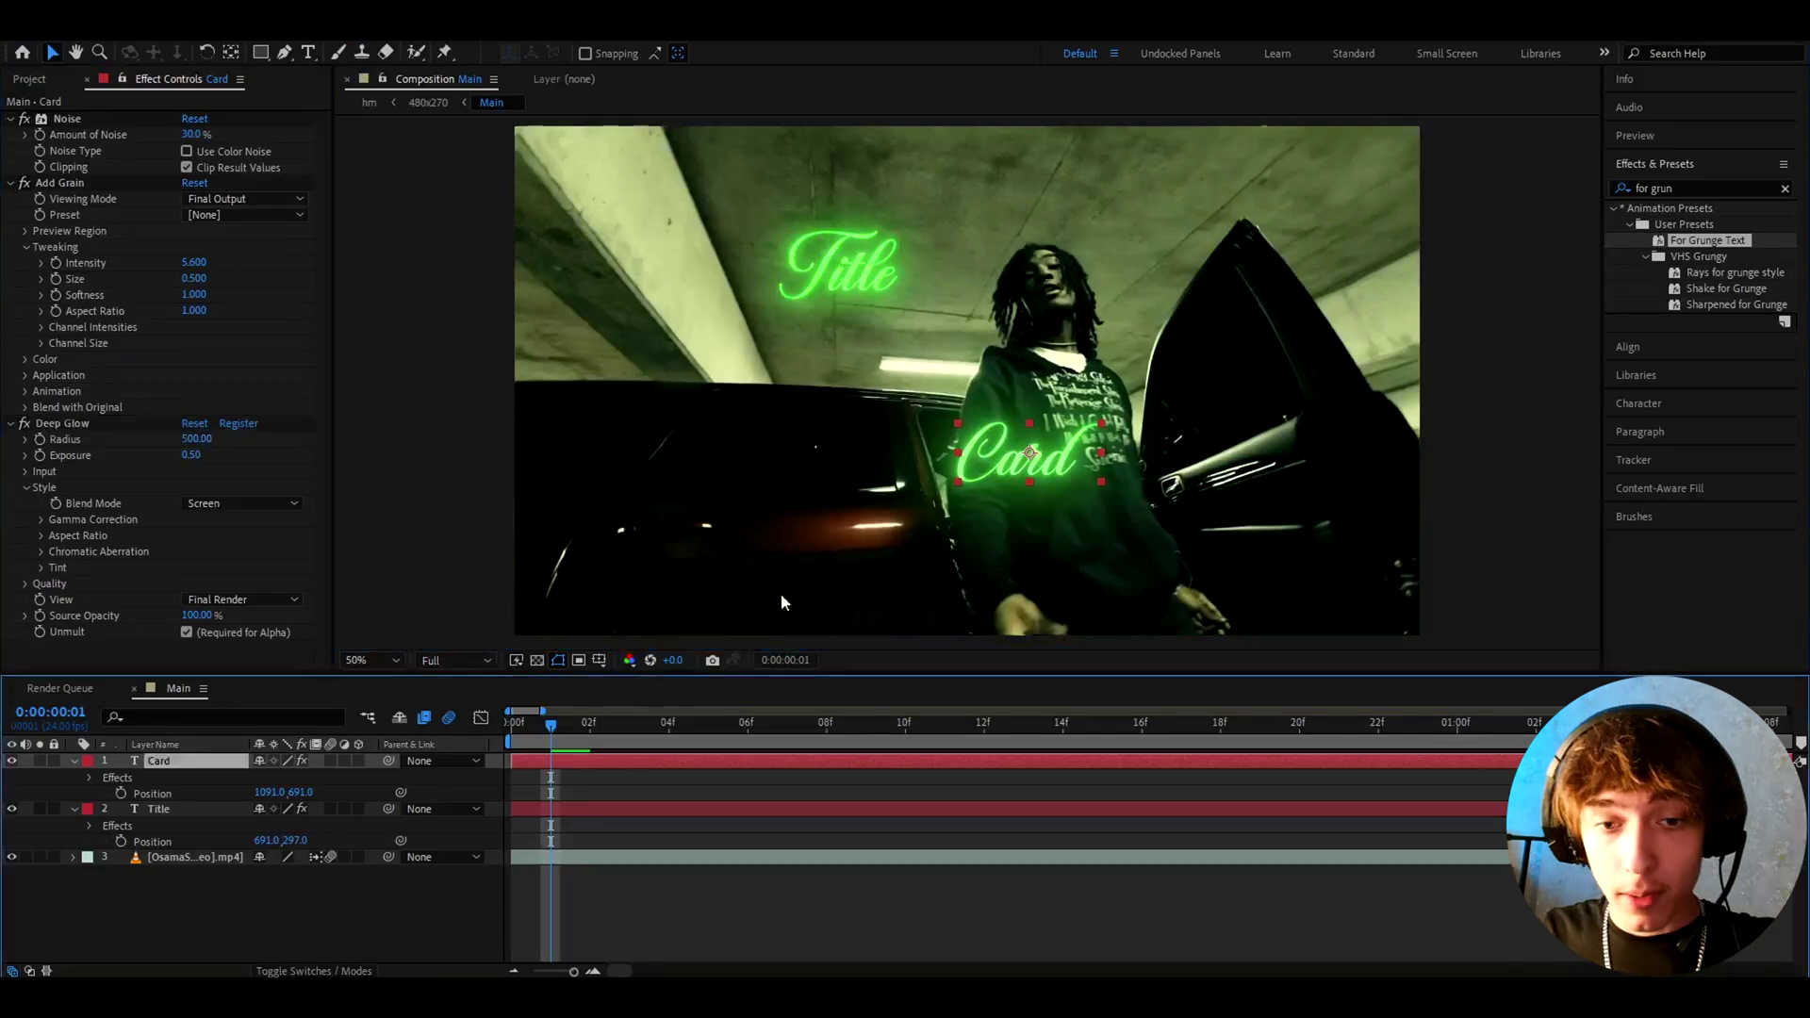
Add a text layer with the artist's name below Card at 80 px font size
{"action": "key", "text": "ctrl+t"}
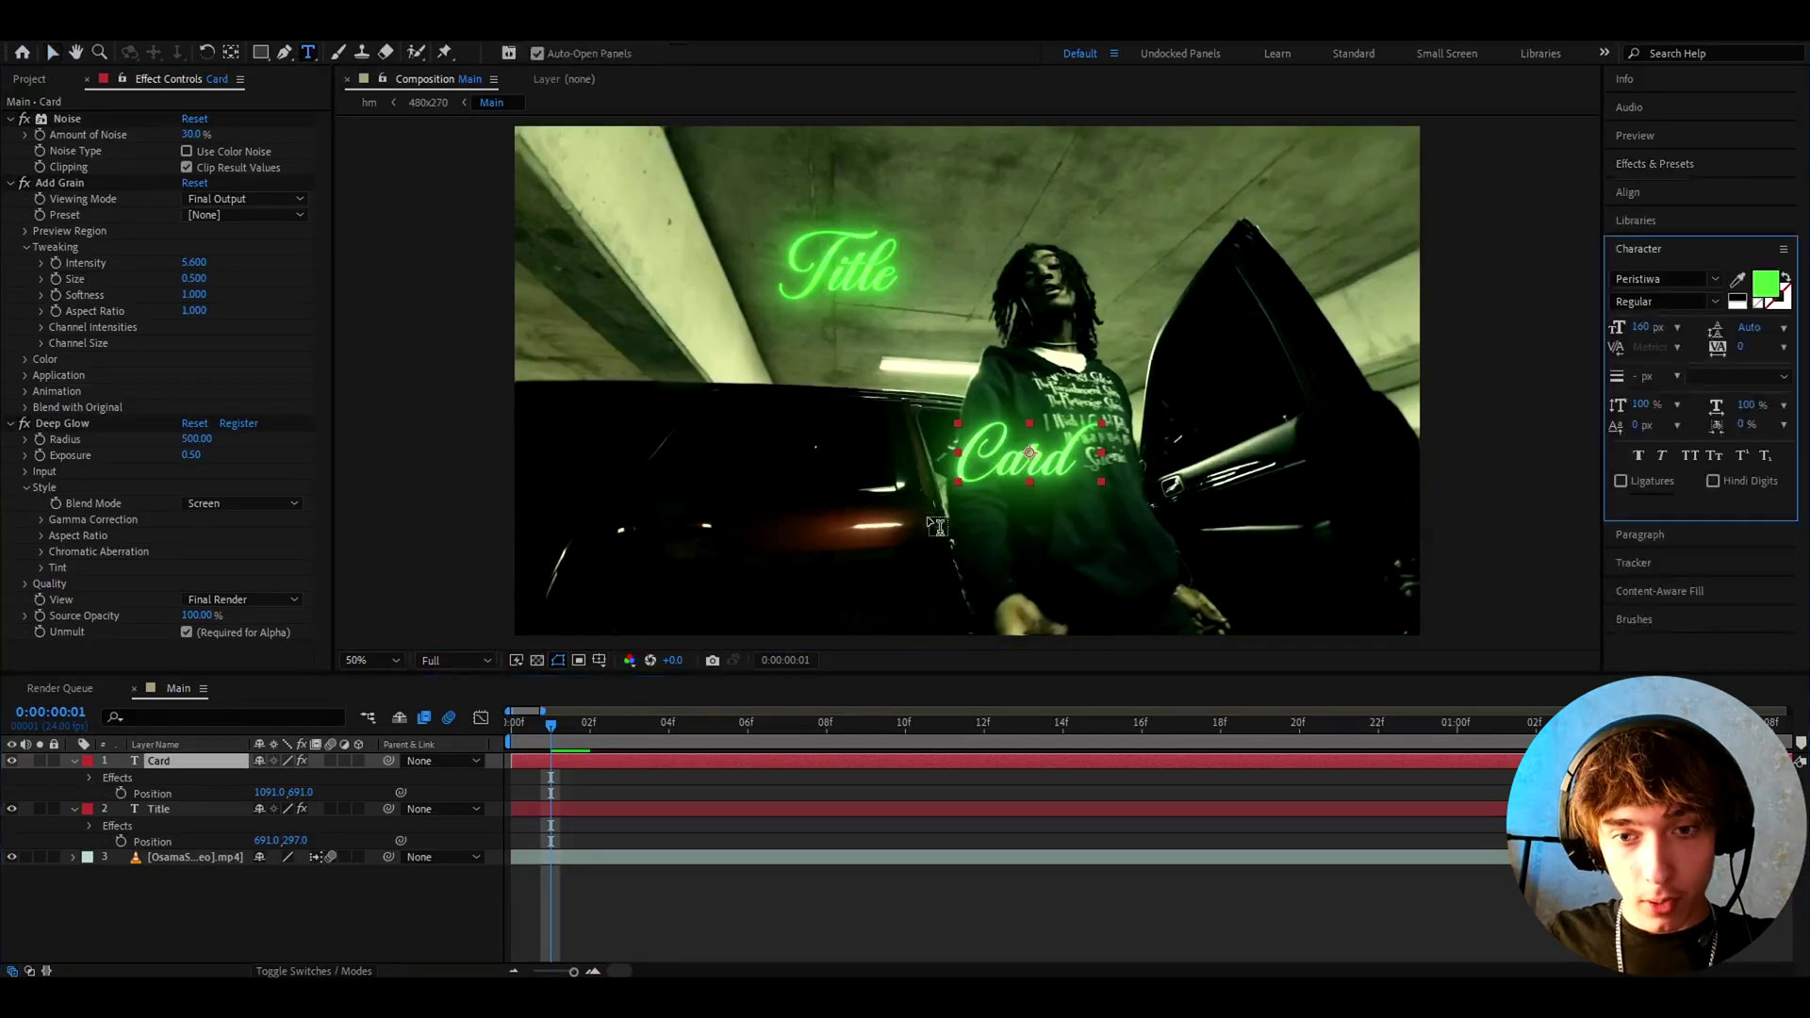
{"action": "left_click_drag", "start_coordinate": [925, 513], "coordinate": [1229, 583]}
{"action": "type", "text": "Osamason"}
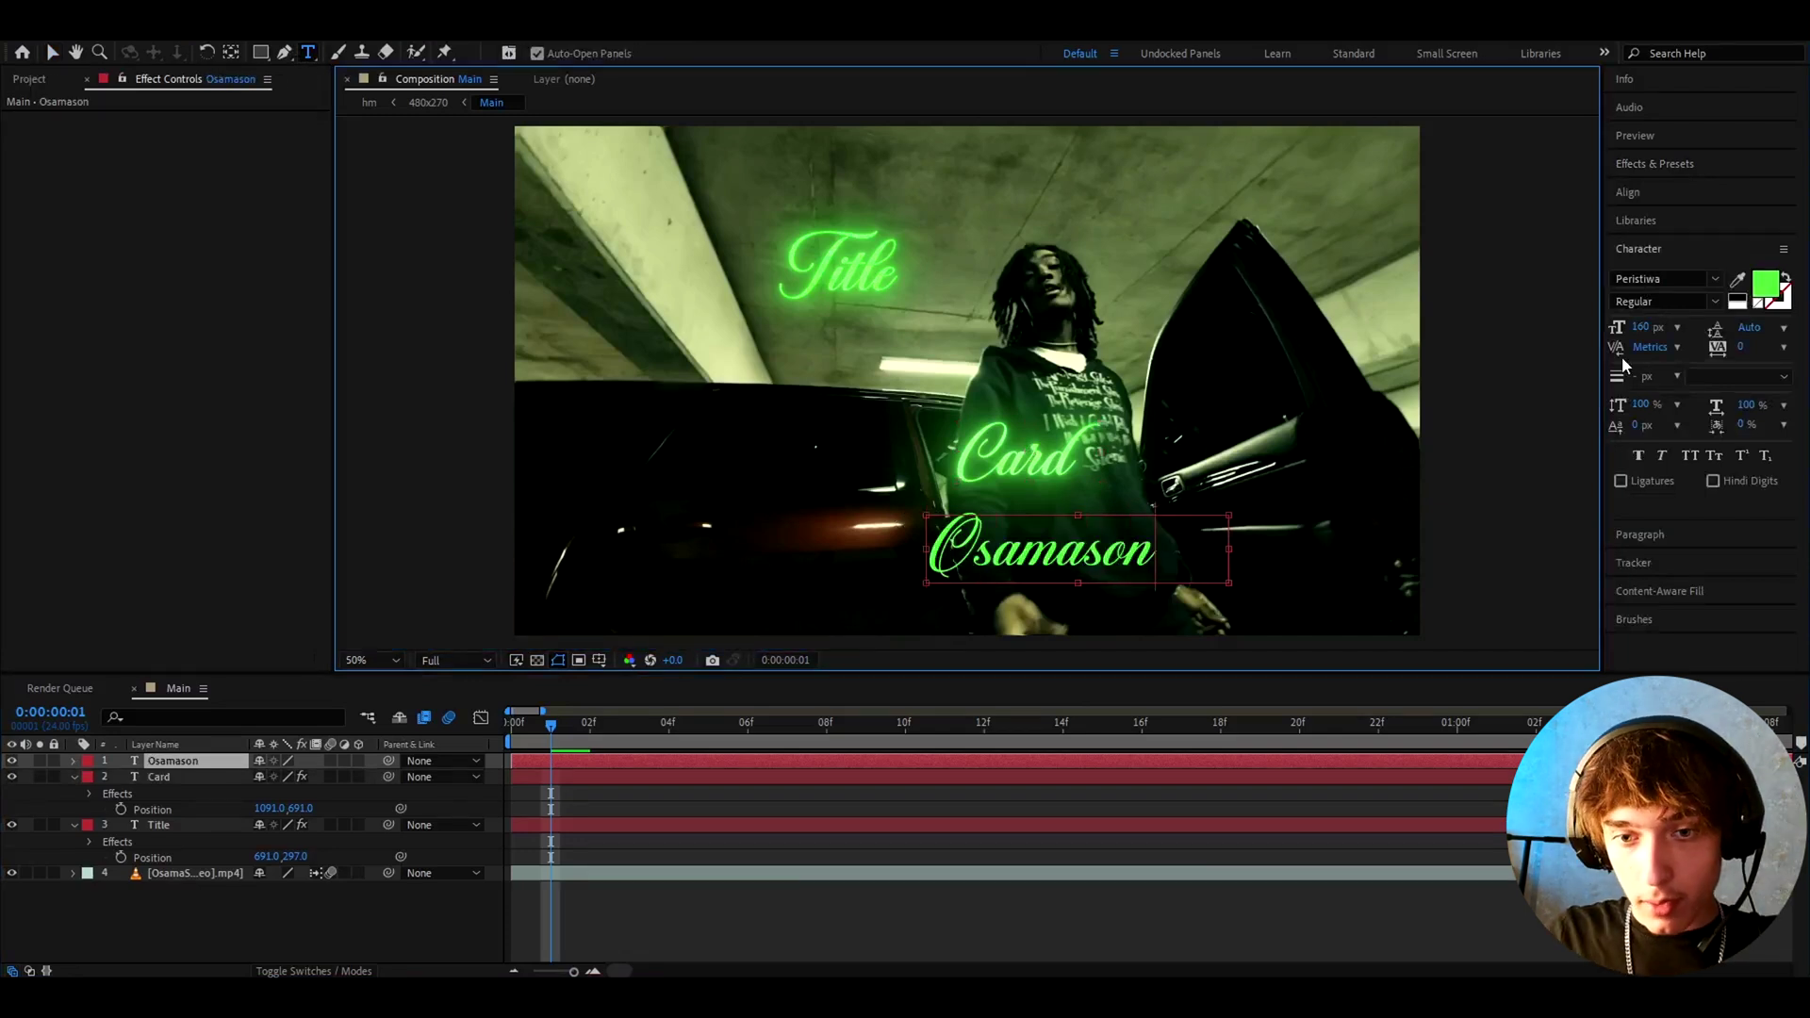
{"action": "key", "text": "ctrl+a"}
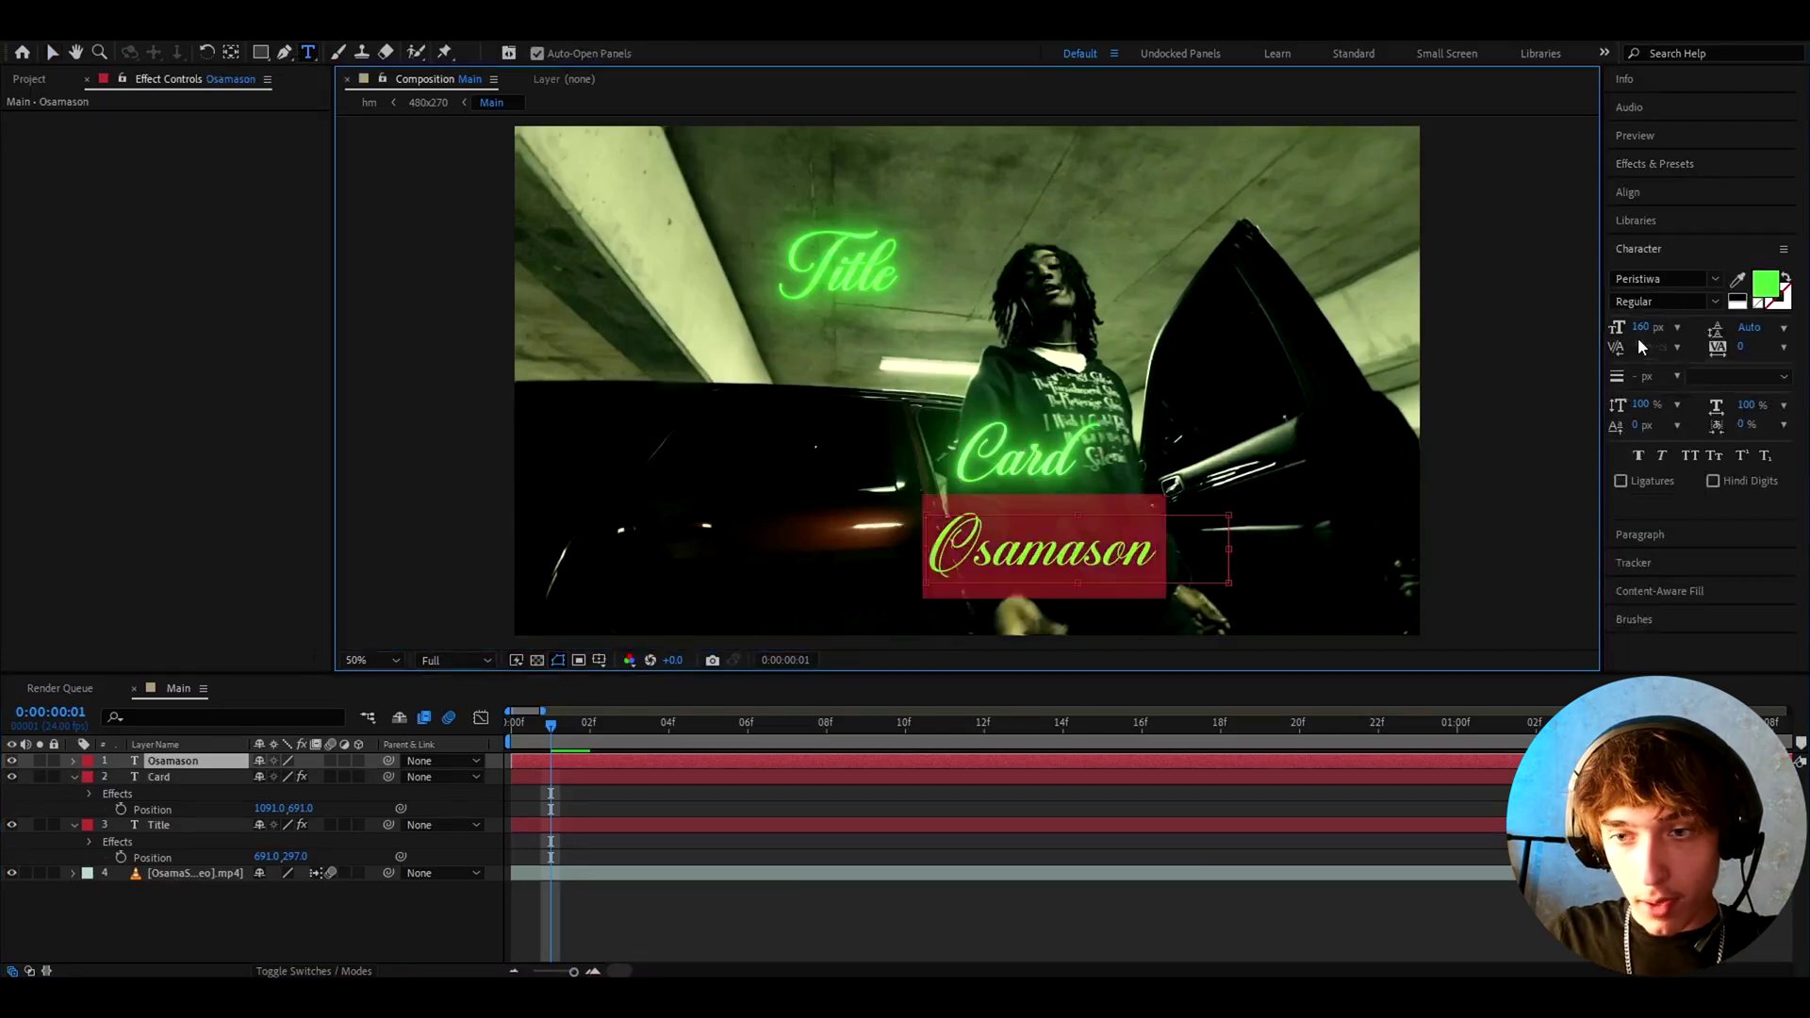
{"action": "left_click", "coordinate": [1641, 327]}
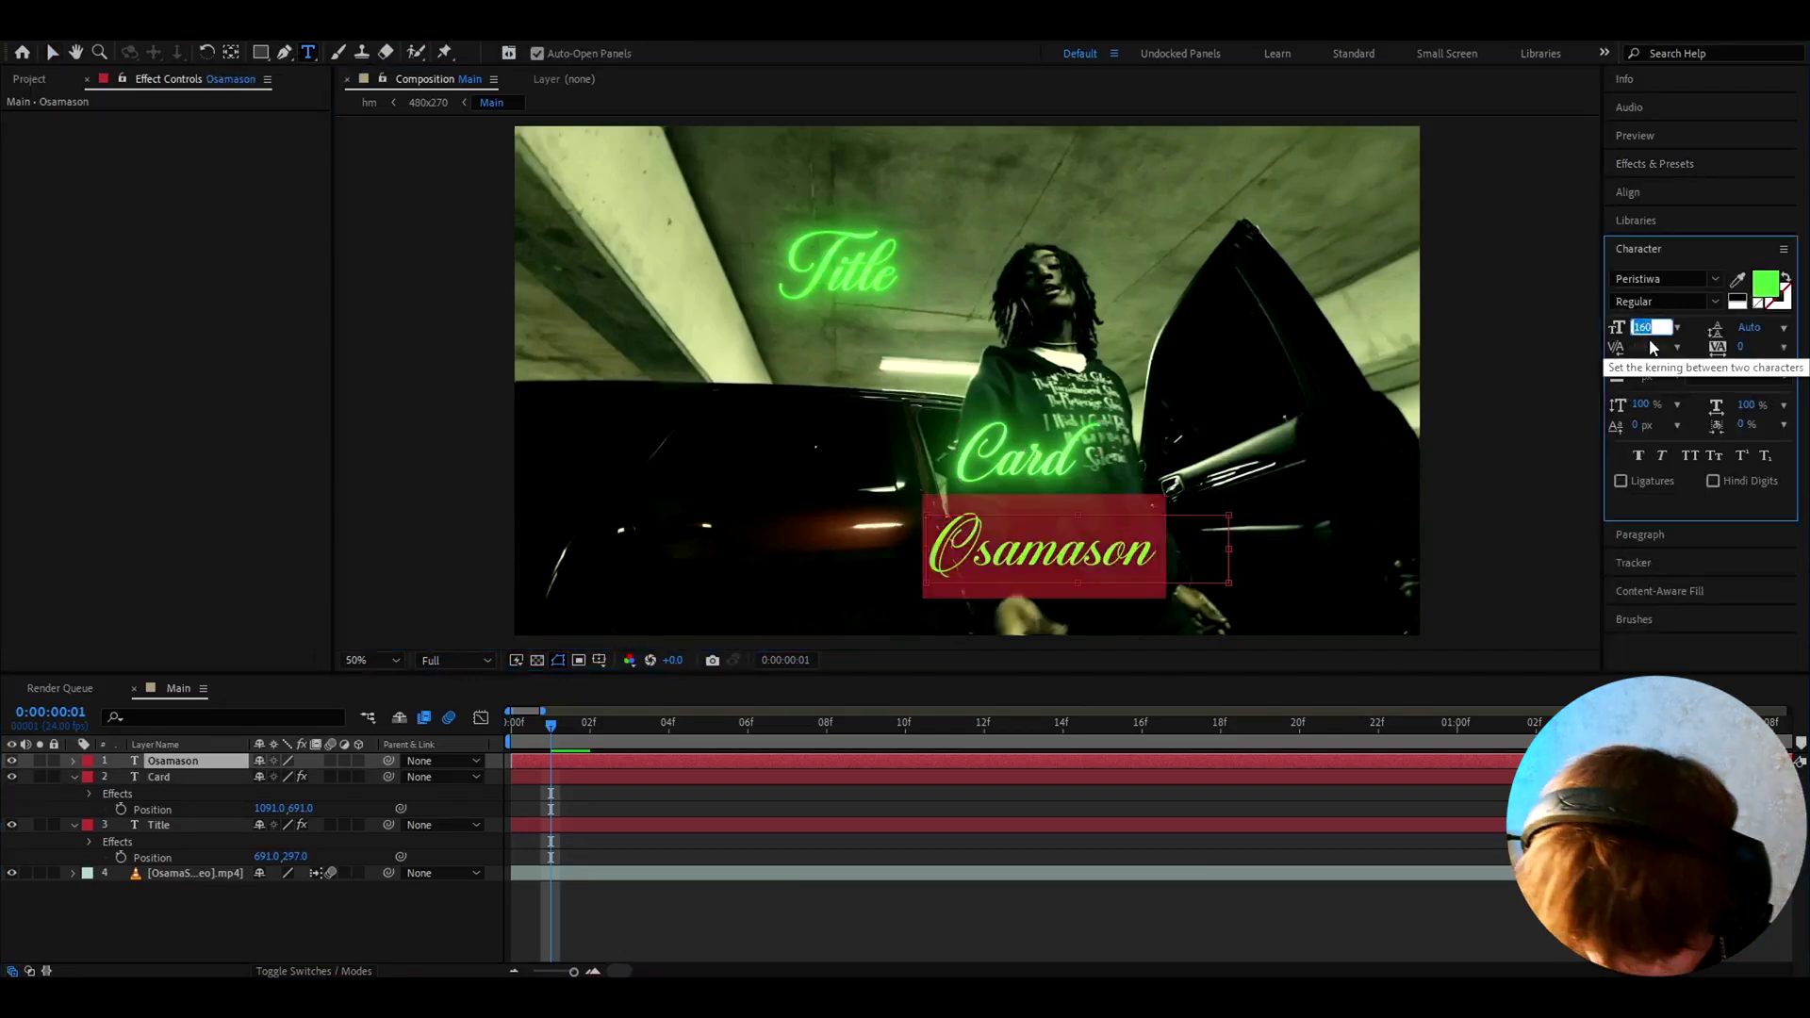
{"action": "type", "text": "80"}
{"action": "key", "text": "Return"}
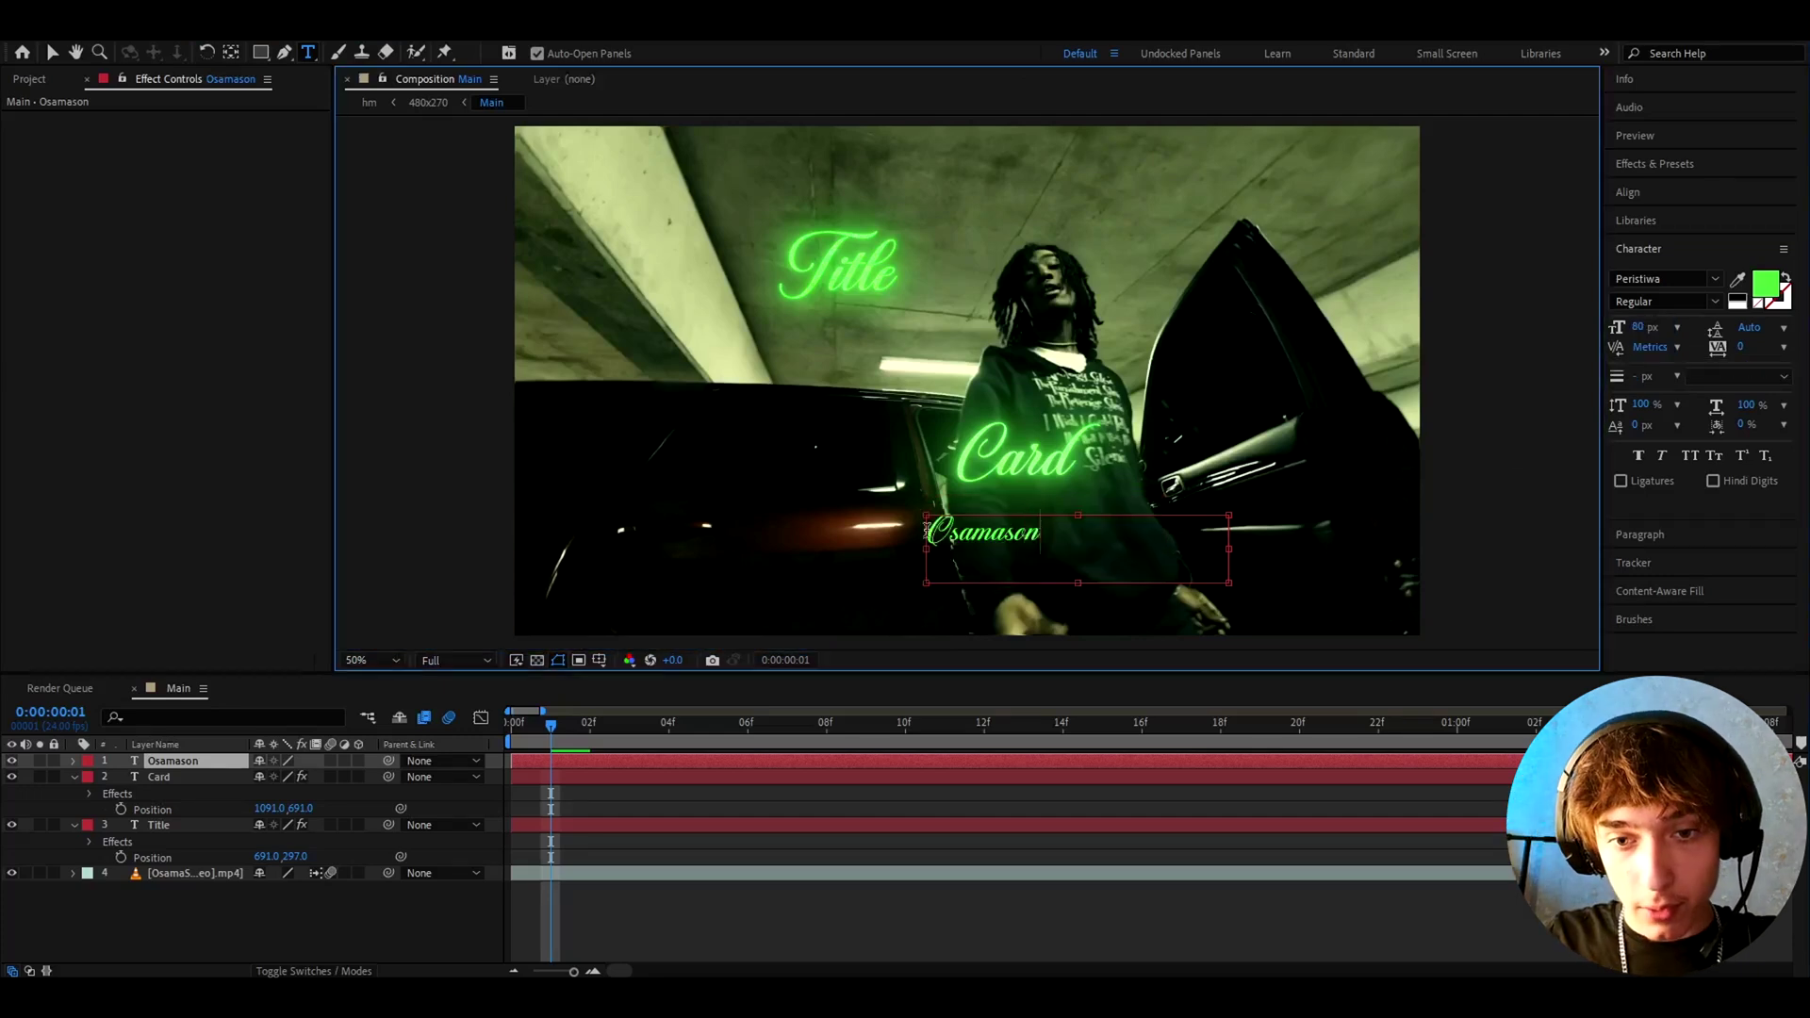
{"action": "left_click", "coordinate": [233, 53]}
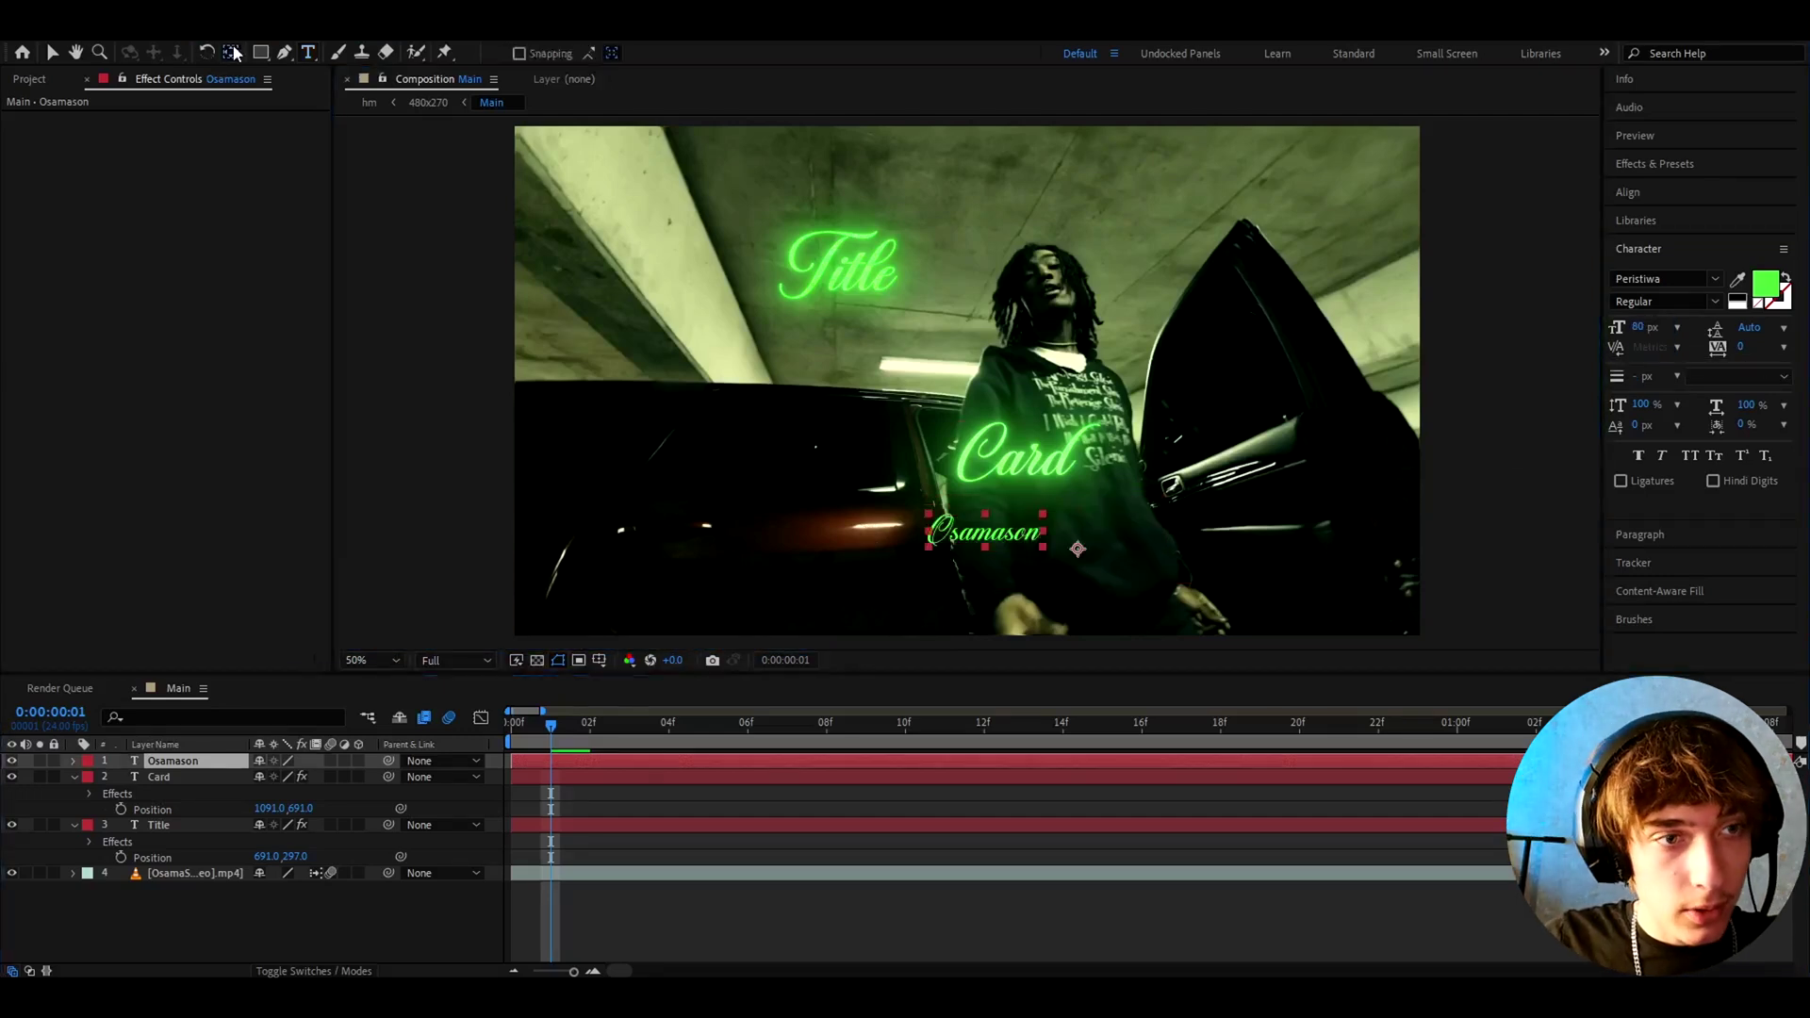
Centre the artist-name anchor point and set its Position to 917, 945
{"action": "key", "text": "ctrl+alt+Home"}
{"action": "key", "text": "v"}
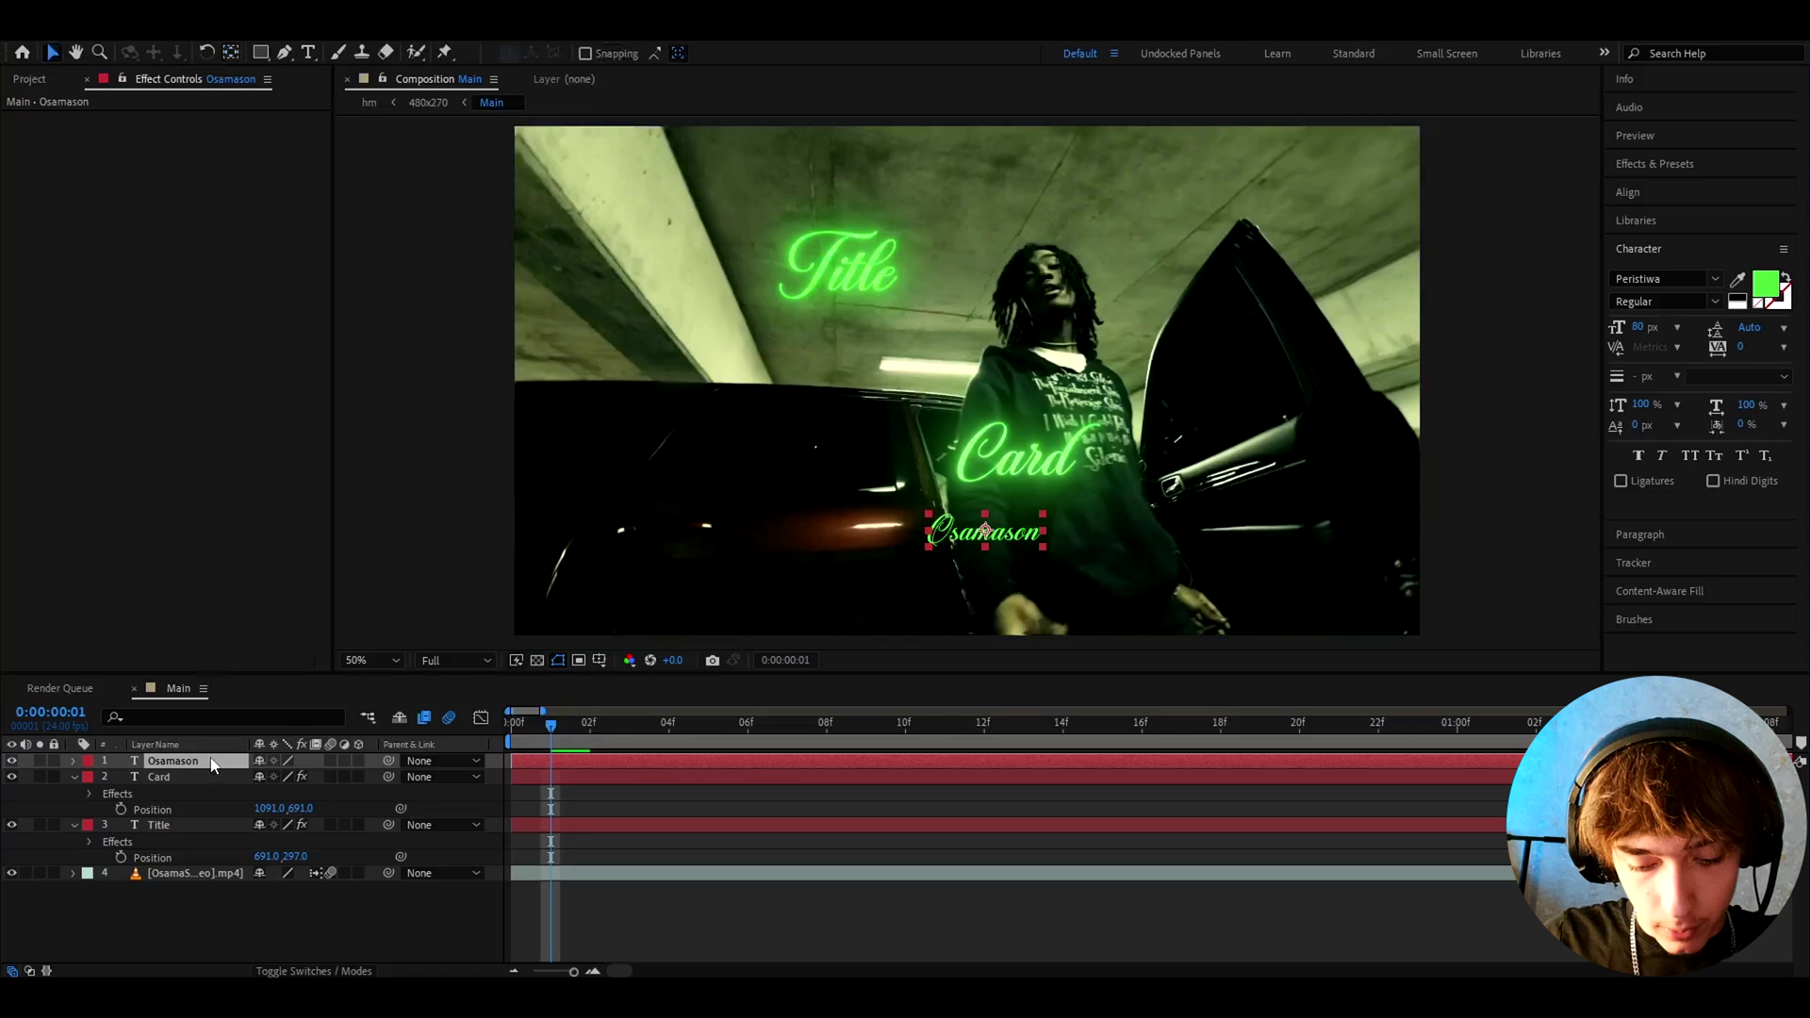
{"action": "key", "text": "p"}
{"action": "left_click", "coordinate": [265, 776]}
{"action": "type", "text": "91"}
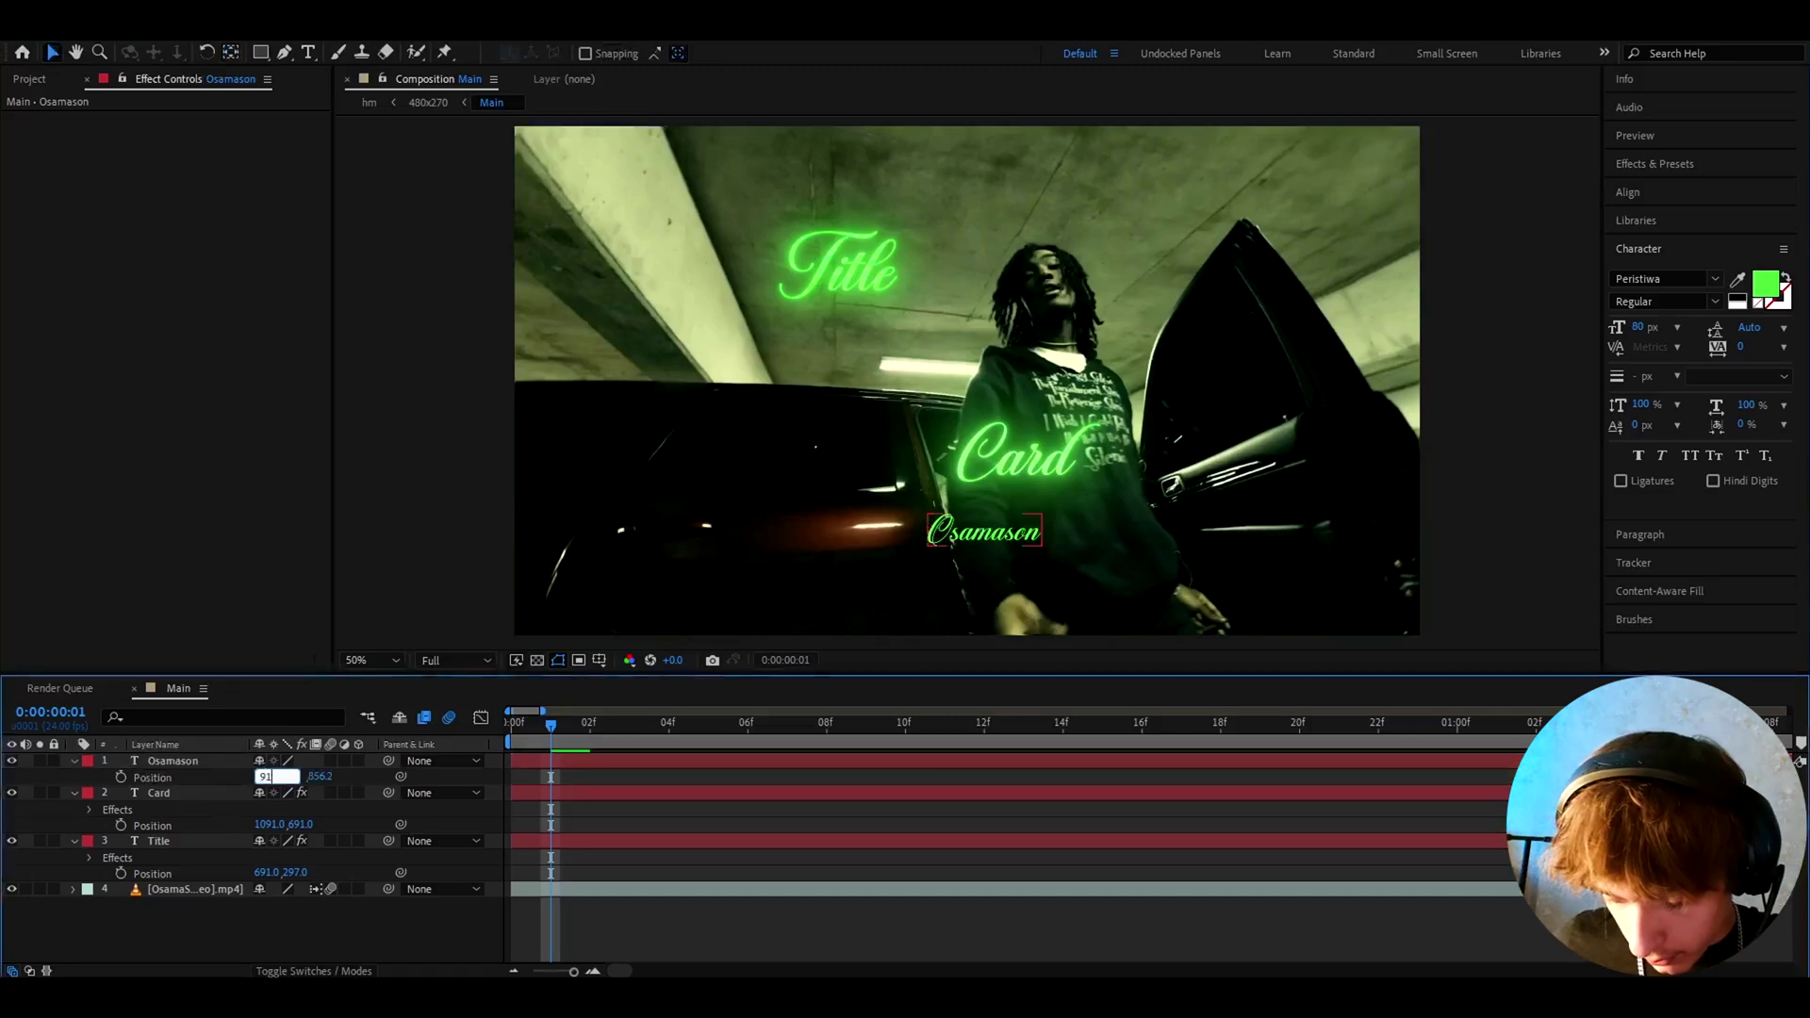
{"action": "type", "text": "7"}
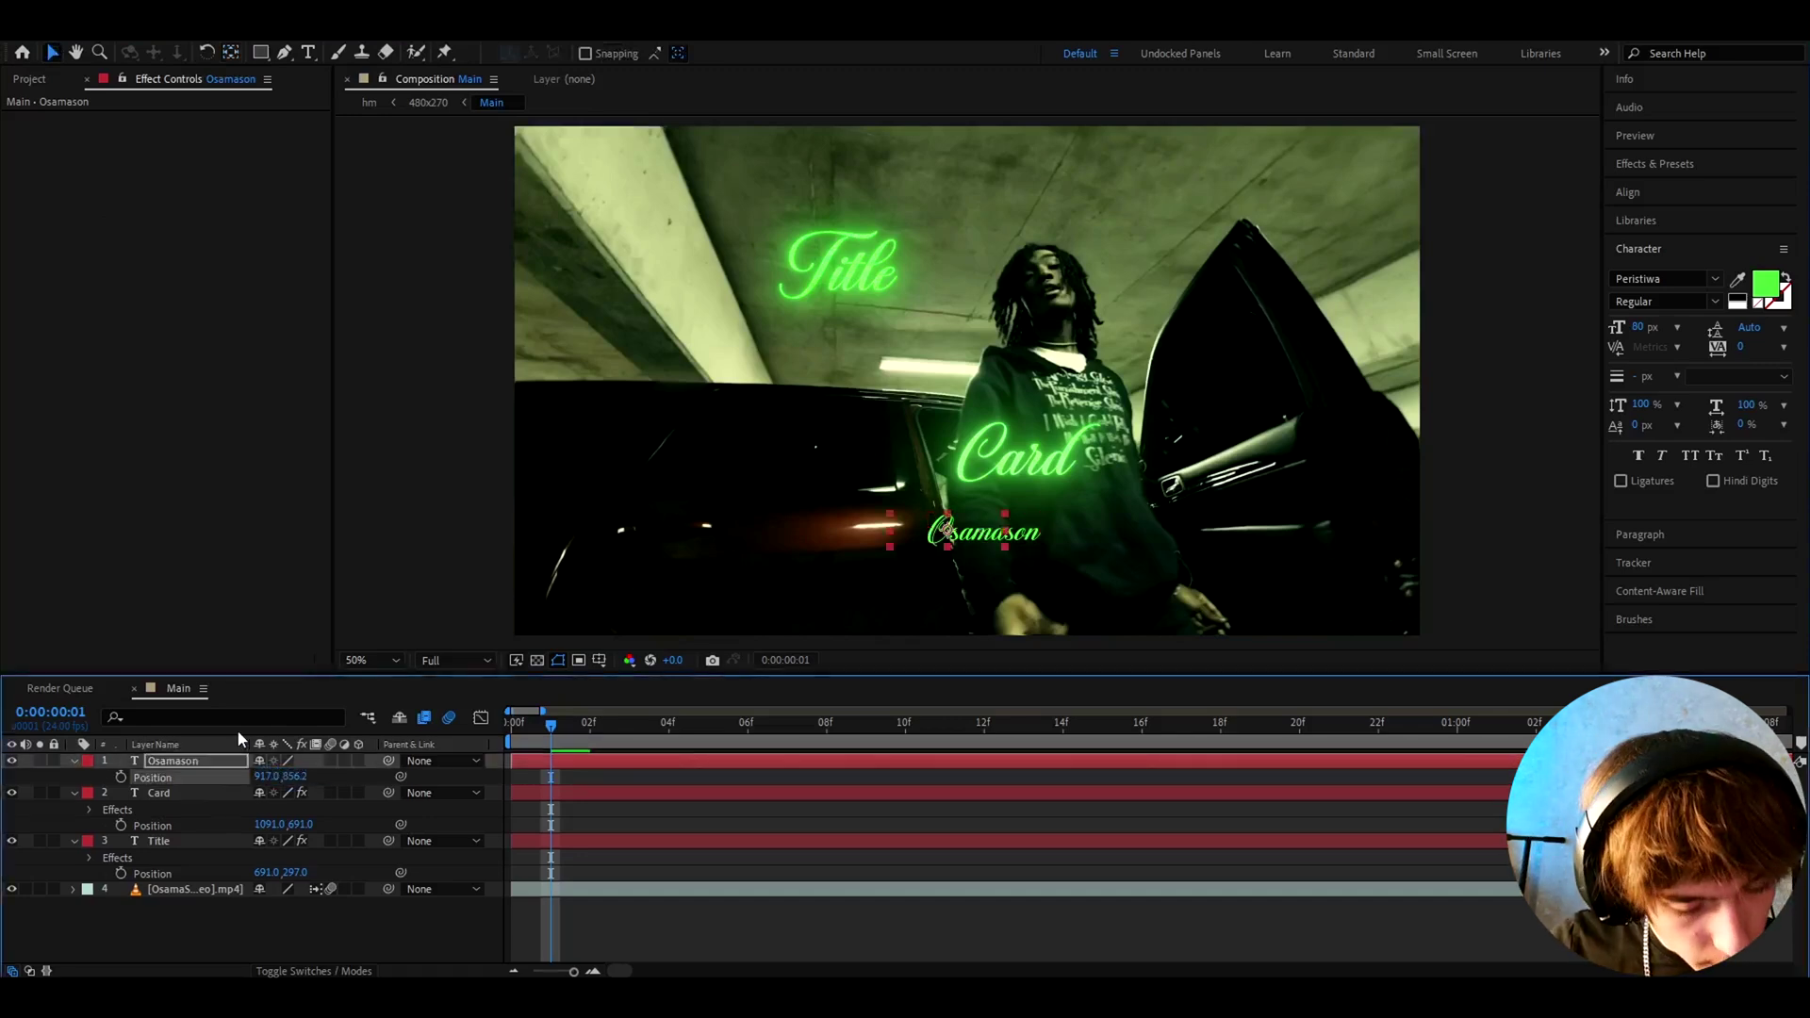
{"action": "key", "text": "Tab"}
{"action": "type", "text": "545"}
{"action": "key", "text": "Return"}
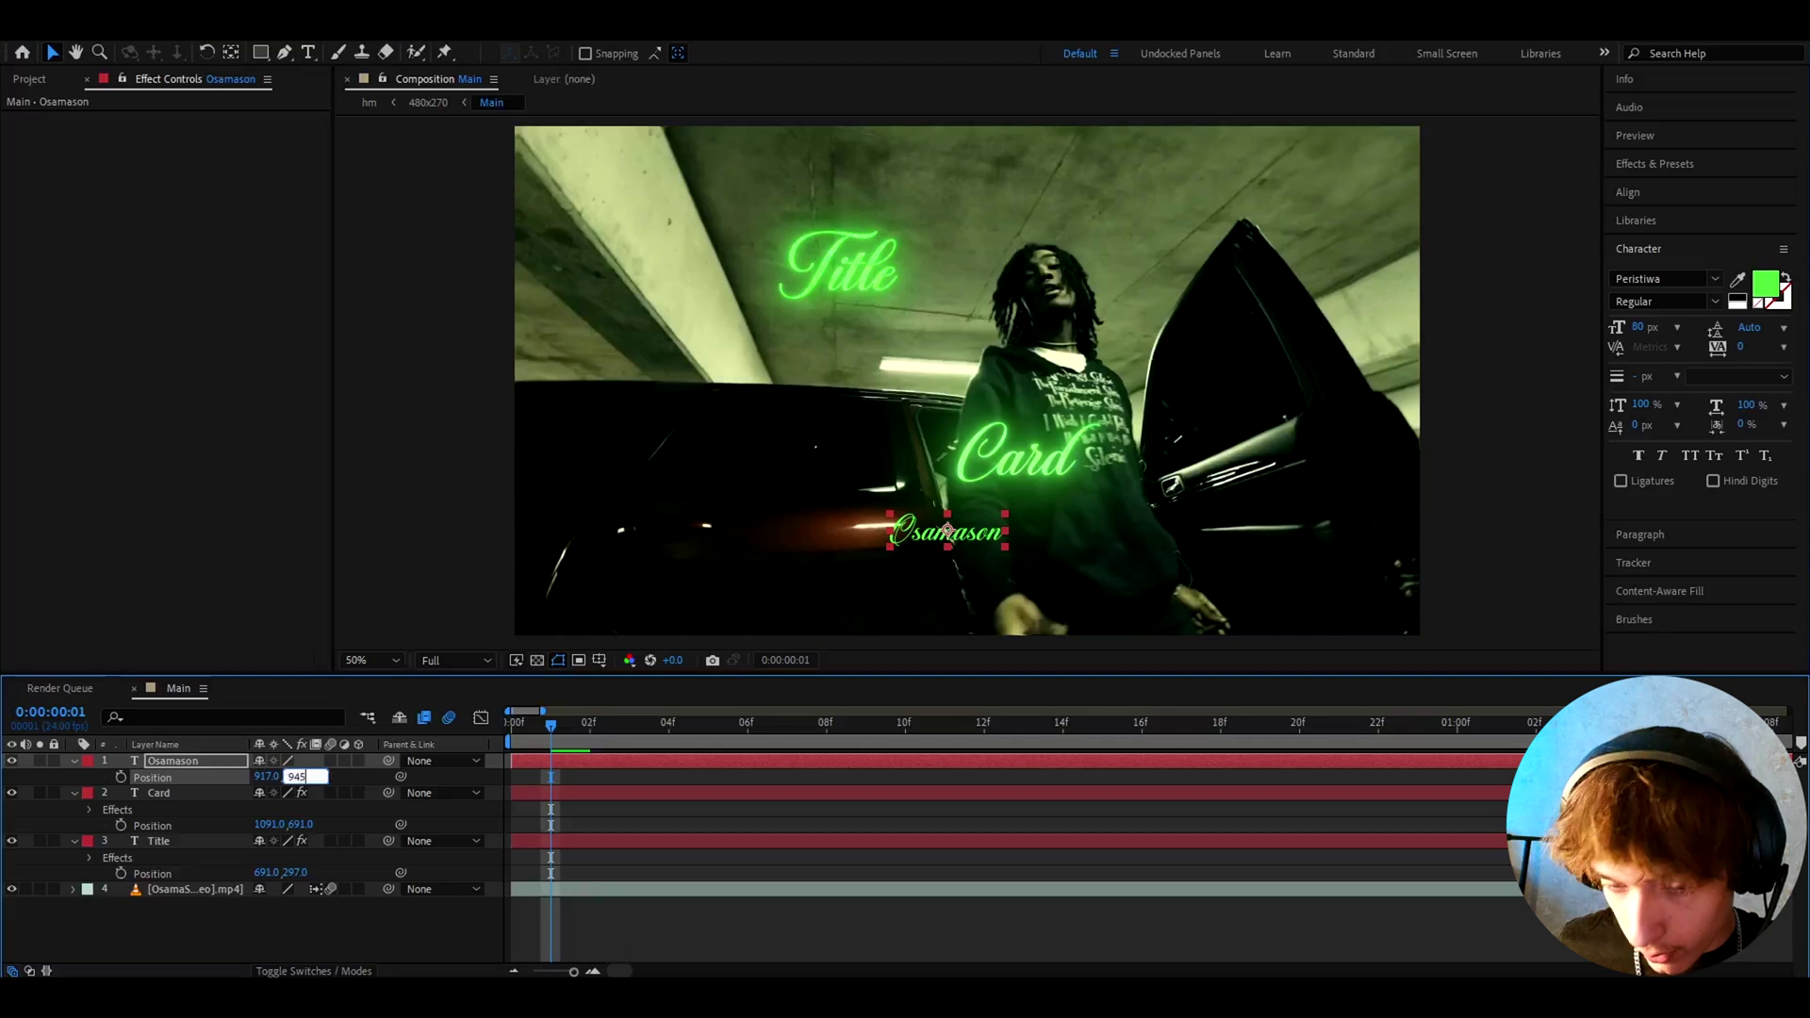
Apply the For Grunge Text preset to the artist name and delete its Deep Glow
{"action": "left_click", "coordinate": [1655, 163]}
{"action": "left_click_drag", "start_coordinate": [1707, 240], "coordinate": [577, 759]}
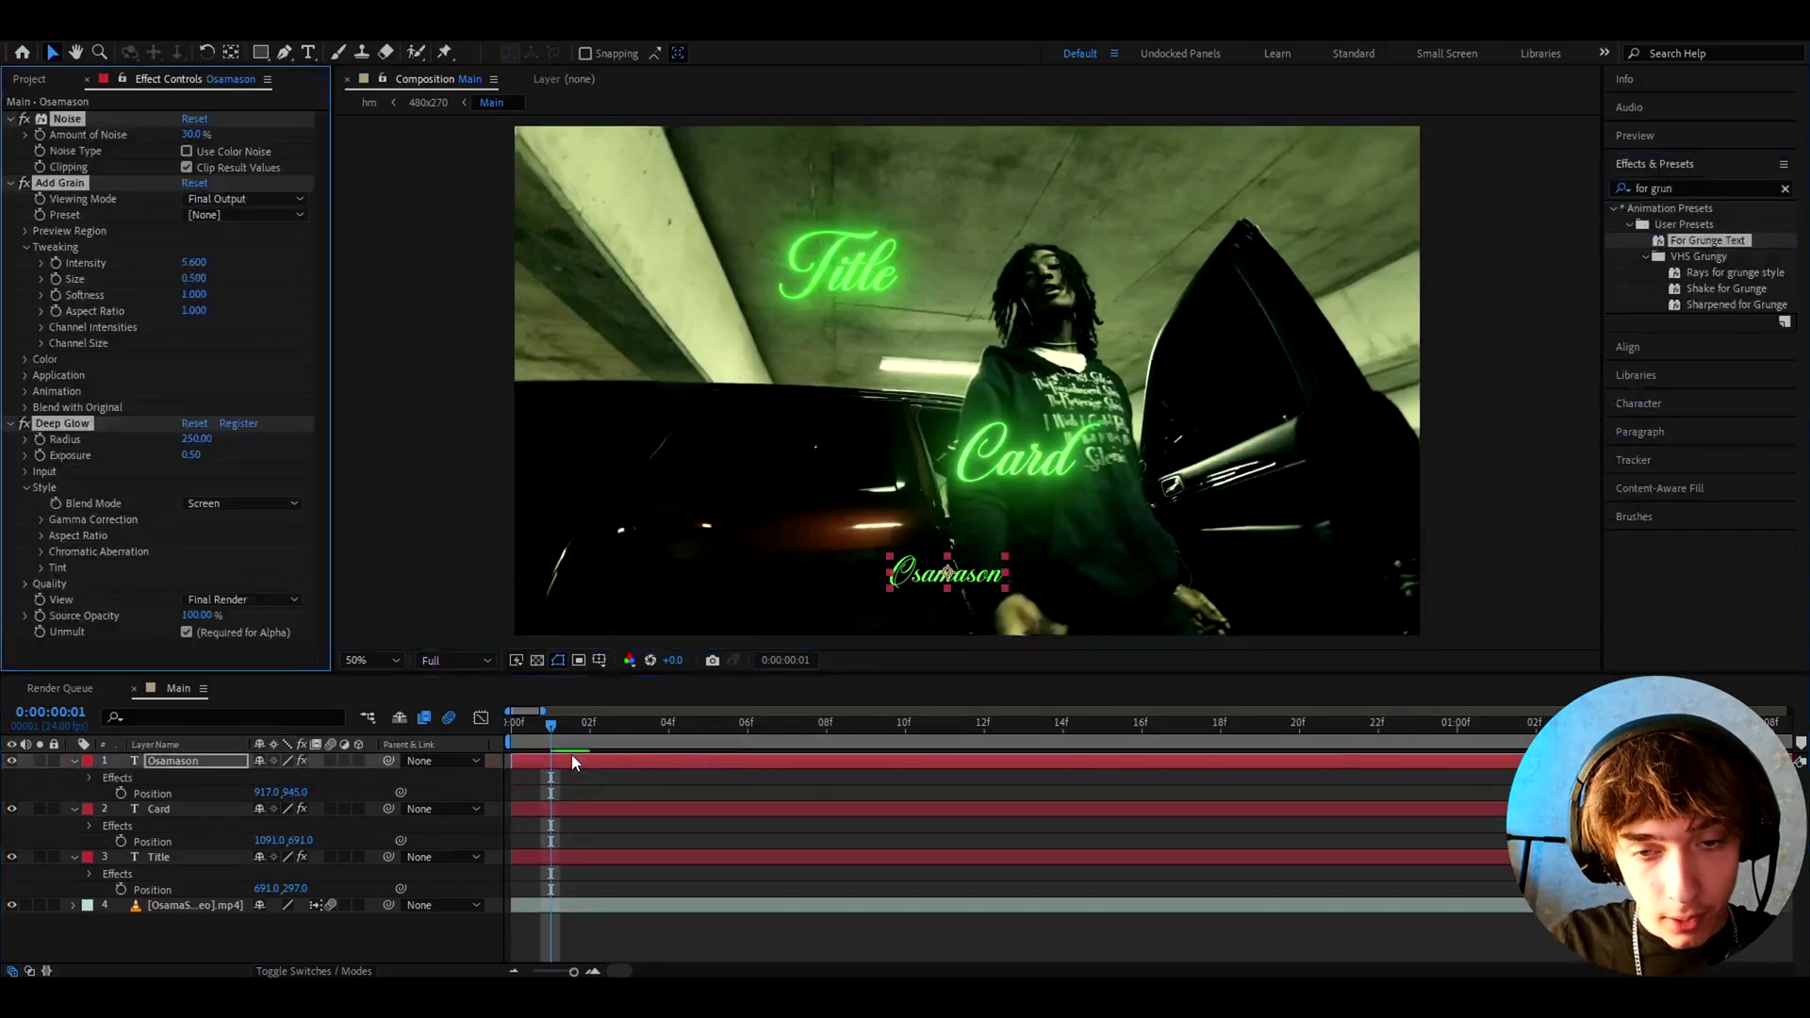
{"action": "left_click", "coordinate": [572, 756]}
{"action": "left_click", "coordinate": [76, 426]}
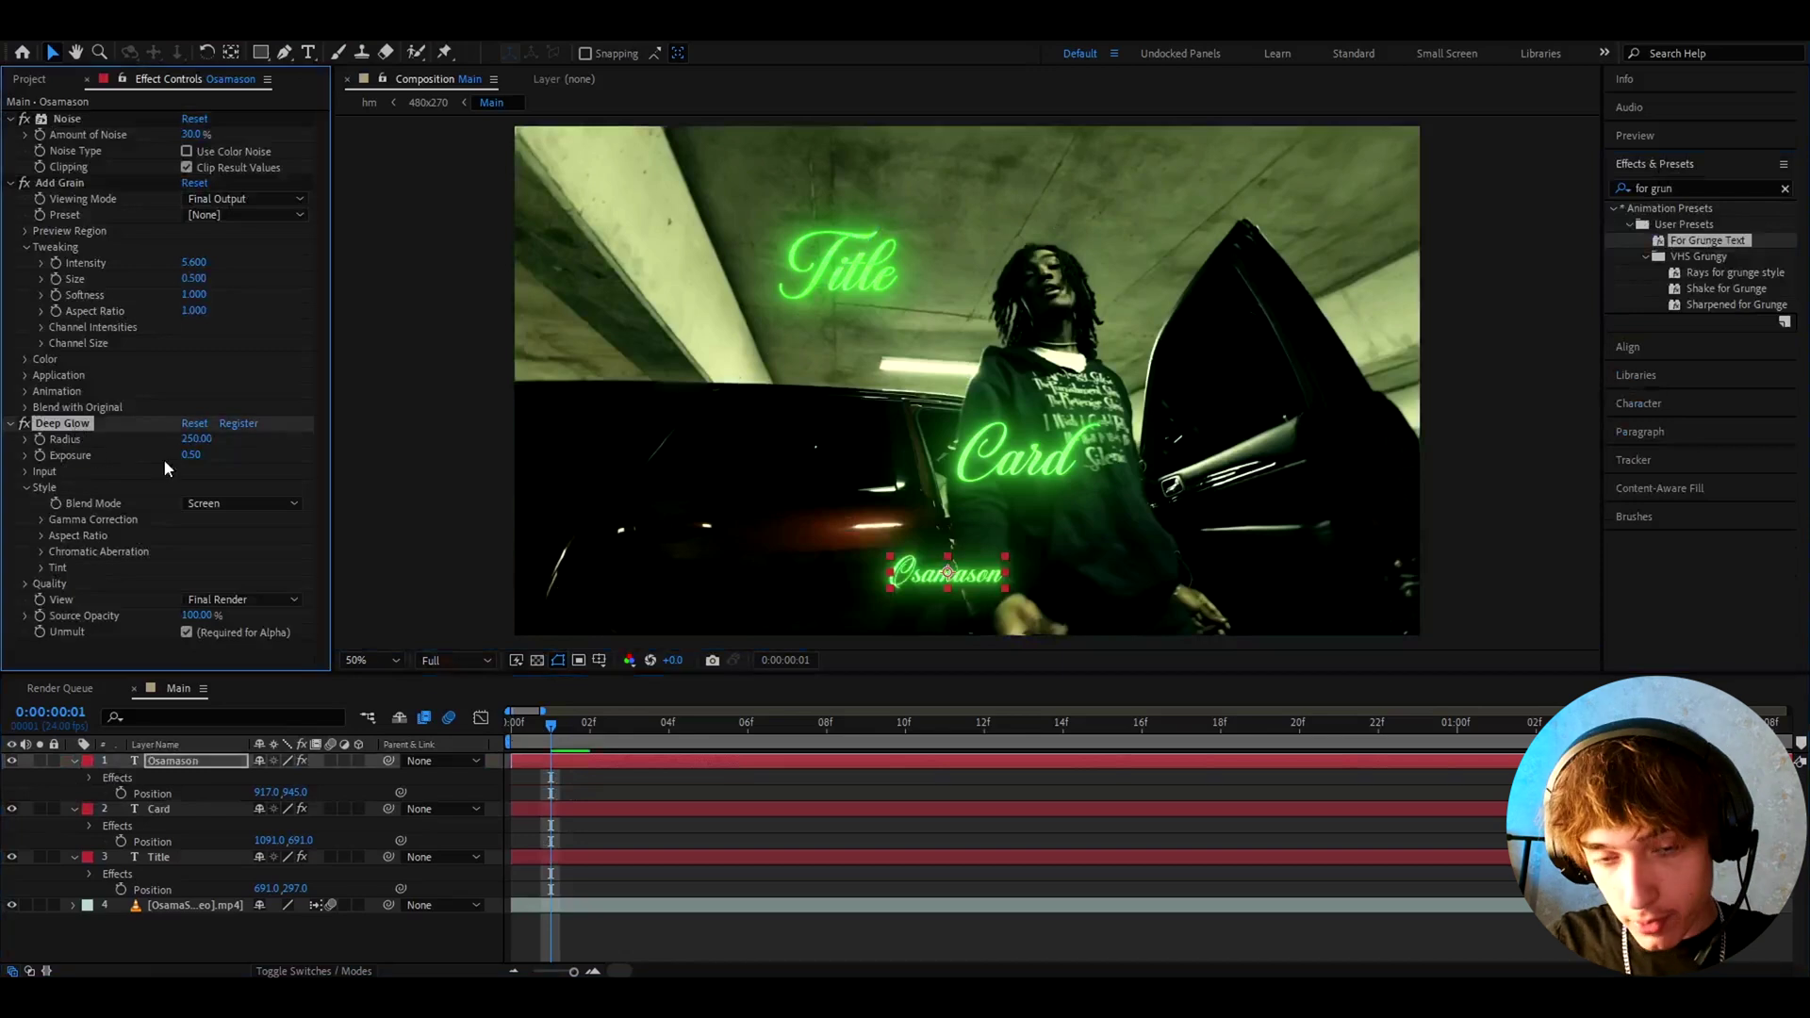
{"action": "key", "text": "Delete"}
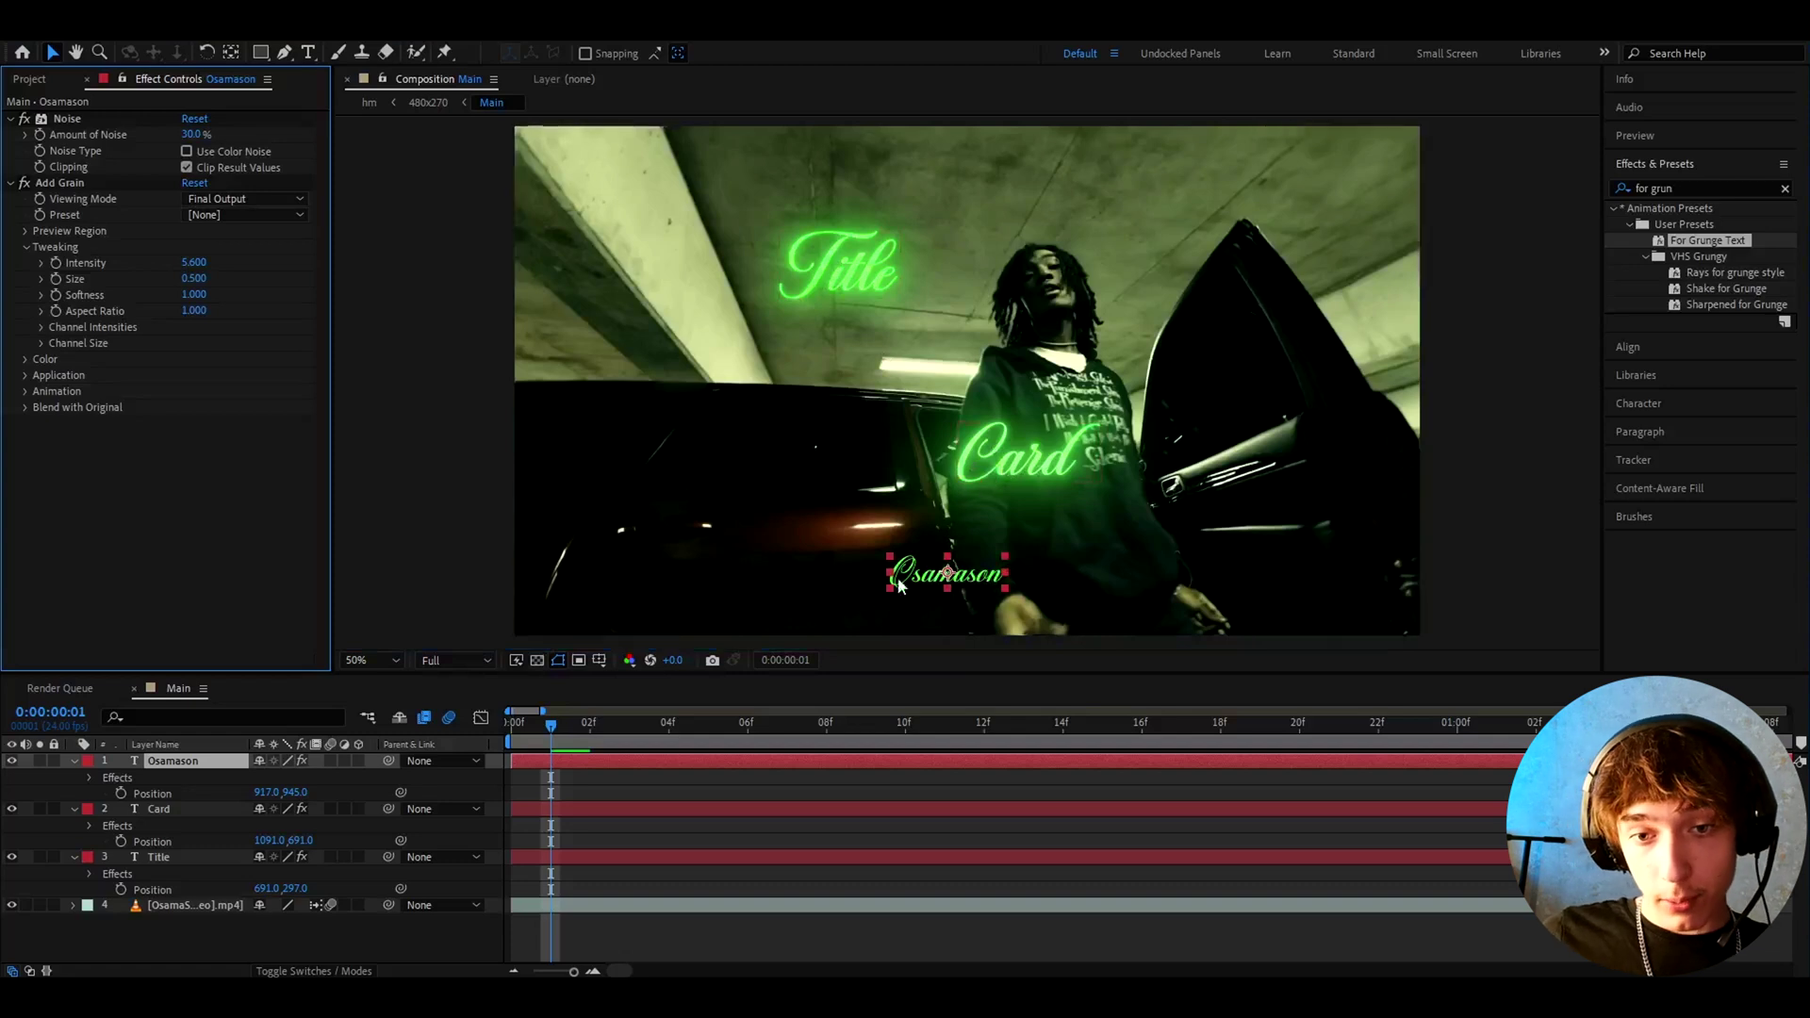
Unlink the Title's scale proportions and set its Scale to 250, 405.7%
{"action": "left_click", "coordinate": [166, 816]}
{"action": "key", "text": "s"}
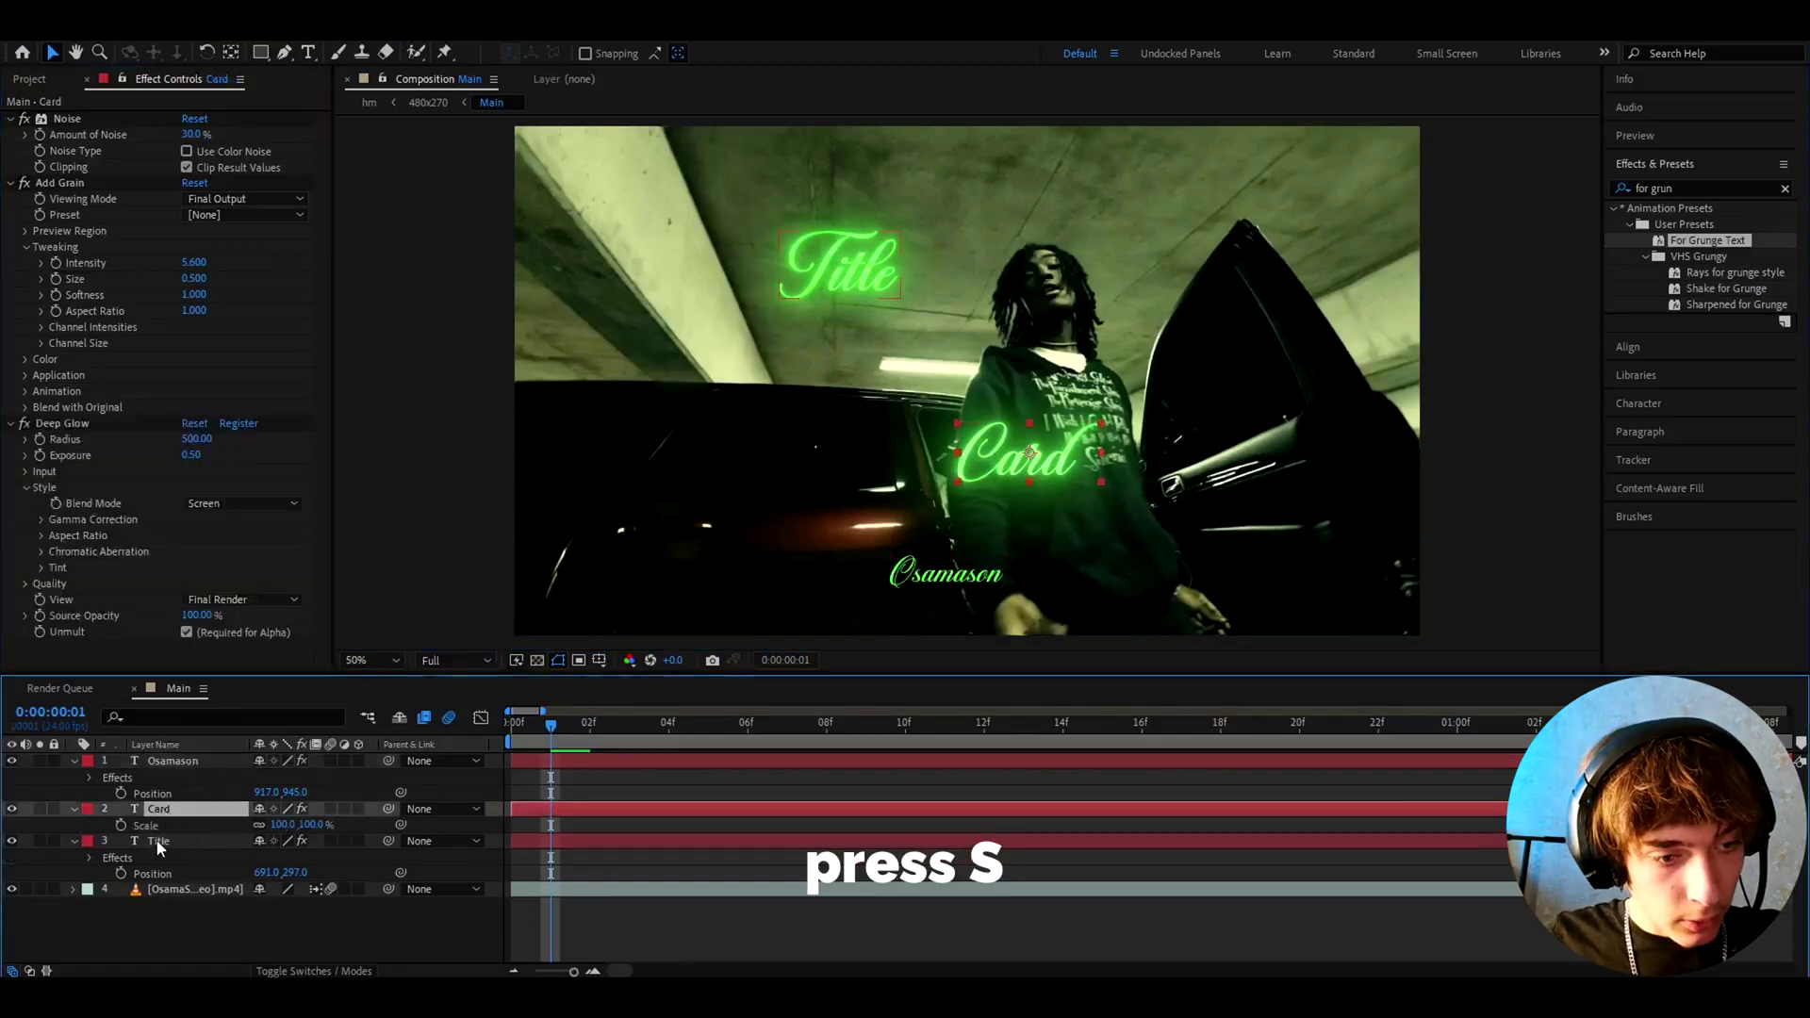
{"action": "left_click", "coordinate": [158, 844]}
{"action": "key", "text": "s"}
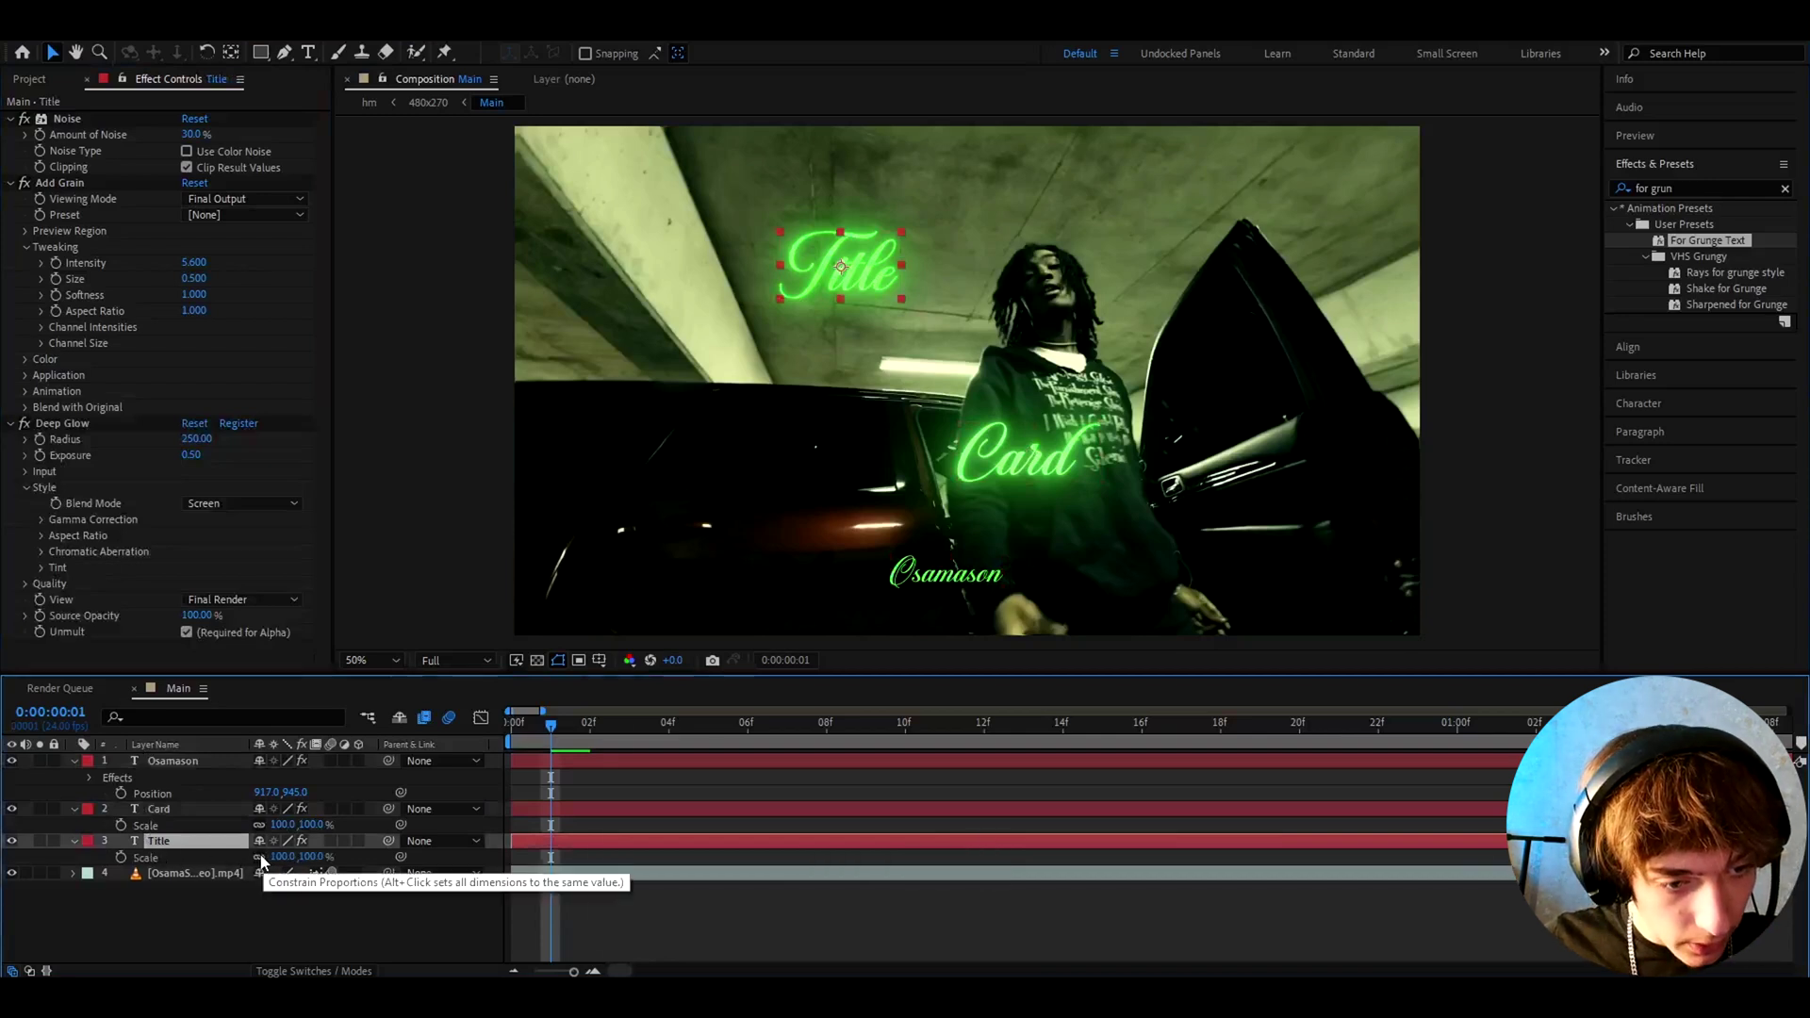
{"action": "left_click", "coordinate": [260, 856]}
{"action": "left_click", "coordinate": [283, 856]}
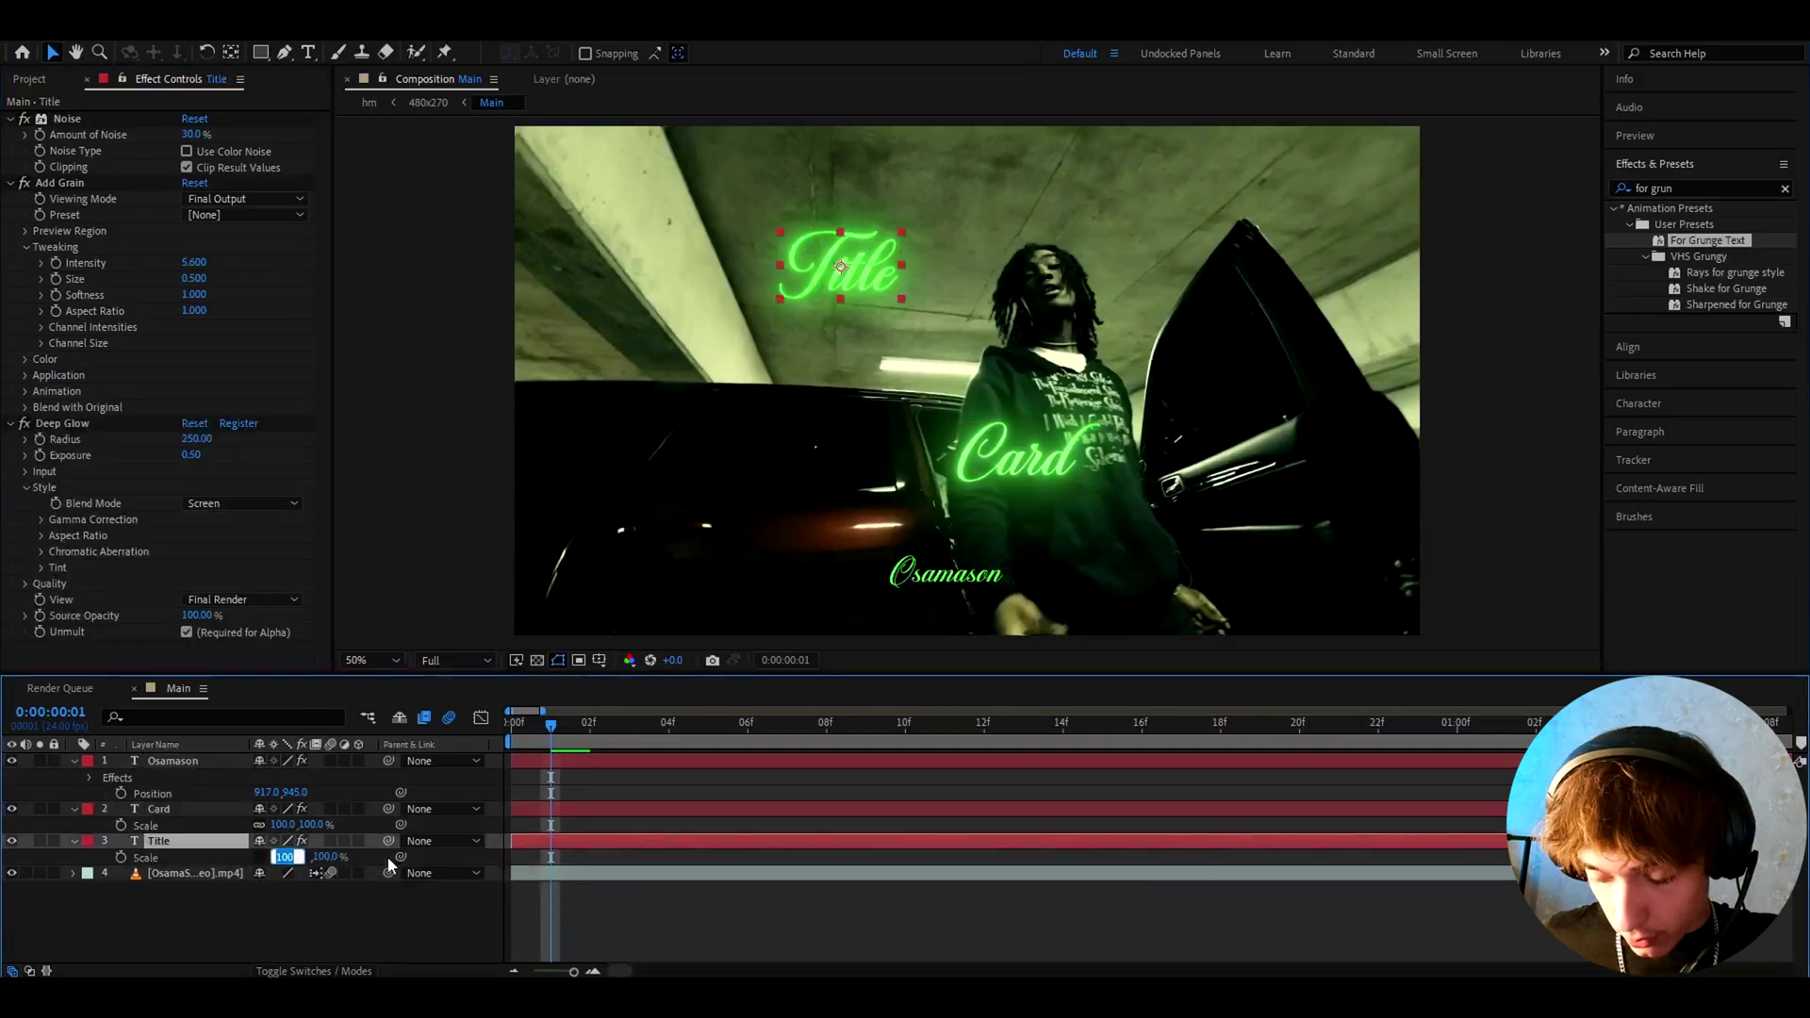
{"action": "type", "text": "250"}
{"action": "key", "text": "Return"}
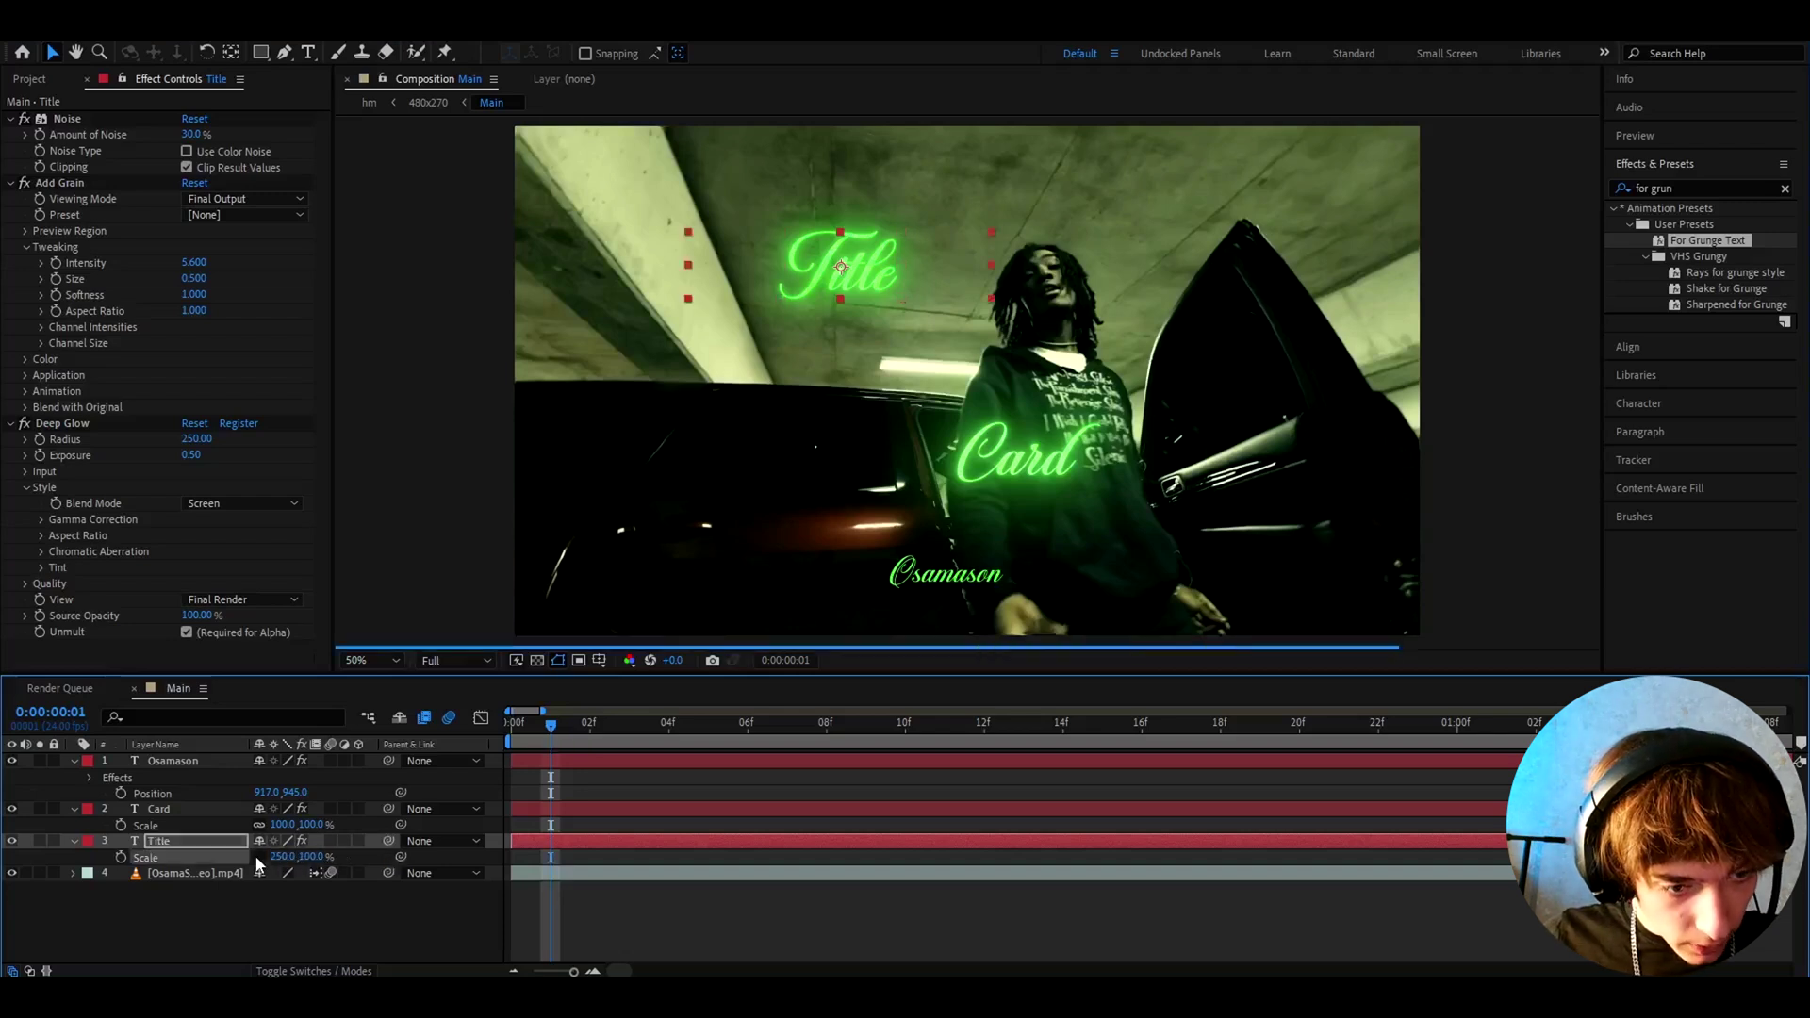
{"action": "left_click", "coordinate": [311, 856]}
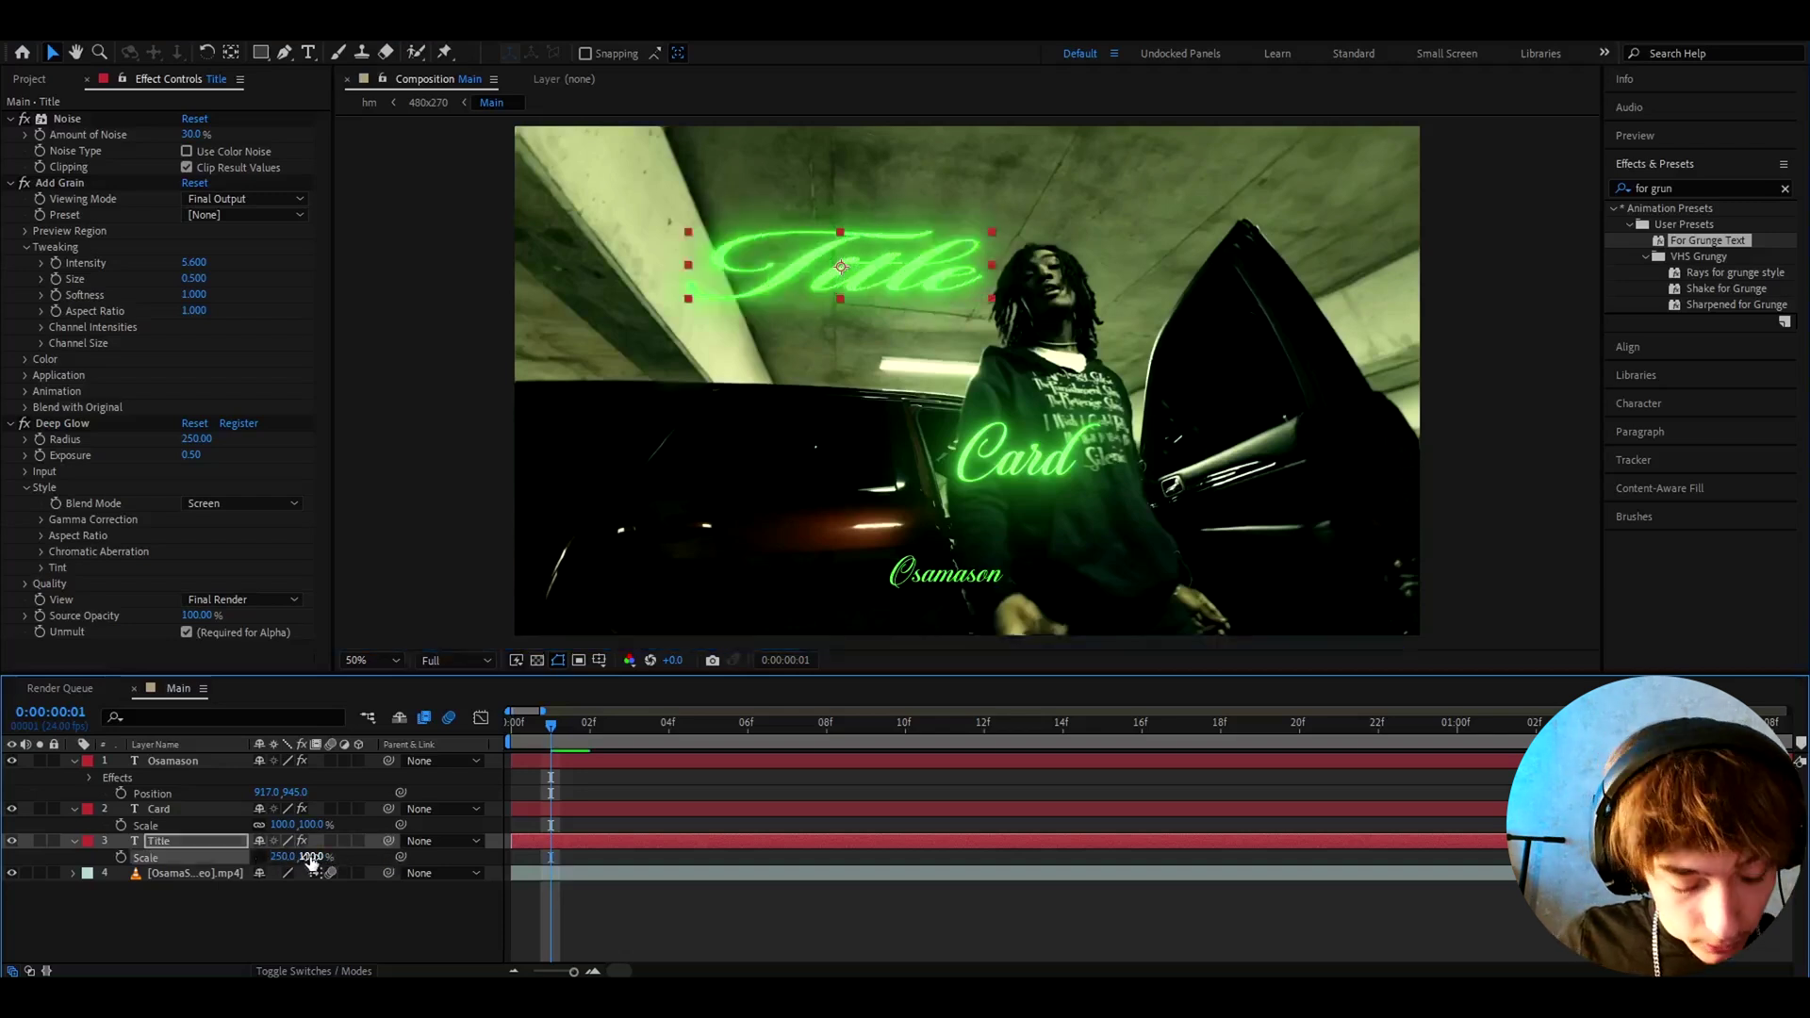
{"action": "left_click", "coordinate": [312, 856]}
{"action": "type", "text": "4"}
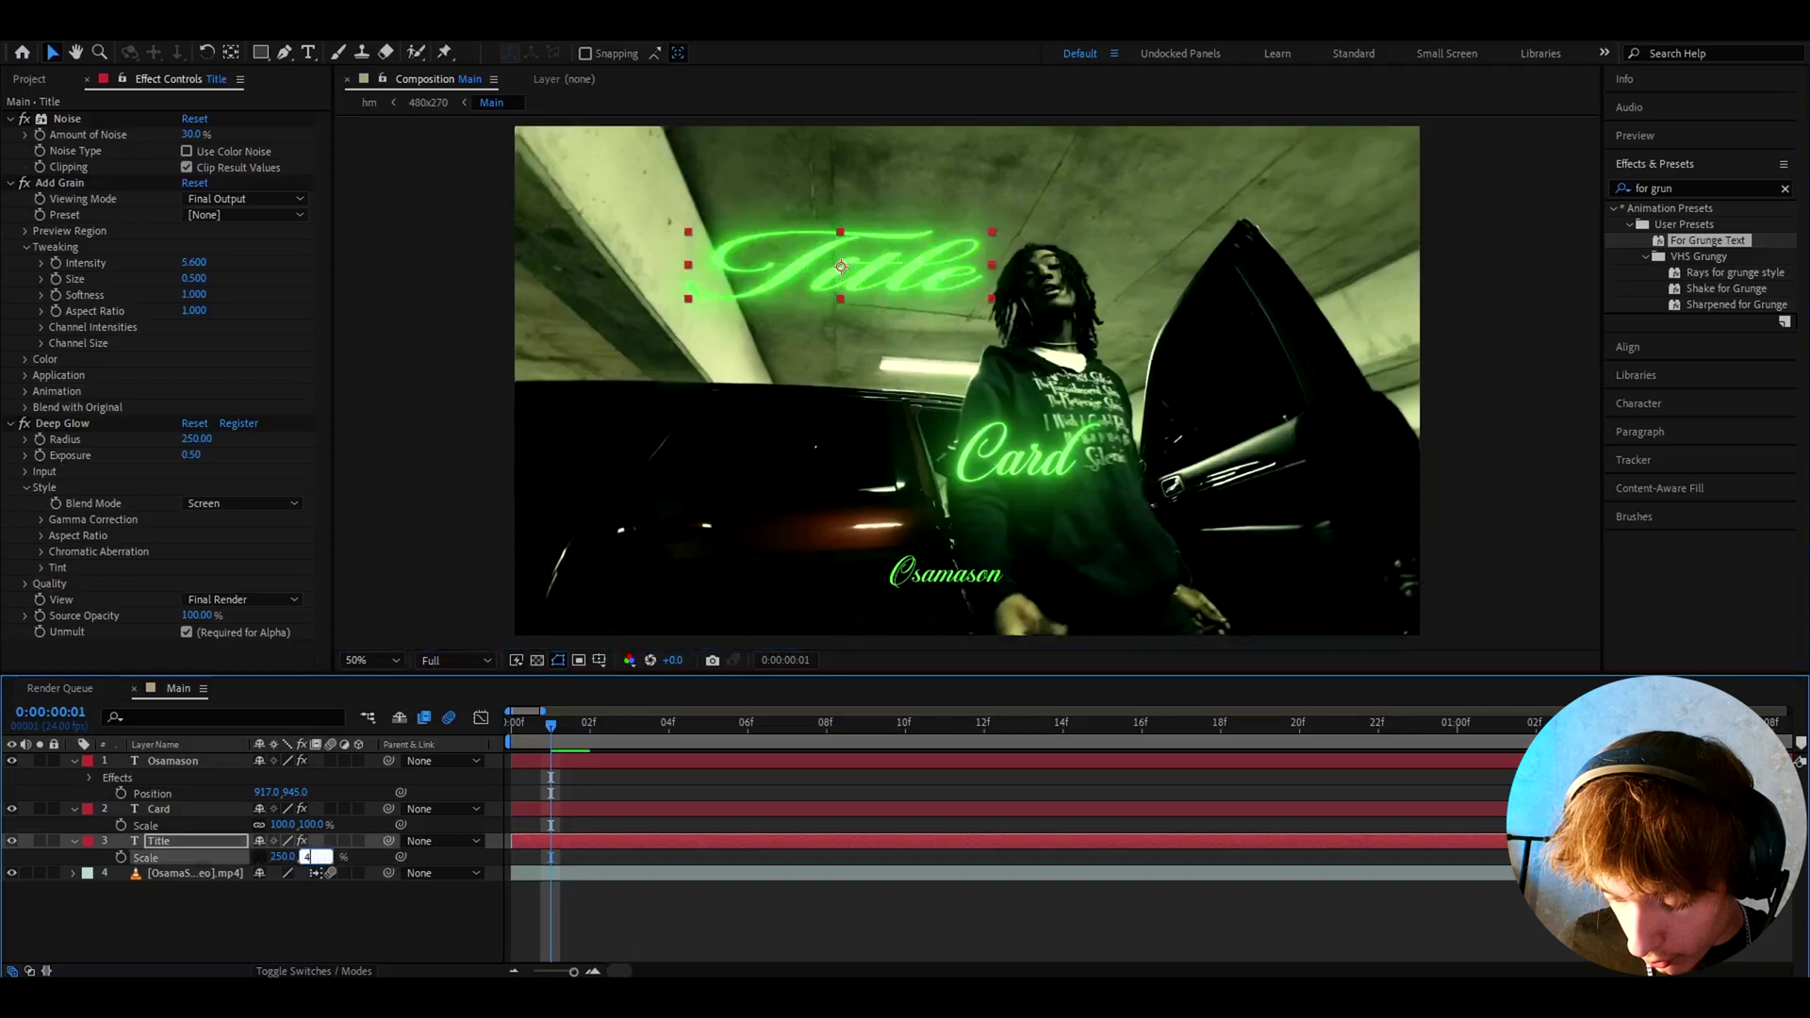
{"action": "type", "text": "05.7"}
{"action": "key", "text": "Return"}
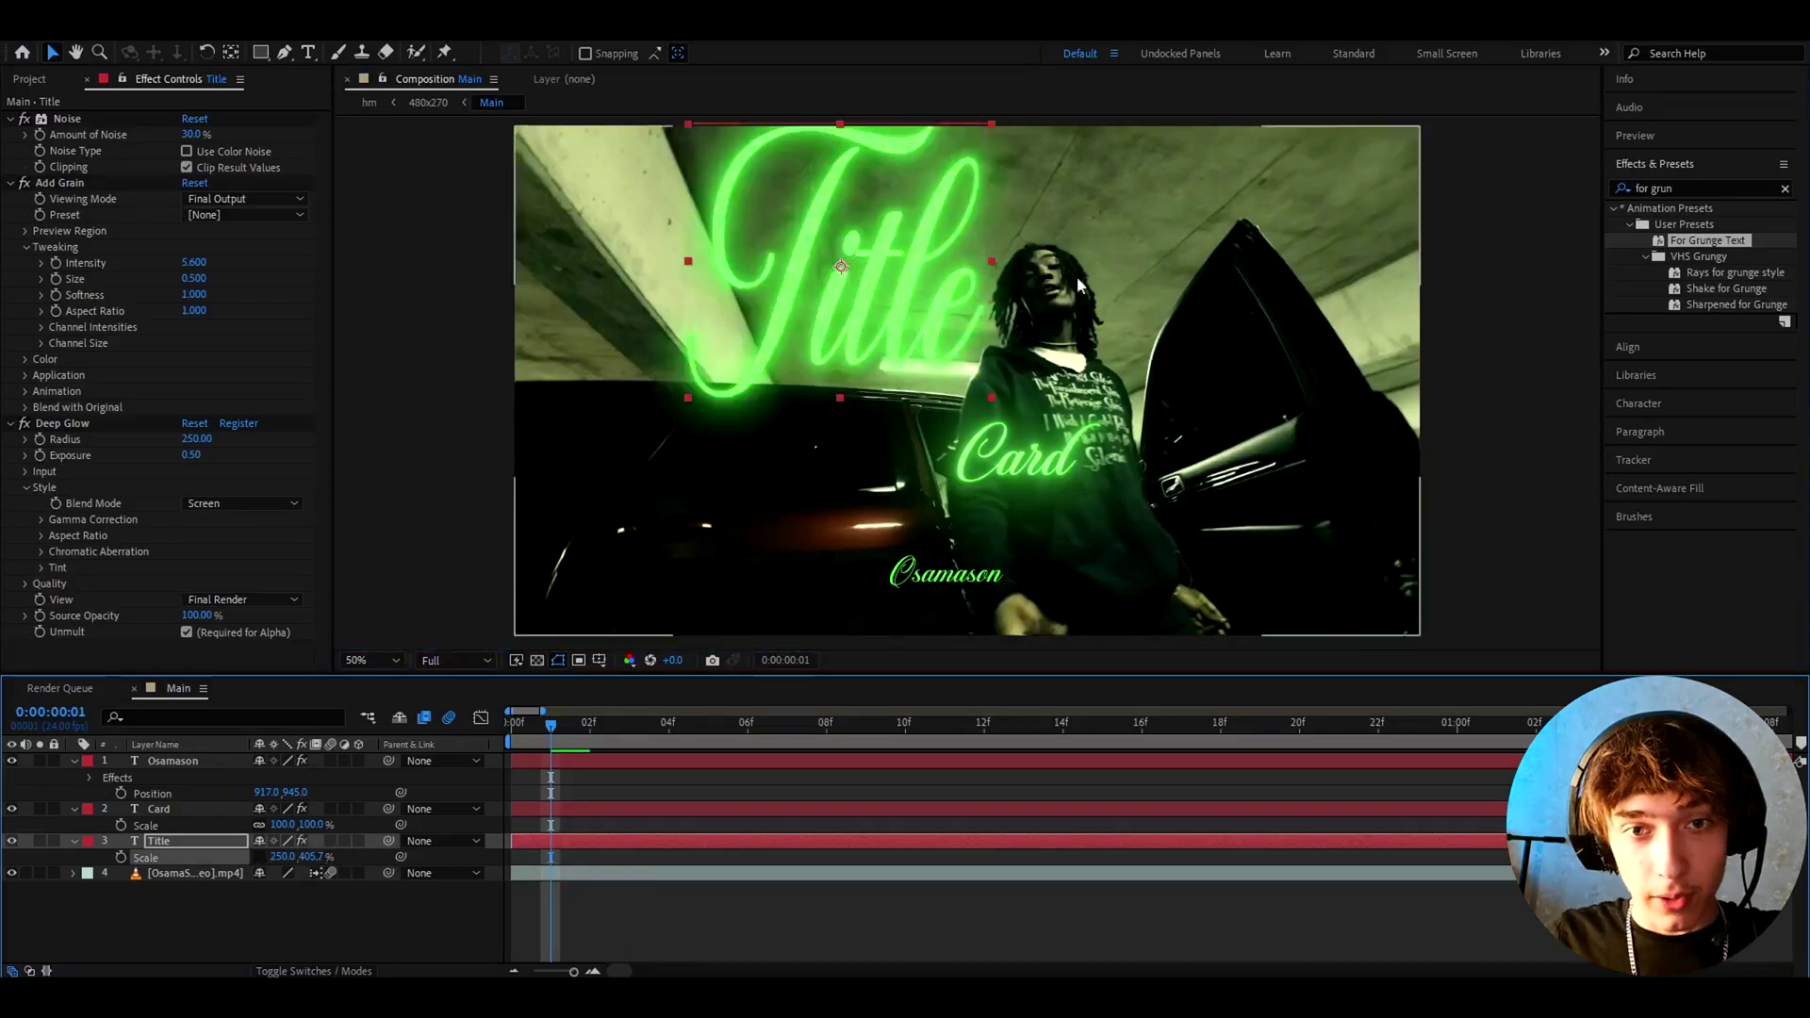
Set the Card text's Scale to 200, 324.5%
{"action": "left_click", "coordinate": [186, 810]}
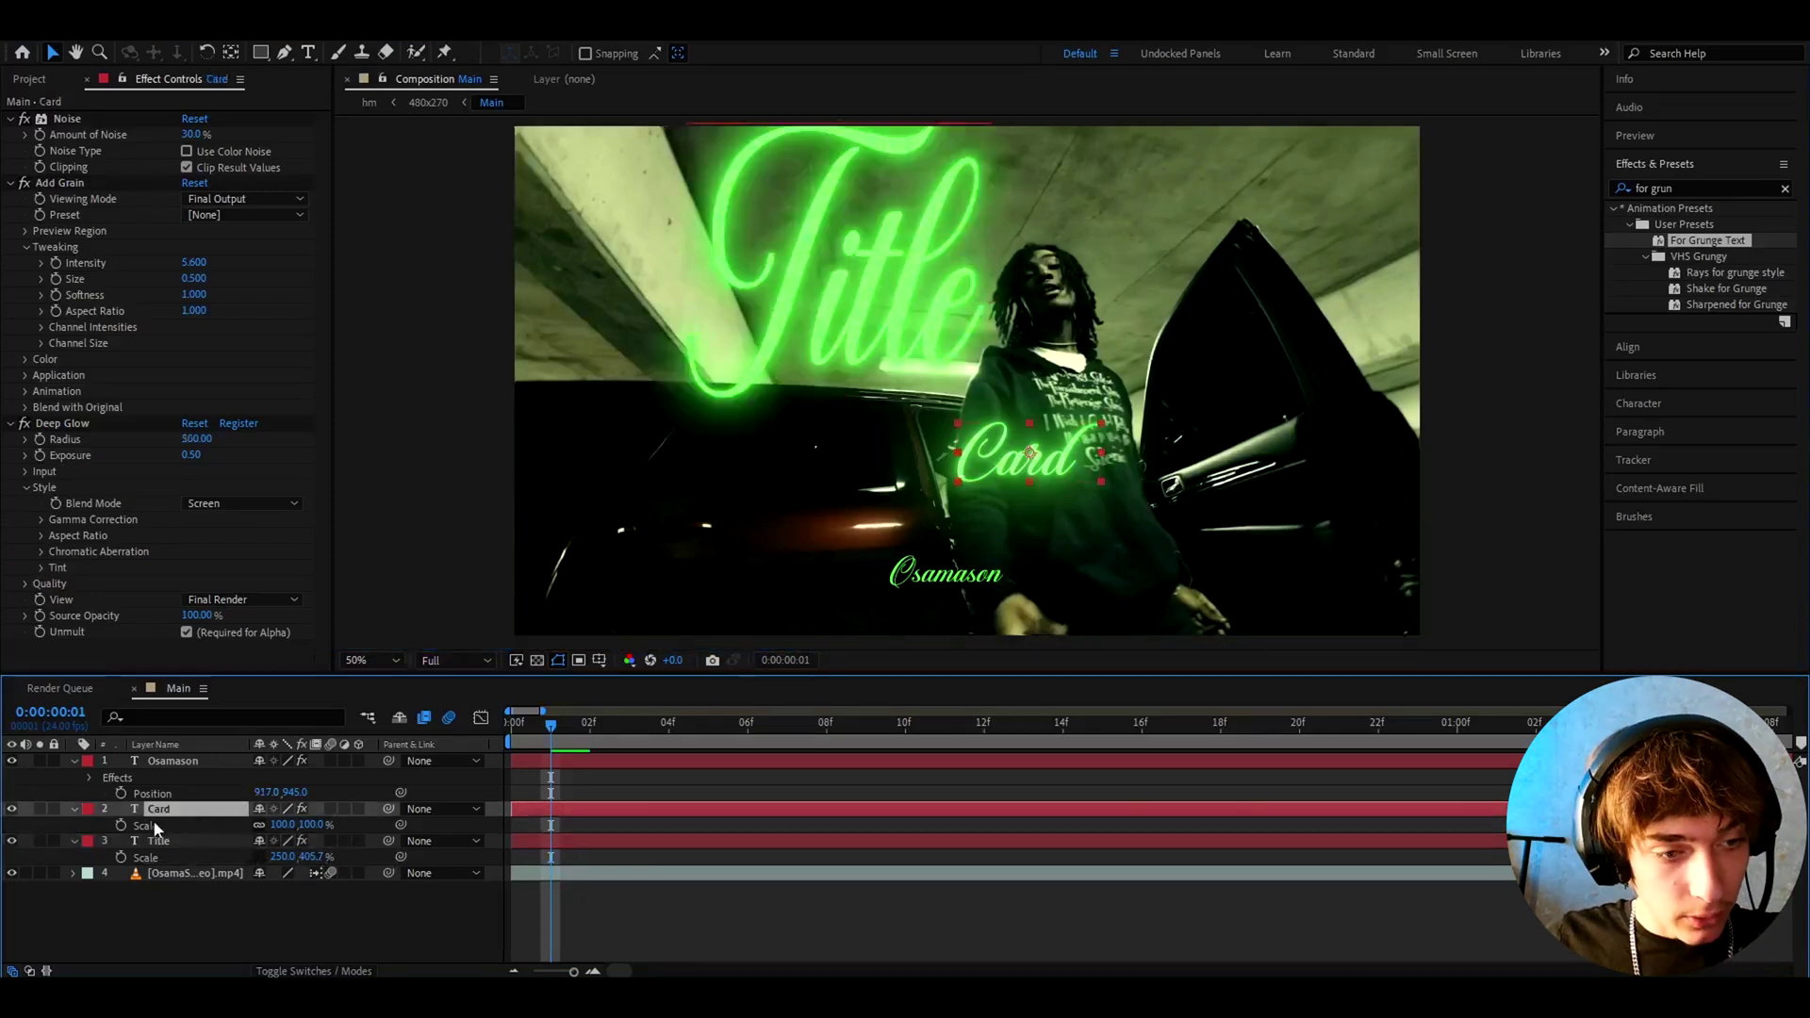
{"action": "left_click", "coordinate": [284, 824]}
{"action": "type", "text": "200"}
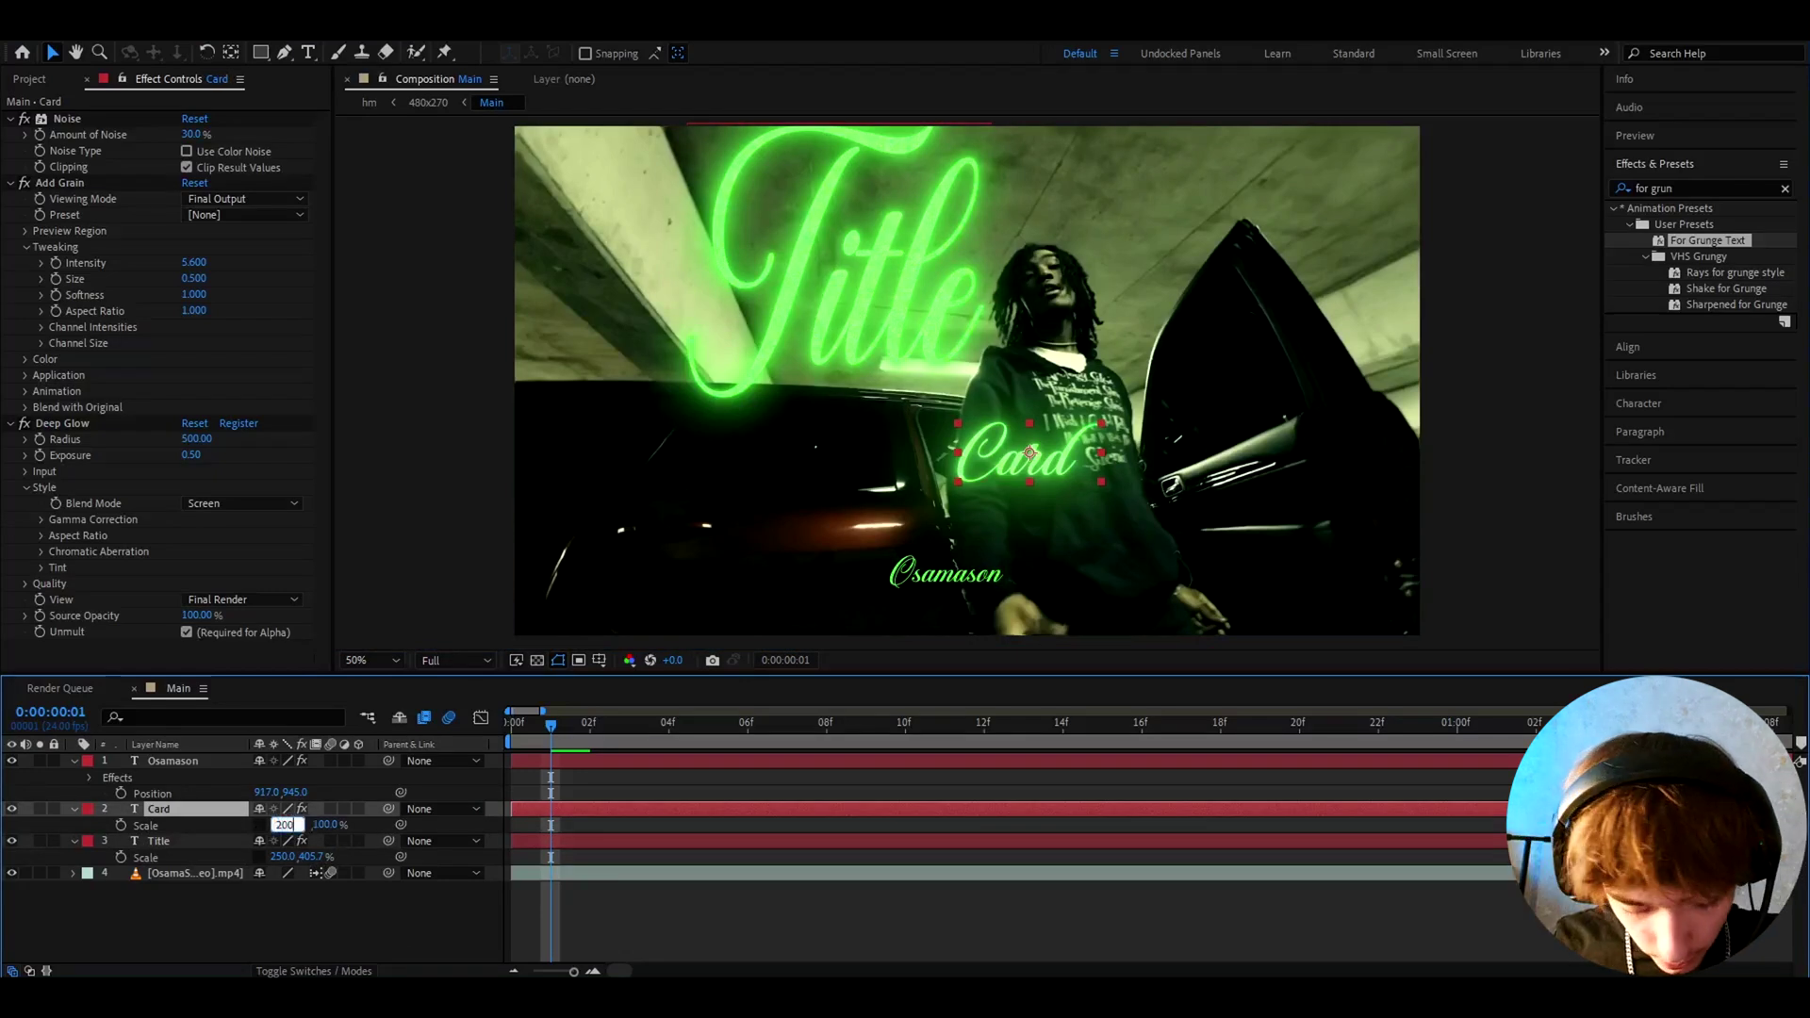
{"action": "key", "text": "Tab"}
{"action": "type", "text": "3"}
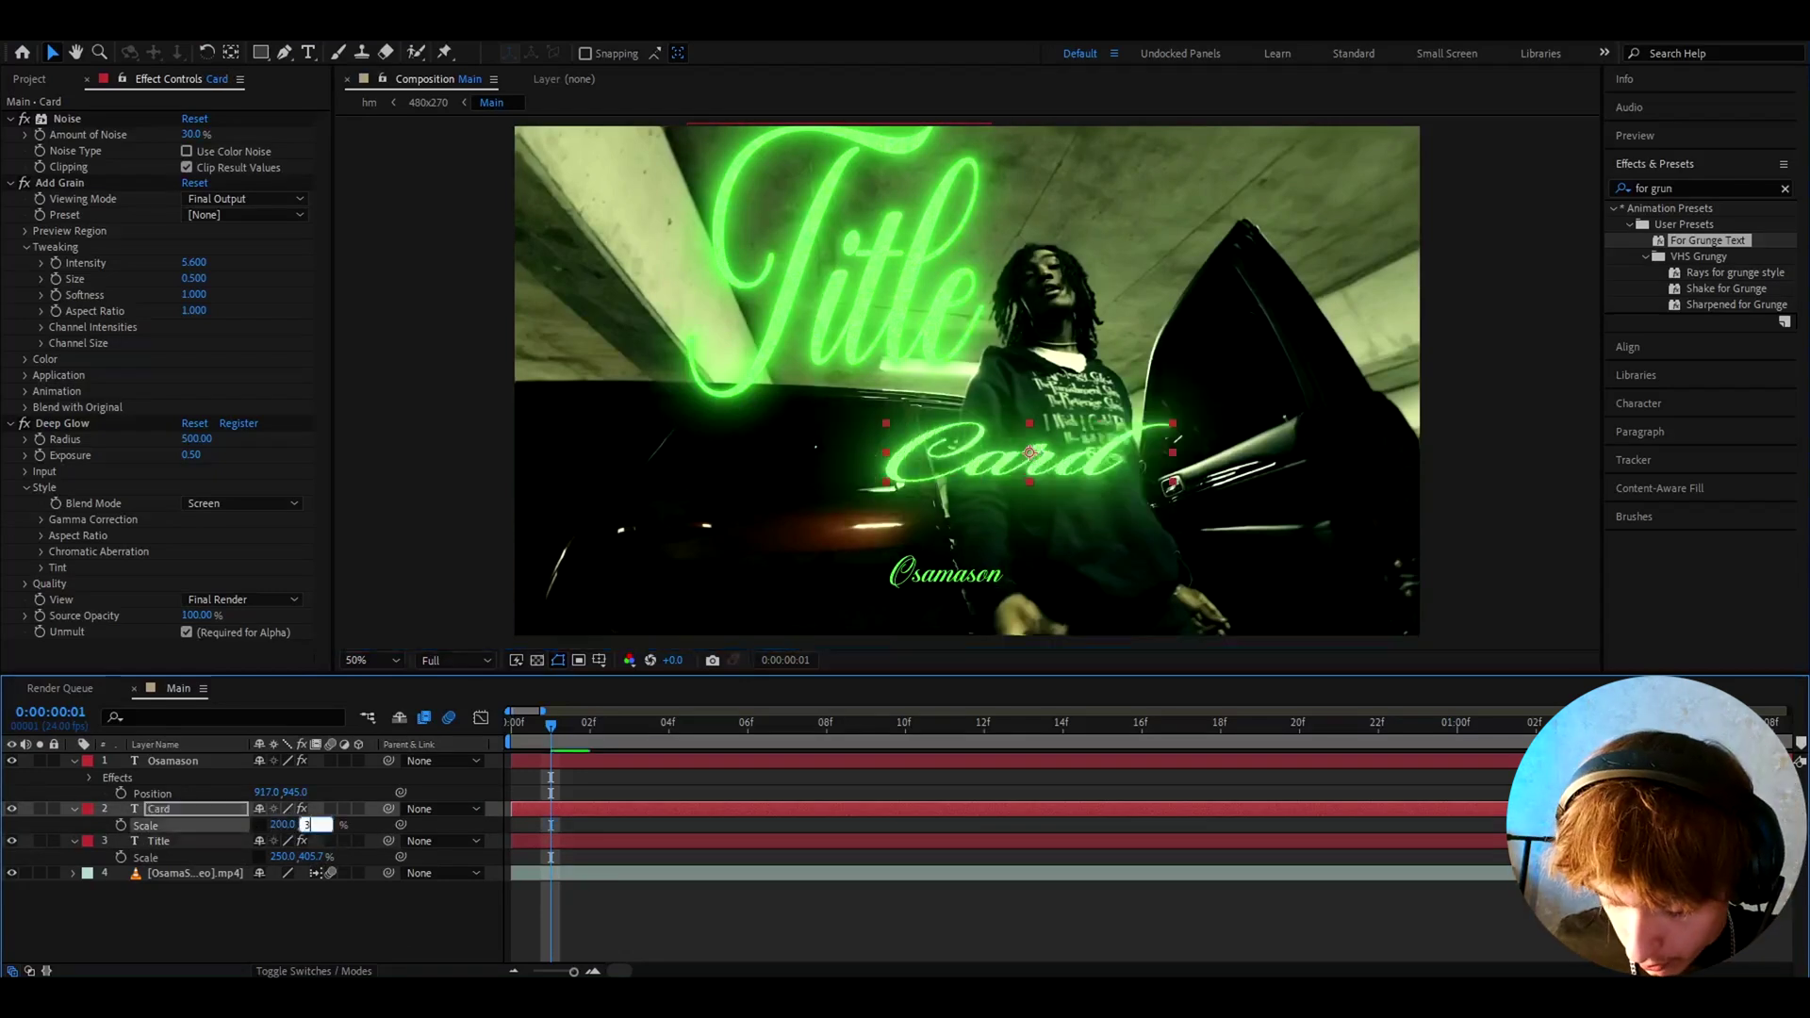
{"action": "key", "text": "Return"}
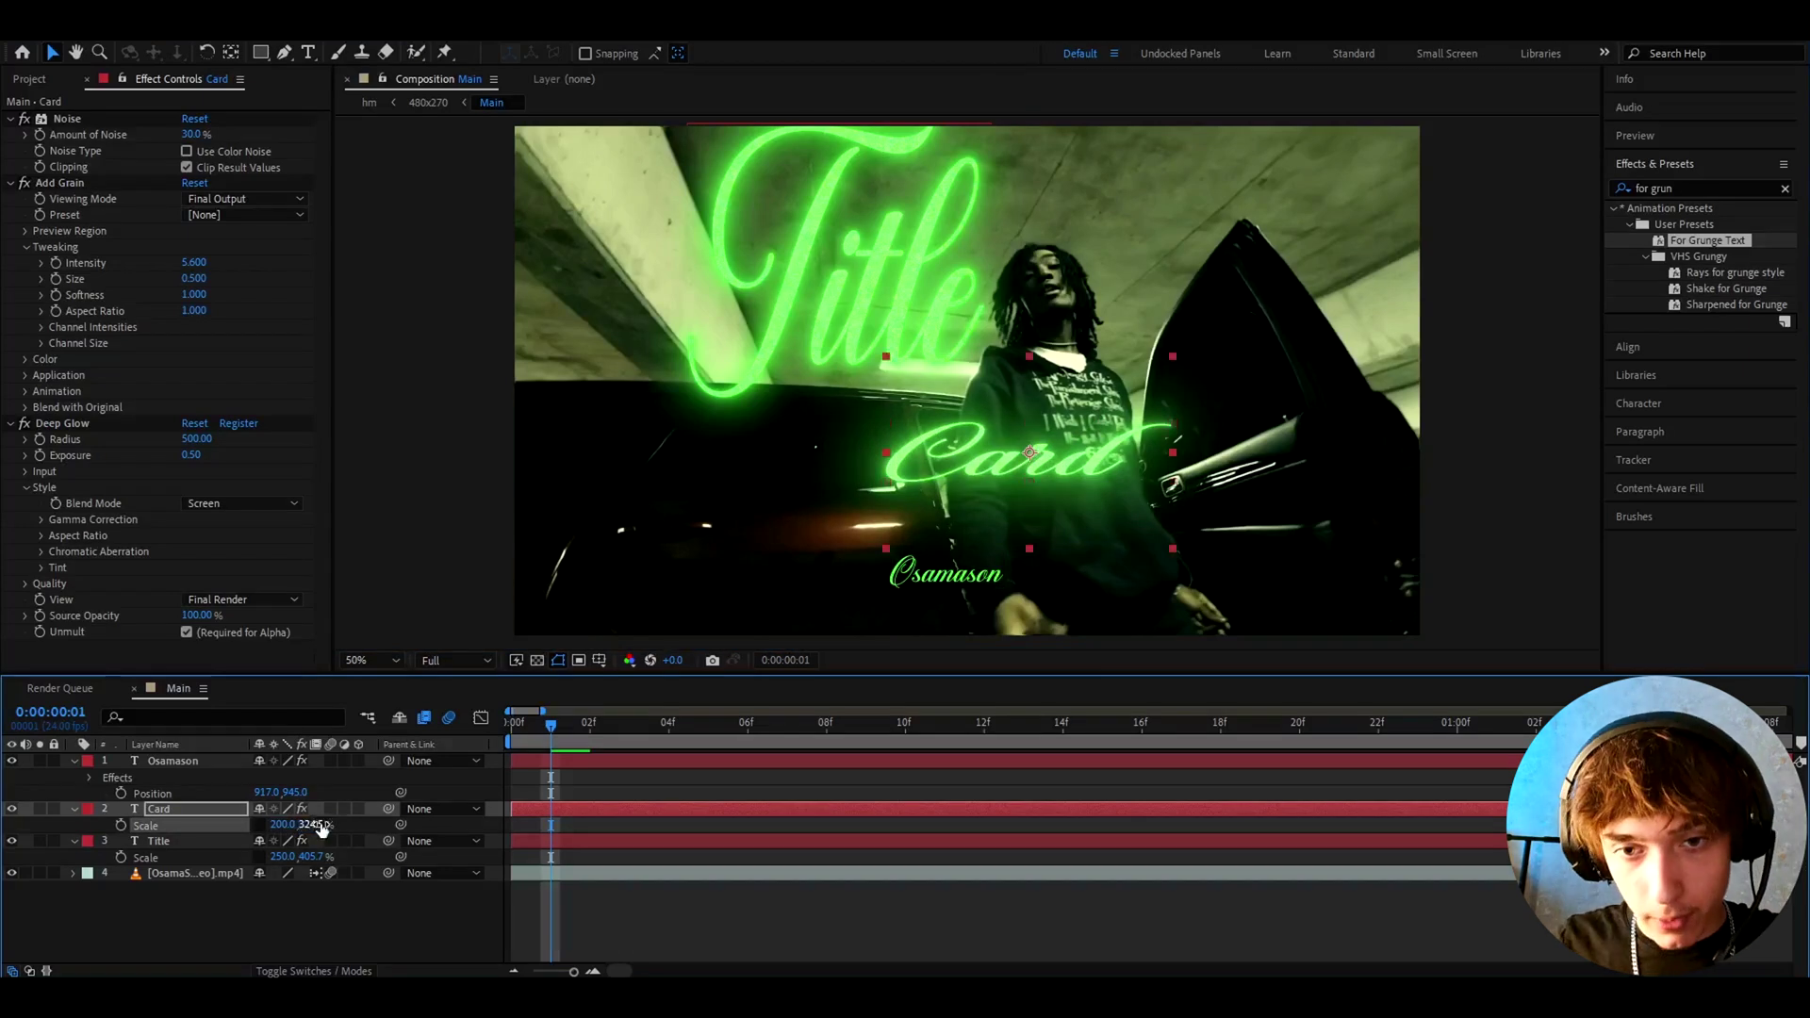
Add a director credit text box near the frame's top right
{"action": "left_click", "coordinate": [173, 760]}
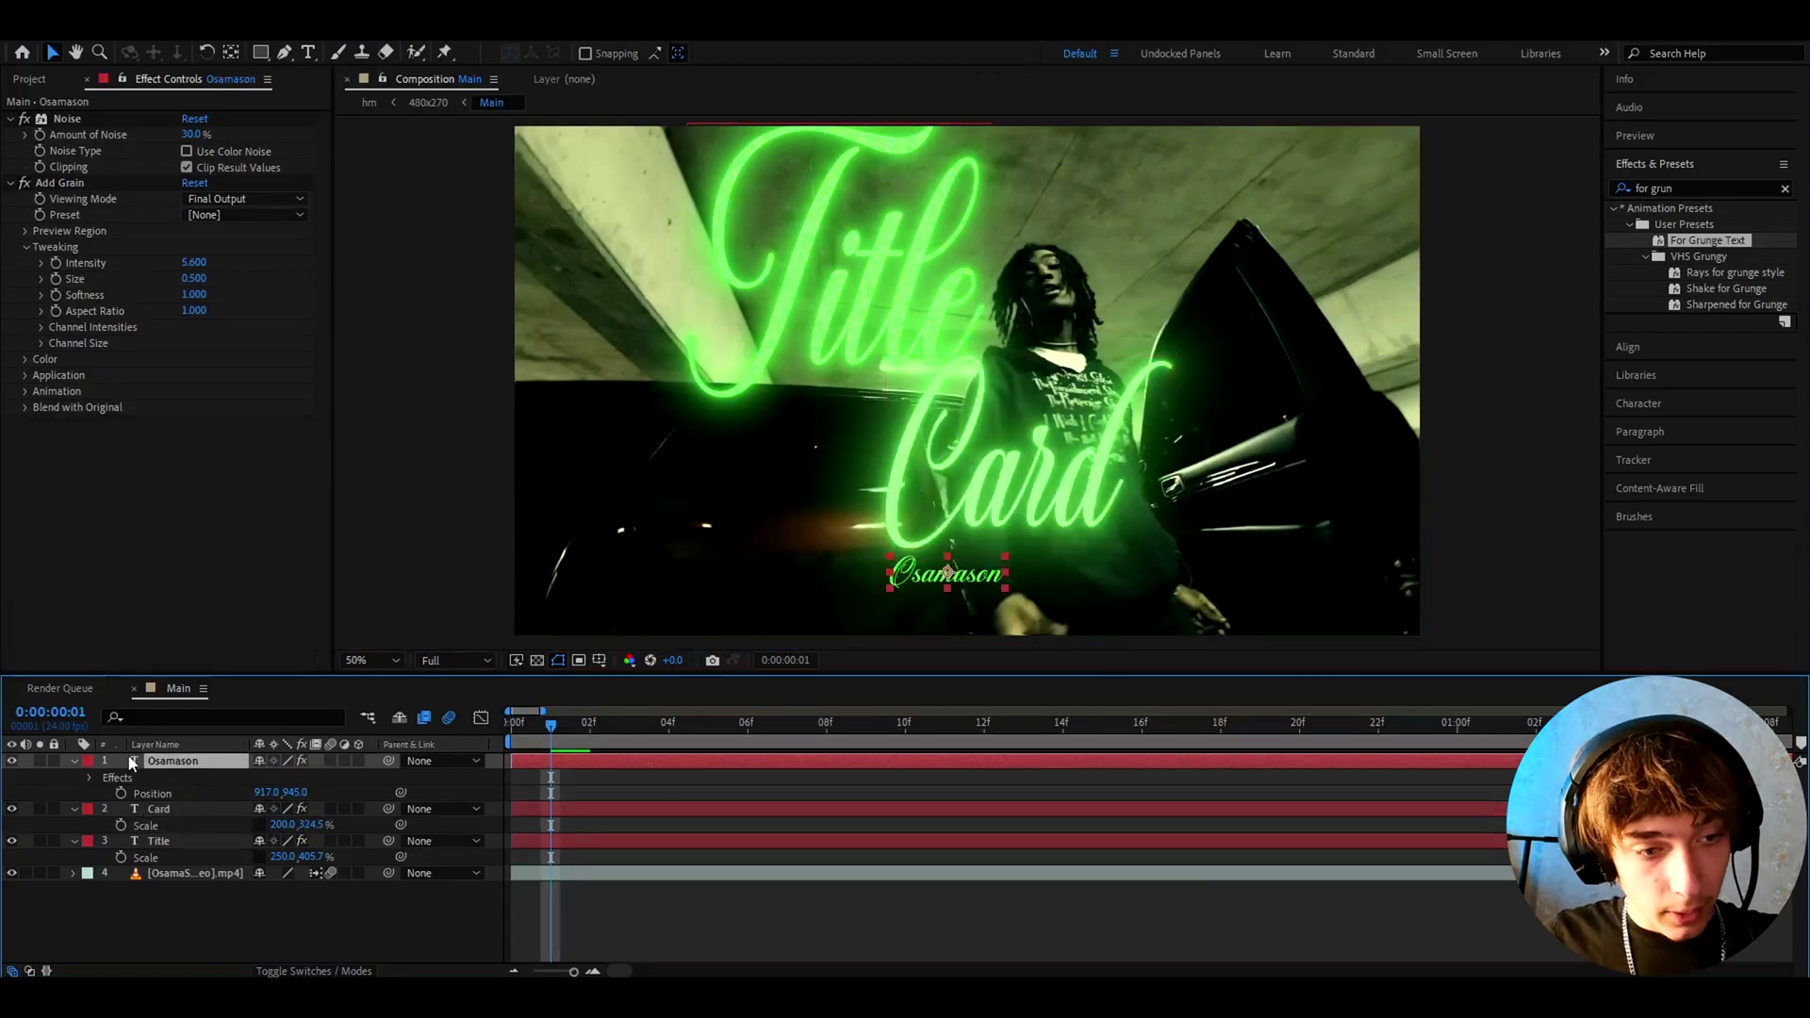
{"action": "left_click", "coordinate": [307, 54]}
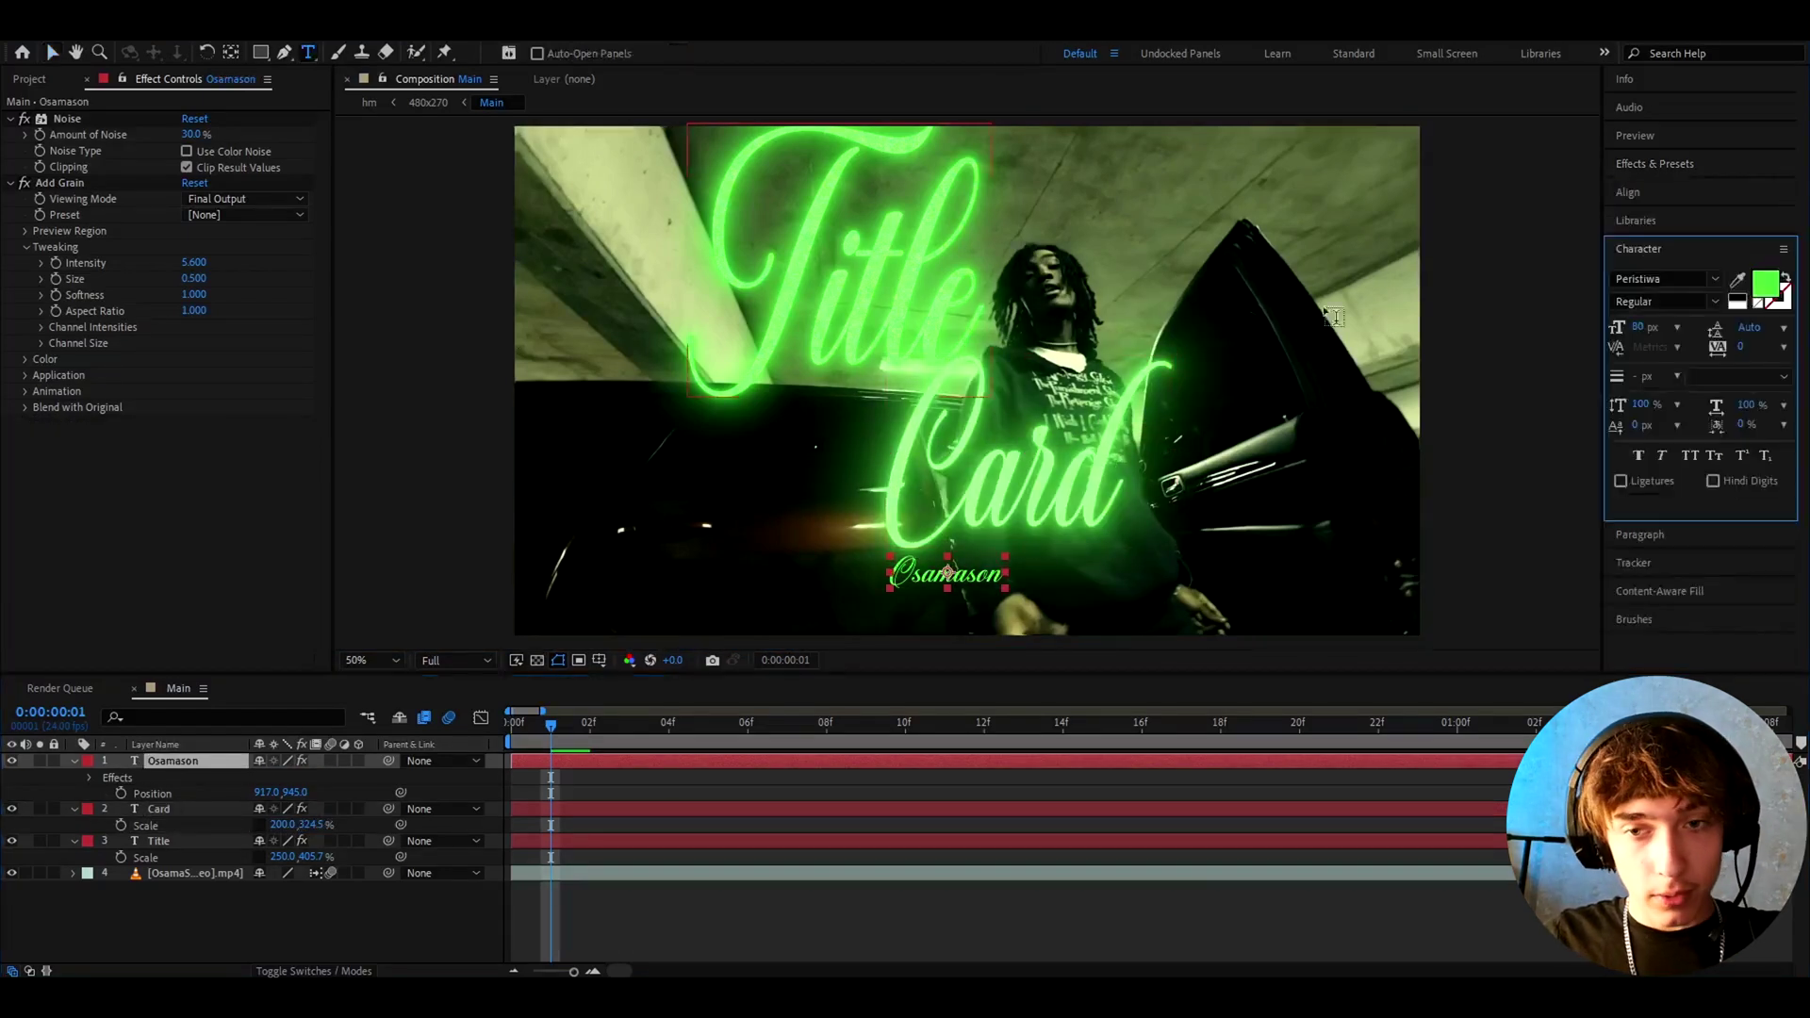
{"action": "left_click_drag", "start_coordinate": [1076, 208], "coordinate": [1405, 311]}
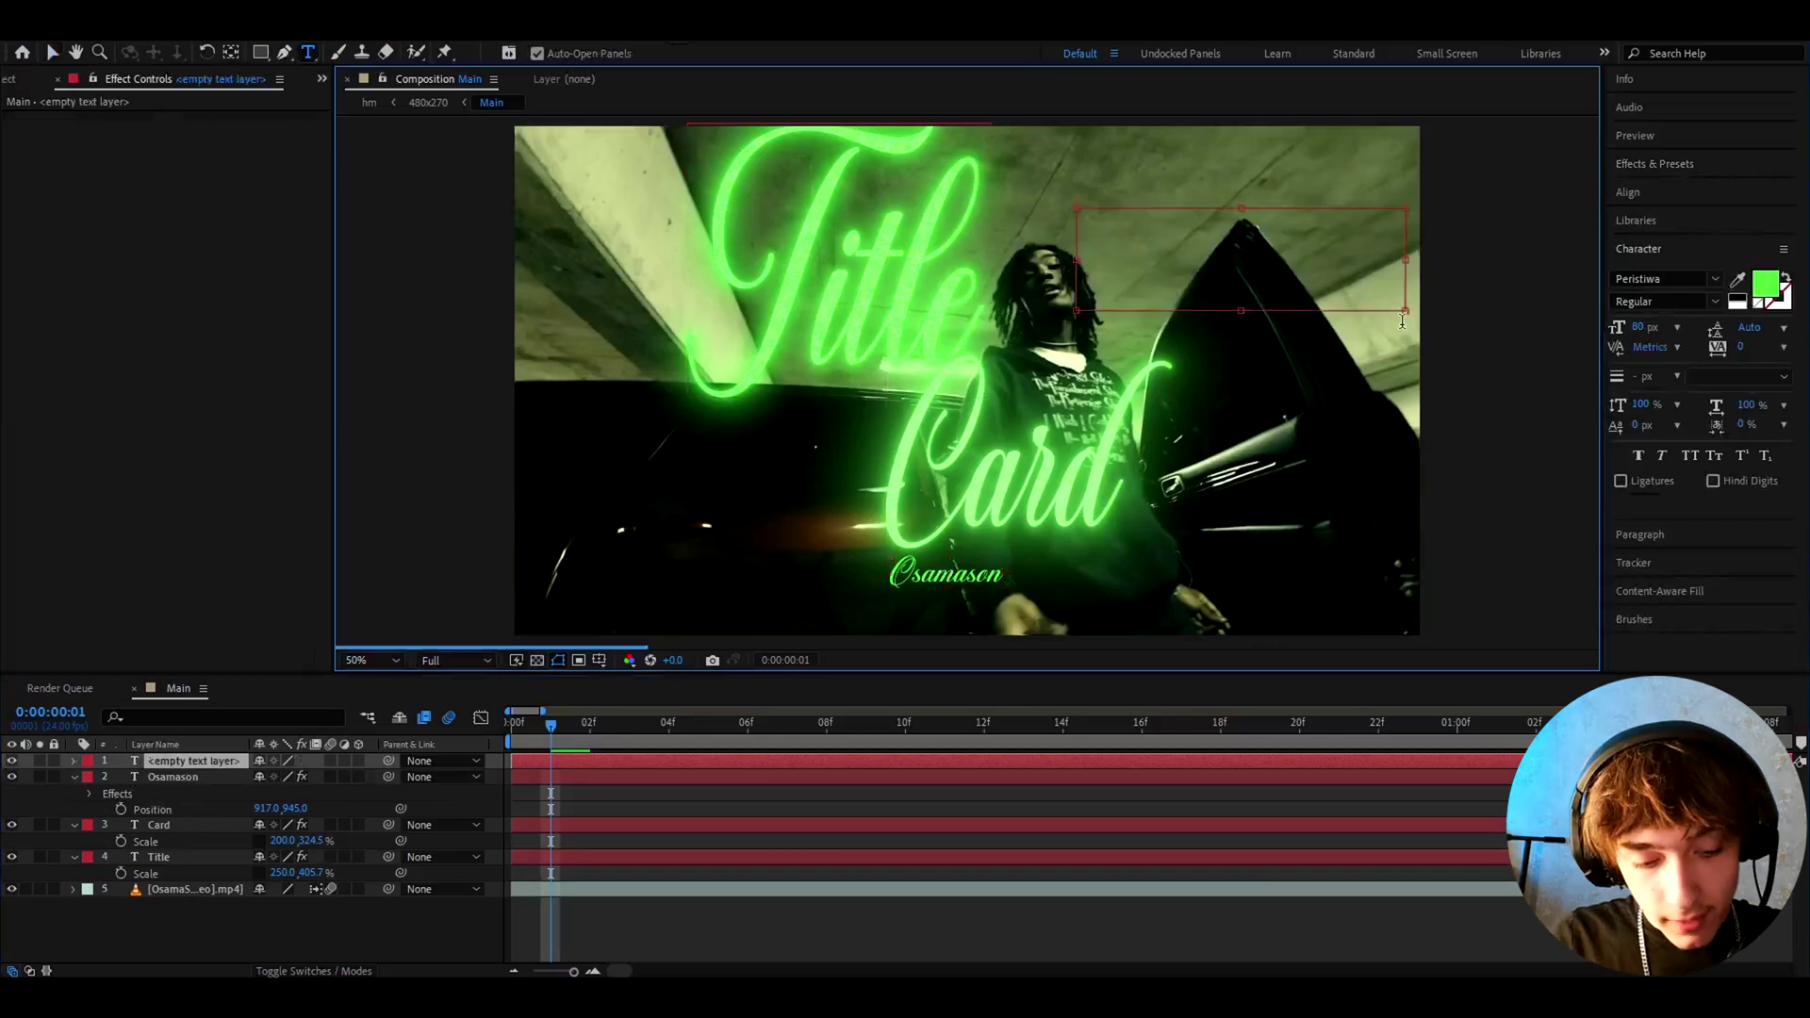
{"action": "type", "text": "DI"}
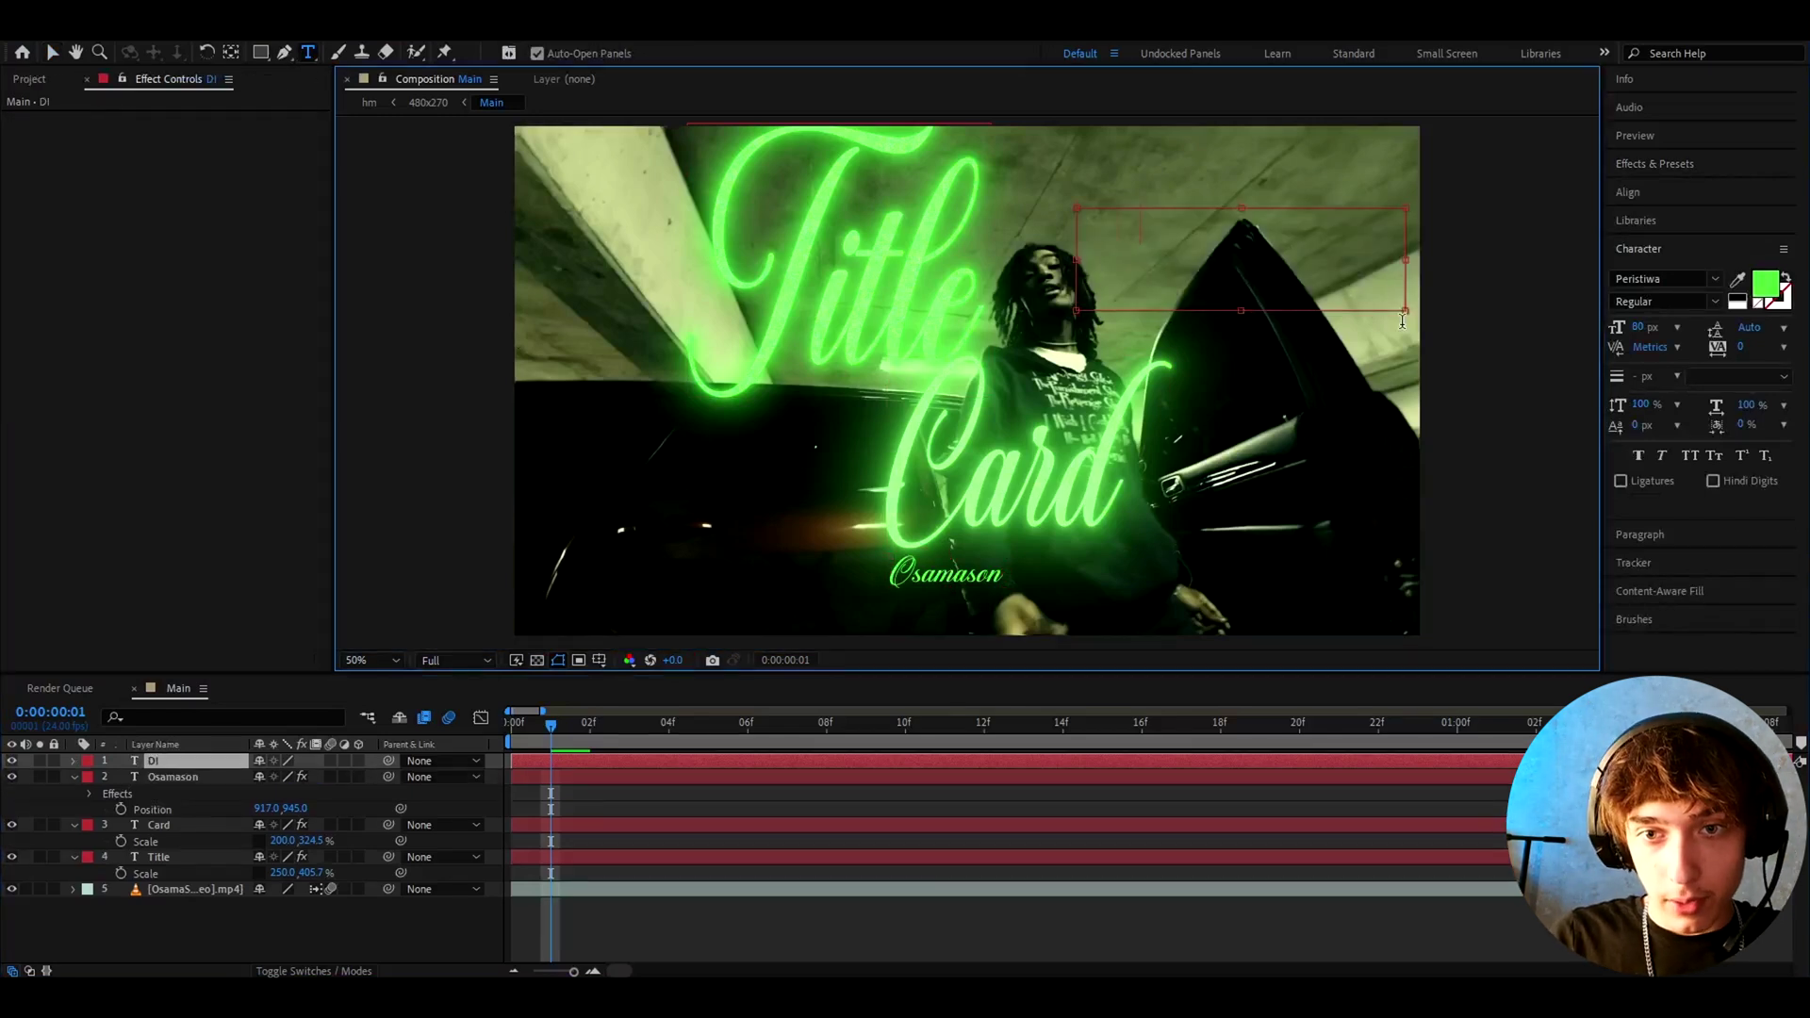
{"action": "type", "text": "R BY PO"}
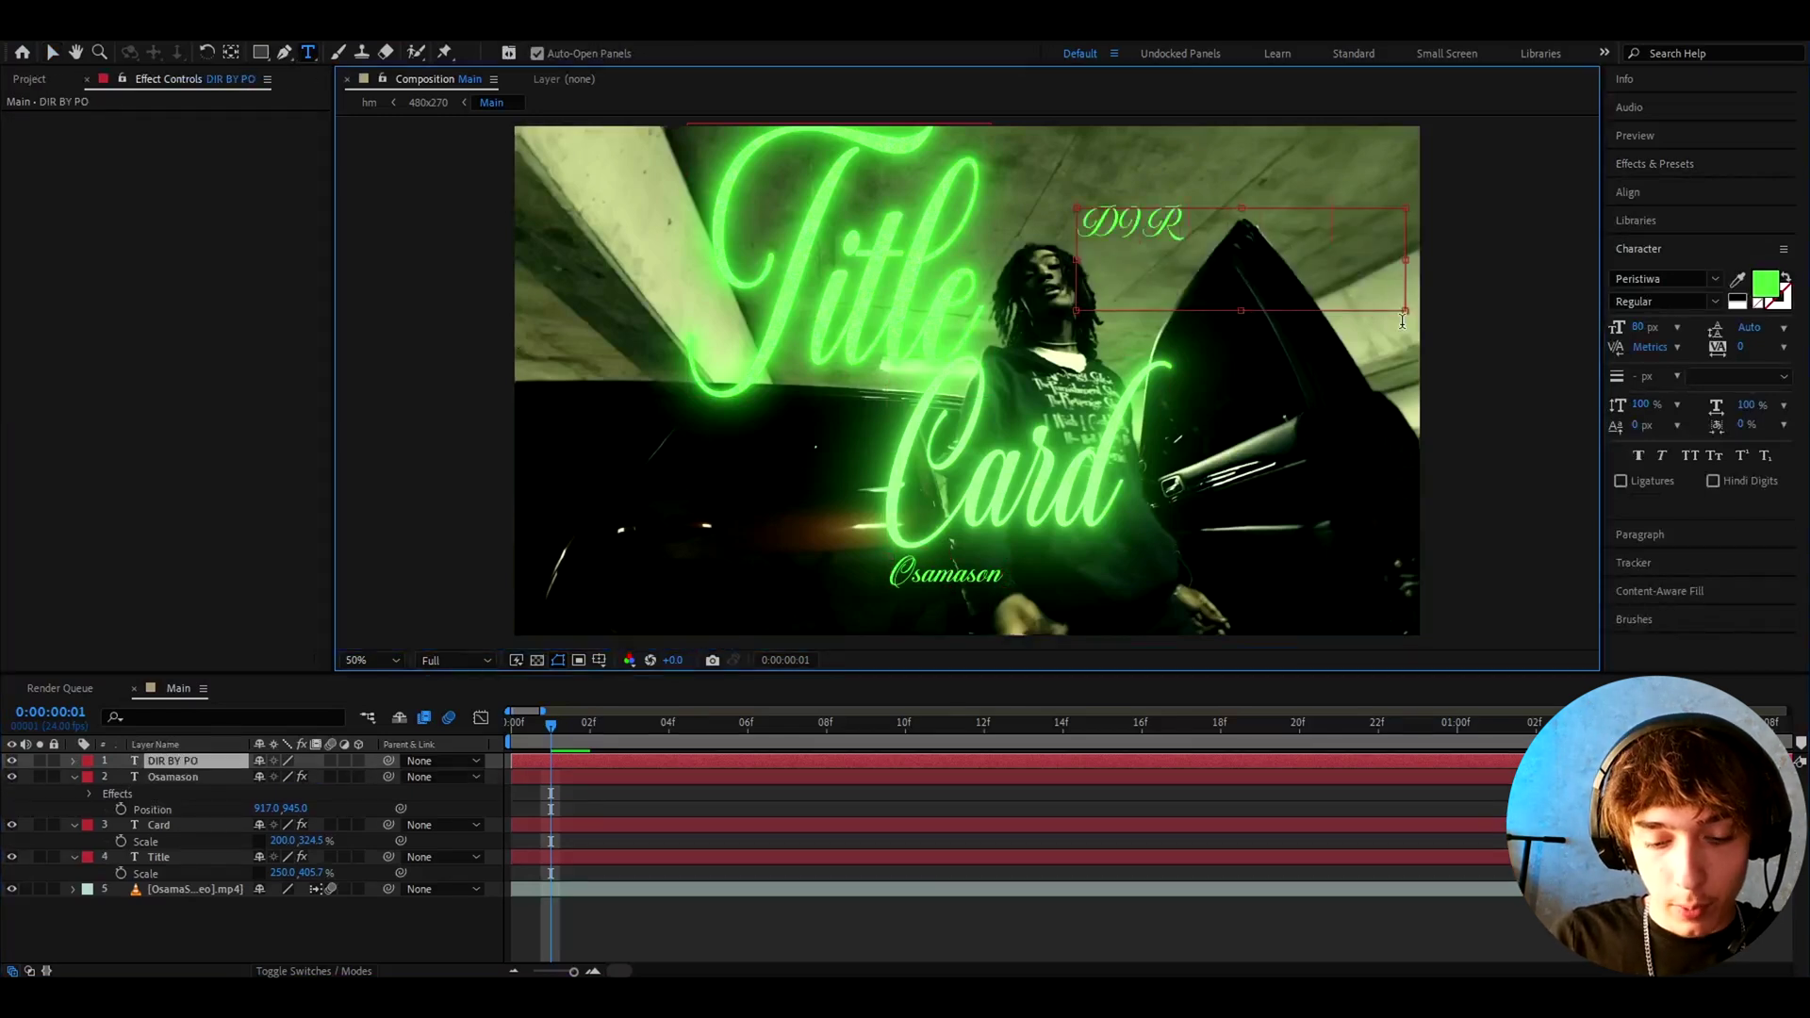
{"action": "type", "text": "VIKAS"}
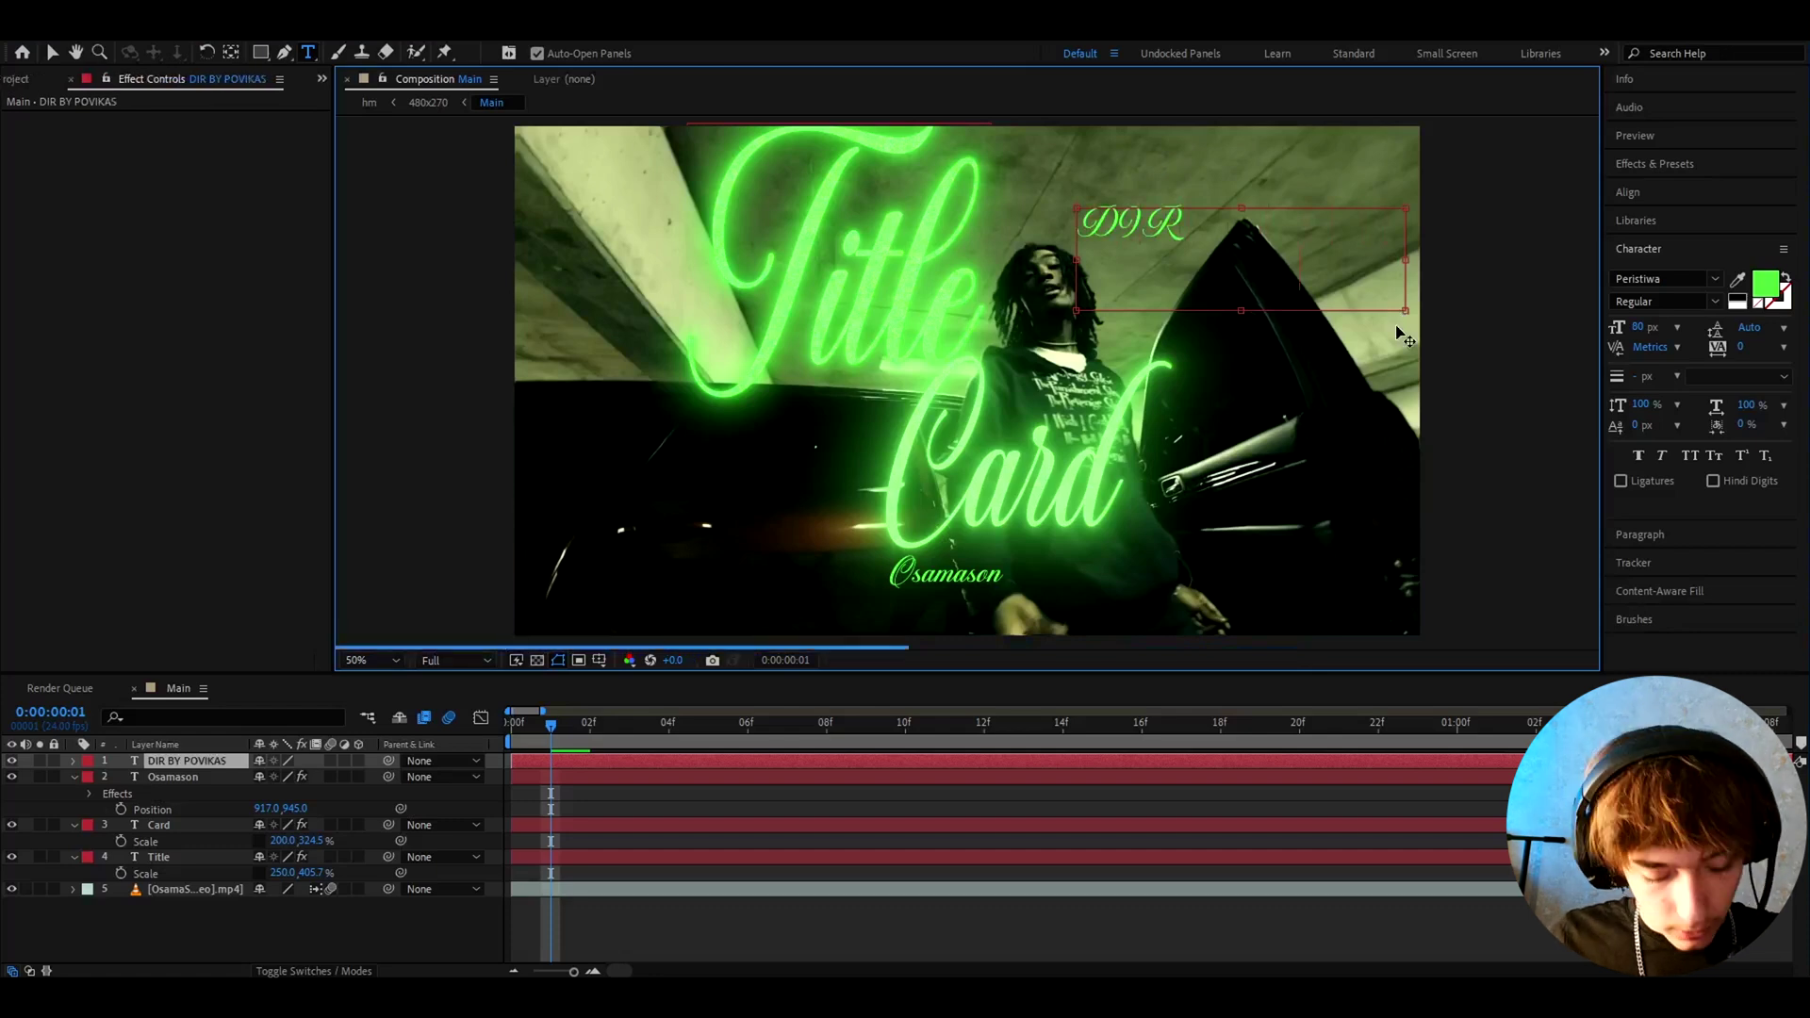
Set the credit's font to Ghastly Panic at 132 px
{"action": "key", "text": "ctrl+a"}
{"action": "left_click", "coordinate": [1659, 278]}
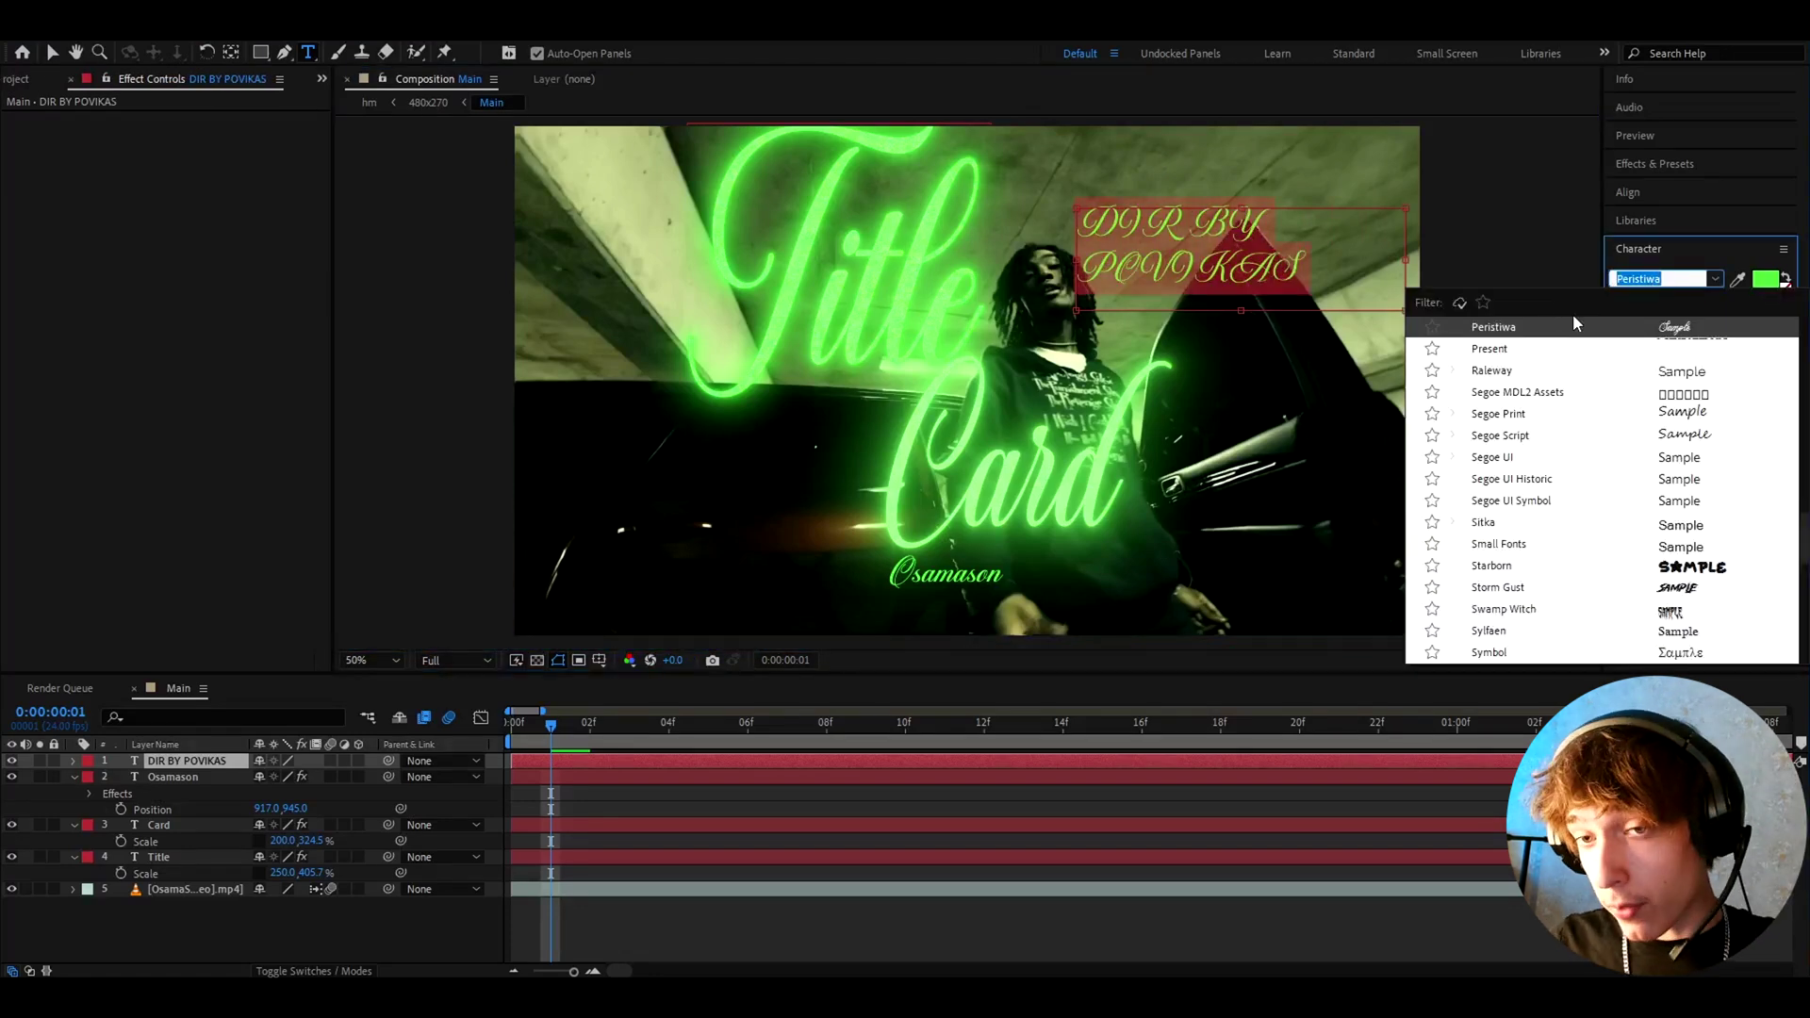
{"action": "type", "text": "GHAS"}
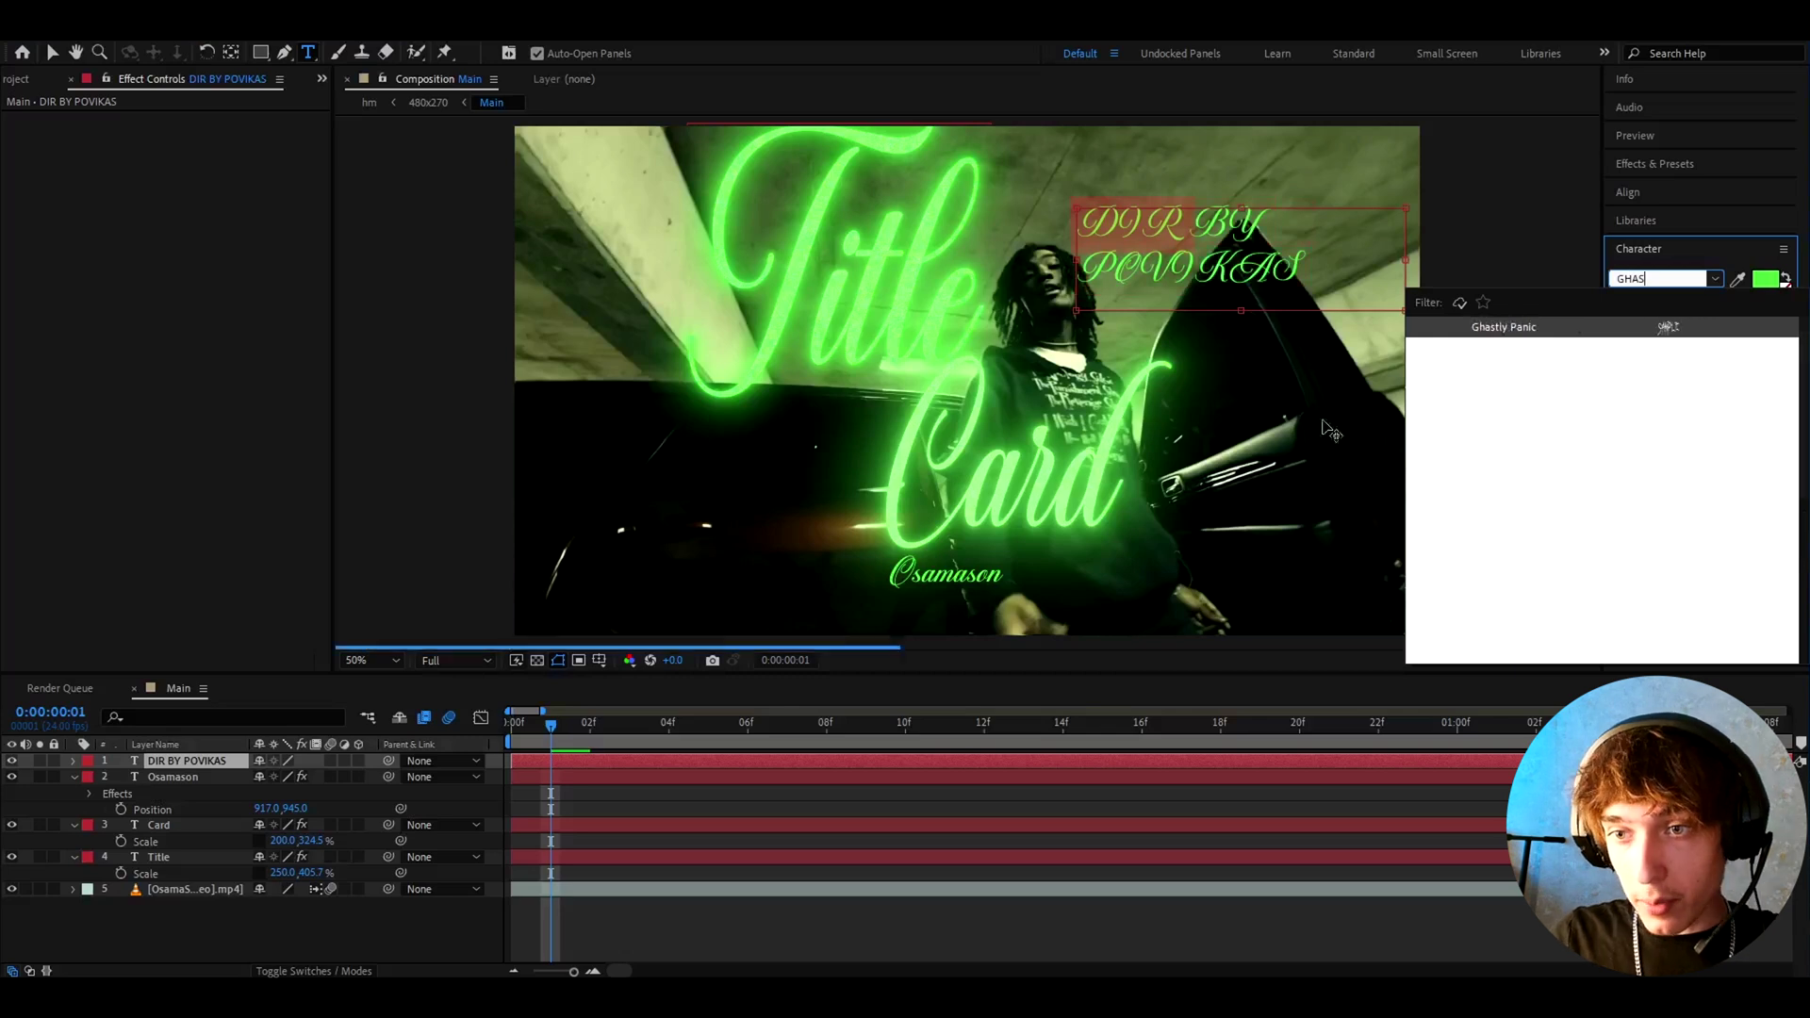
{"action": "left_click", "coordinate": [1504, 328]}
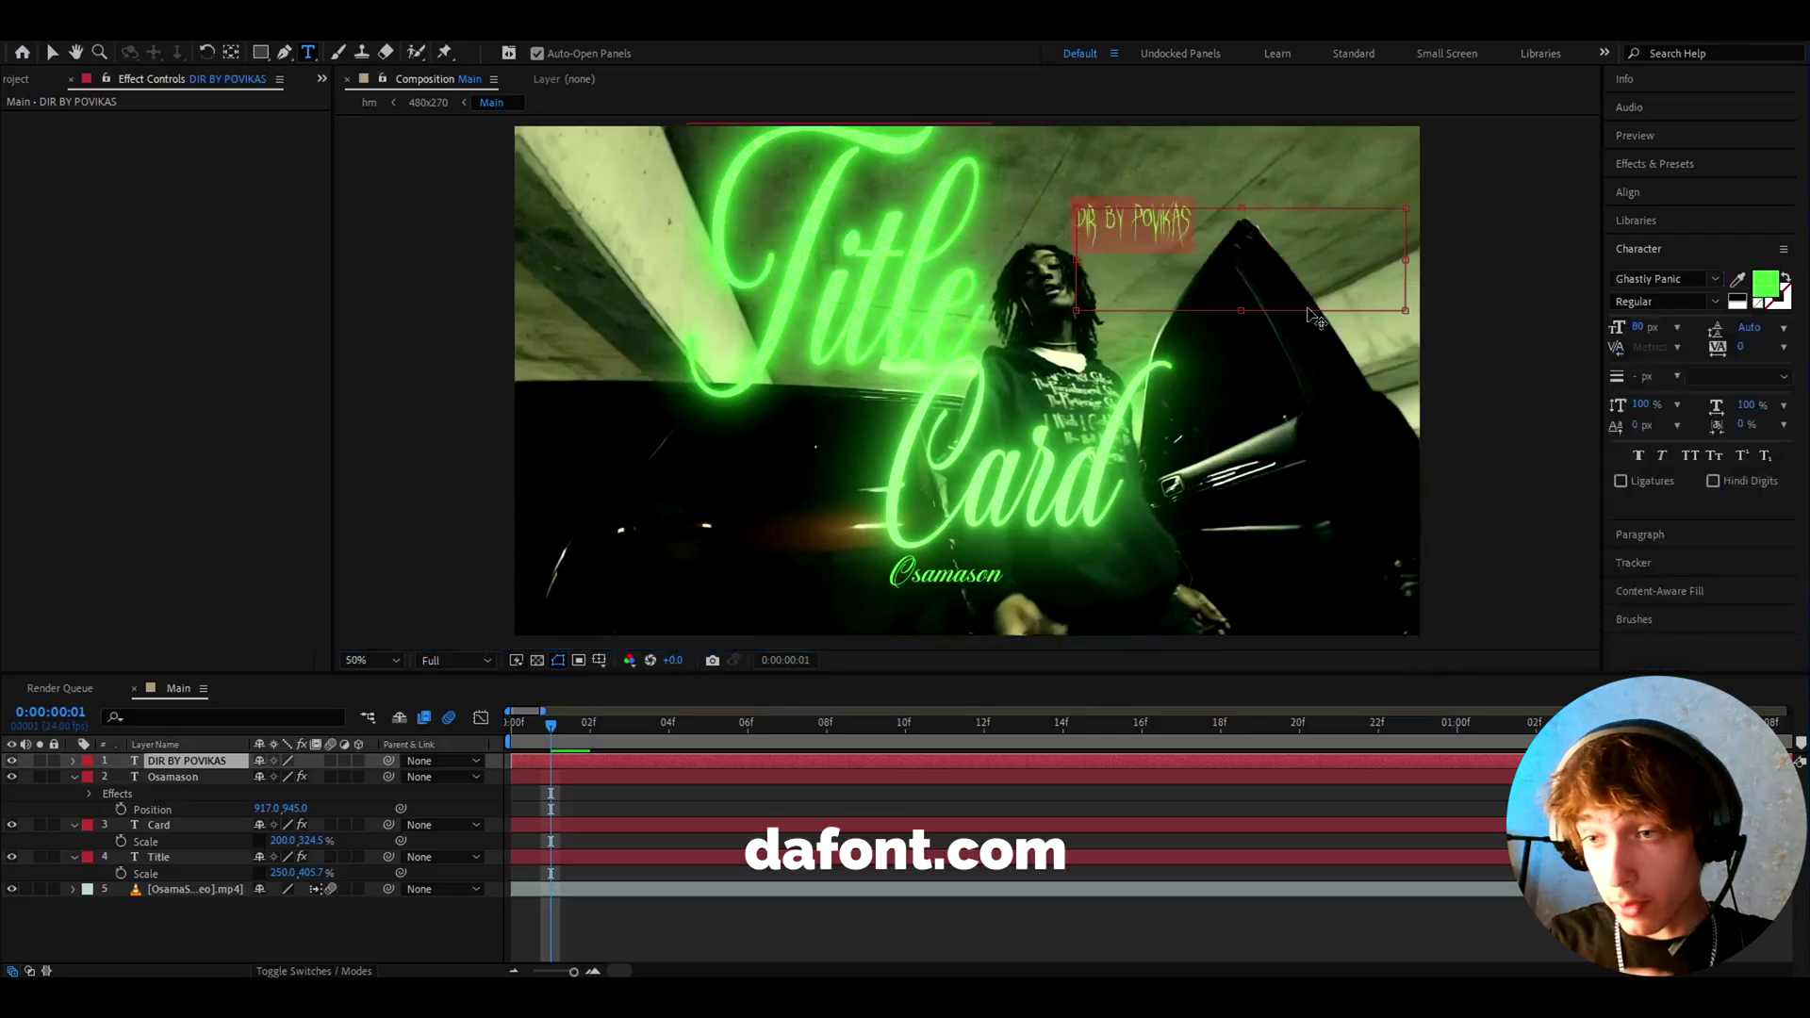
{"action": "left_click", "coordinate": [1638, 327]}
{"action": "type", "text": "1"}
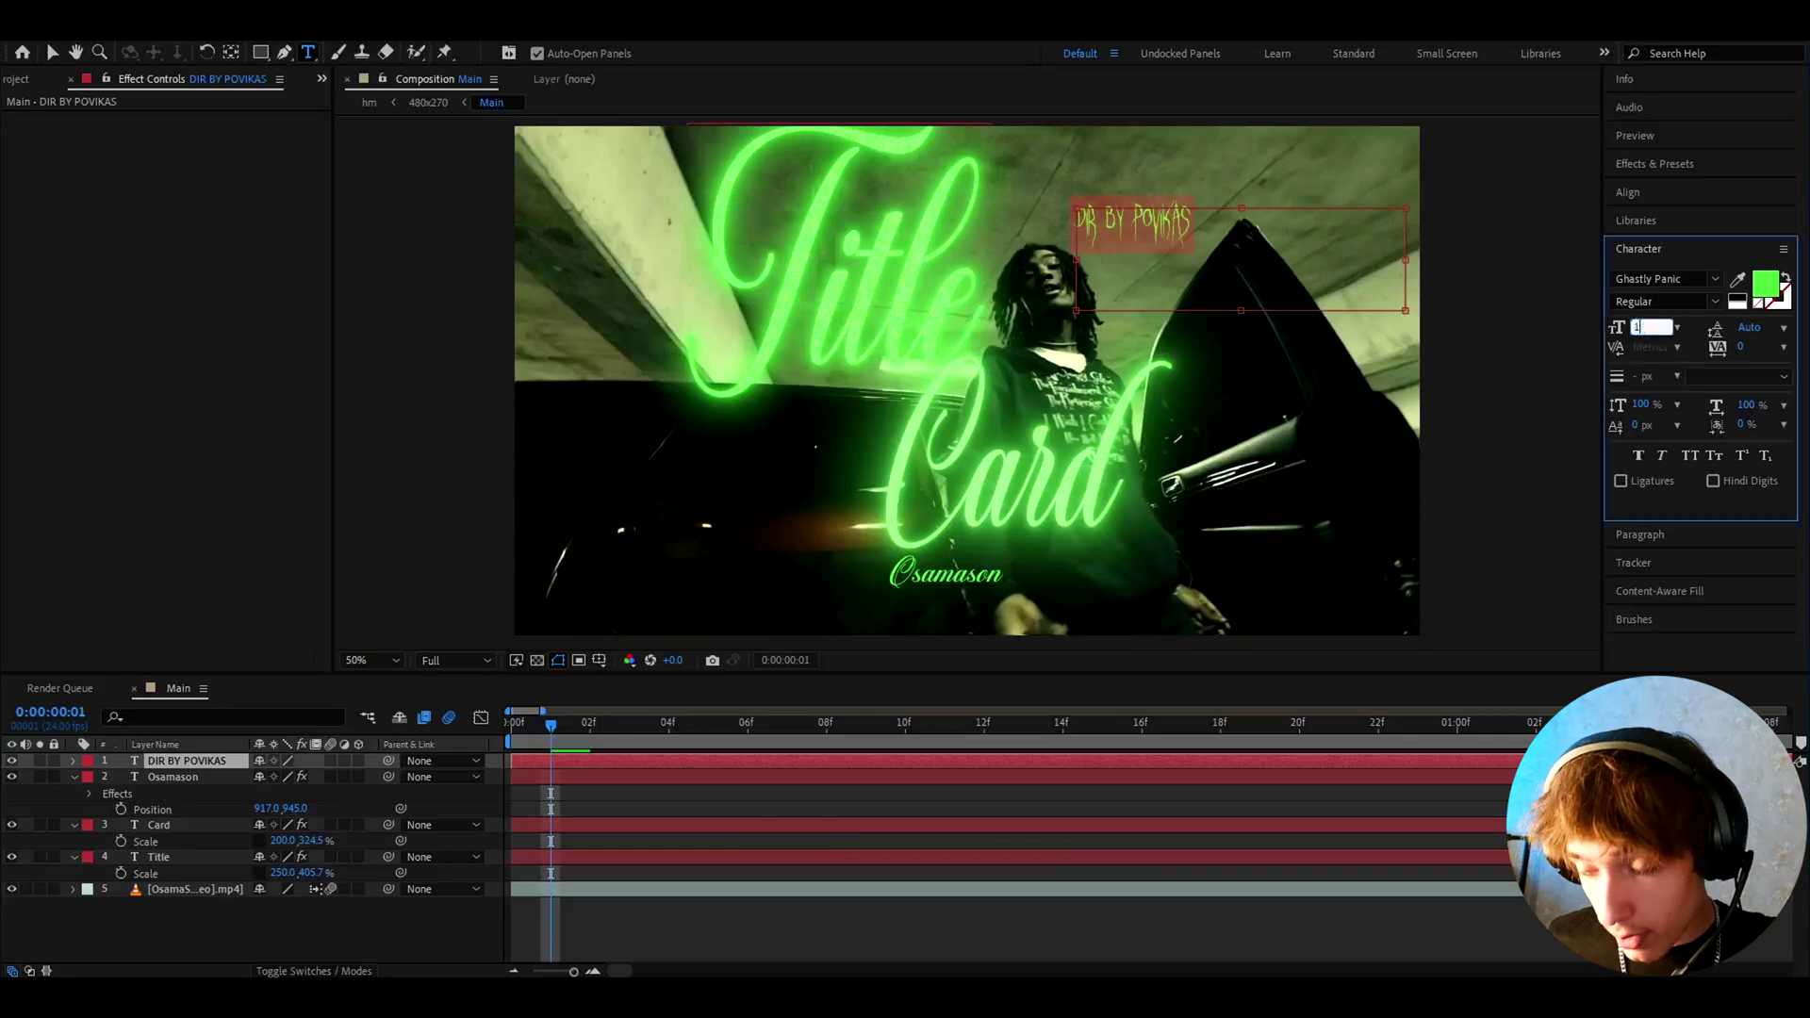
{"action": "type", "text": "32"}
{"action": "key", "text": "Return"}
Colour the credit red and apply the For Grunge Text preset
{"action": "left_click", "coordinate": [1765, 283]}
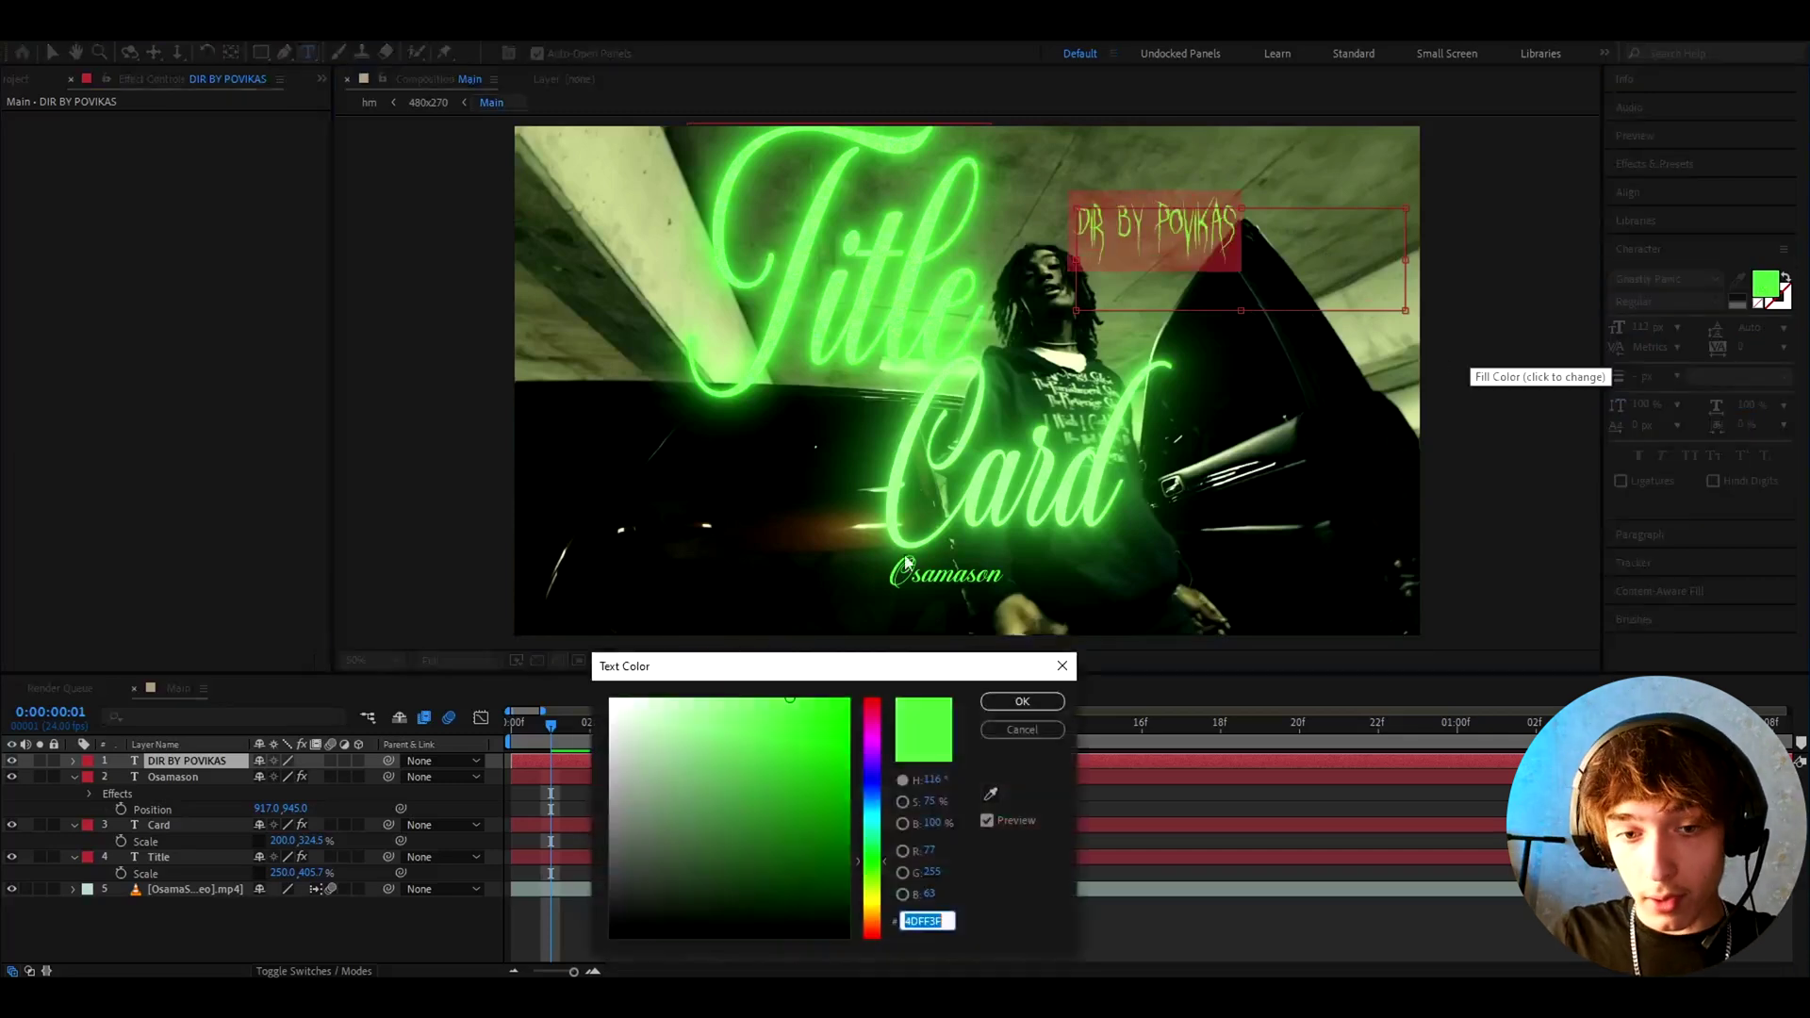
{"action": "left_click", "coordinate": [873, 704]}
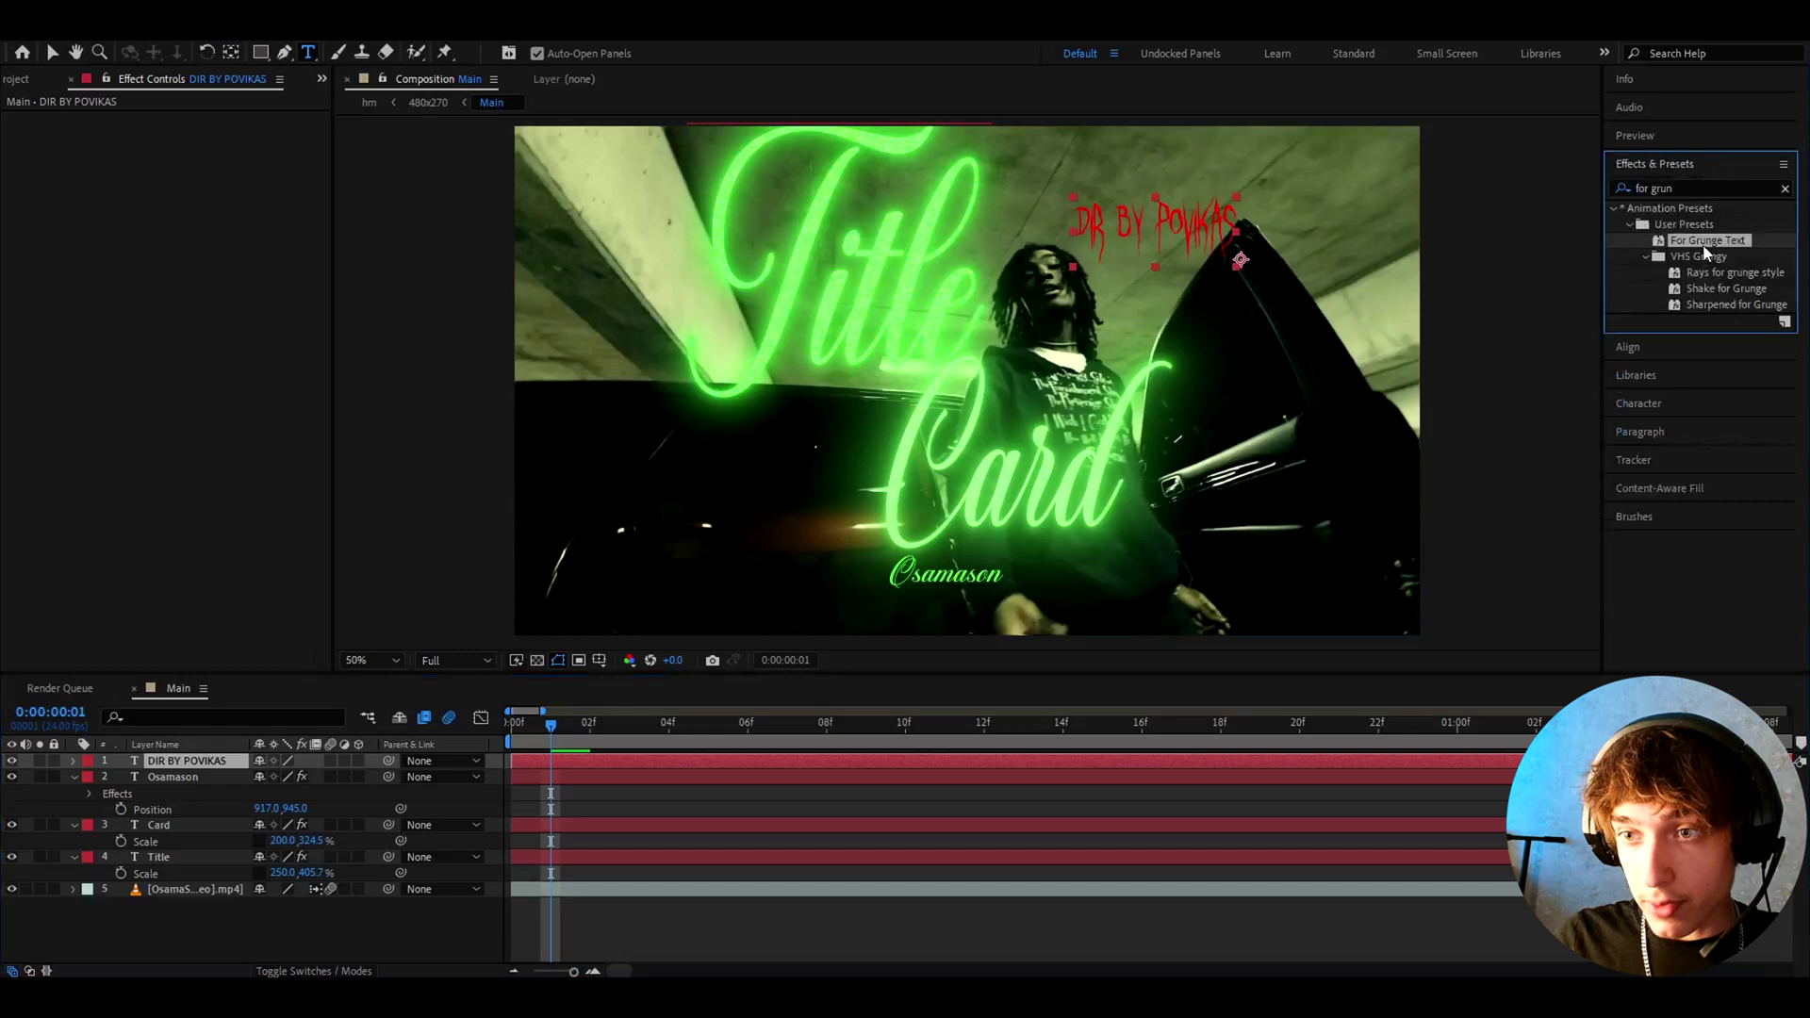
{"action": "left_click_drag", "start_coordinate": [1704, 243], "coordinate": [578, 768]}
Replace the credit's Deep Glow with a Drop Shadow at 100% opacity
{"action": "left_click", "coordinate": [68, 426]}
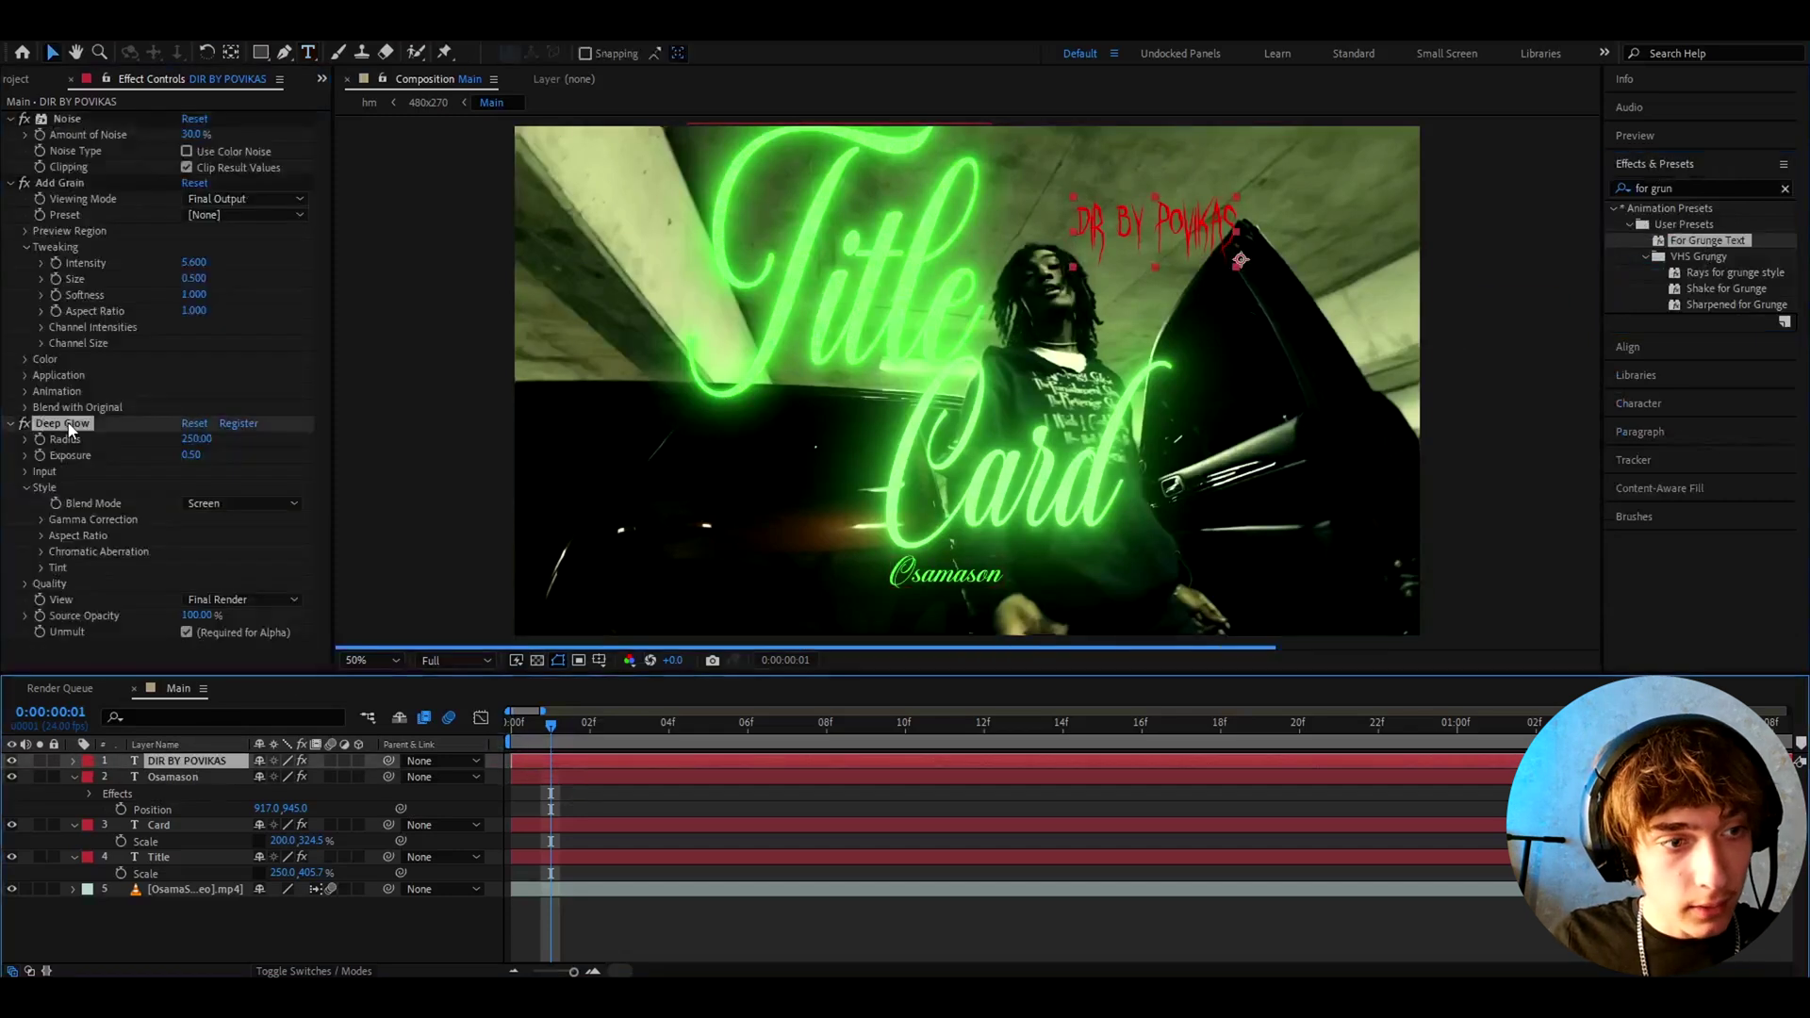
{"action": "key", "text": "Delete"}
{"action": "key", "text": "ctrl+space"}
{"action": "type", "text": "dr"}
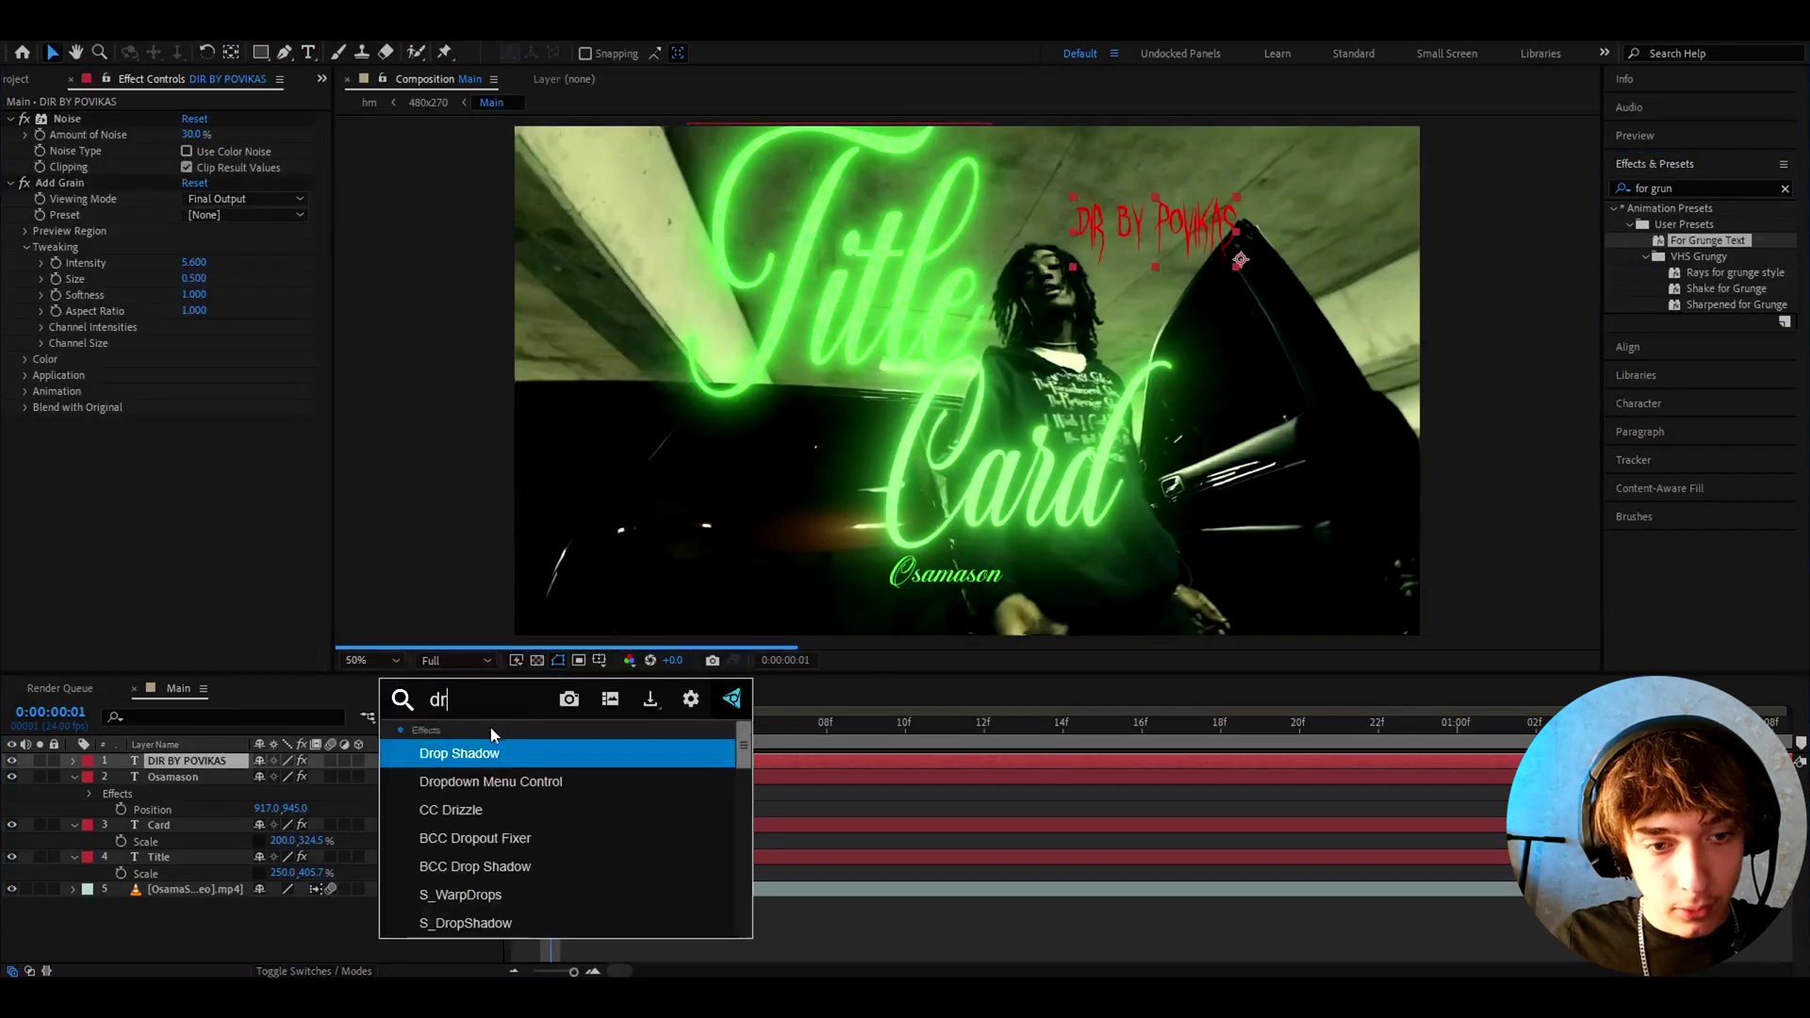
{"action": "left_click", "coordinate": [476, 753]}
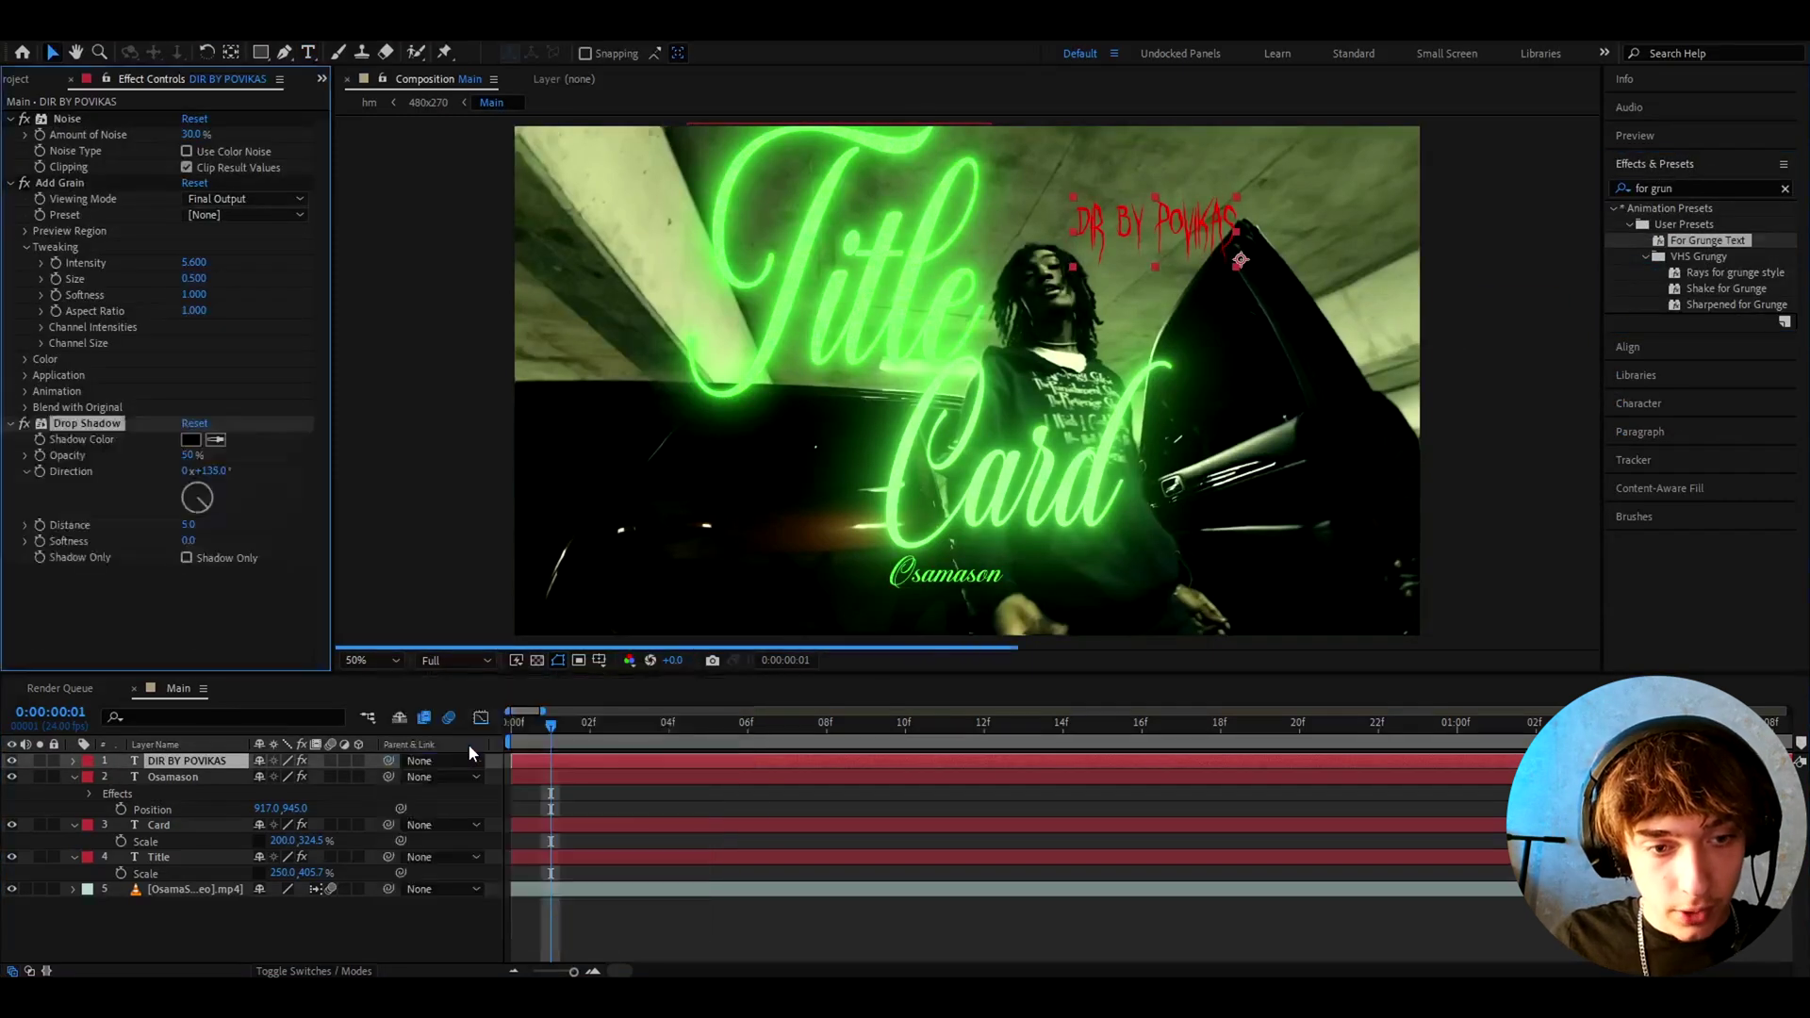
{"action": "left_click", "coordinate": [188, 455]}
{"action": "type", "text": "100"}
{"action": "key", "text": "Return"}
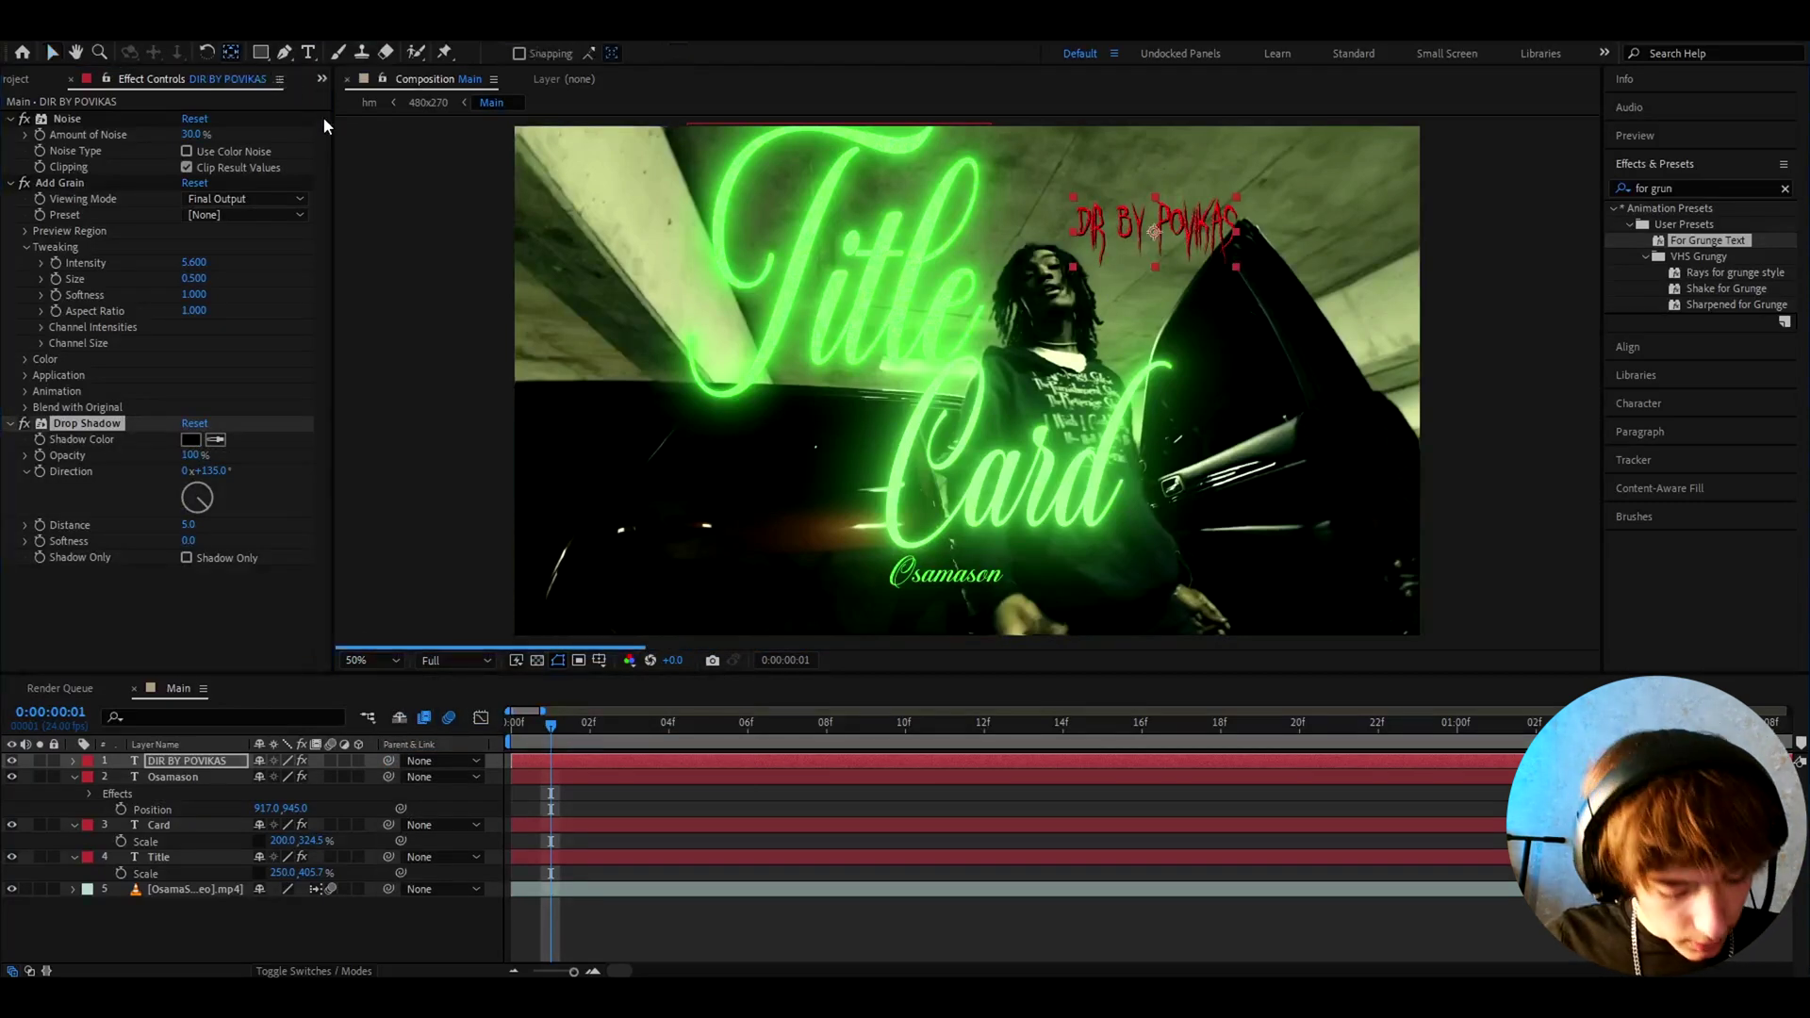
Set the DIR BY POVIKAS credit's Position to 1340, 270 and return to the Selection tool
{"action": "key", "text": "p"}
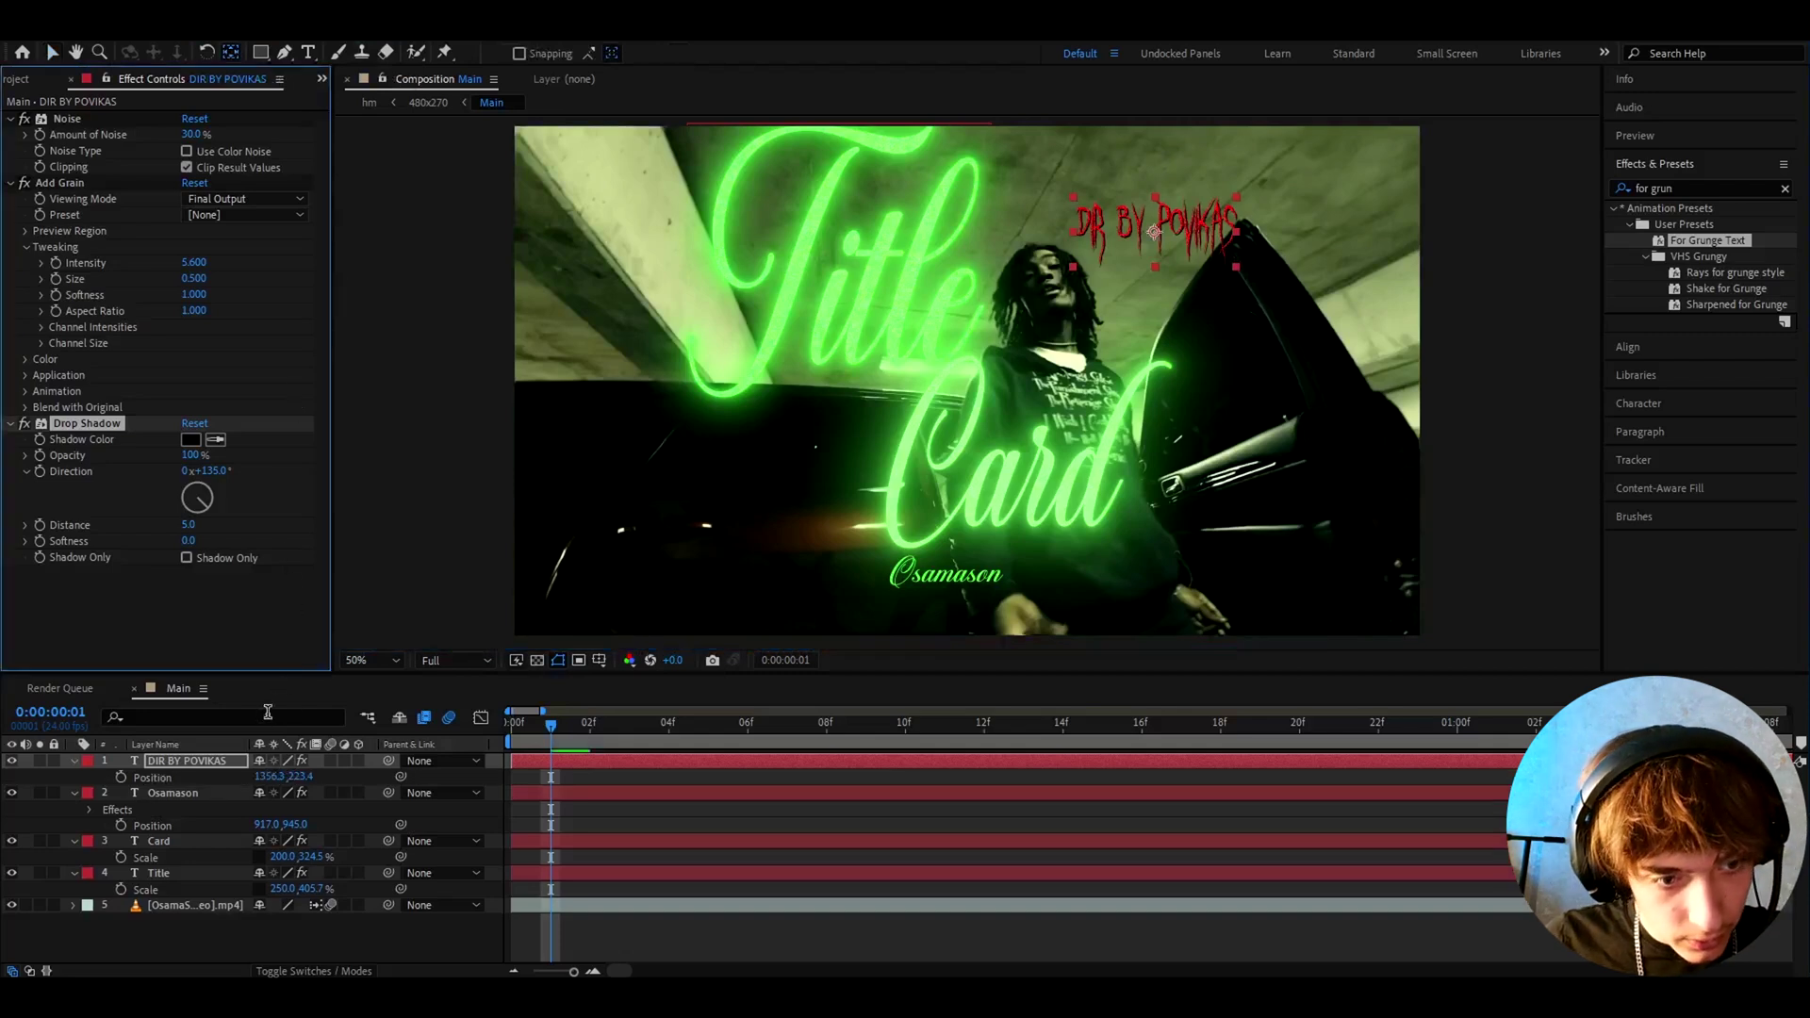
{"action": "left_click", "coordinate": [280, 776]}
{"action": "type", "text": "134"}
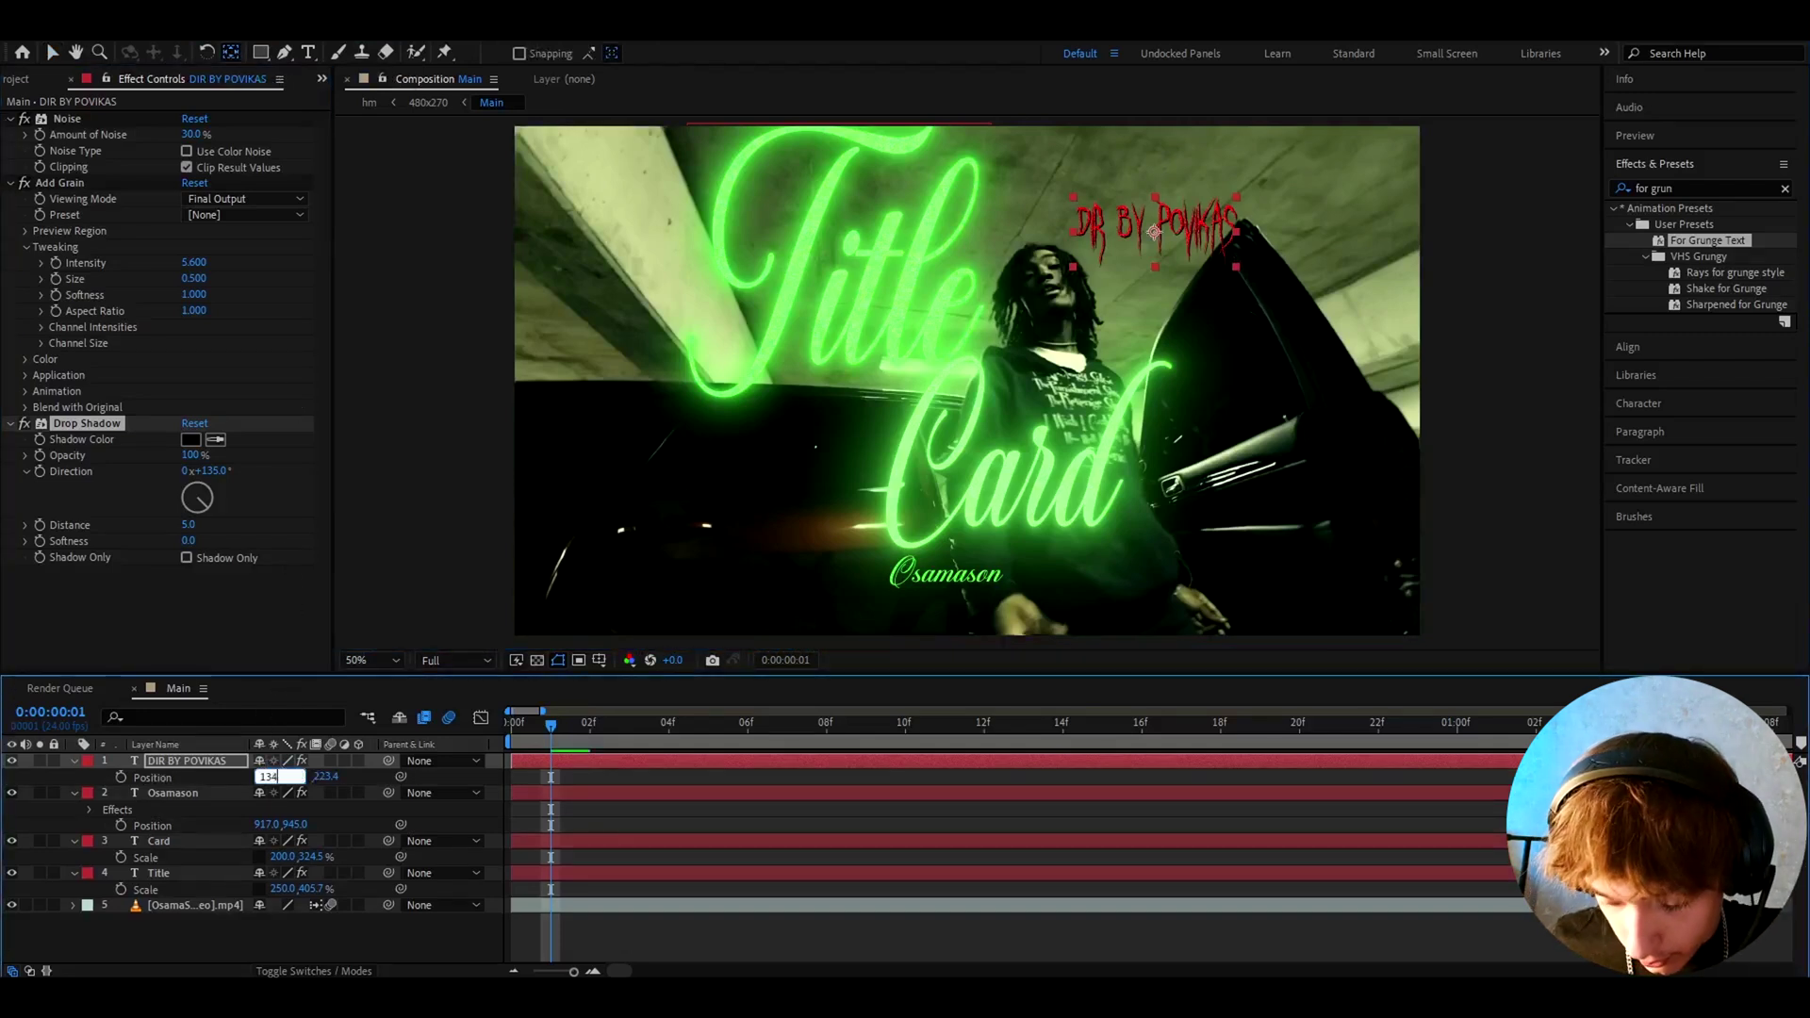
{"action": "type", "text": "0"}
{"action": "key", "text": "Tab"}
{"action": "type", "text": "2"}
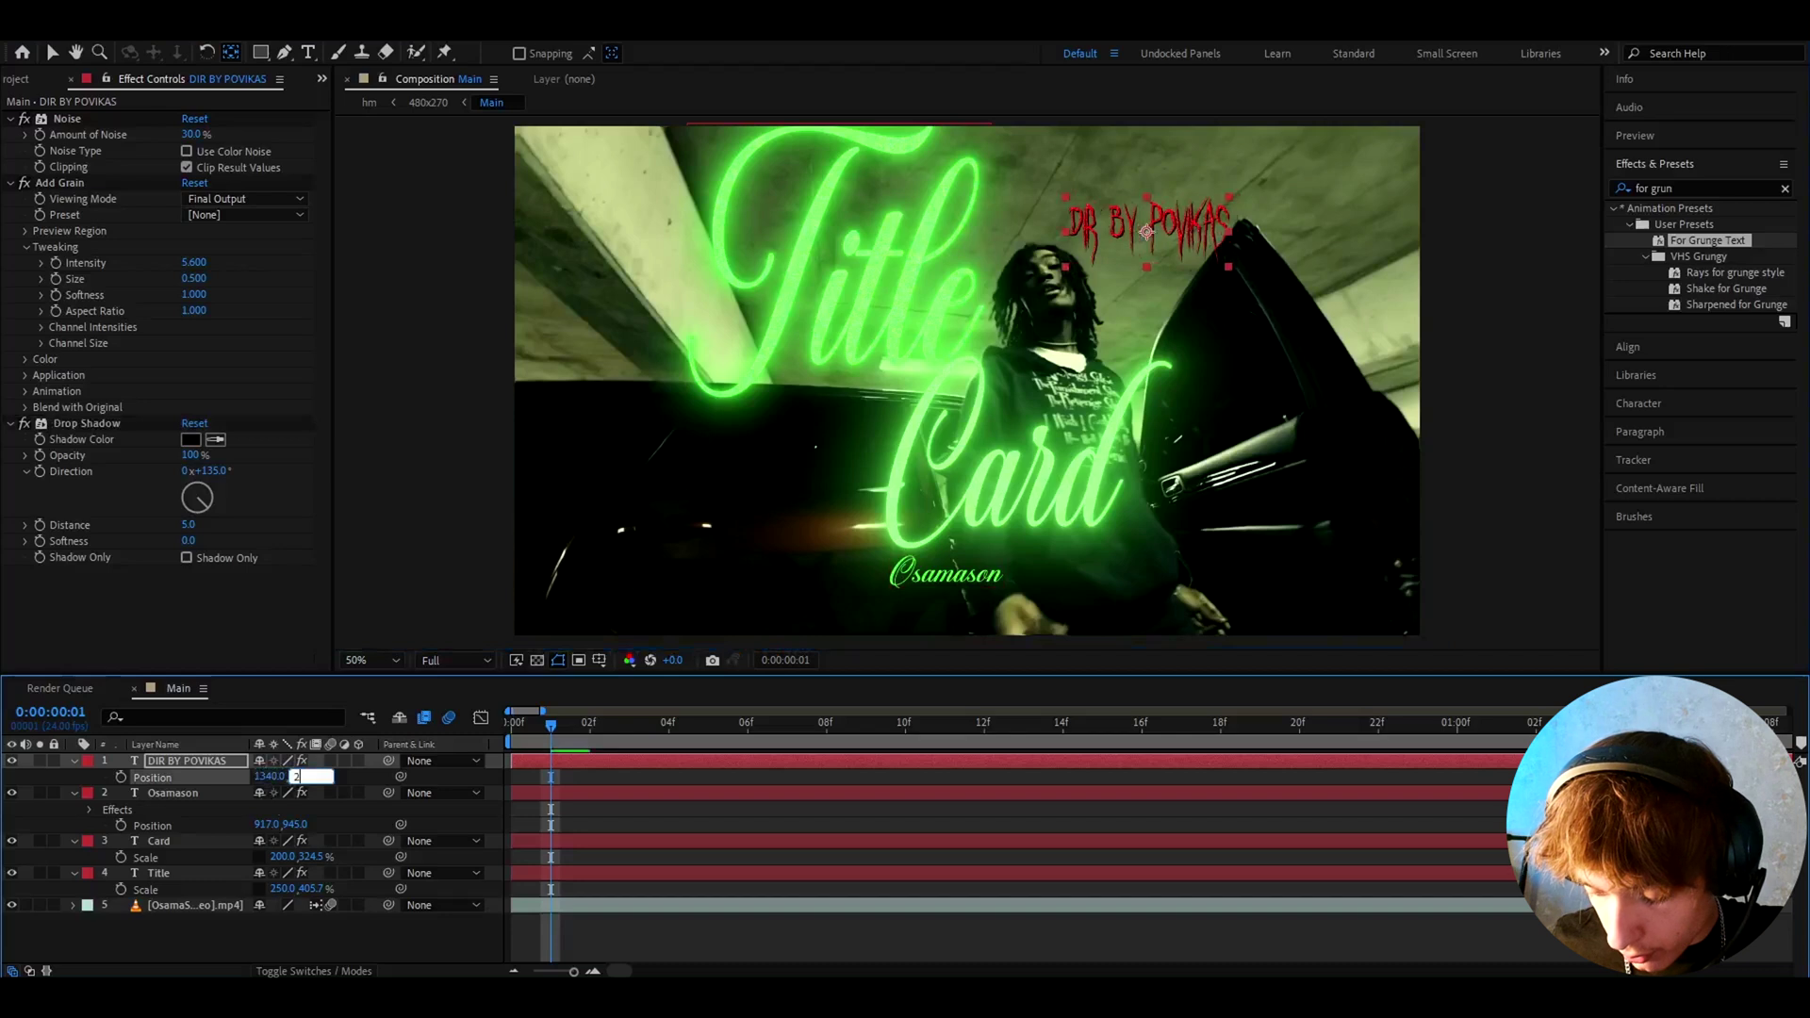
{"action": "type", "text": "70"}
{"action": "key", "text": "Return"}
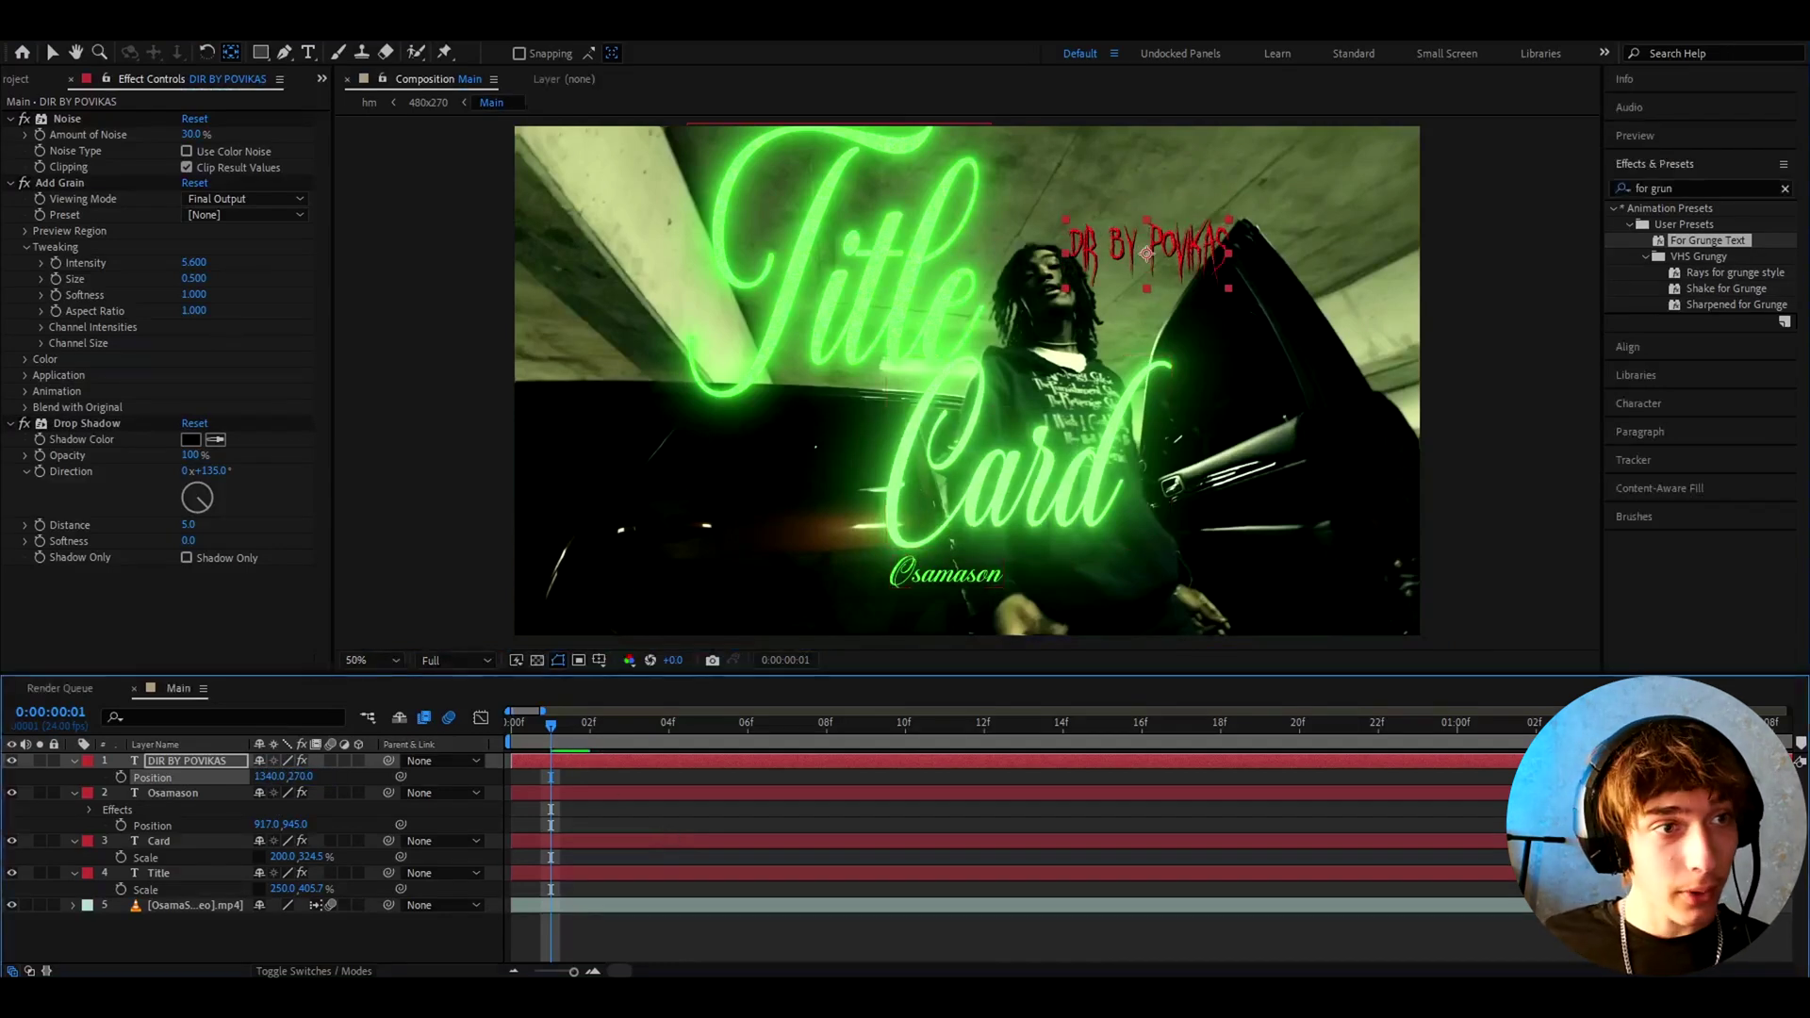
{"action": "left_click", "coordinate": [52, 51]}
{"action": "left_click", "coordinate": [197, 762]}
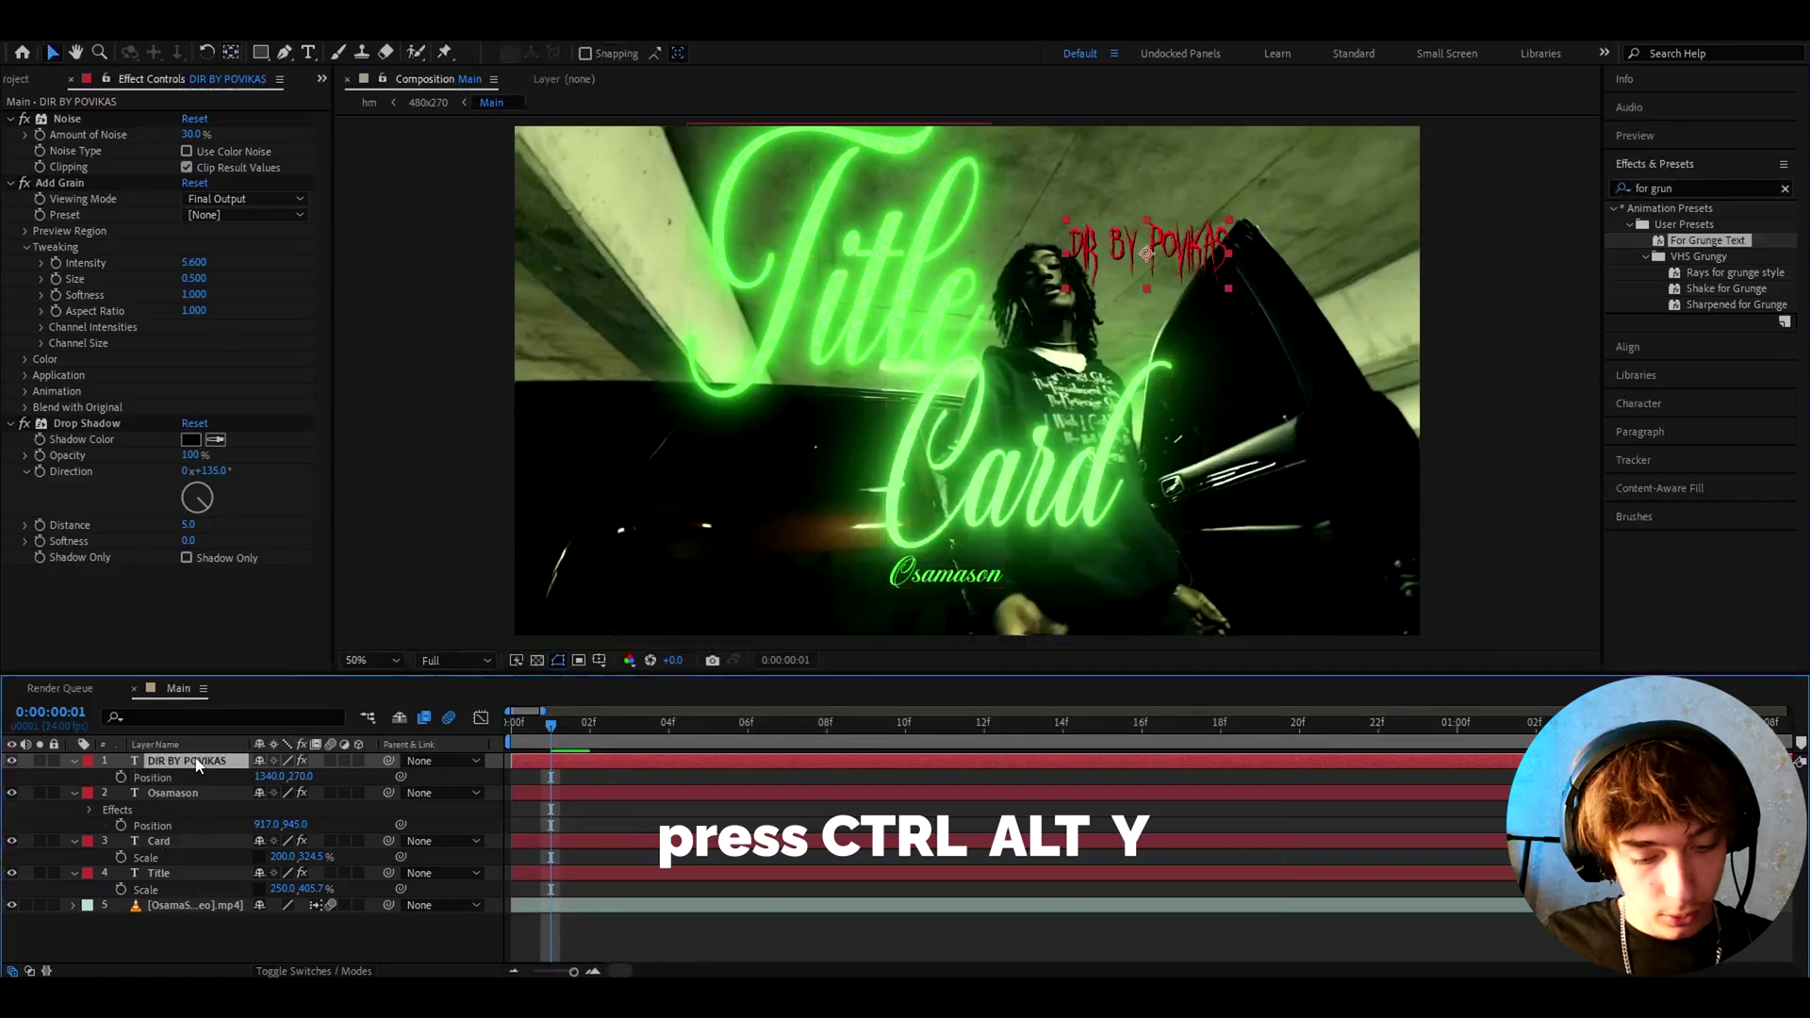
Add an adjustment layer with the Signal effect and turn off its Tape Errors
{"action": "key", "text": "ctrl+alt+y"}
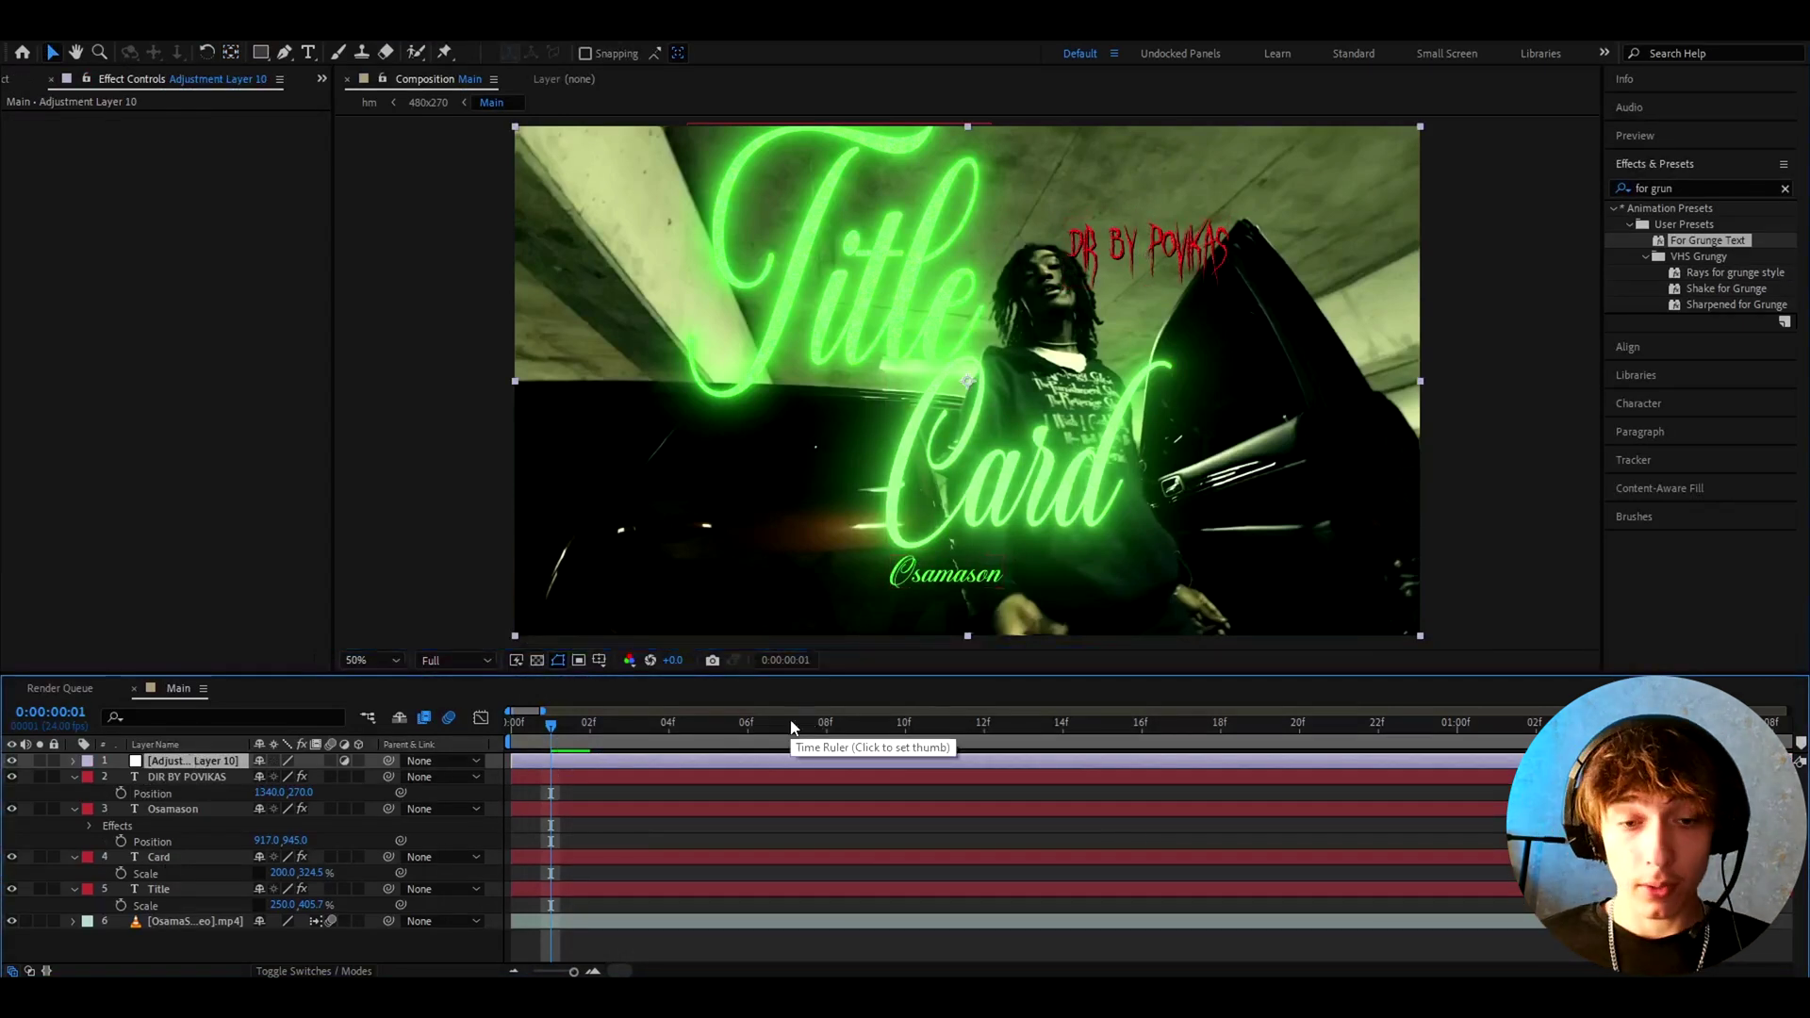
{"action": "key", "text": "ctrl+space"}
{"action": "type", "text": "sig"}
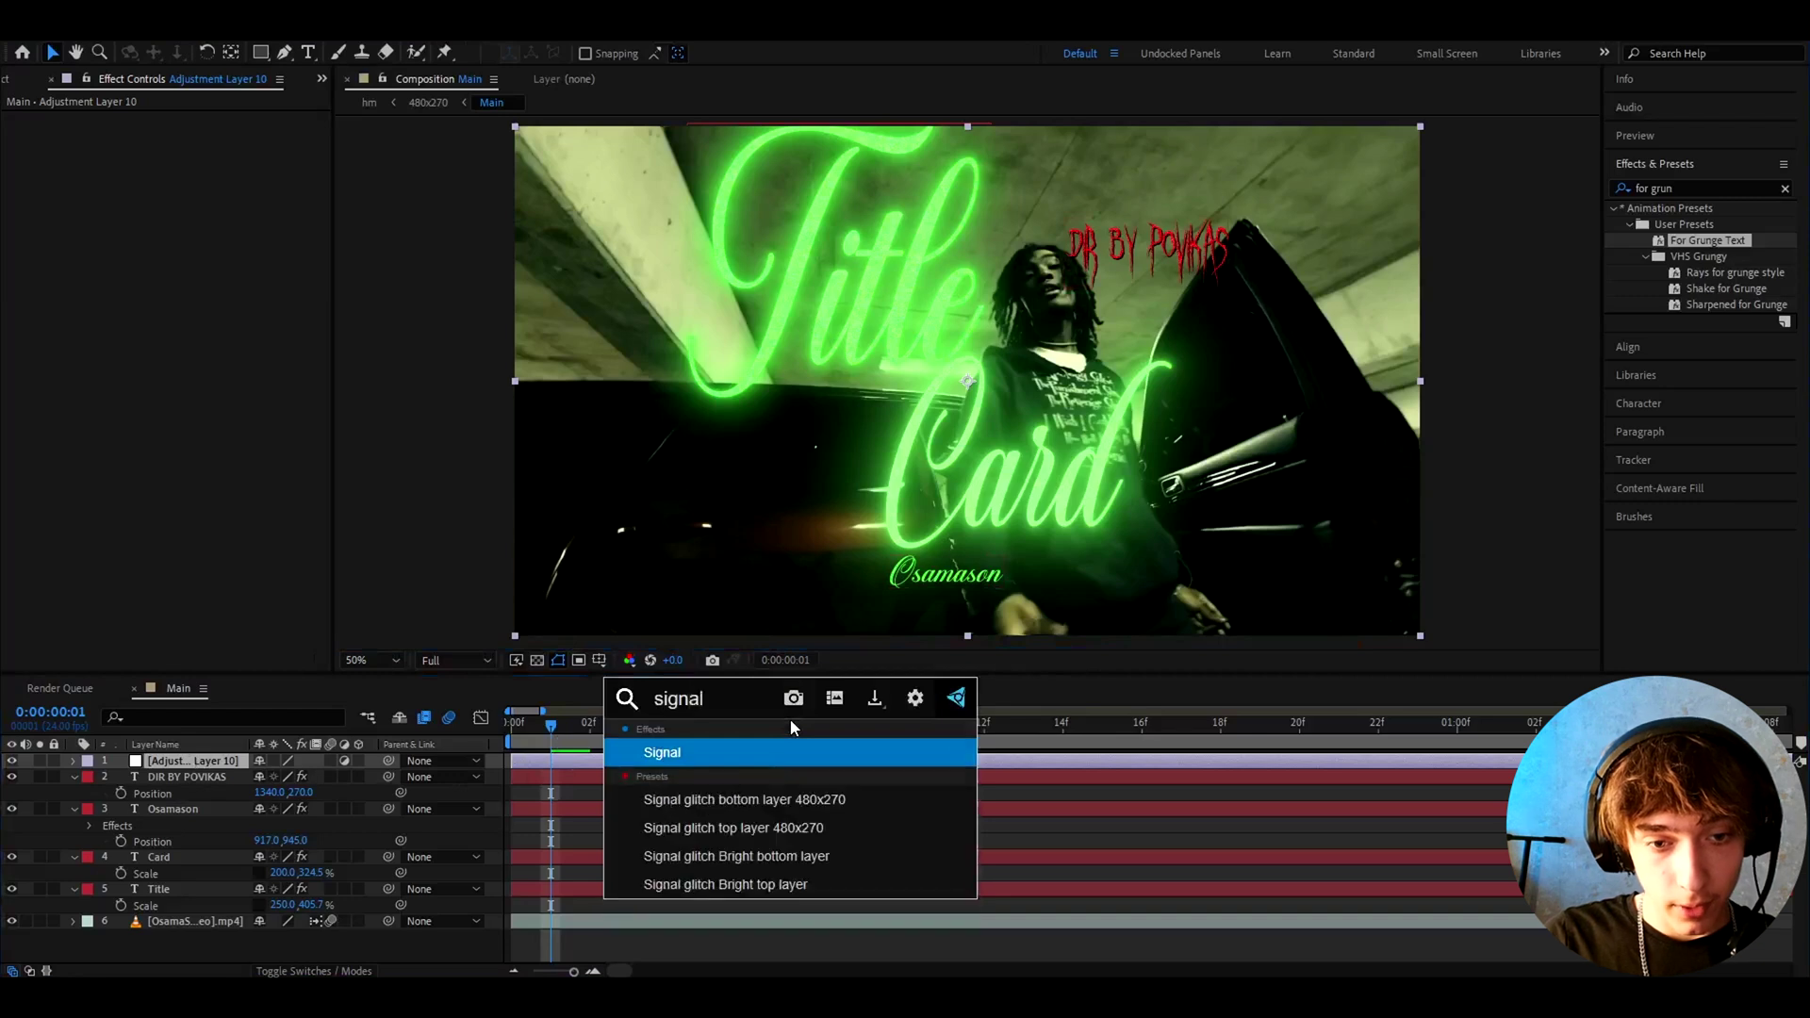
{"action": "left_click", "coordinate": [681, 751]}
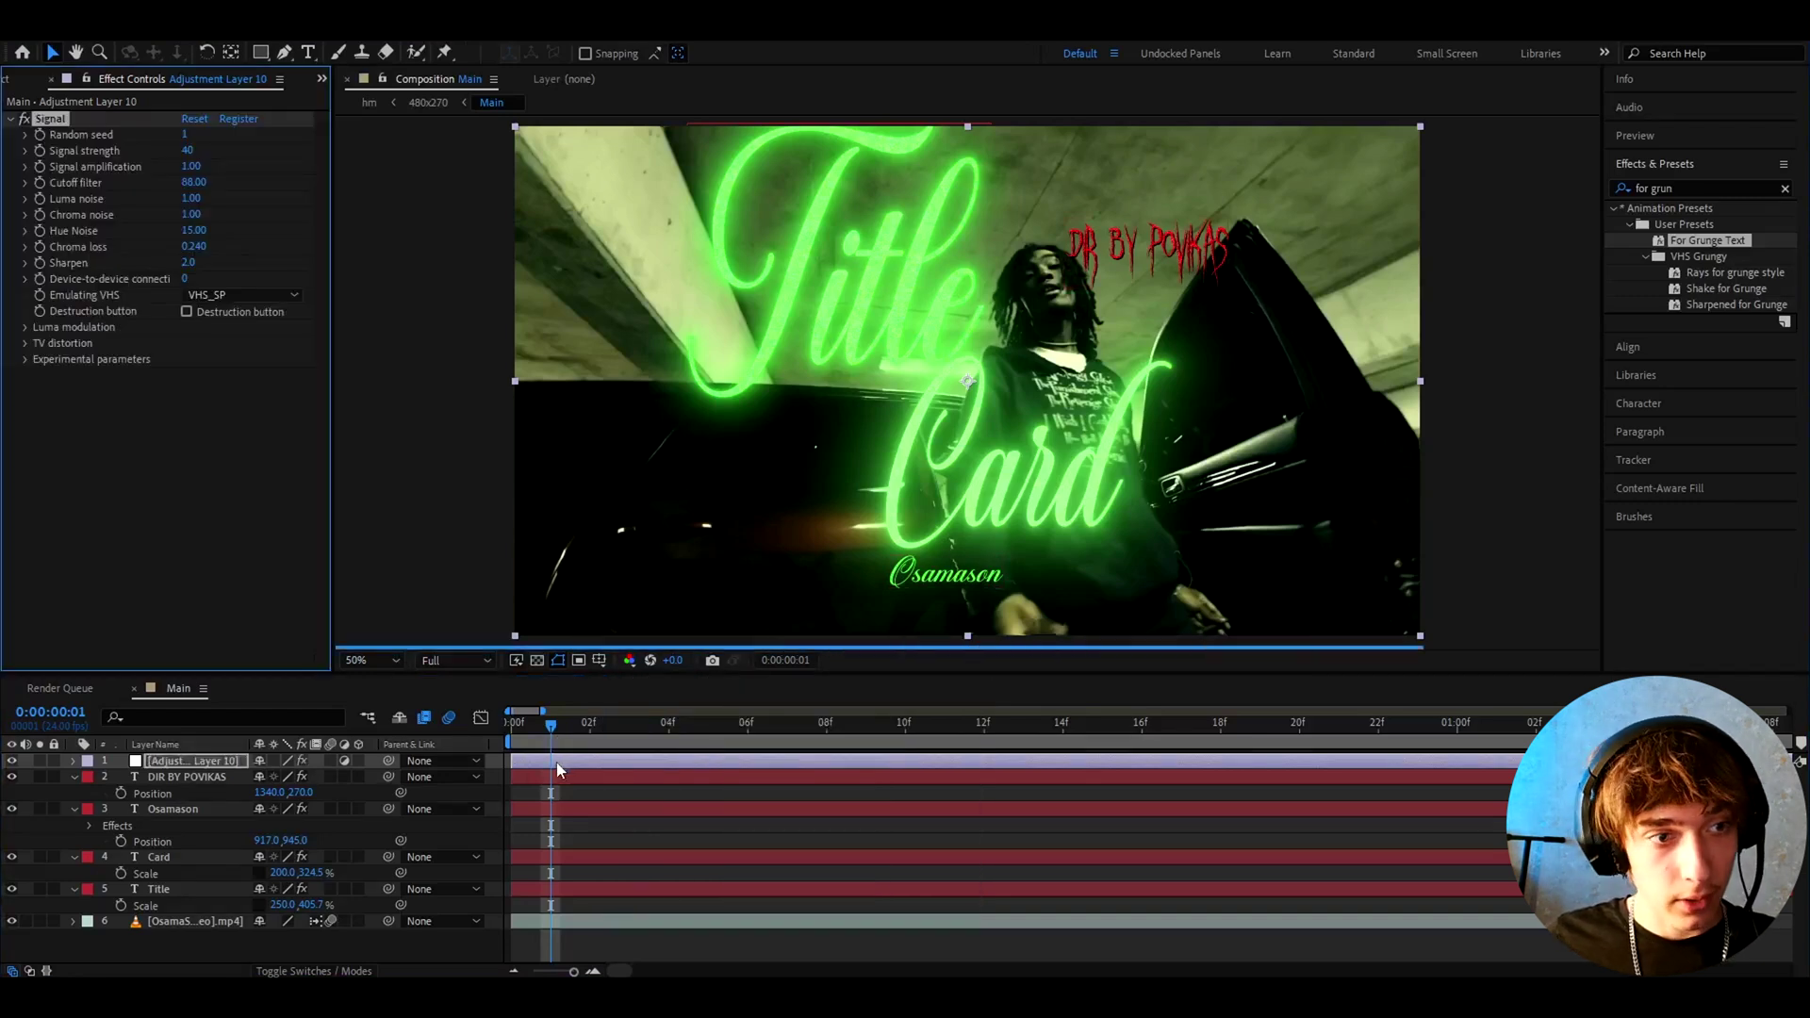
{"action": "left_click", "coordinate": [25, 328]}
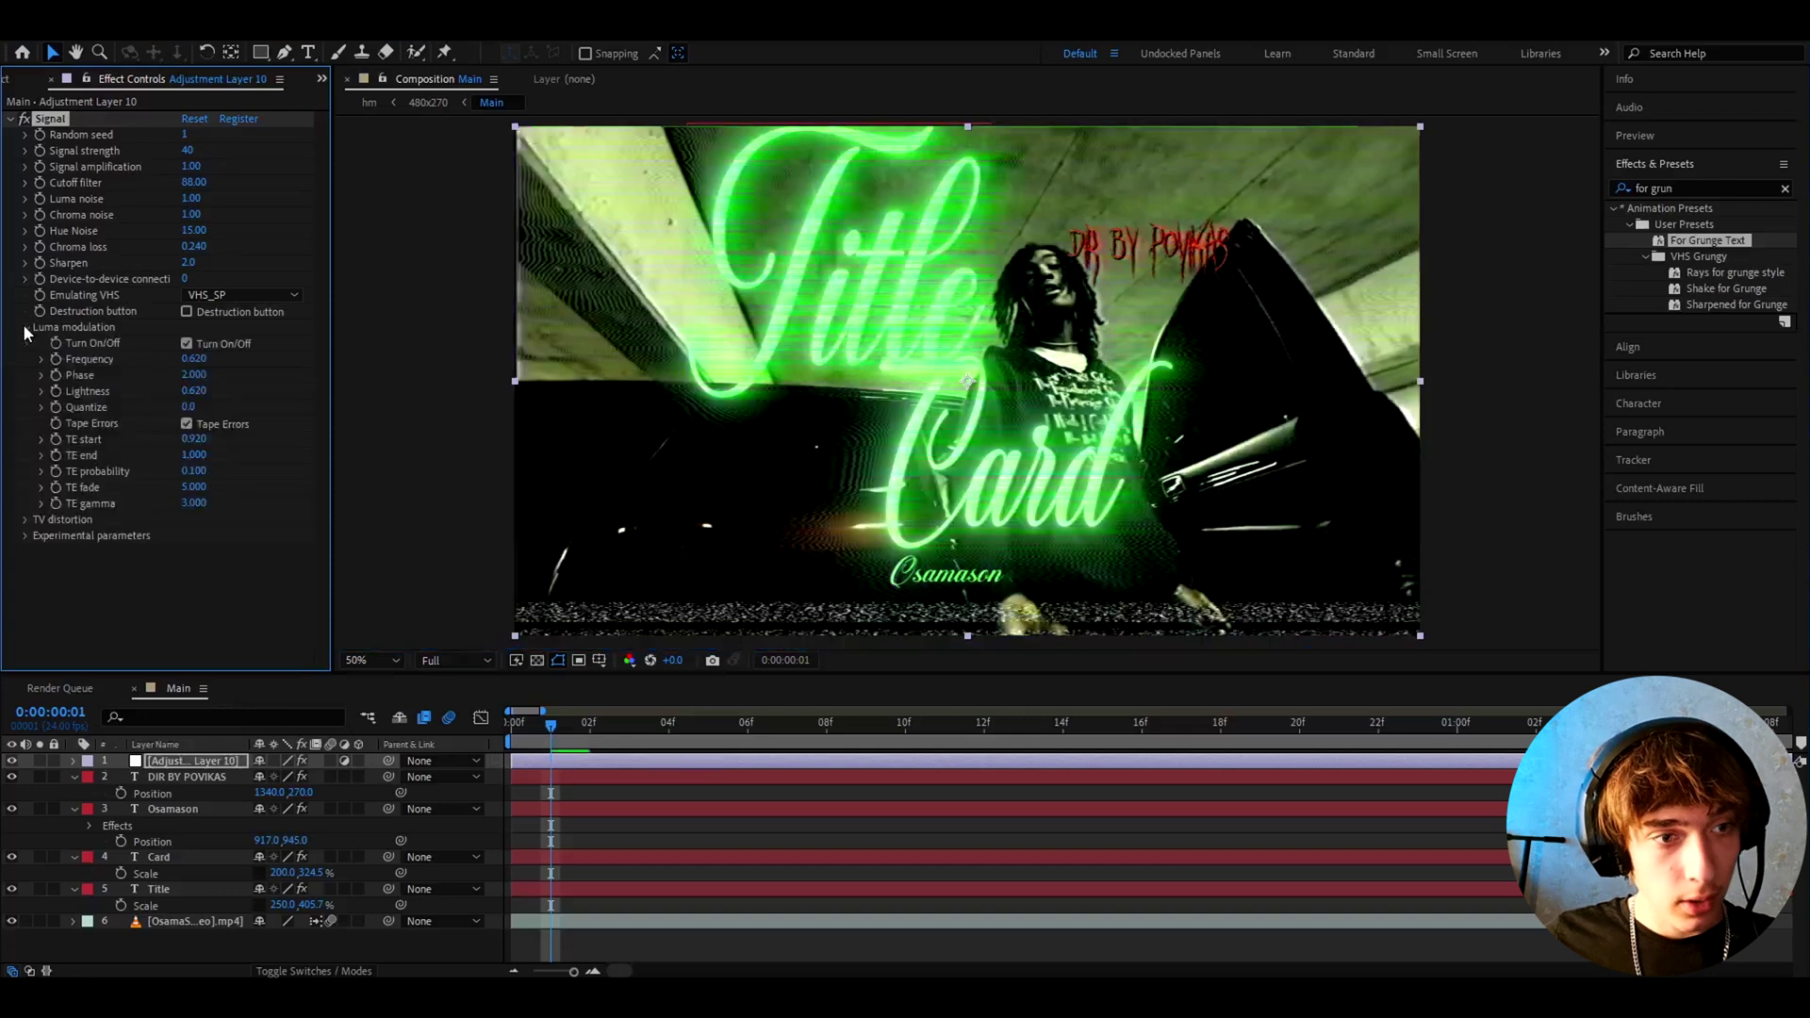
{"action": "left_click", "coordinate": [185, 423]}
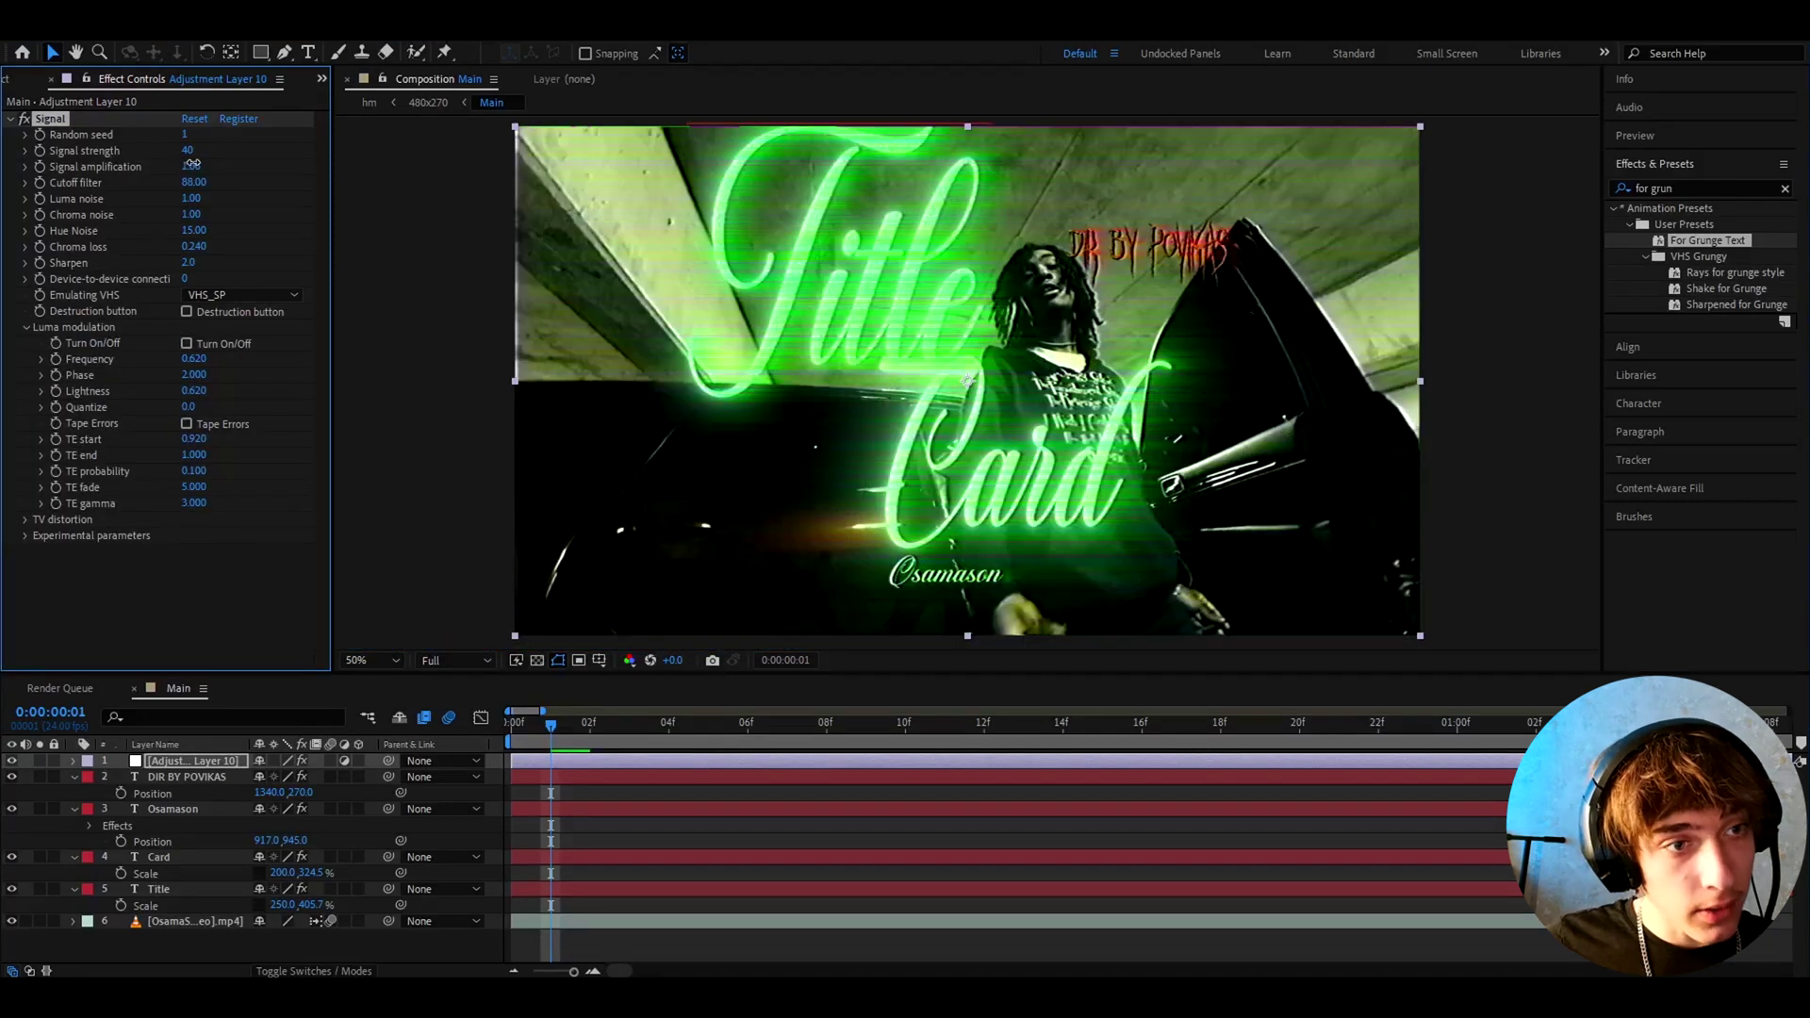
Set Signal amplification 0, Cutoff filter 100000, Hue Noise 1 and Chroma loss 0, then compare on/off
{"action": "left_click", "coordinate": [192, 165]}
{"action": "key", "text": "Tab"}
{"action": "type", "text": "100000"}
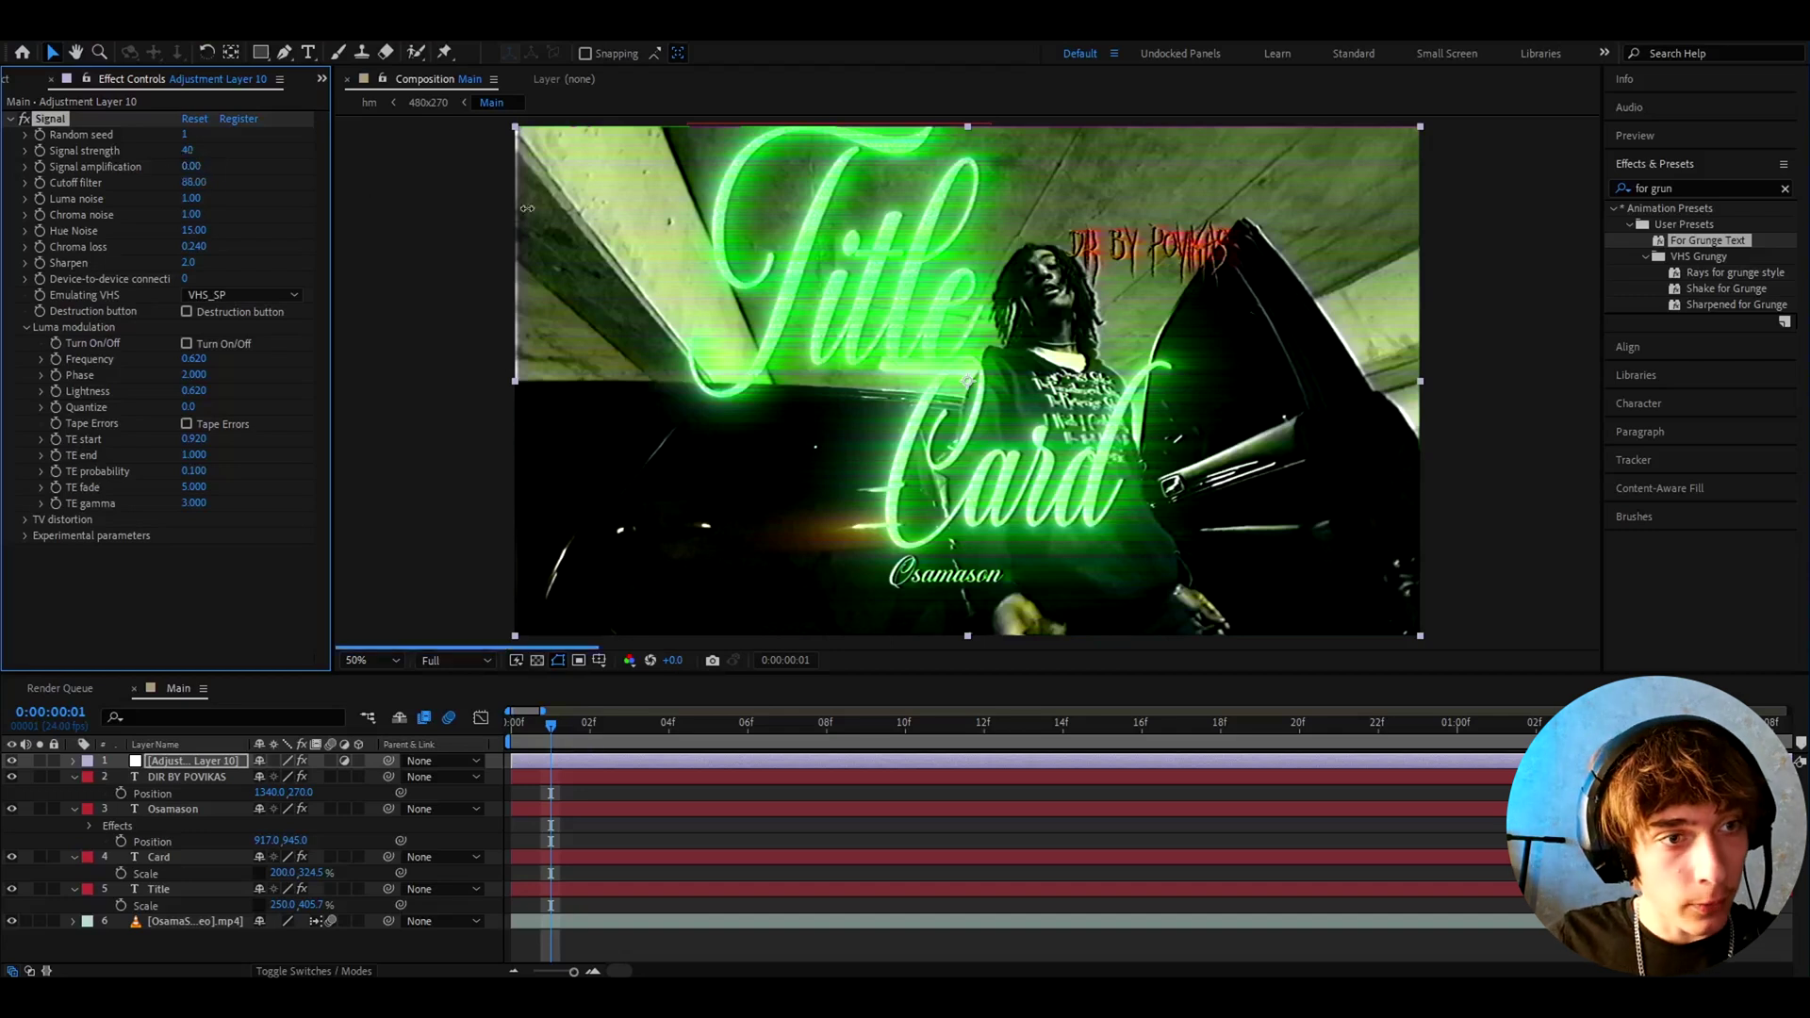
{"action": "key", "text": "Return"}
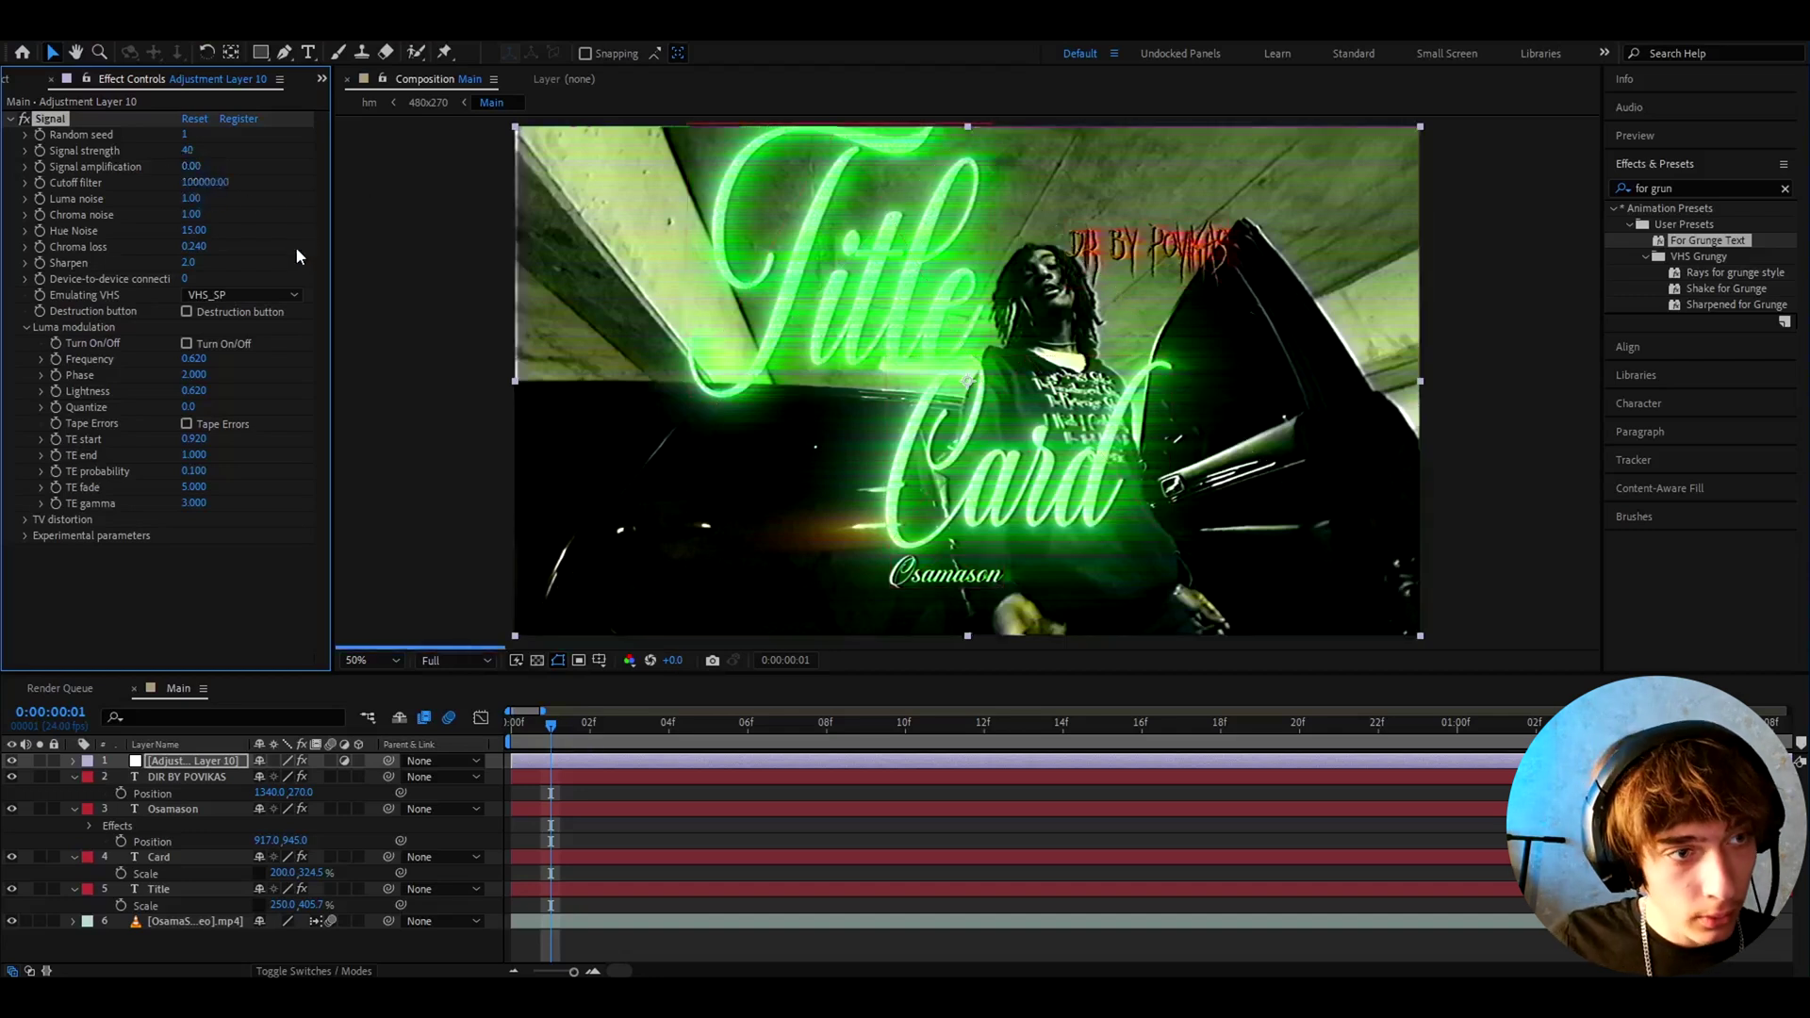
{"action": "left_click", "coordinate": [193, 230]}
{"action": "type", "text": "1"}
{"action": "key", "text": "Tab"}
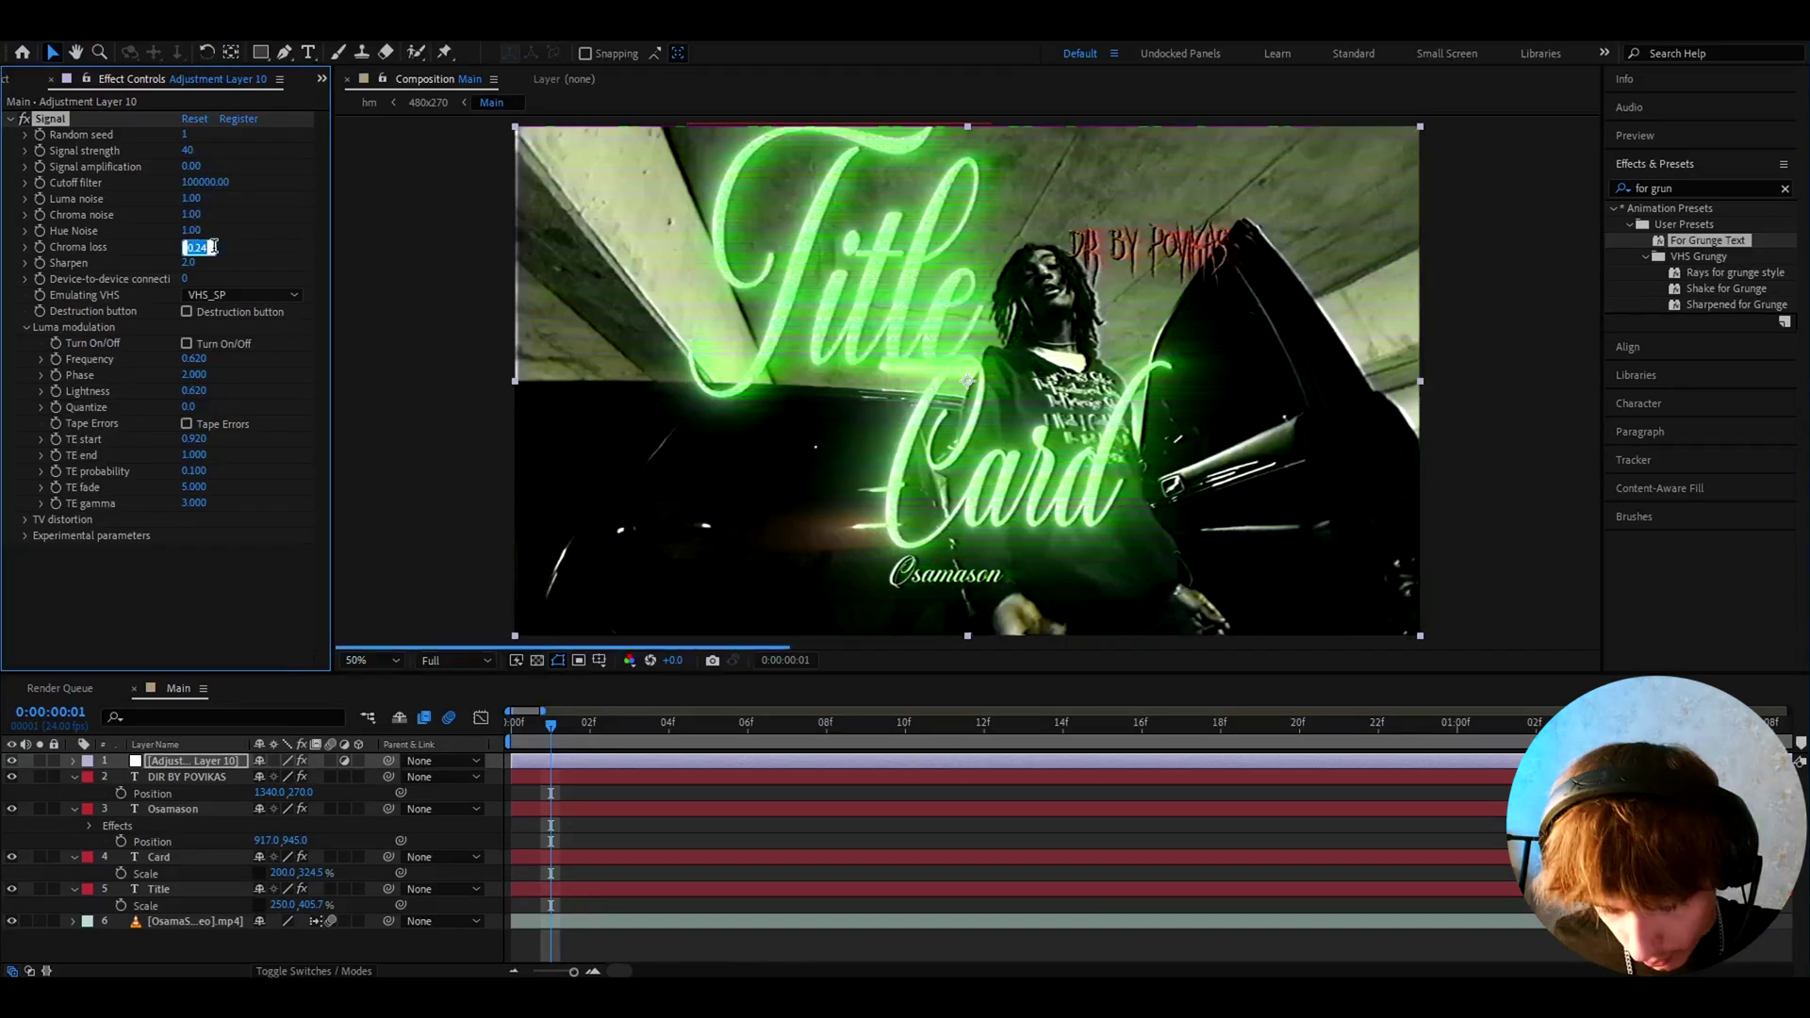
{"action": "type", "text": "0"}
{"action": "key", "text": "Return"}
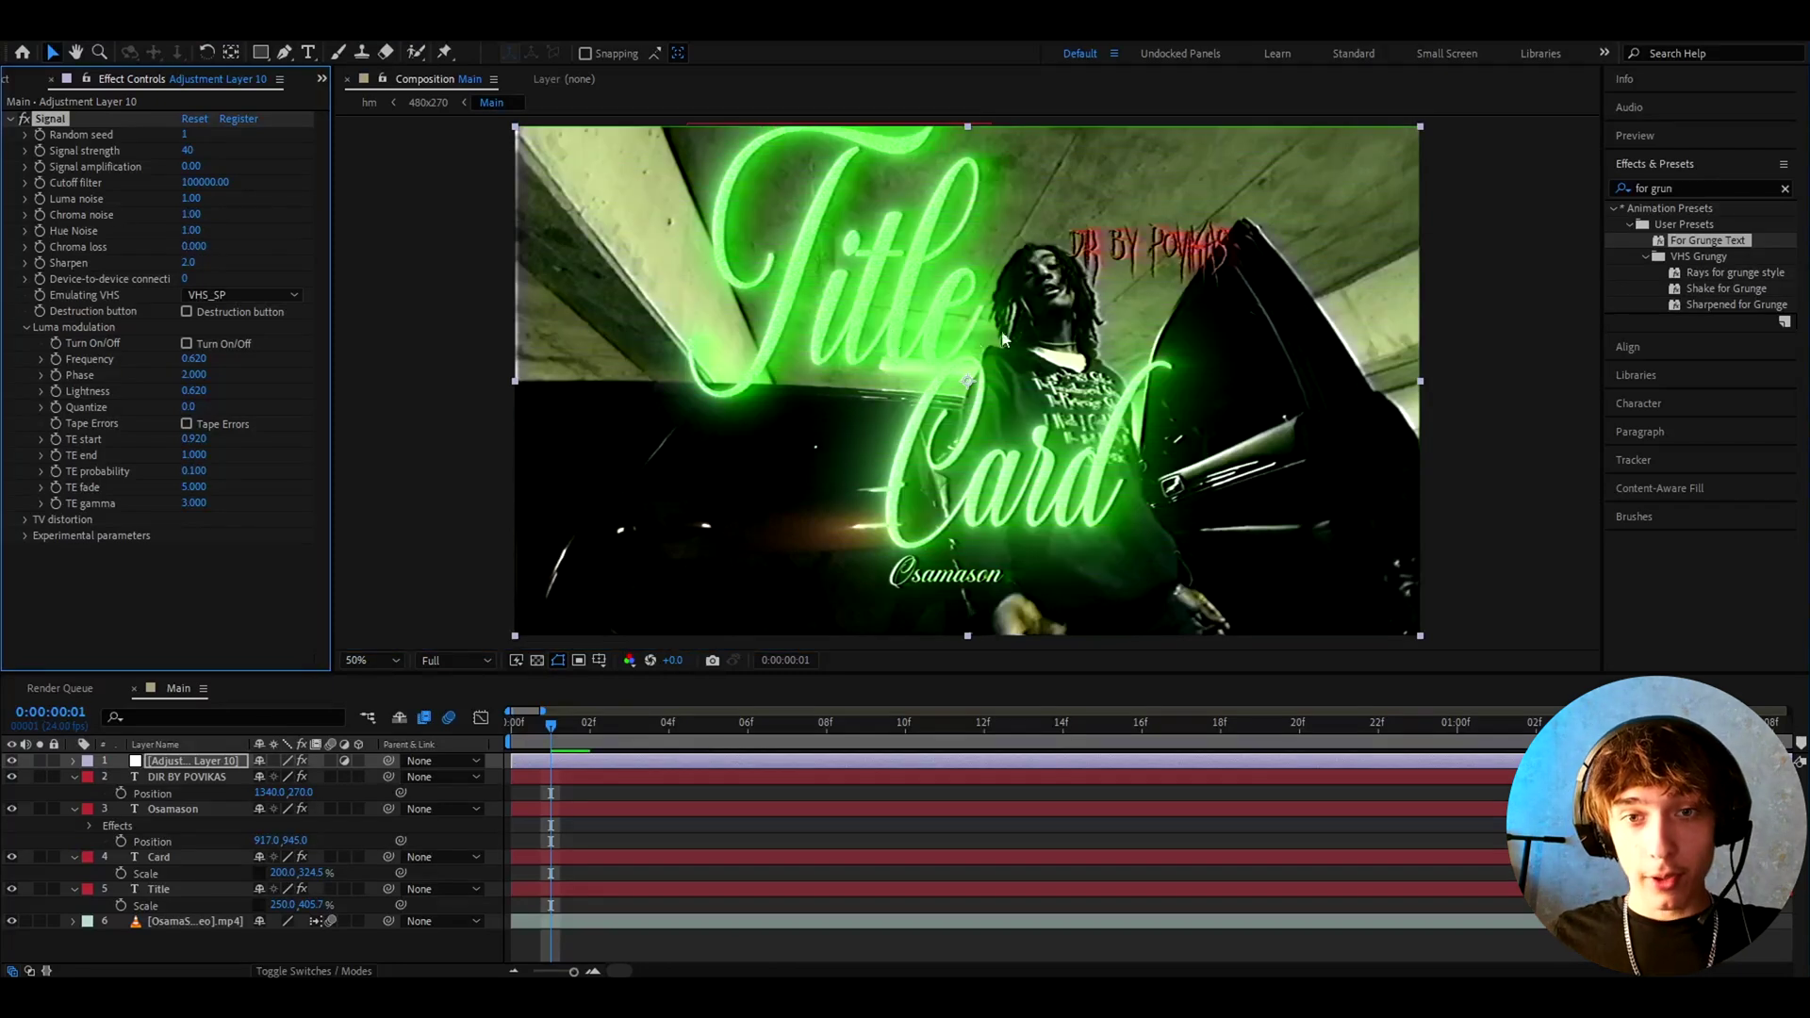
{"action": "left_click", "coordinate": [12, 761]}
{"action": "left_click", "coordinate": [11, 761]}
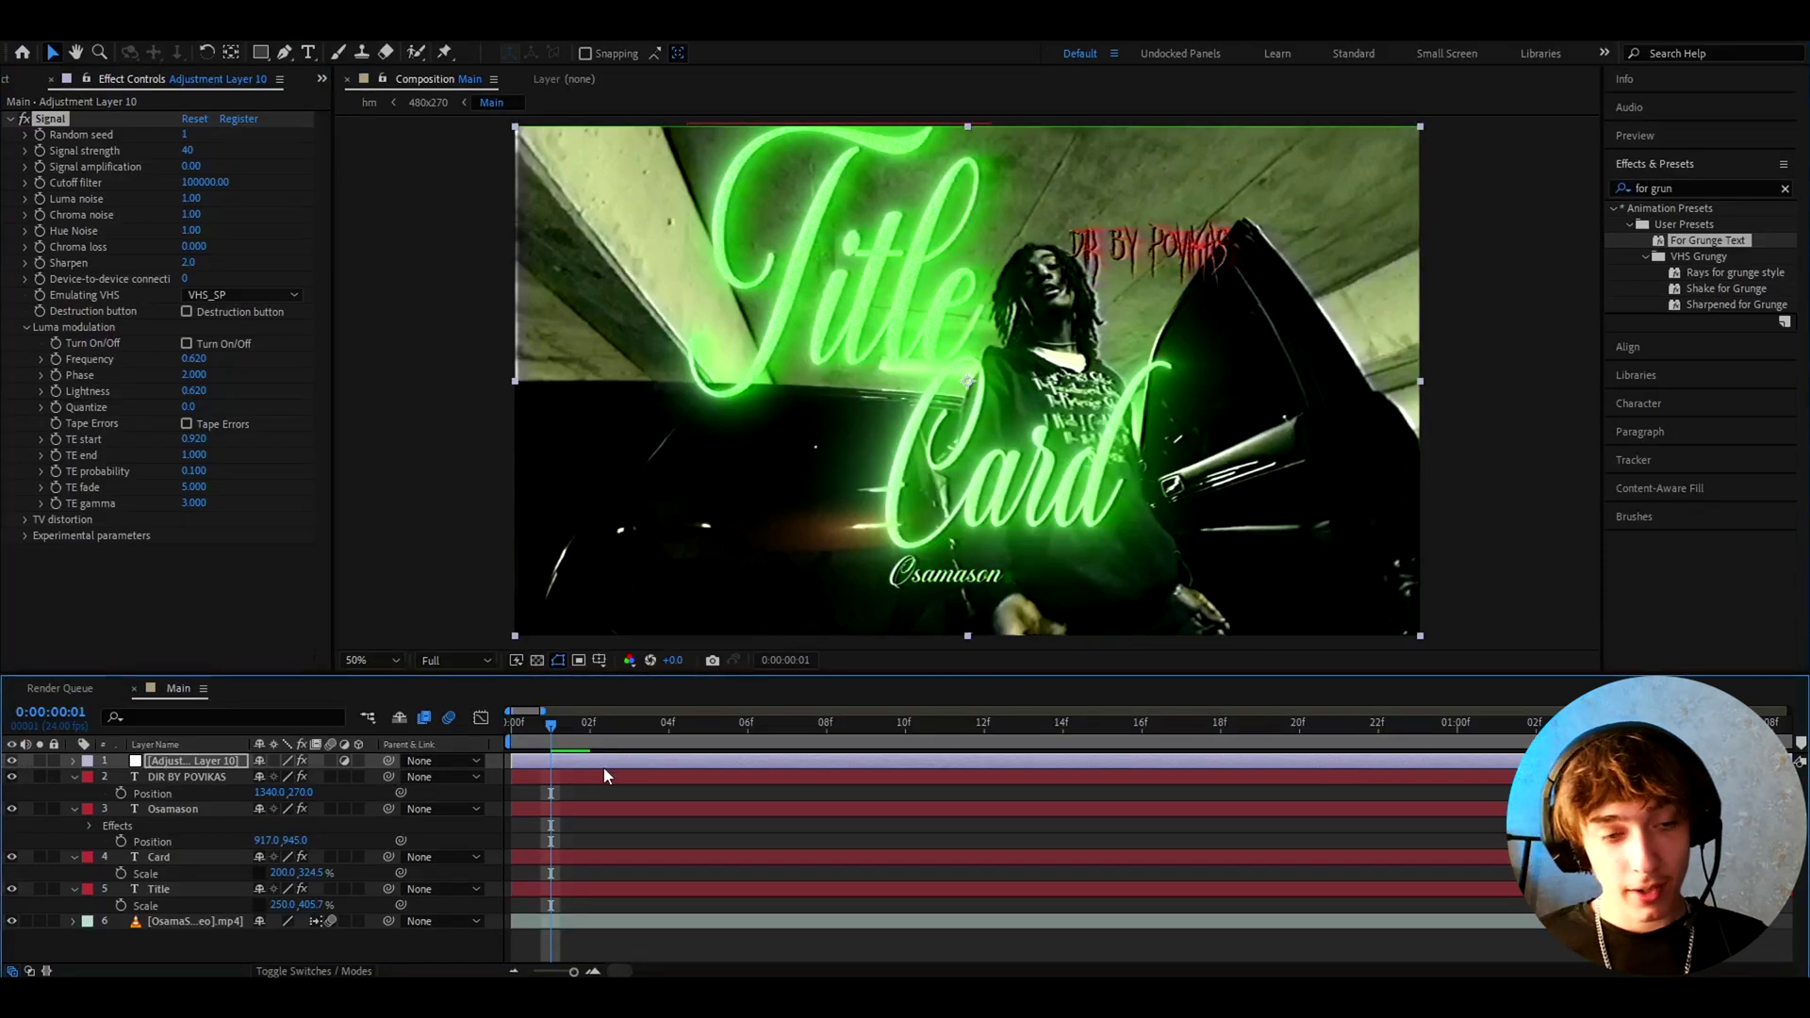
Pre-compose the title text and footage layers into a composition named 'Normal'
{"action": "left_click_drag", "start_coordinate": [115, 755], "coordinate": [173, 958]}
{"action": "right_click", "coordinate": [546, 762]}
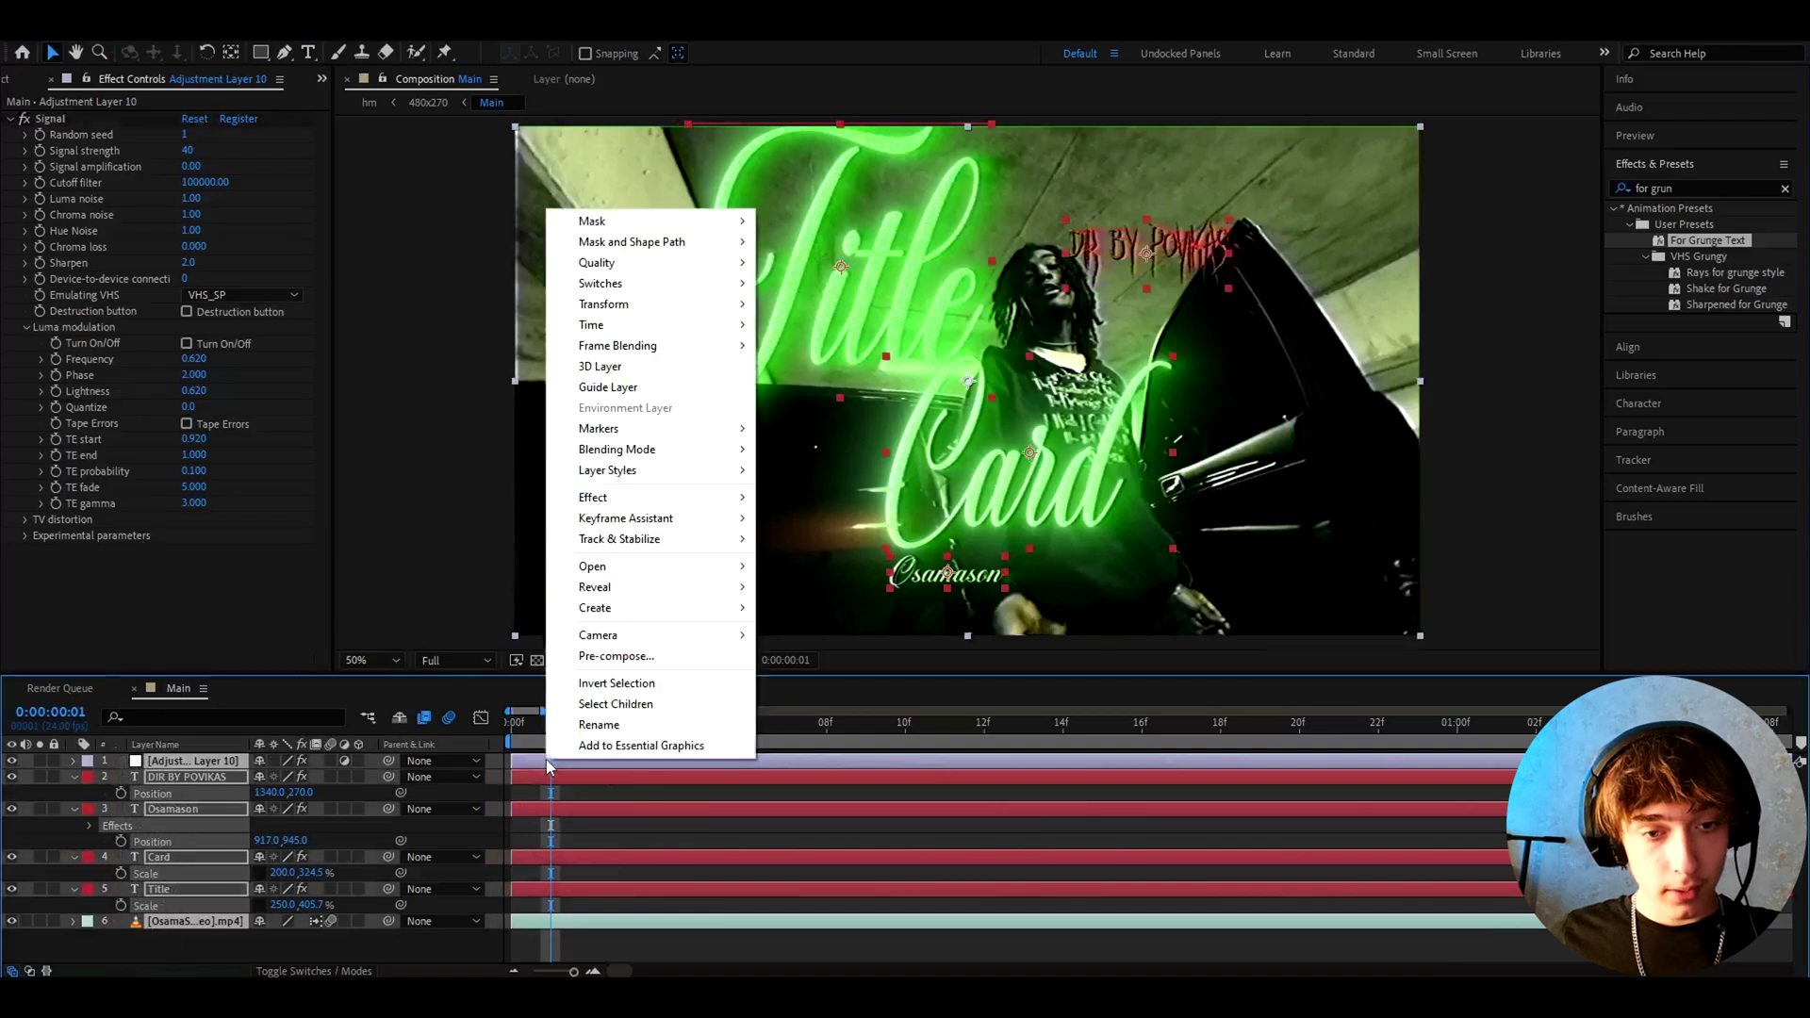
{"action": "left_click", "coordinate": [622, 659]}
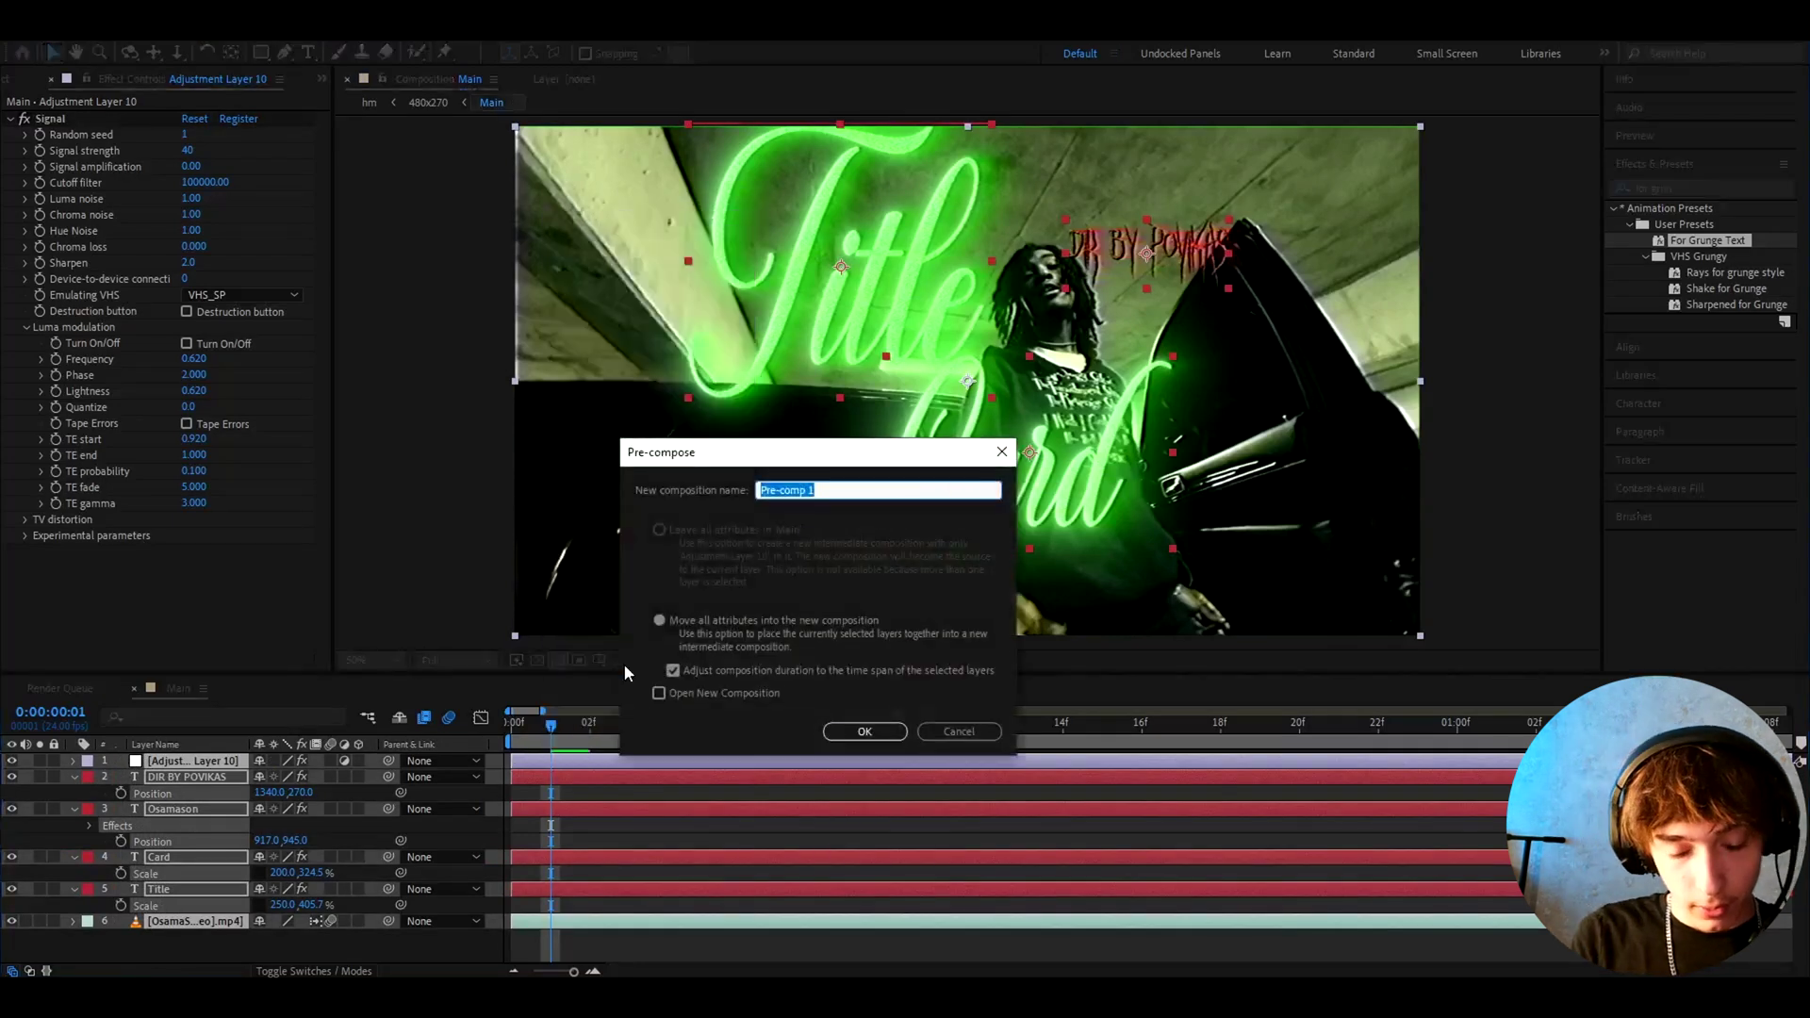
{"action": "type", "text": "Normal"}
{"action": "key", "text": "Return"}
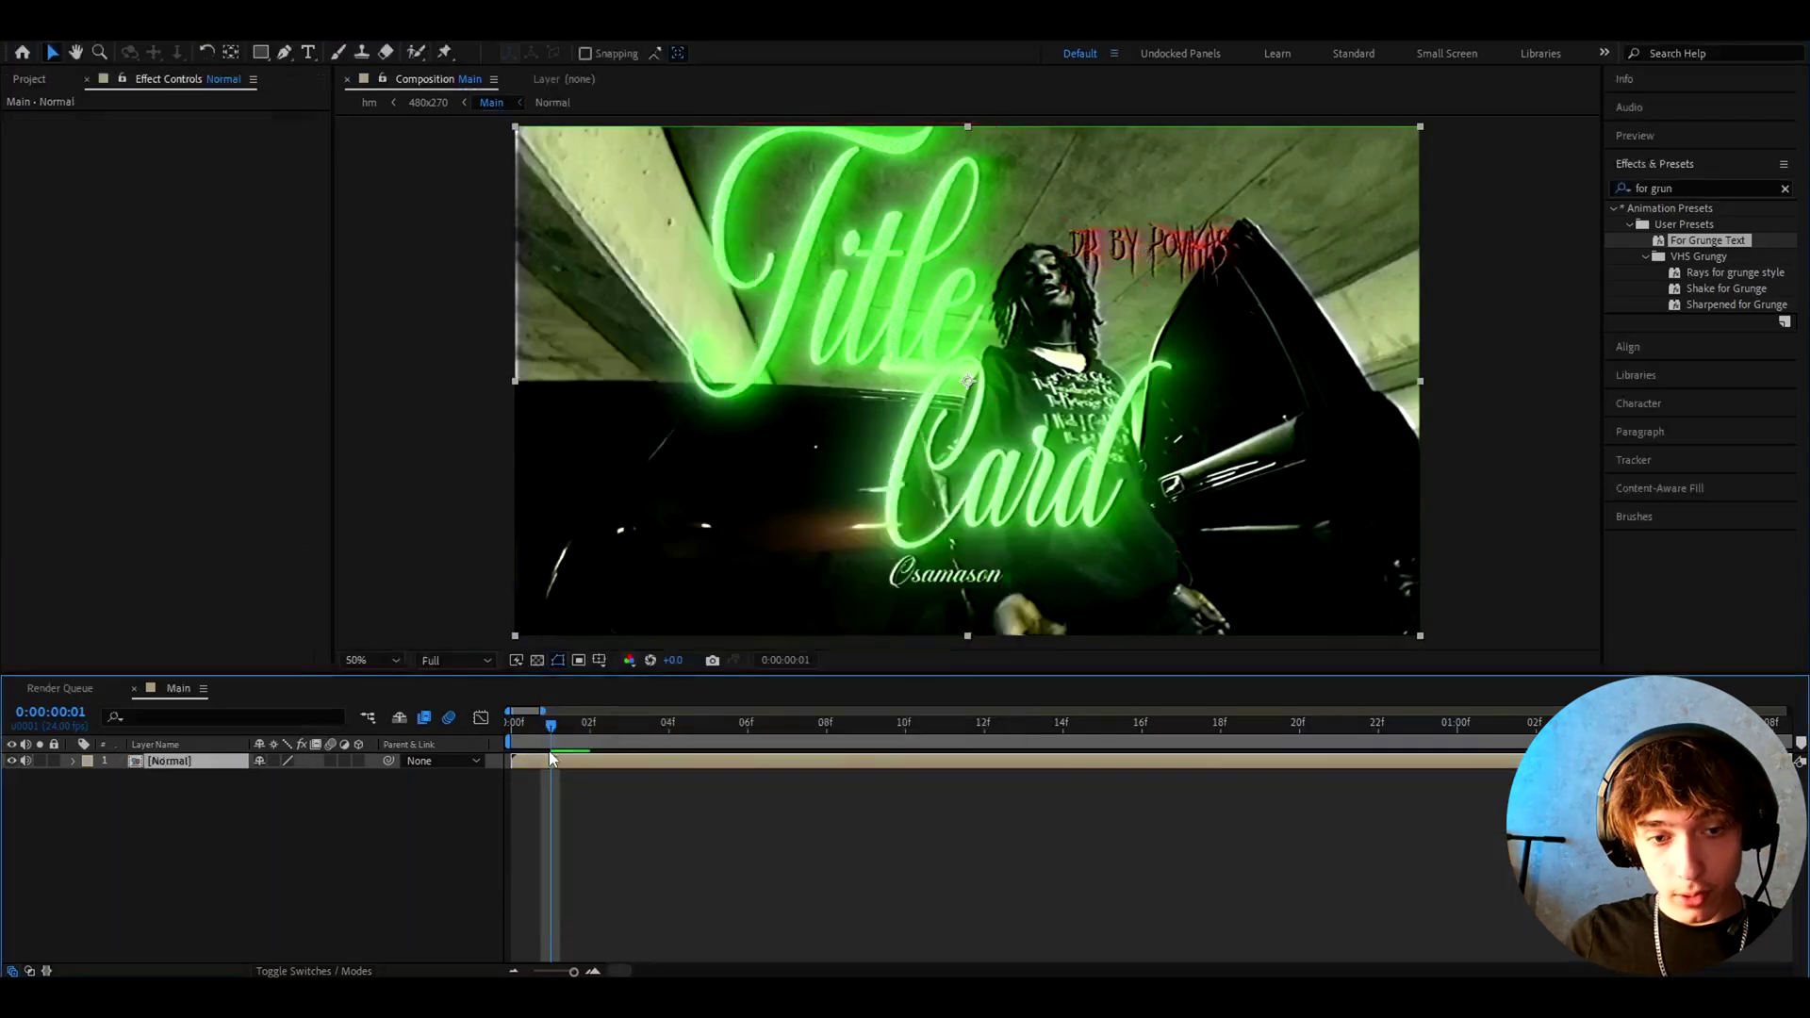
Pre-compose the Normal layer into a '480x270' composition, moving all attributes
{"action": "right_click", "coordinate": [549, 760]}
{"action": "left_click", "coordinate": [655, 651]}
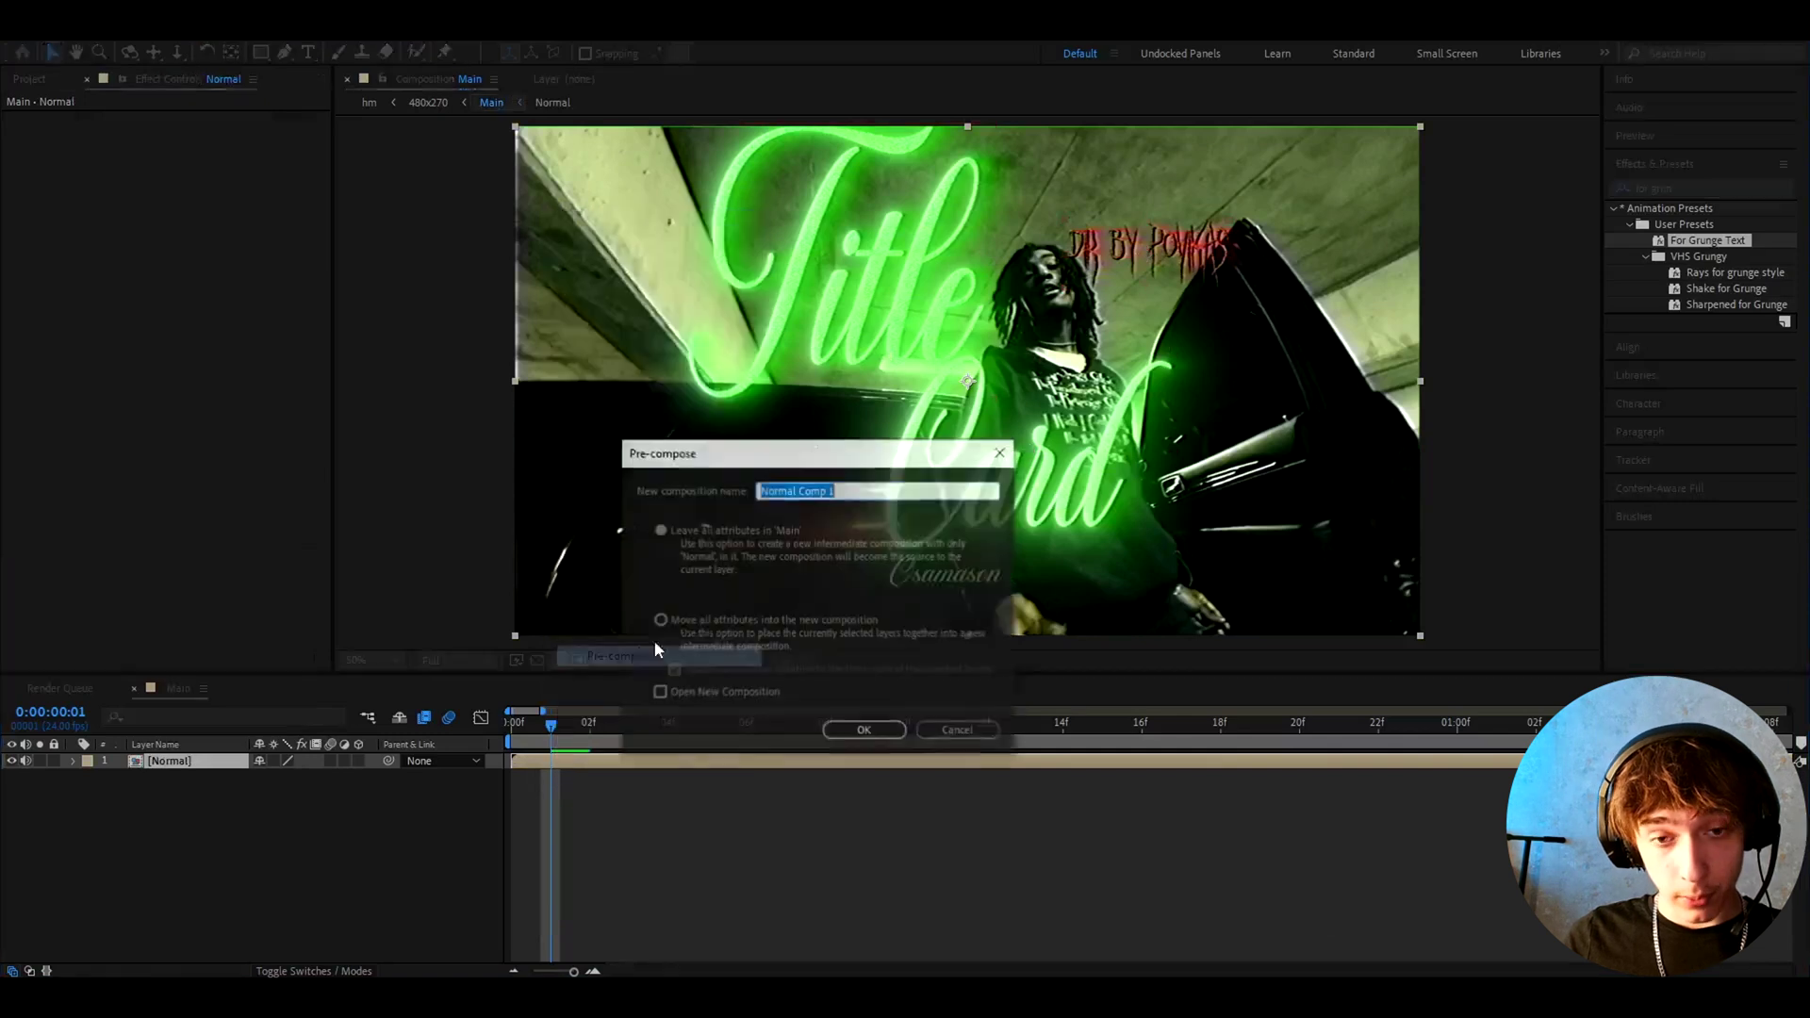
{"action": "type", "text": "480"}
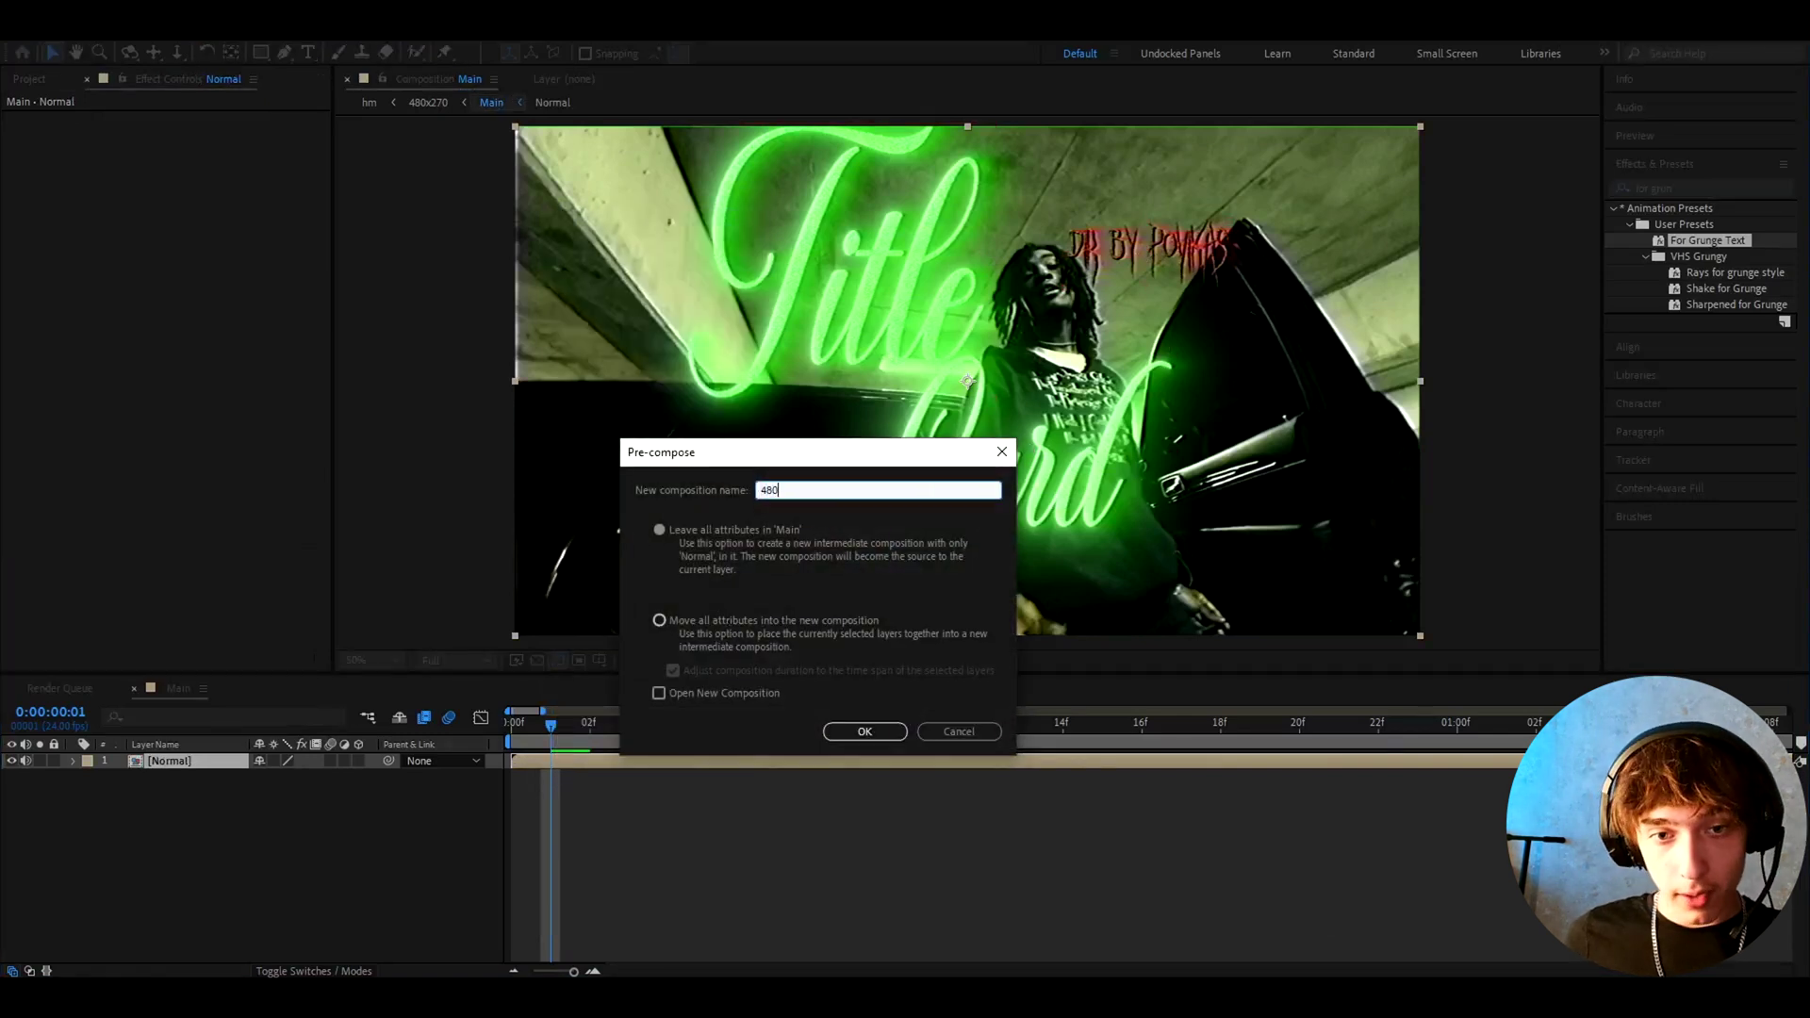
{"action": "type", "text": "x270"}
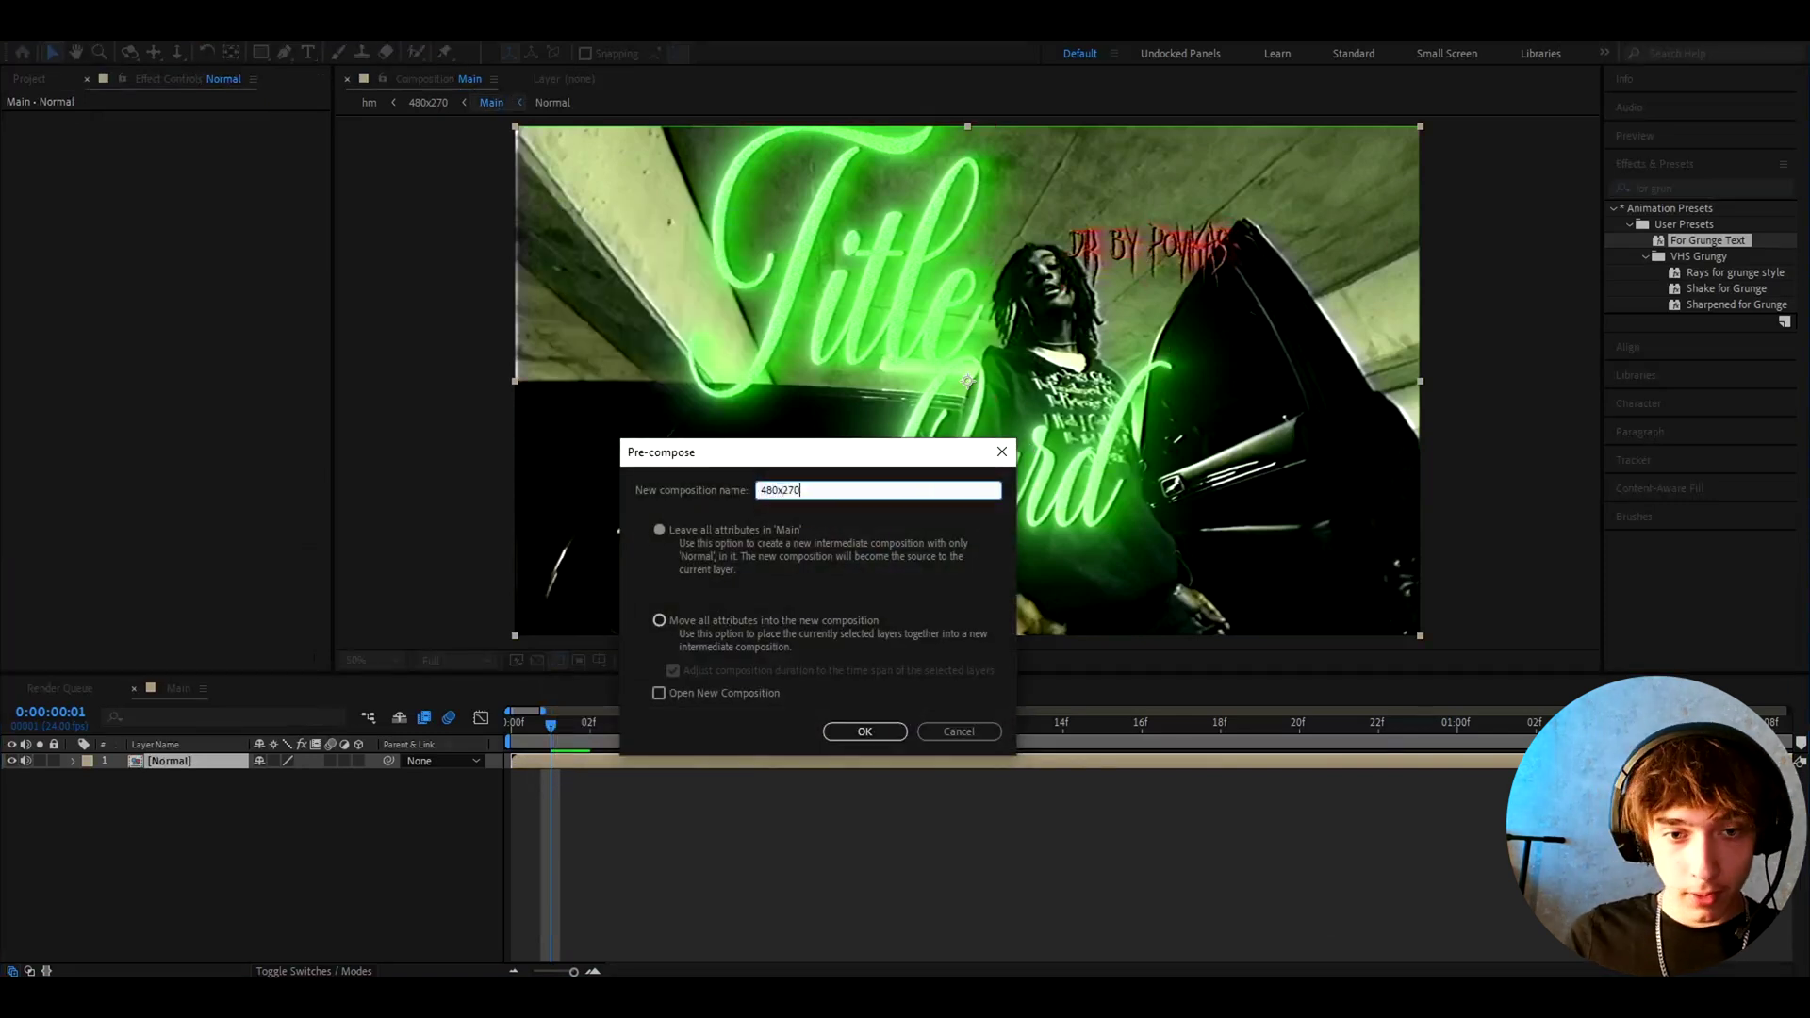
{"action": "left_click", "coordinate": [659, 621]}
{"action": "left_click", "coordinate": [856, 732]}
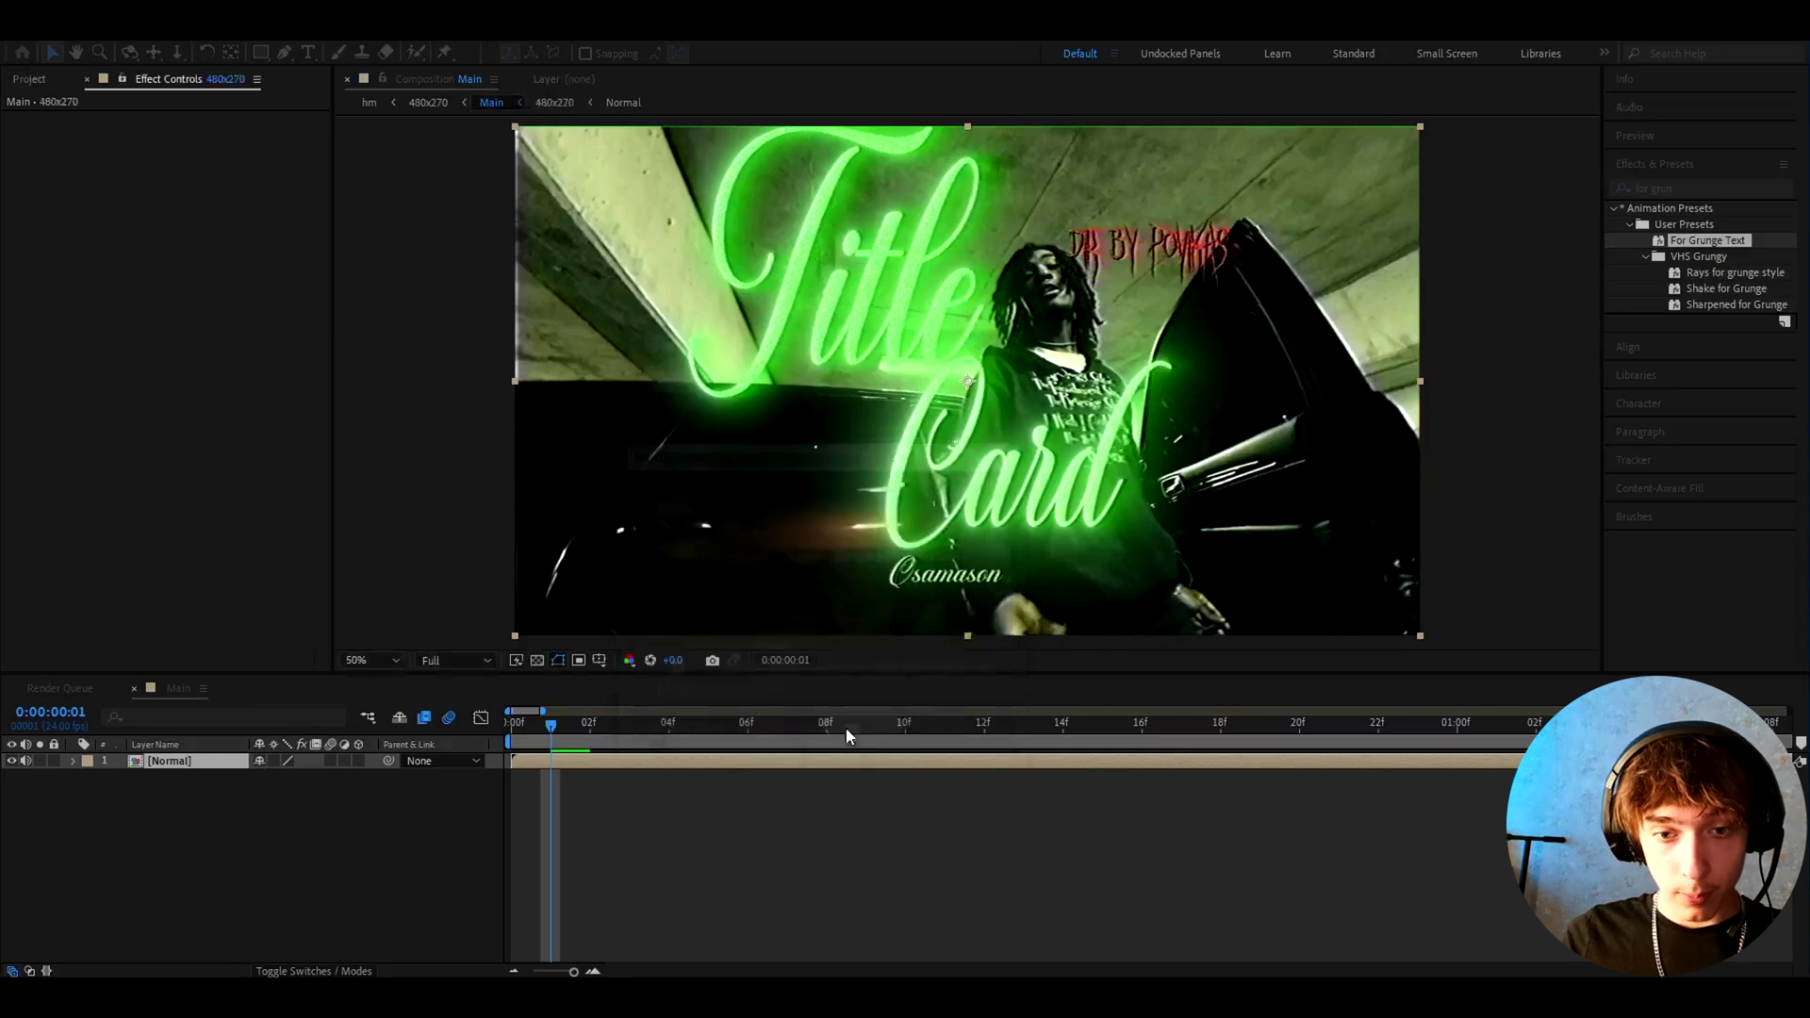
Open the 480x270 comp and set its Composition Settings size to 480 × 270 px
{"action": "double_click", "coordinate": [527, 764]}
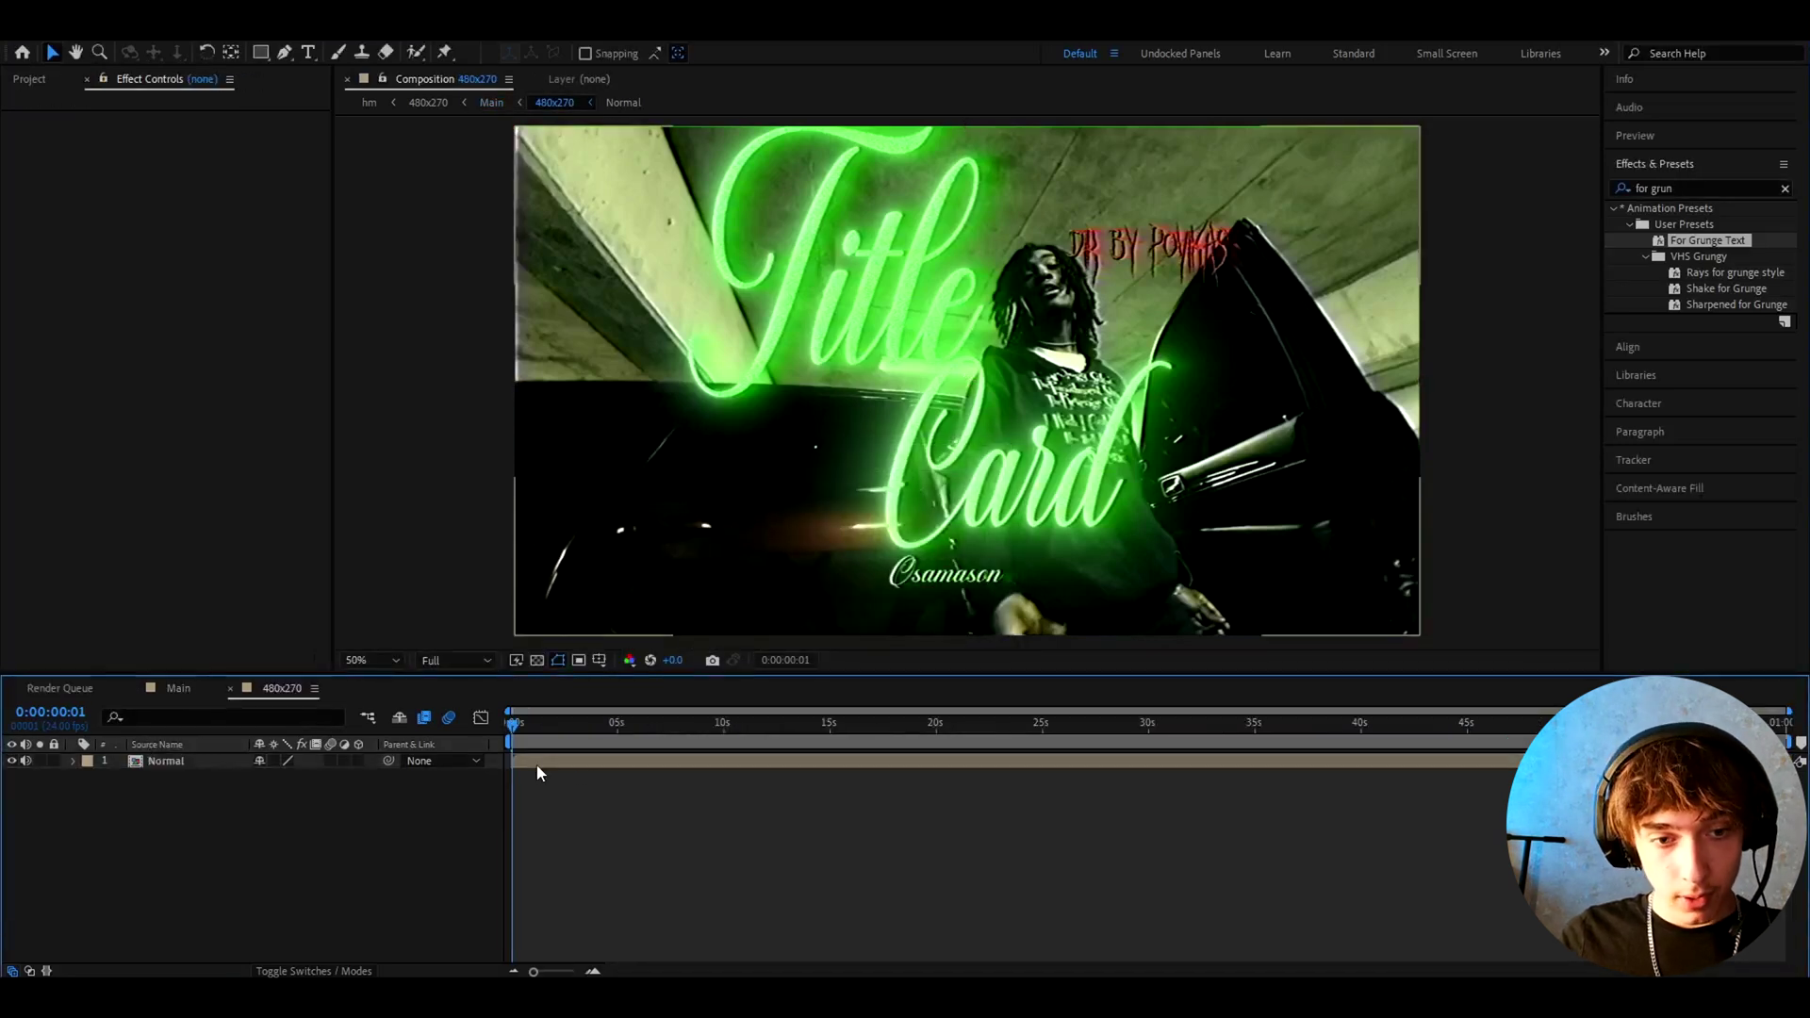
{"action": "left_click", "coordinate": [537, 766]}
{"action": "left_click", "coordinate": [97, 42]}
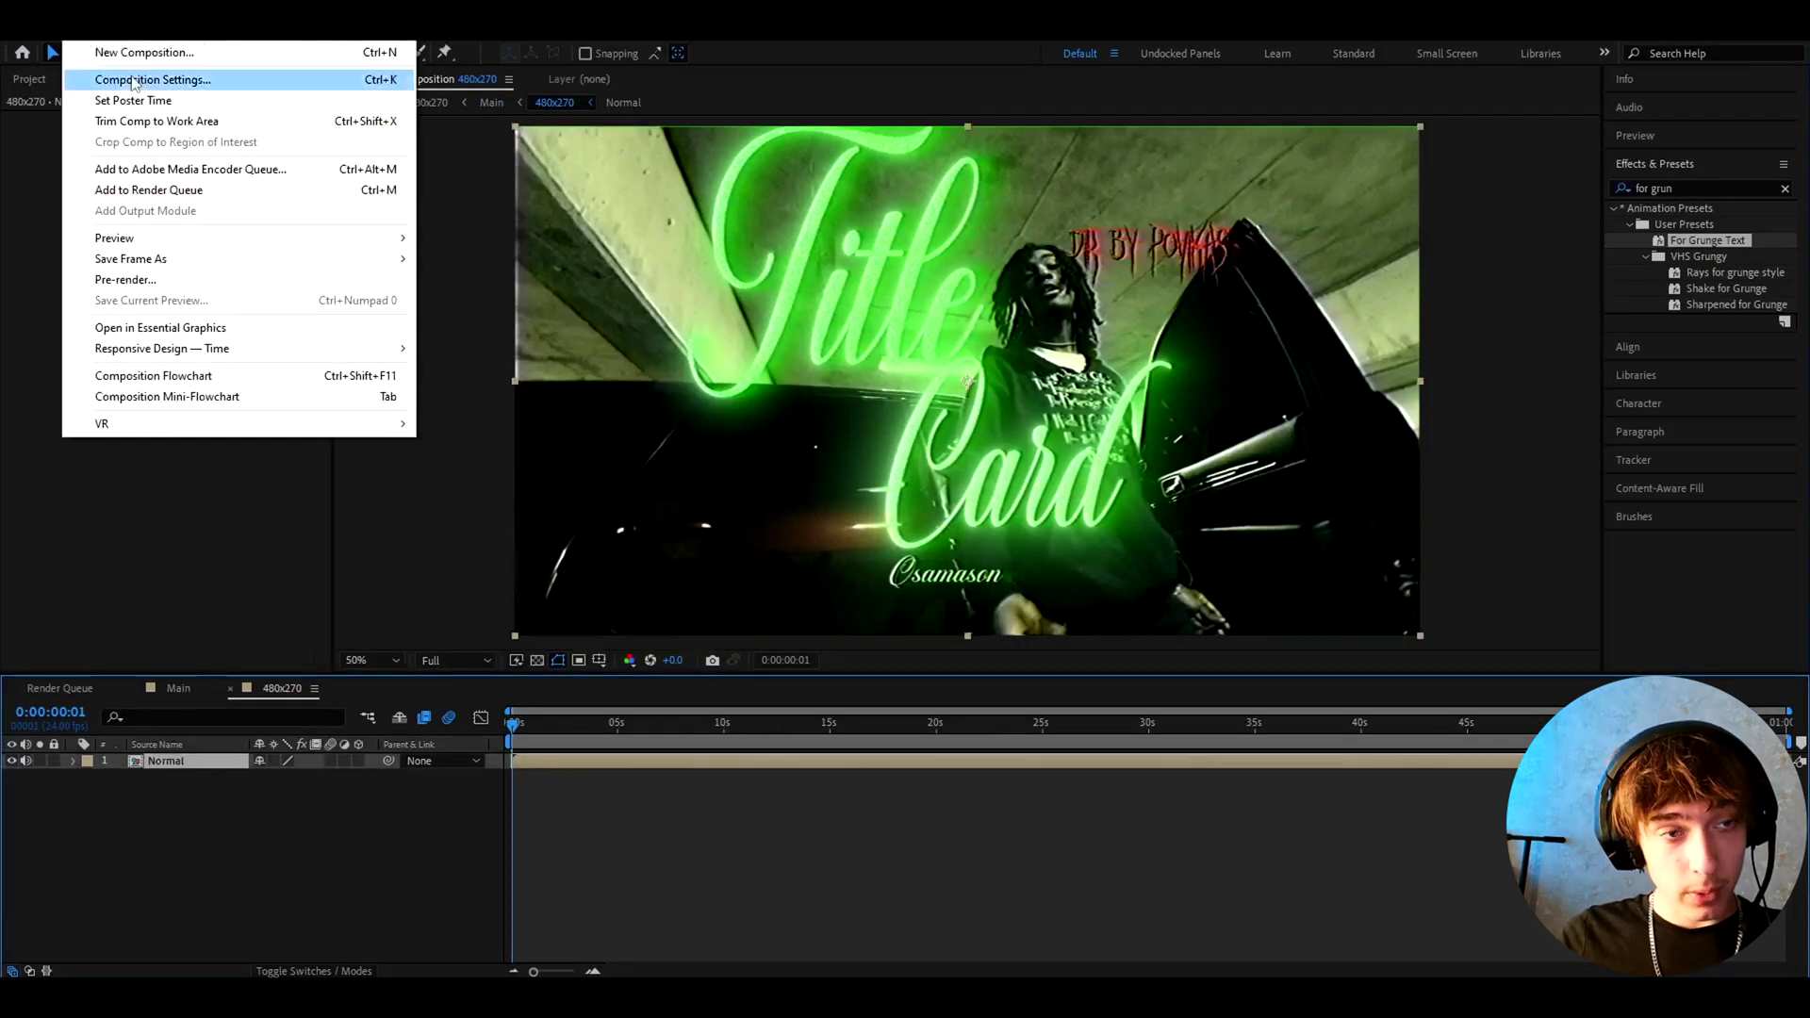
{"action": "left_click", "coordinate": [141, 76]}
{"action": "left_click", "coordinate": [846, 470]}
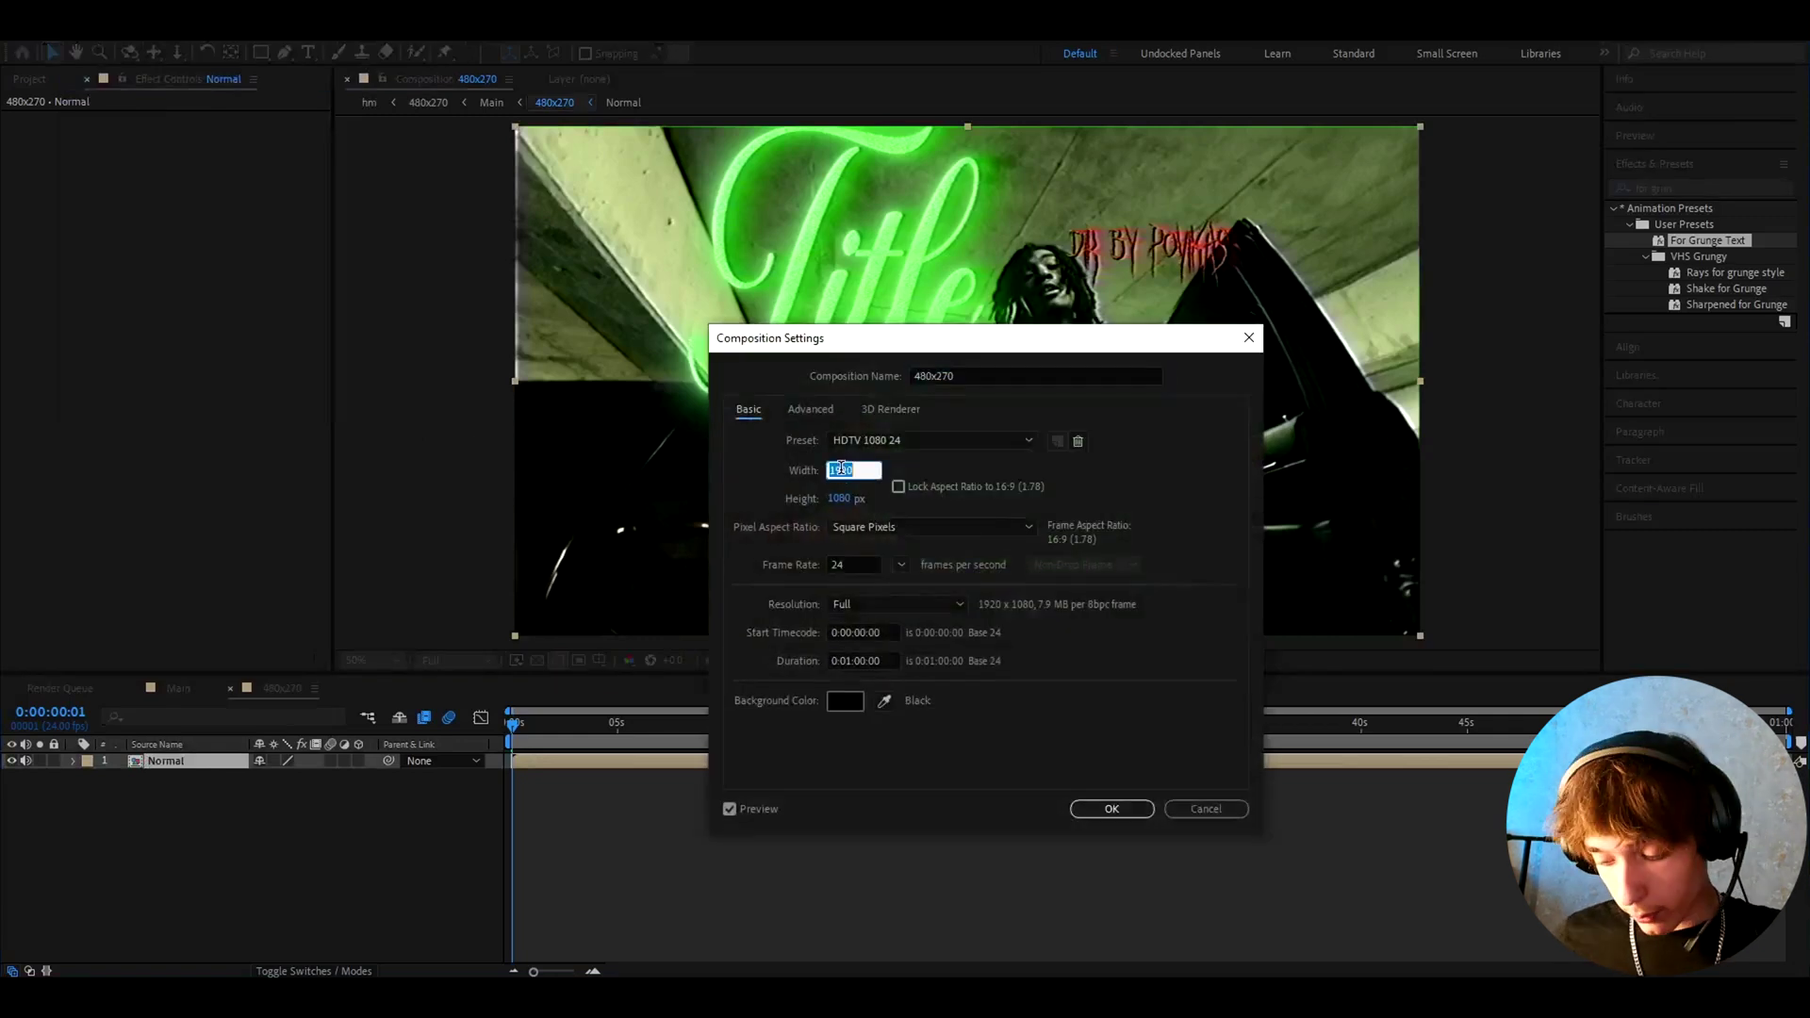
{"action": "type", "text": "480"}
{"action": "key", "text": "Return"}
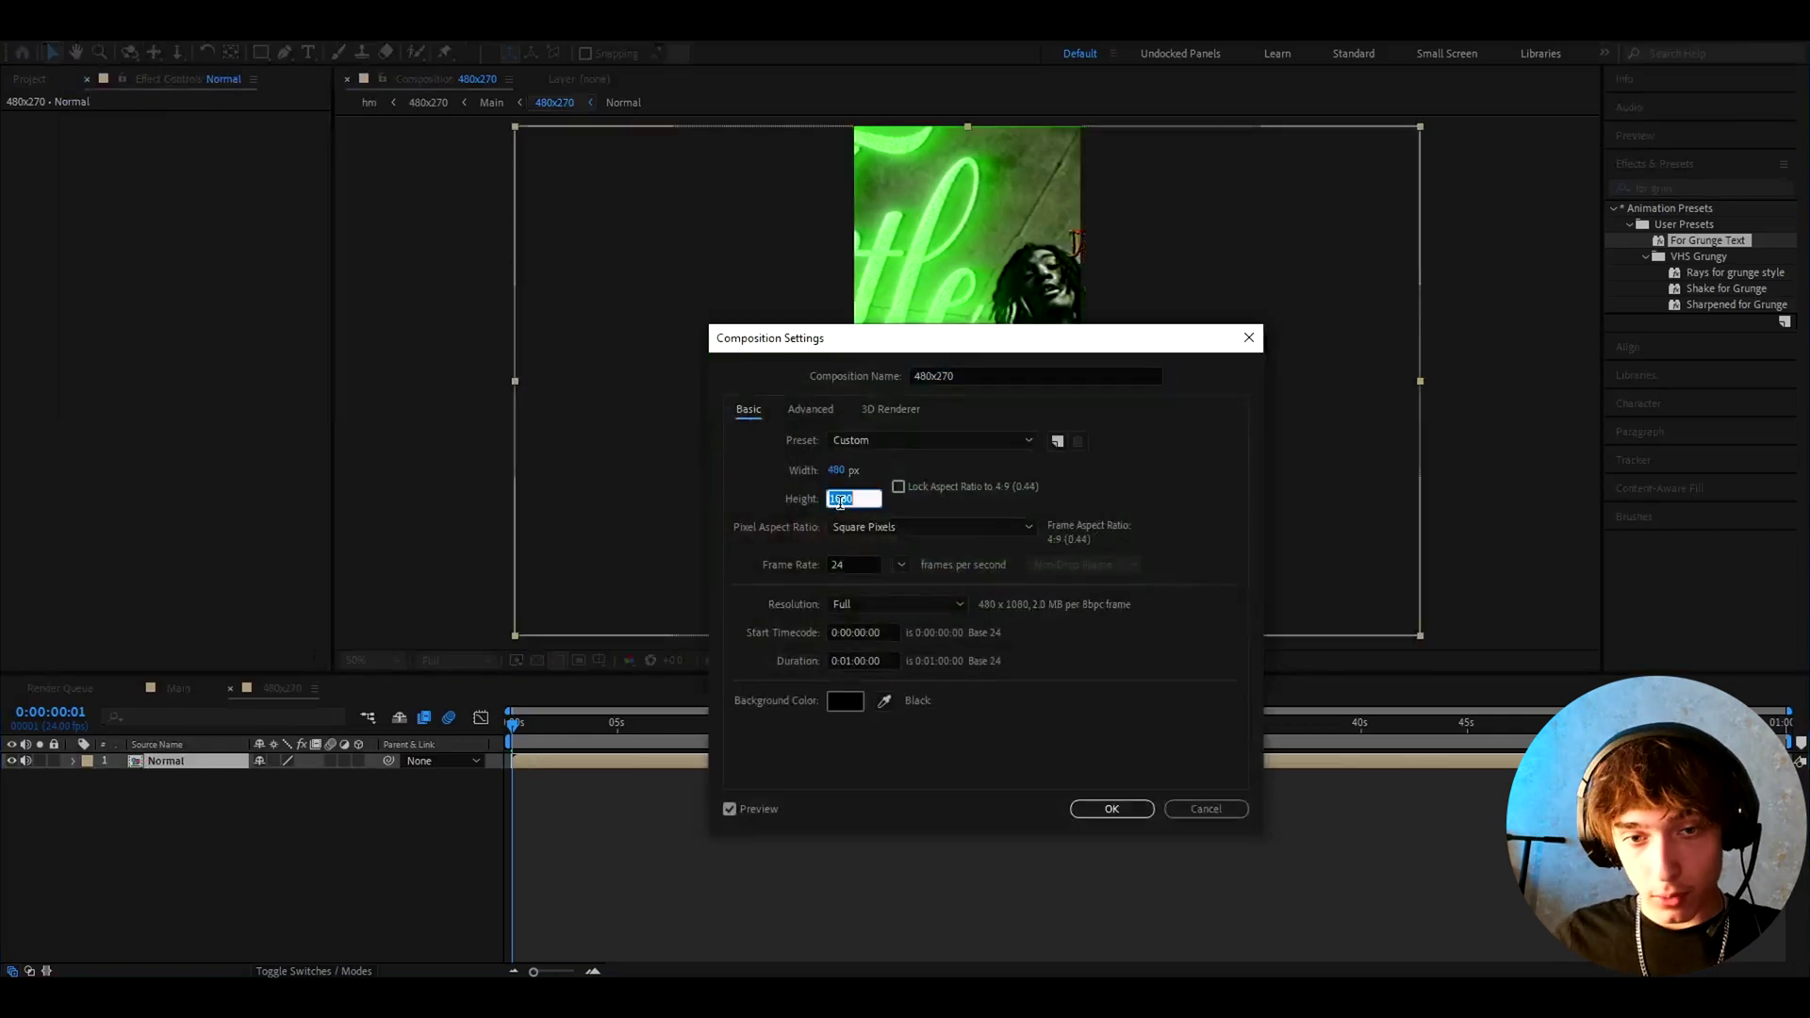
{"action": "type", "text": "270"}
{"action": "key", "text": "Return"}
{"action": "left_click", "coordinate": [1111, 807]}
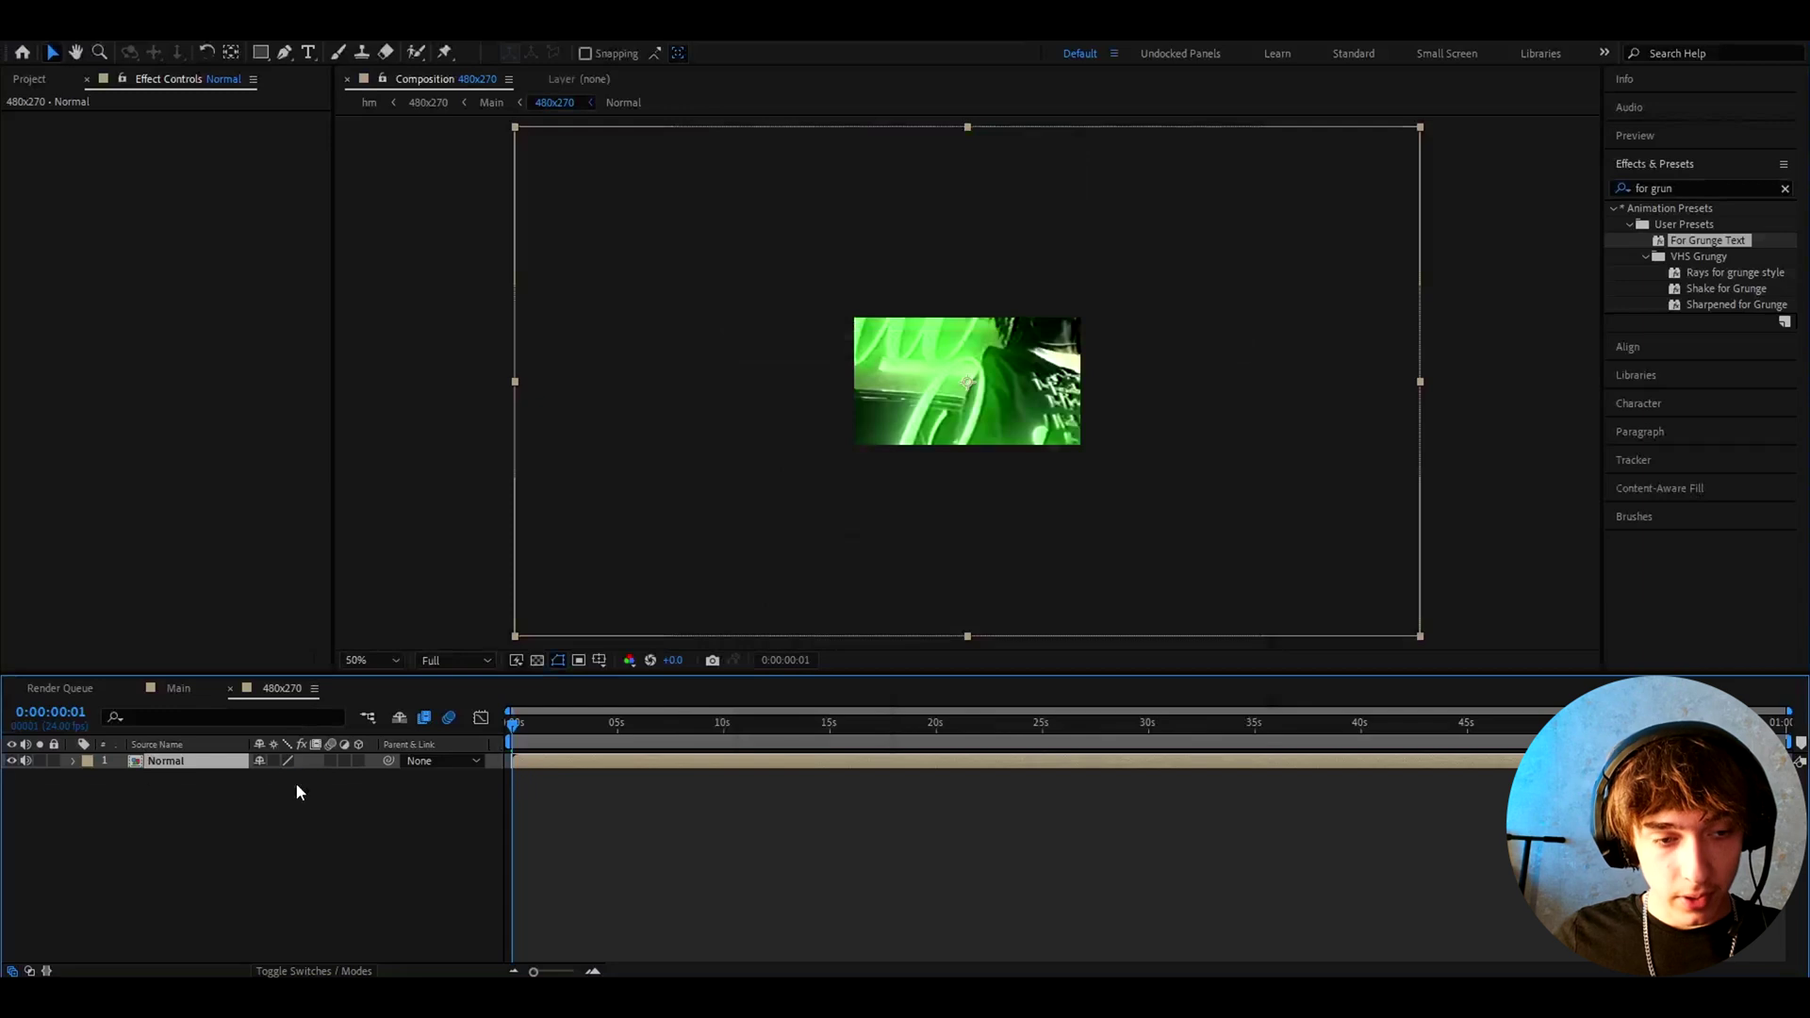
Scale the Normal layer to 25% and set the viewer magnification to Fit
{"action": "key", "text": "s"}
{"action": "left_click_drag", "start_coordinate": [283, 776], "coordinate": [294, 777]}
{"action": "left_click", "coordinate": [281, 776]}
{"action": "type", "text": "25"}
{"action": "key", "text": "Return"}
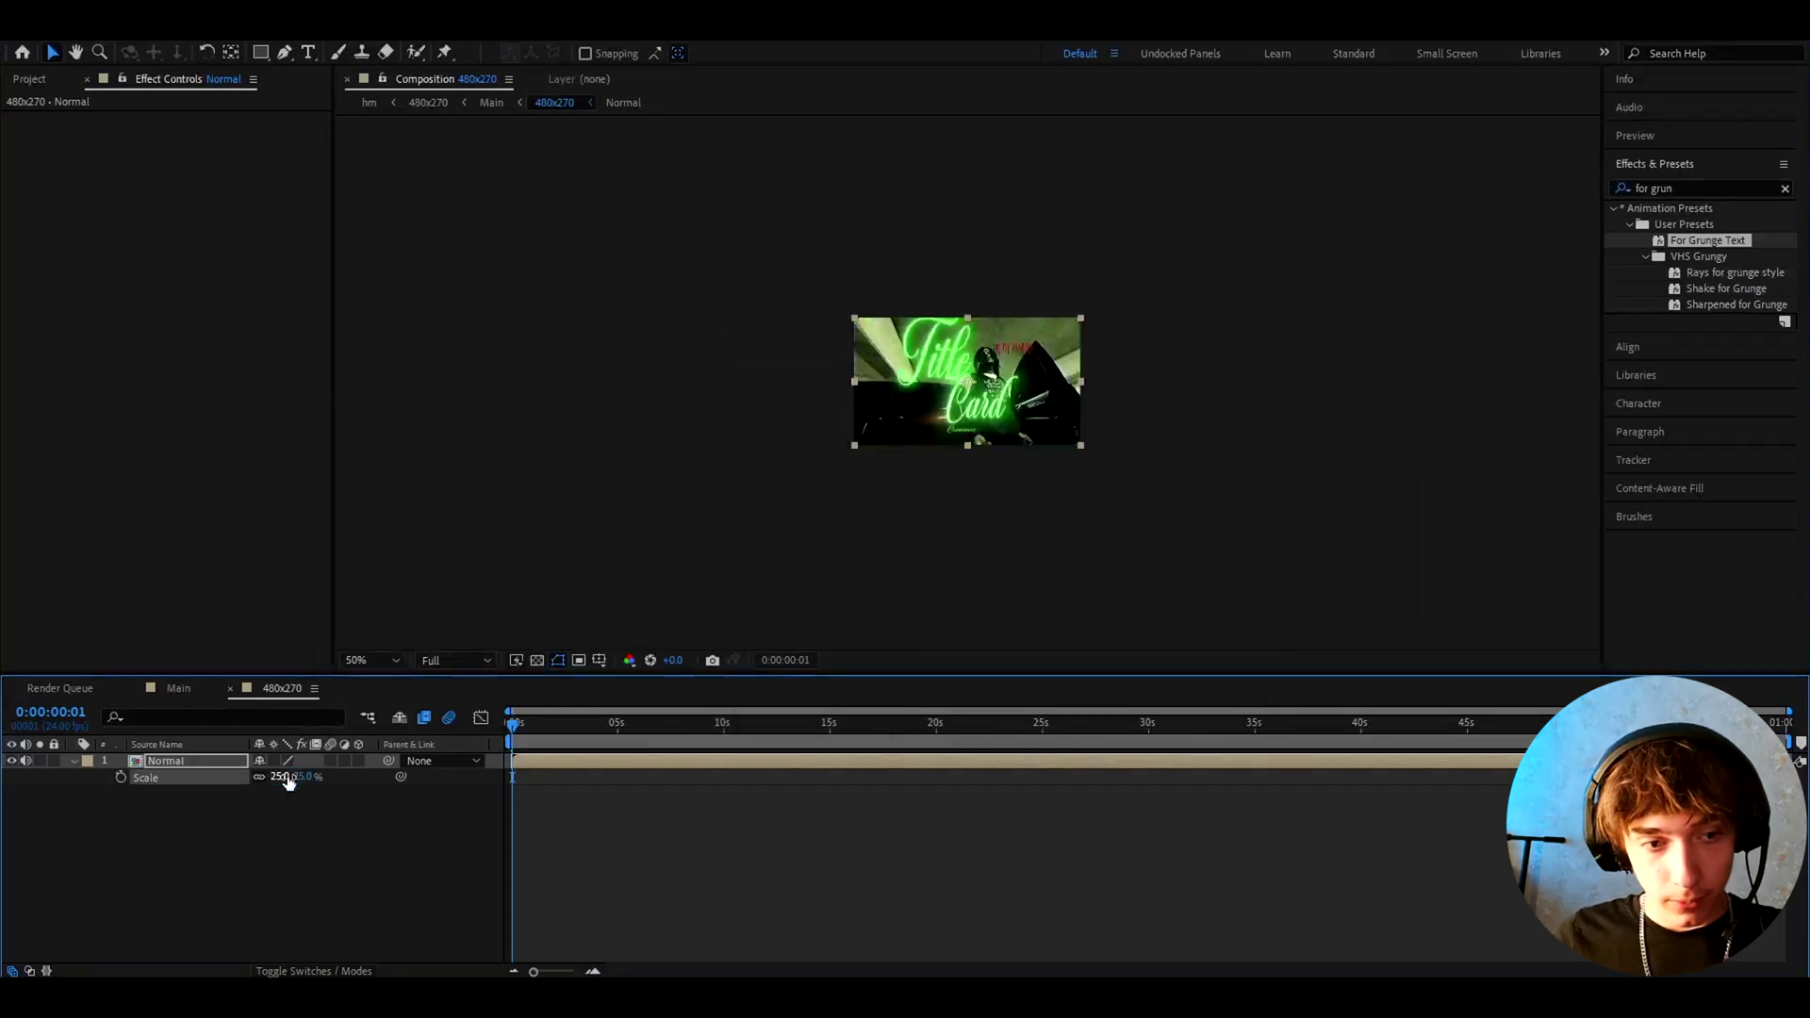
{"action": "left_click", "coordinate": [370, 659]}
{"action": "left_click", "coordinate": [366, 326]}
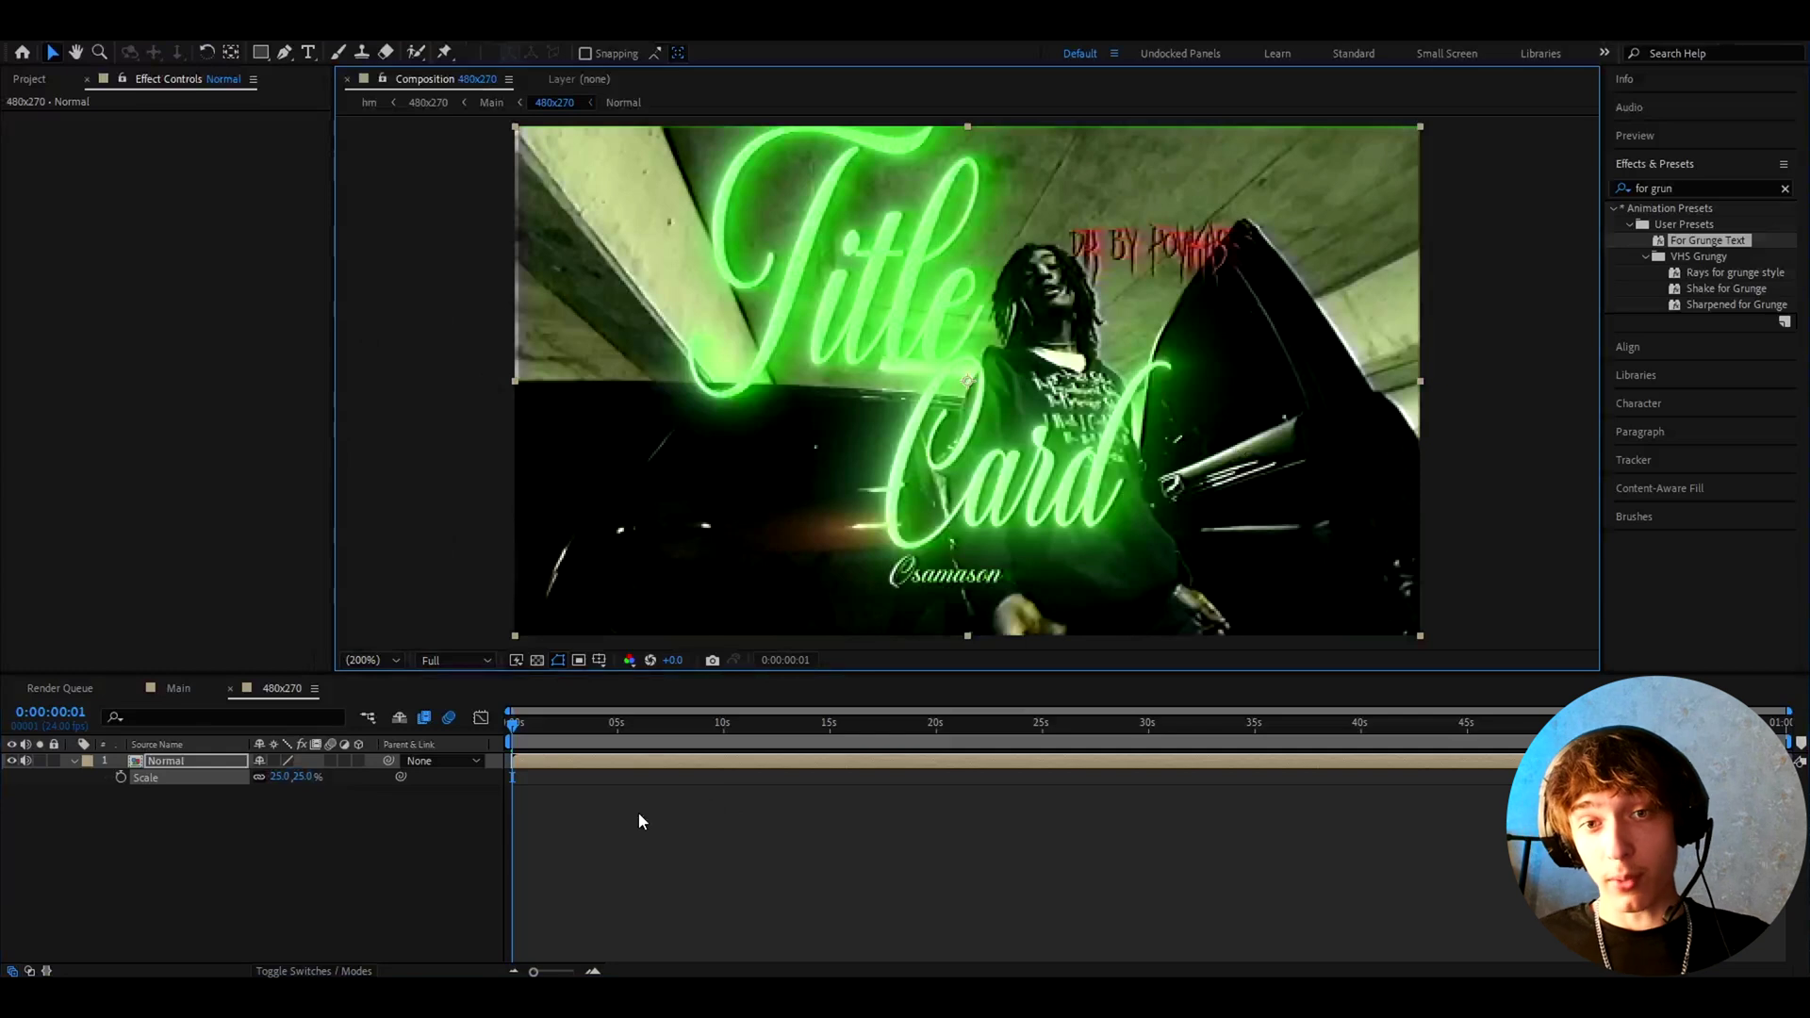
Create an adjustment layer above the Normal footage and apply Exposure to it
{"action": "left_click", "coordinate": [543, 762]}
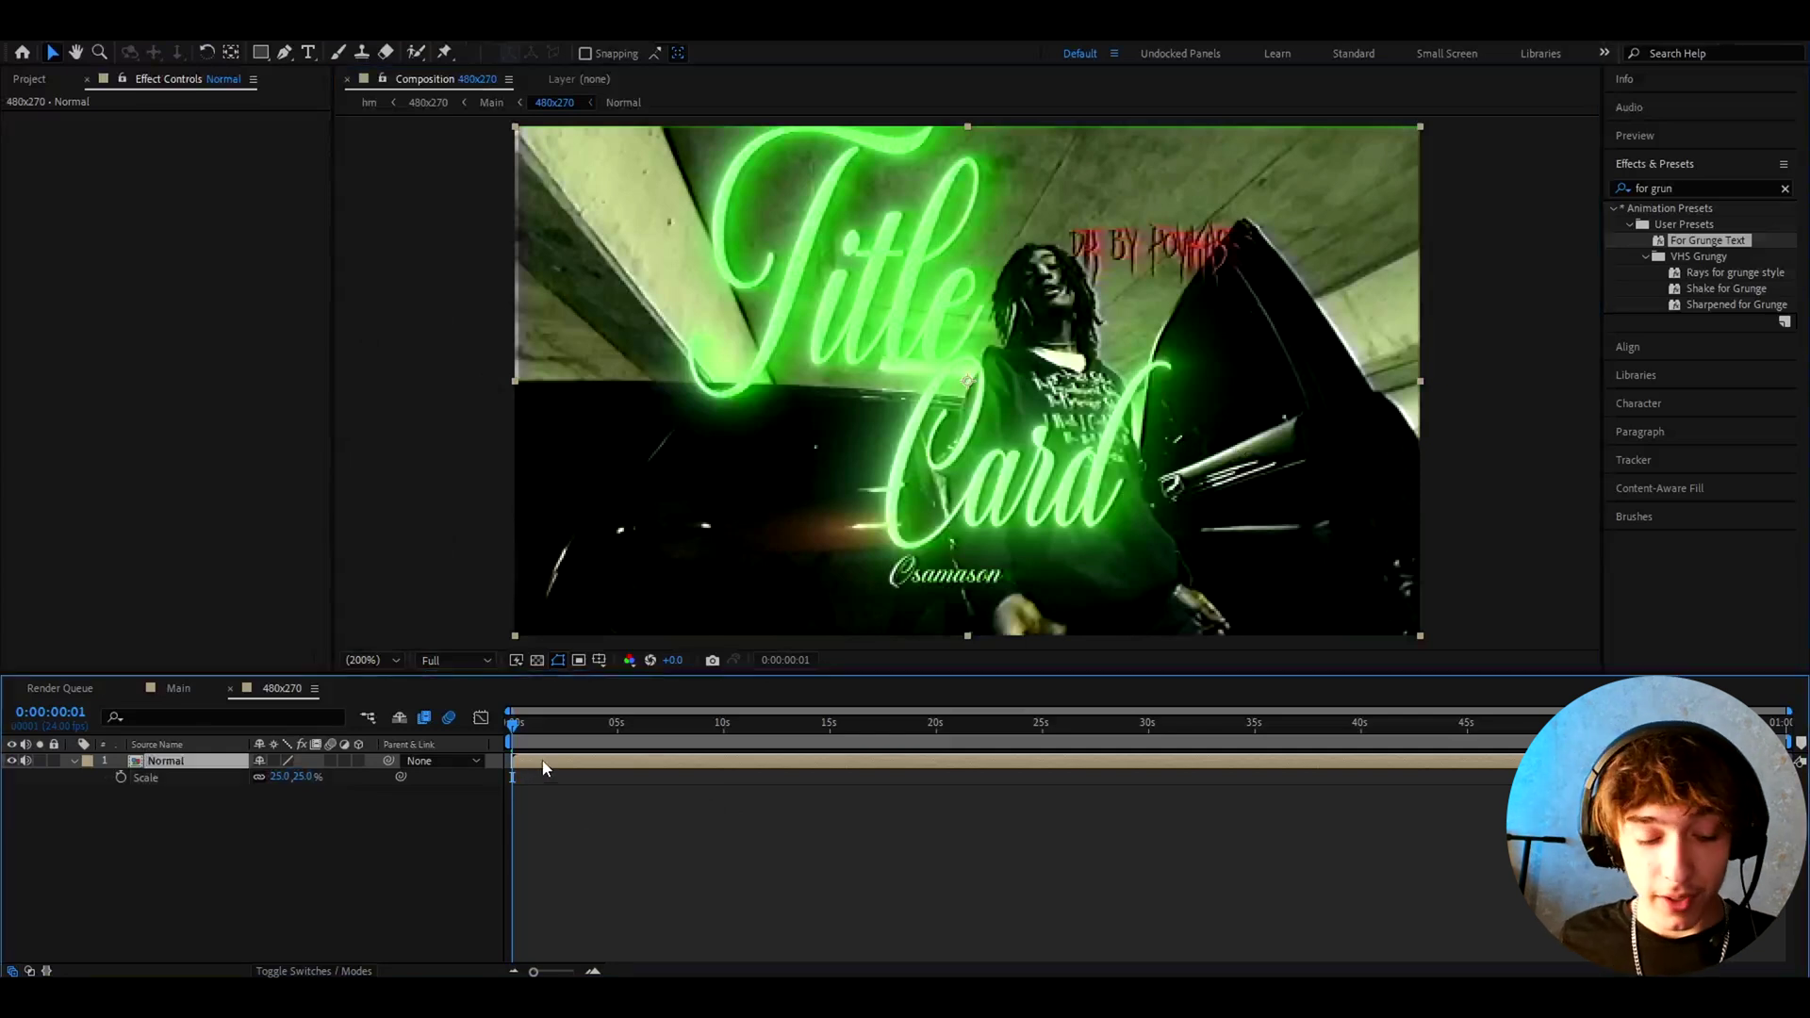
{"action": "key", "text": "ctrl+alt+y"}
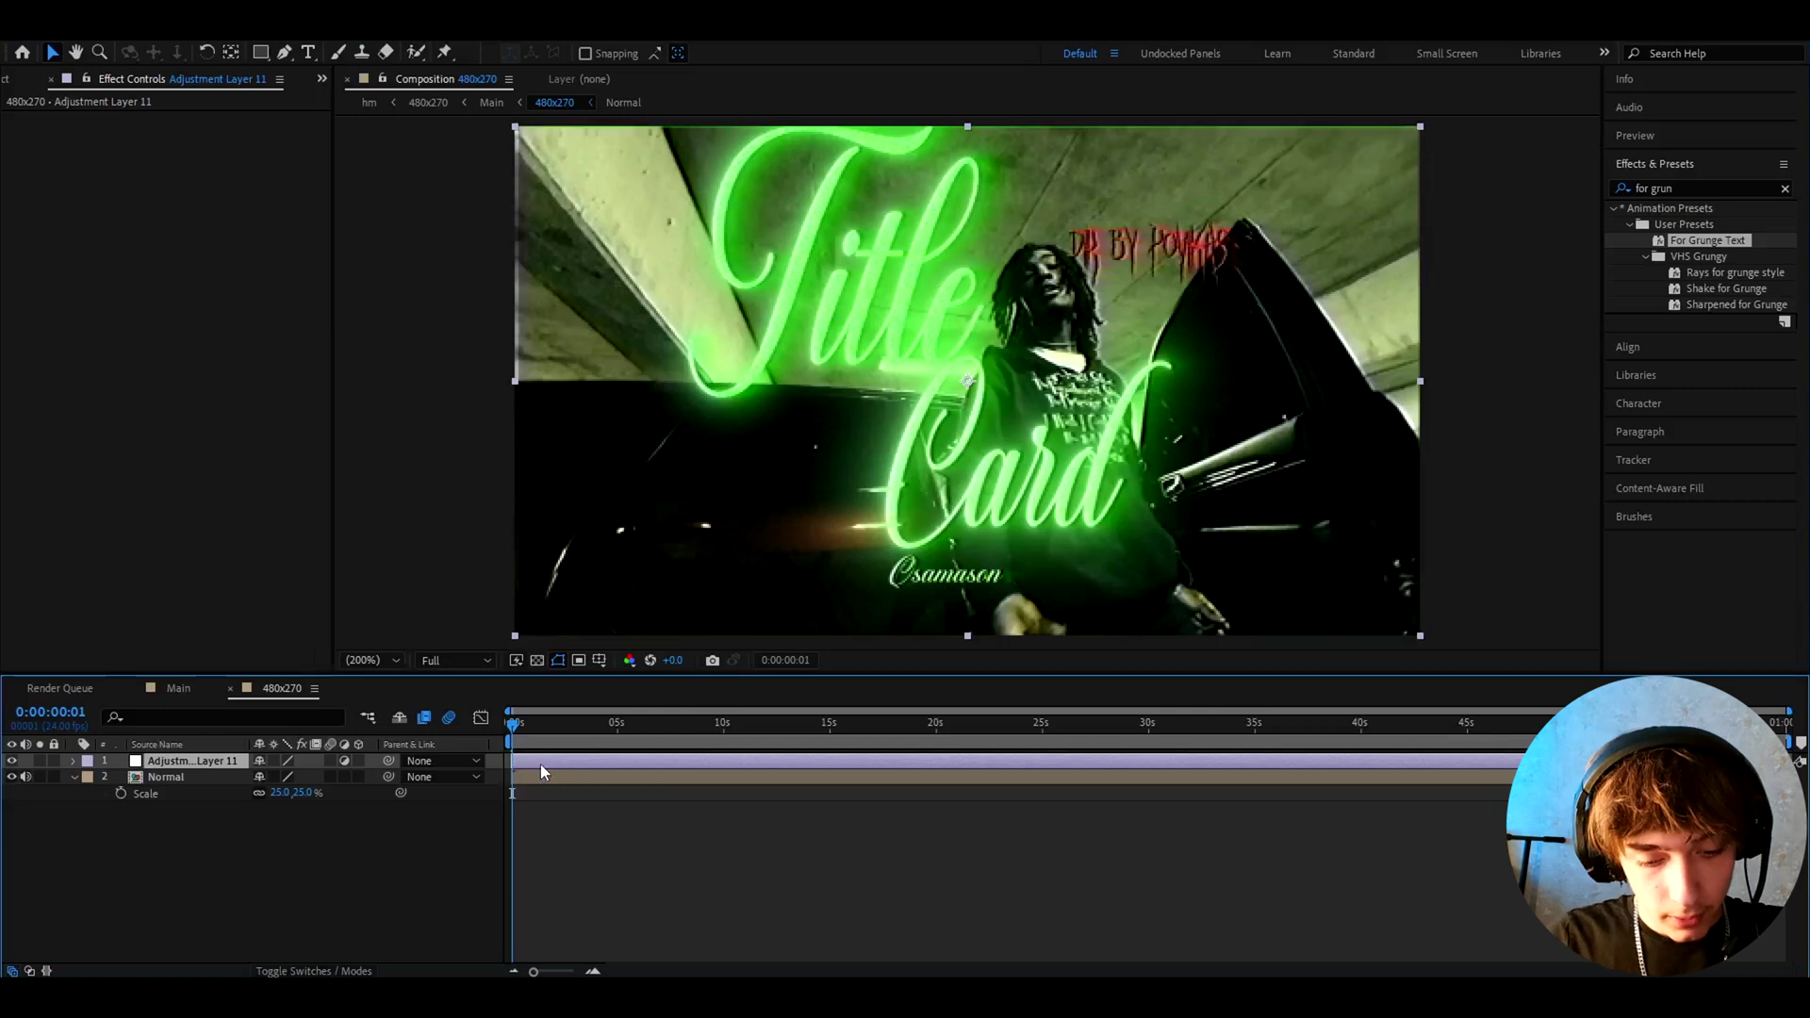
{"action": "key", "text": "ctrl+space"}
{"action": "type", "text": "exposur"}
{"action": "key", "text": "Return"}
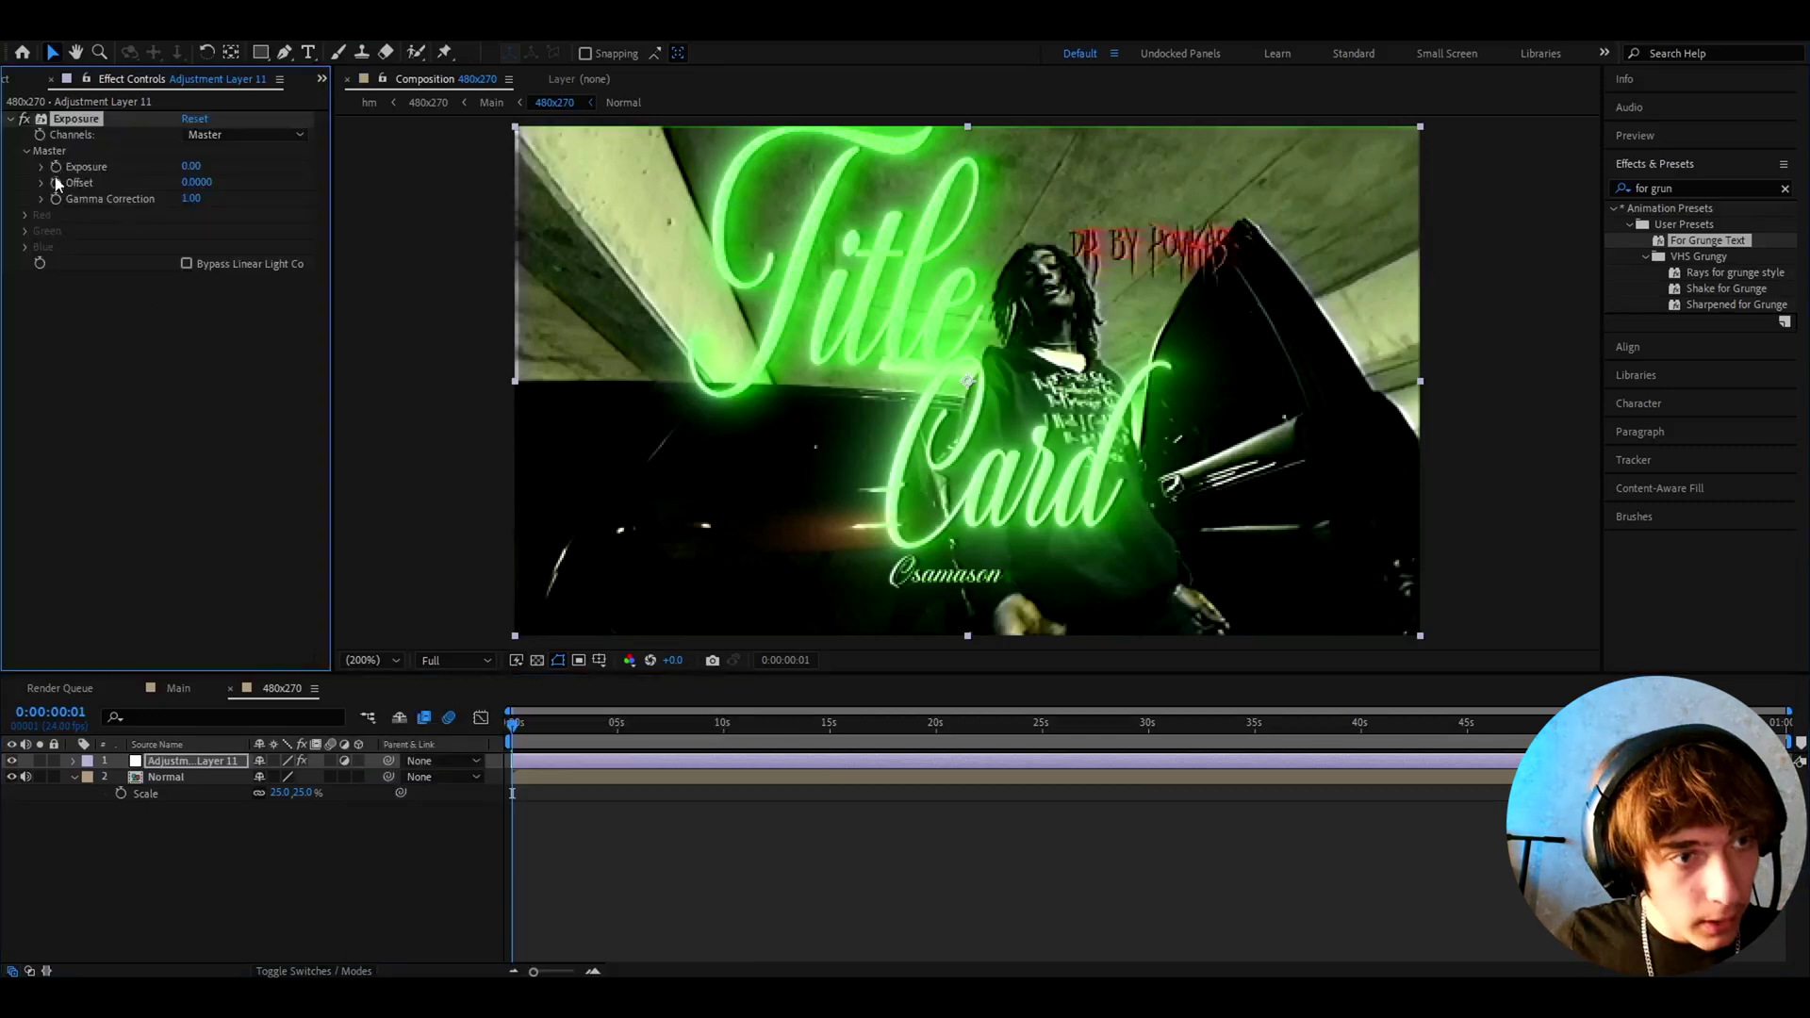
Keyframe Exposure at 1.00 on the first frame and 0.00 at frame 4
{"action": "left_click", "coordinate": [55, 167]}
{"action": "key", "text": ";"}
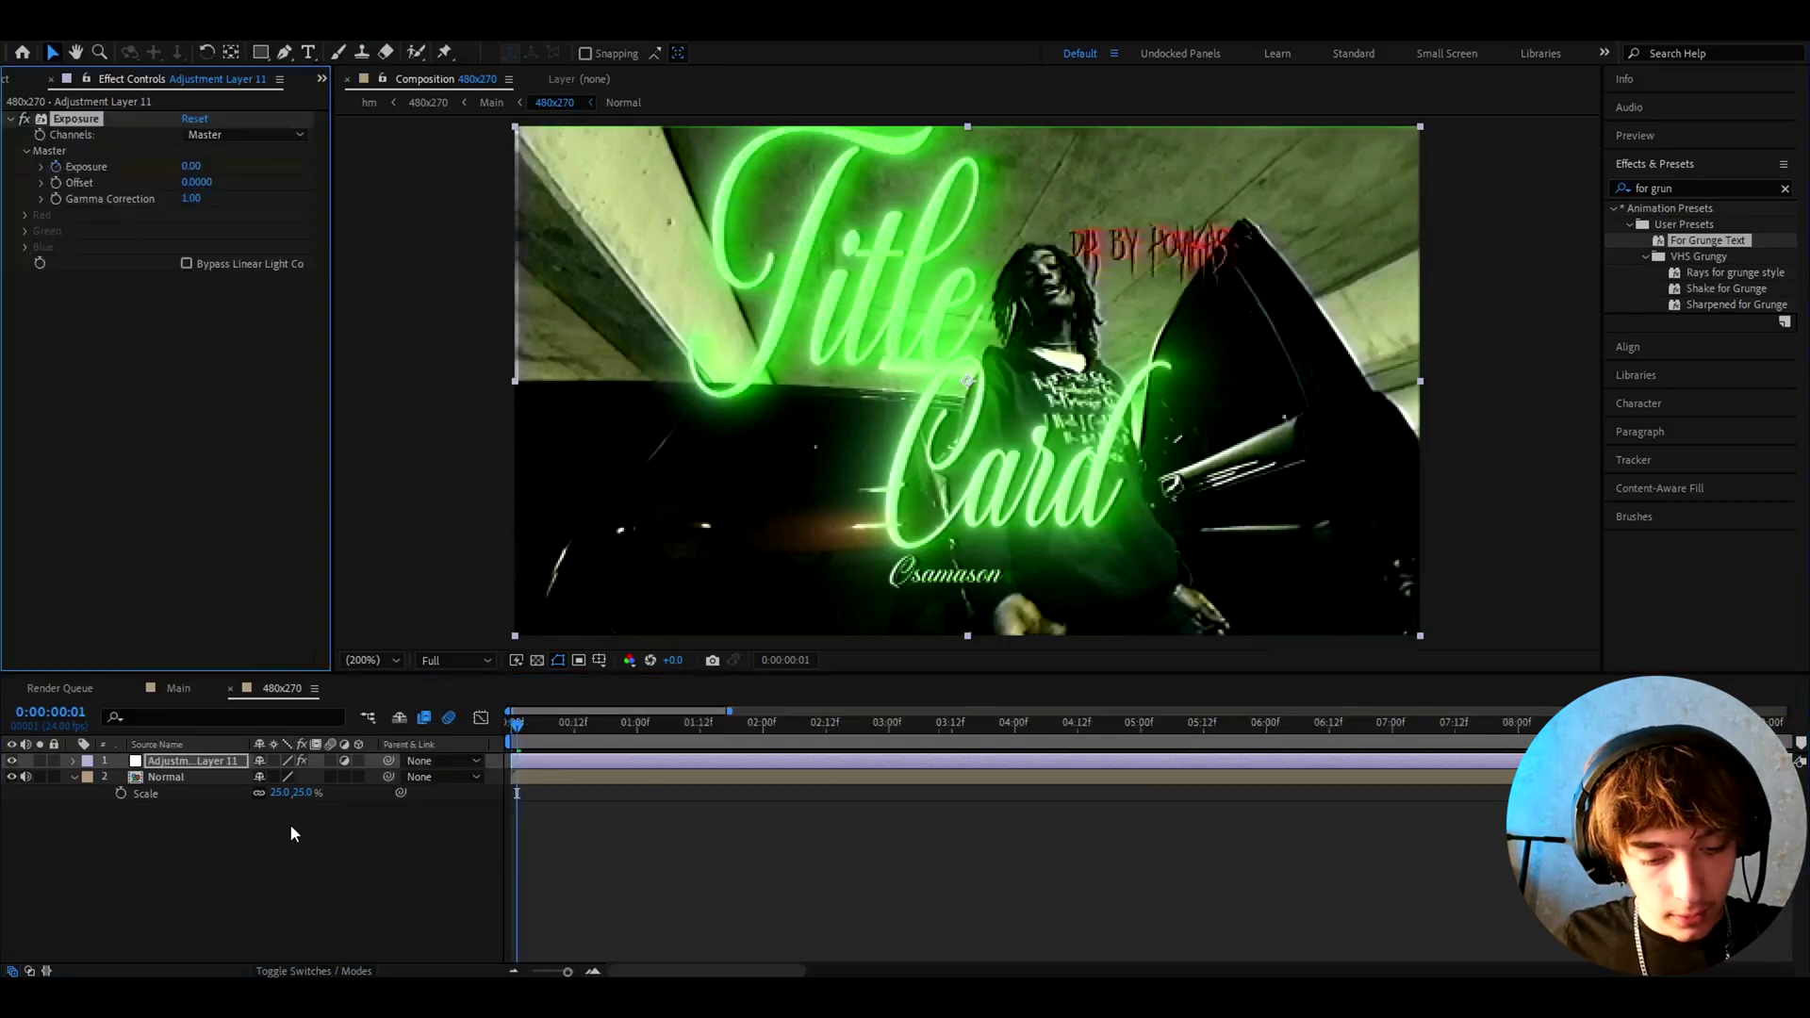
{"action": "key", "text": "u"}
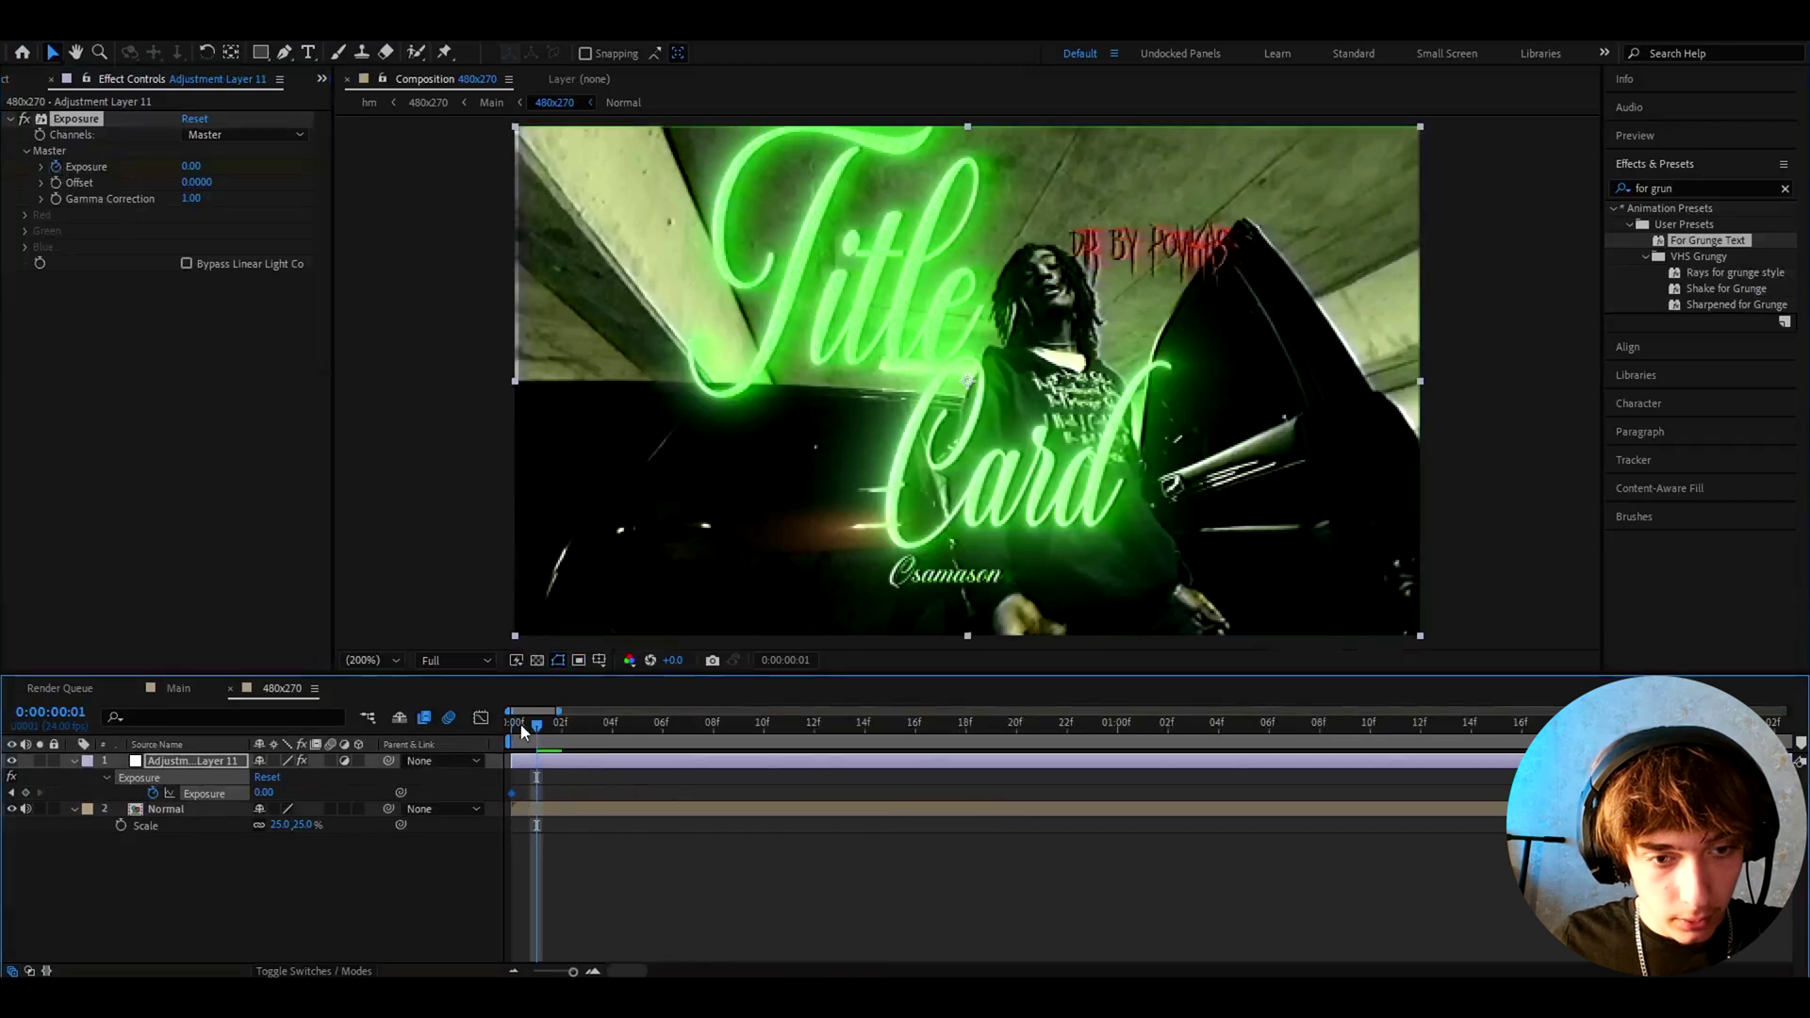
{"action": "left_click_drag", "start_coordinate": [524, 734], "coordinate": [532, 734]}
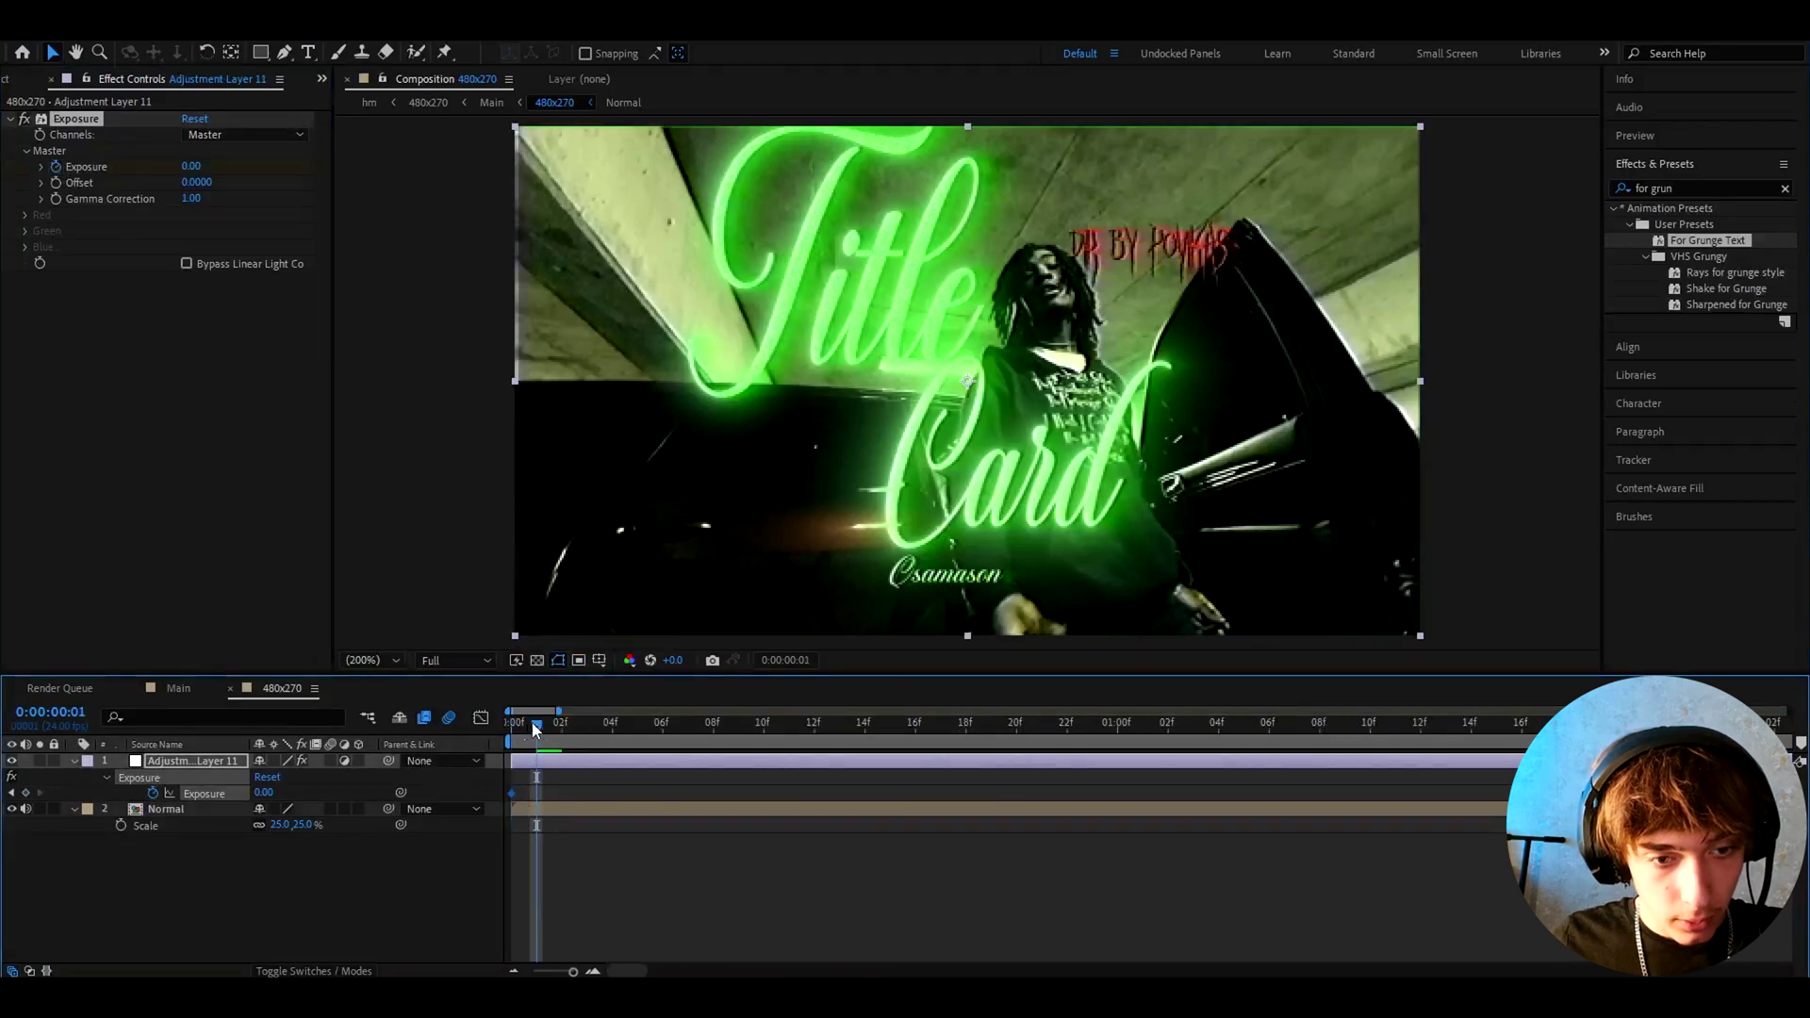
{"action": "left_click", "coordinate": [263, 794]}
{"action": "key", "text": "Return"}
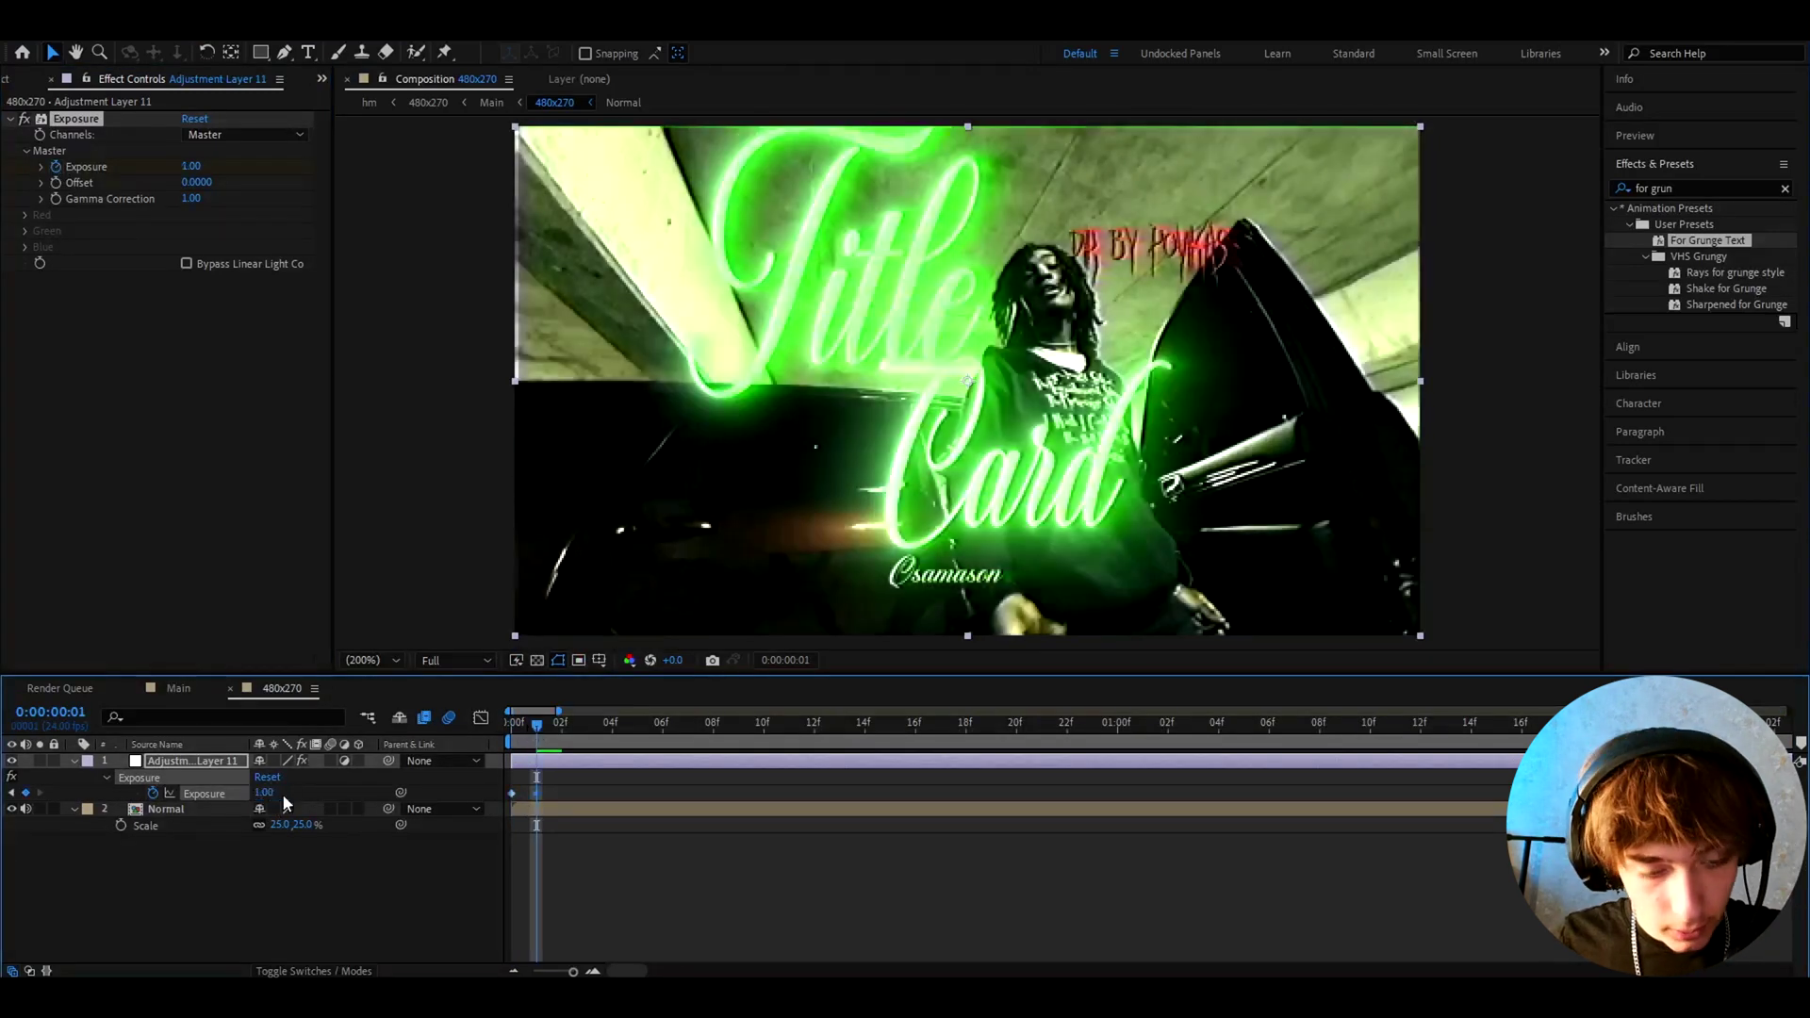
{"action": "left_click_drag", "start_coordinate": [566, 737], "coordinate": [612, 734]}
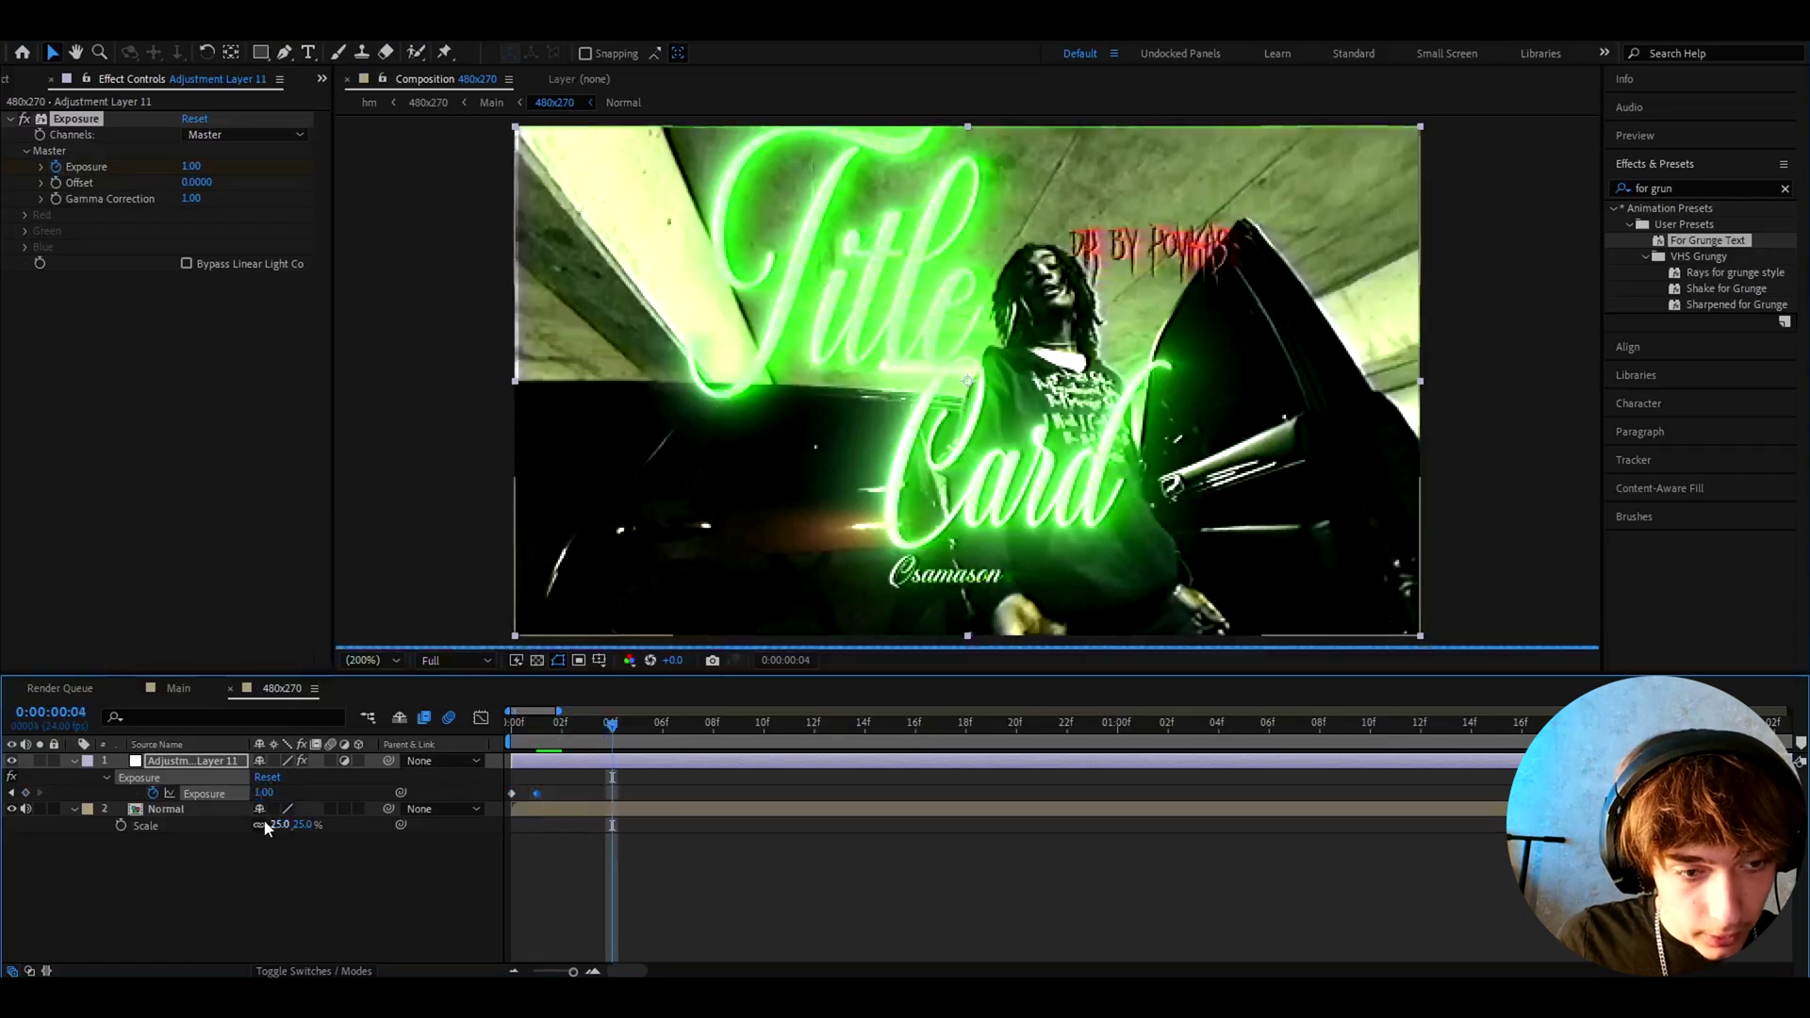
{"action": "left_click_drag", "start_coordinate": [263, 792], "coordinate": [236, 798]}
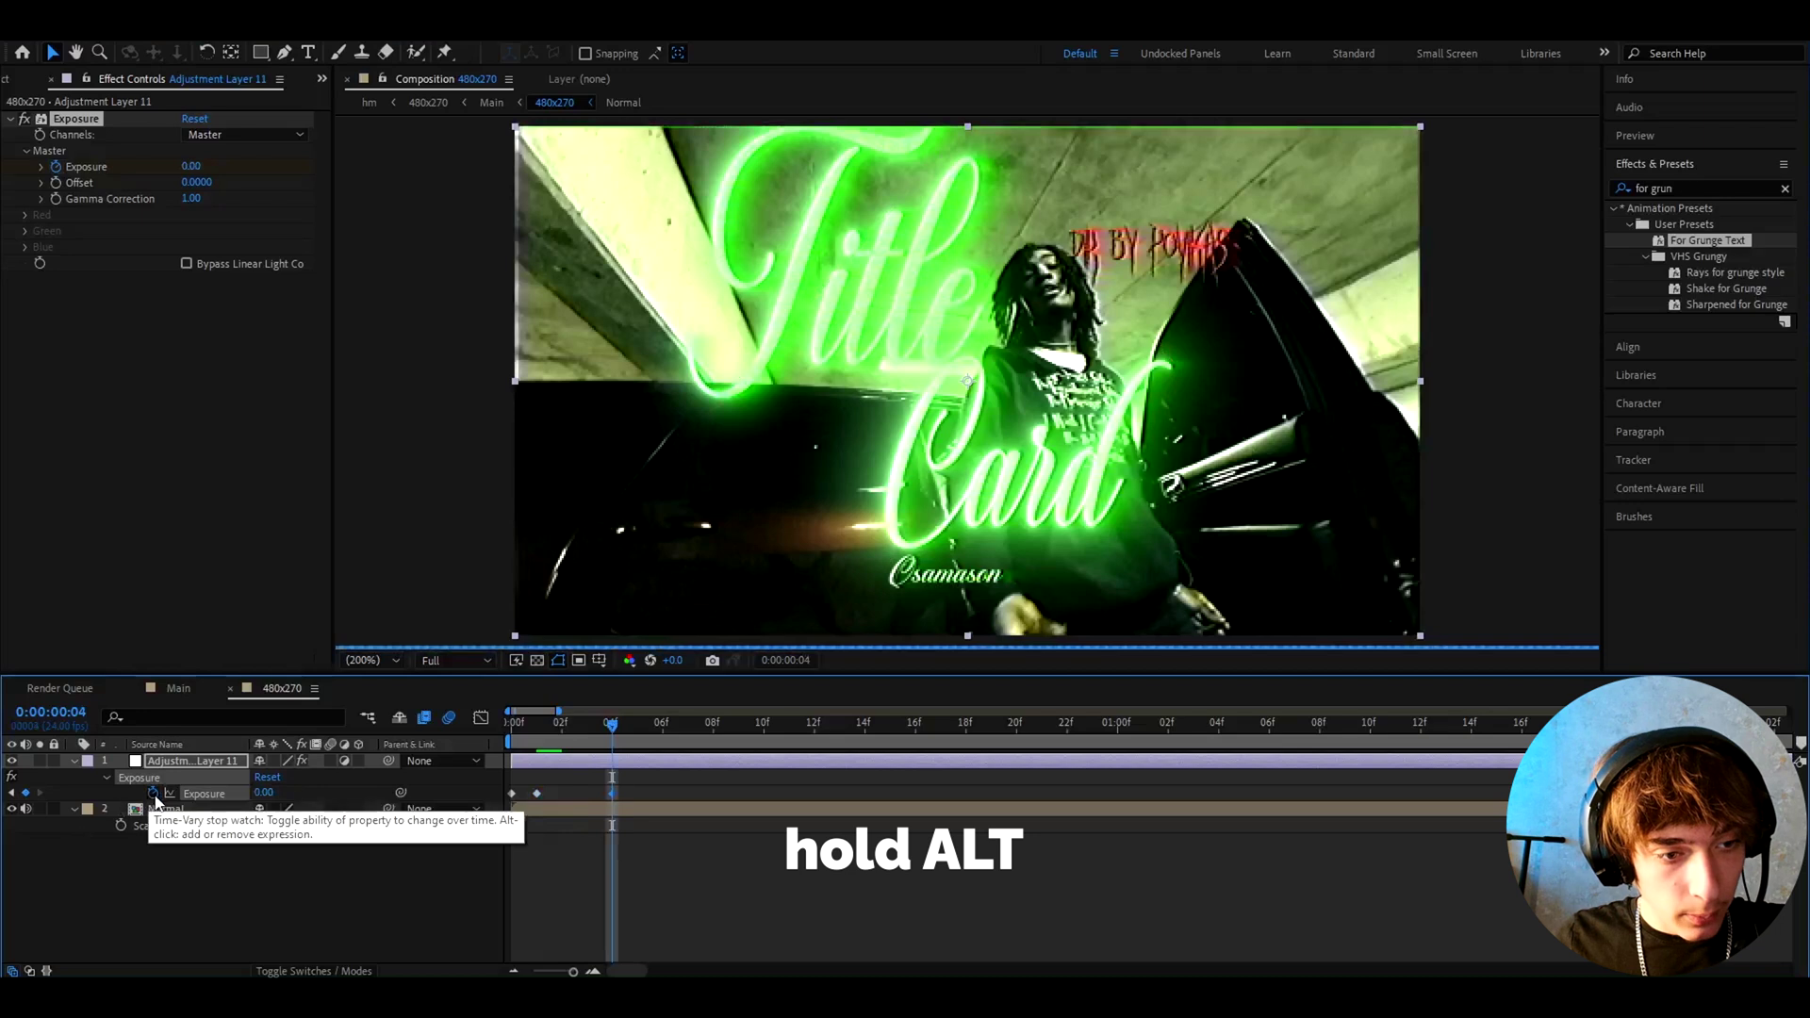
Add a loopOut() expression to Exposure and return the playhead to frame 0
{"action": "left_click", "coordinate": [154, 795], "text": "alt"}
{"action": "type", "text": "loop"}
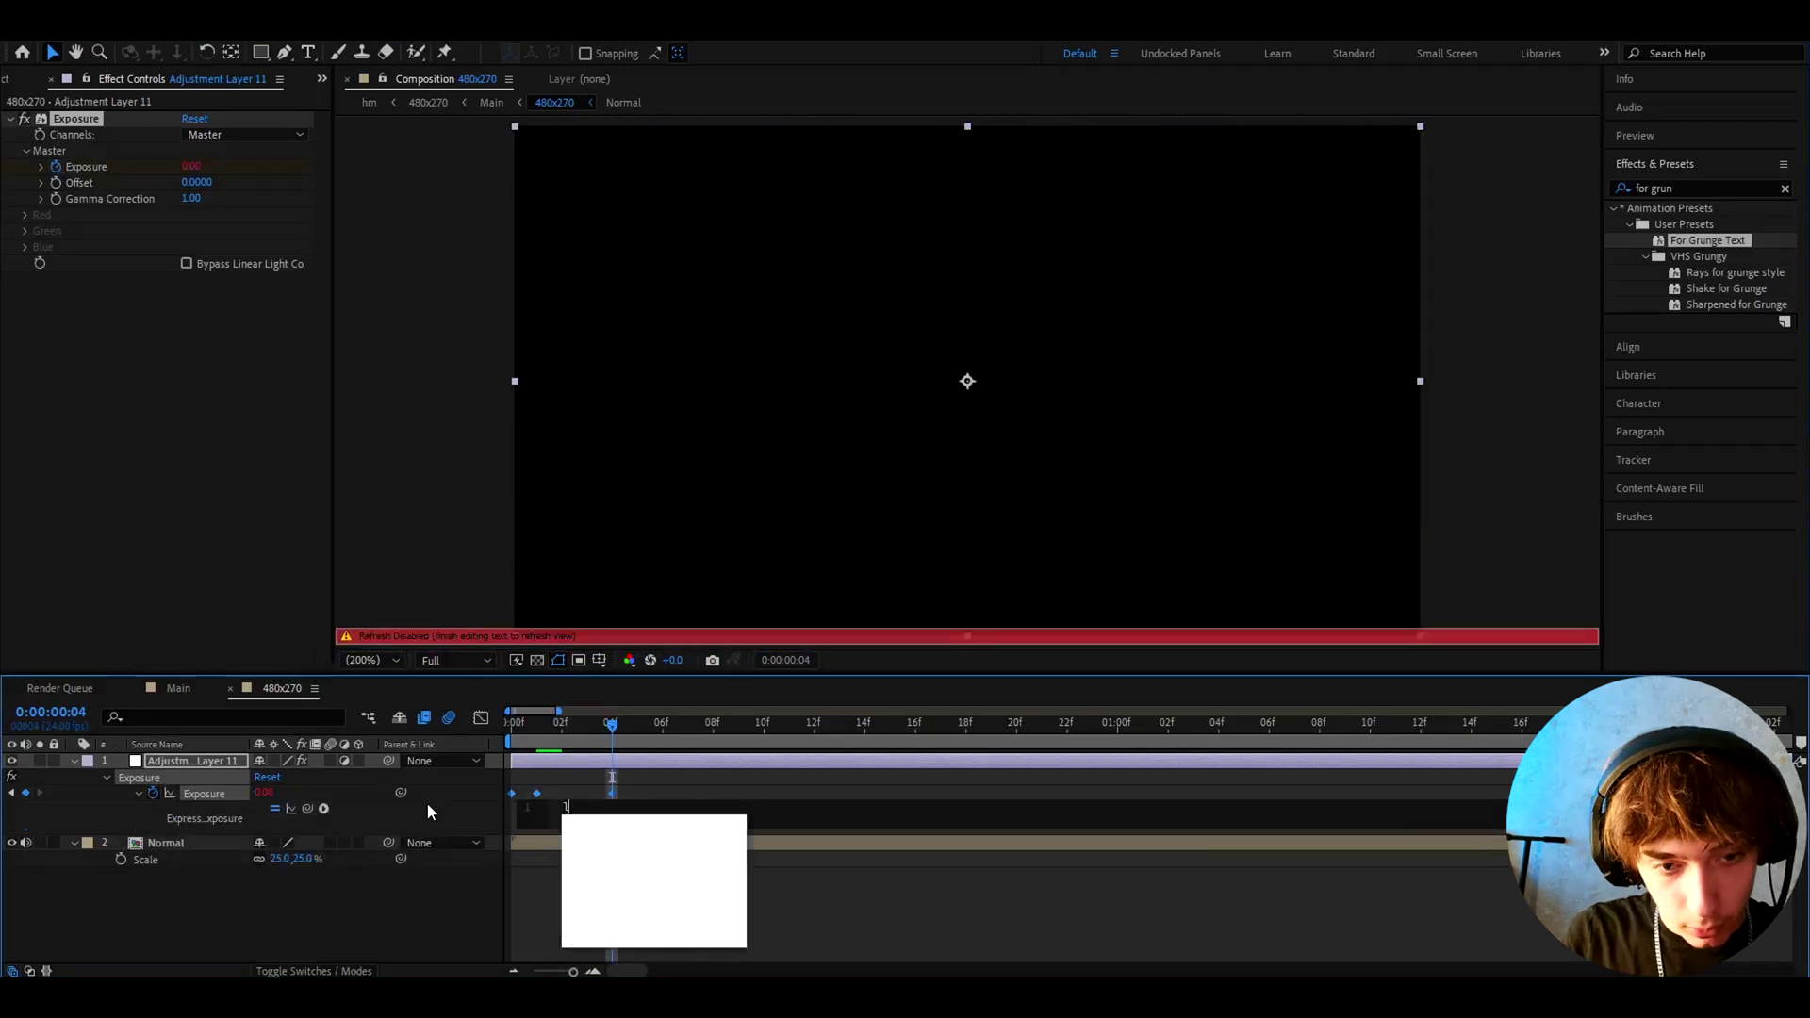
{"action": "left_click", "coordinate": [601, 856]}
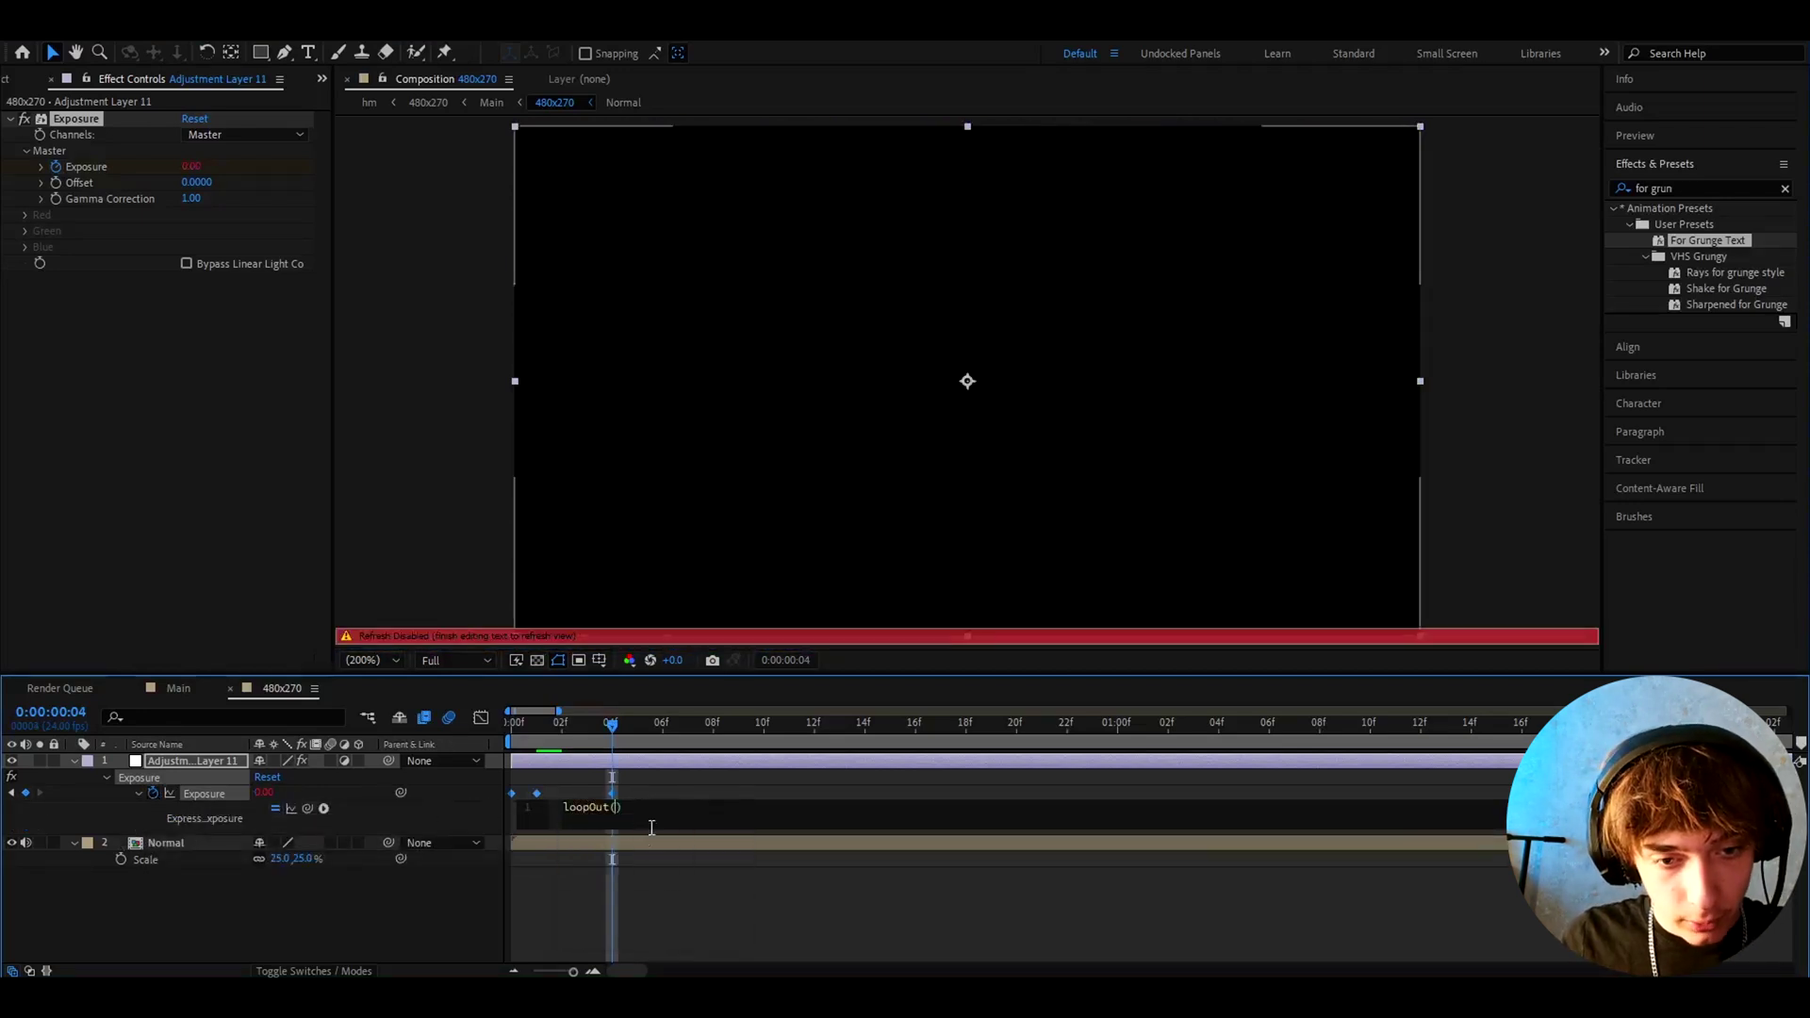
{"action": "left_click", "coordinate": [622, 730]}
{"action": "left_click_drag", "start_coordinate": [608, 724], "coordinate": [512, 726]}
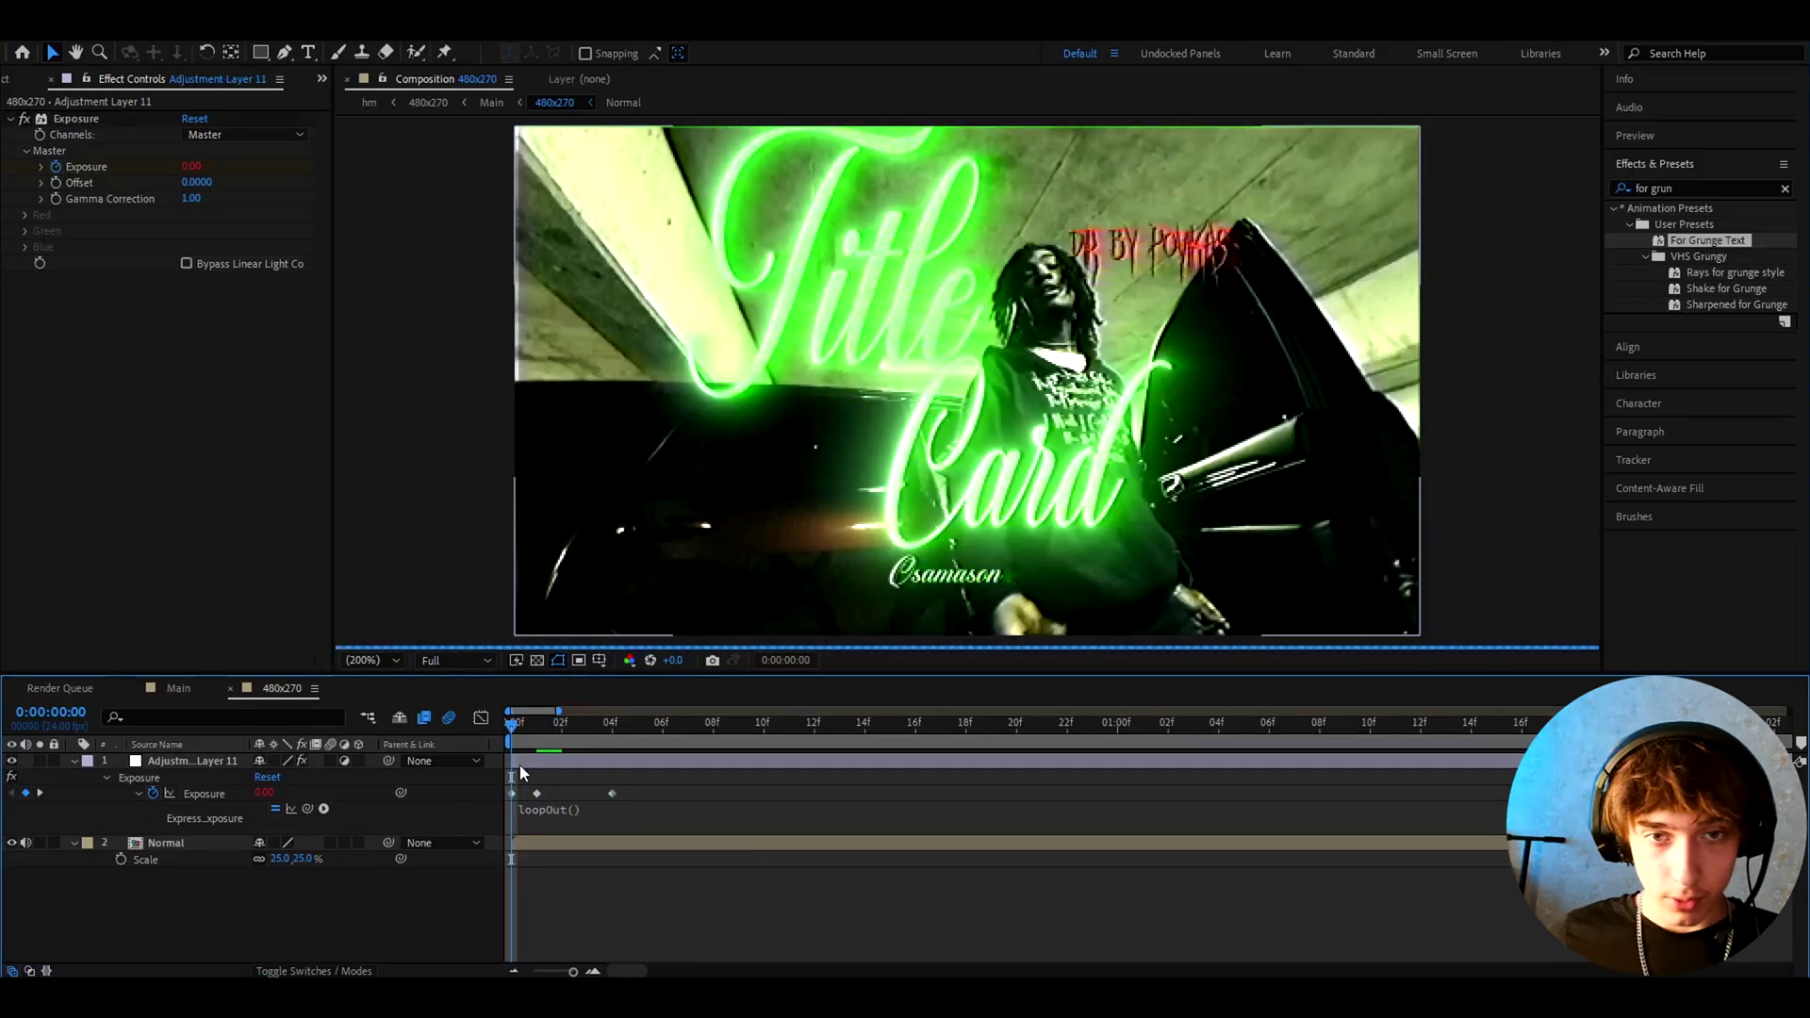
Apply CC Vignette to the adjustment layer with Amount 150
{"action": "left_click", "coordinate": [1716, 188]}
{"action": "type", "text": "cc v"}
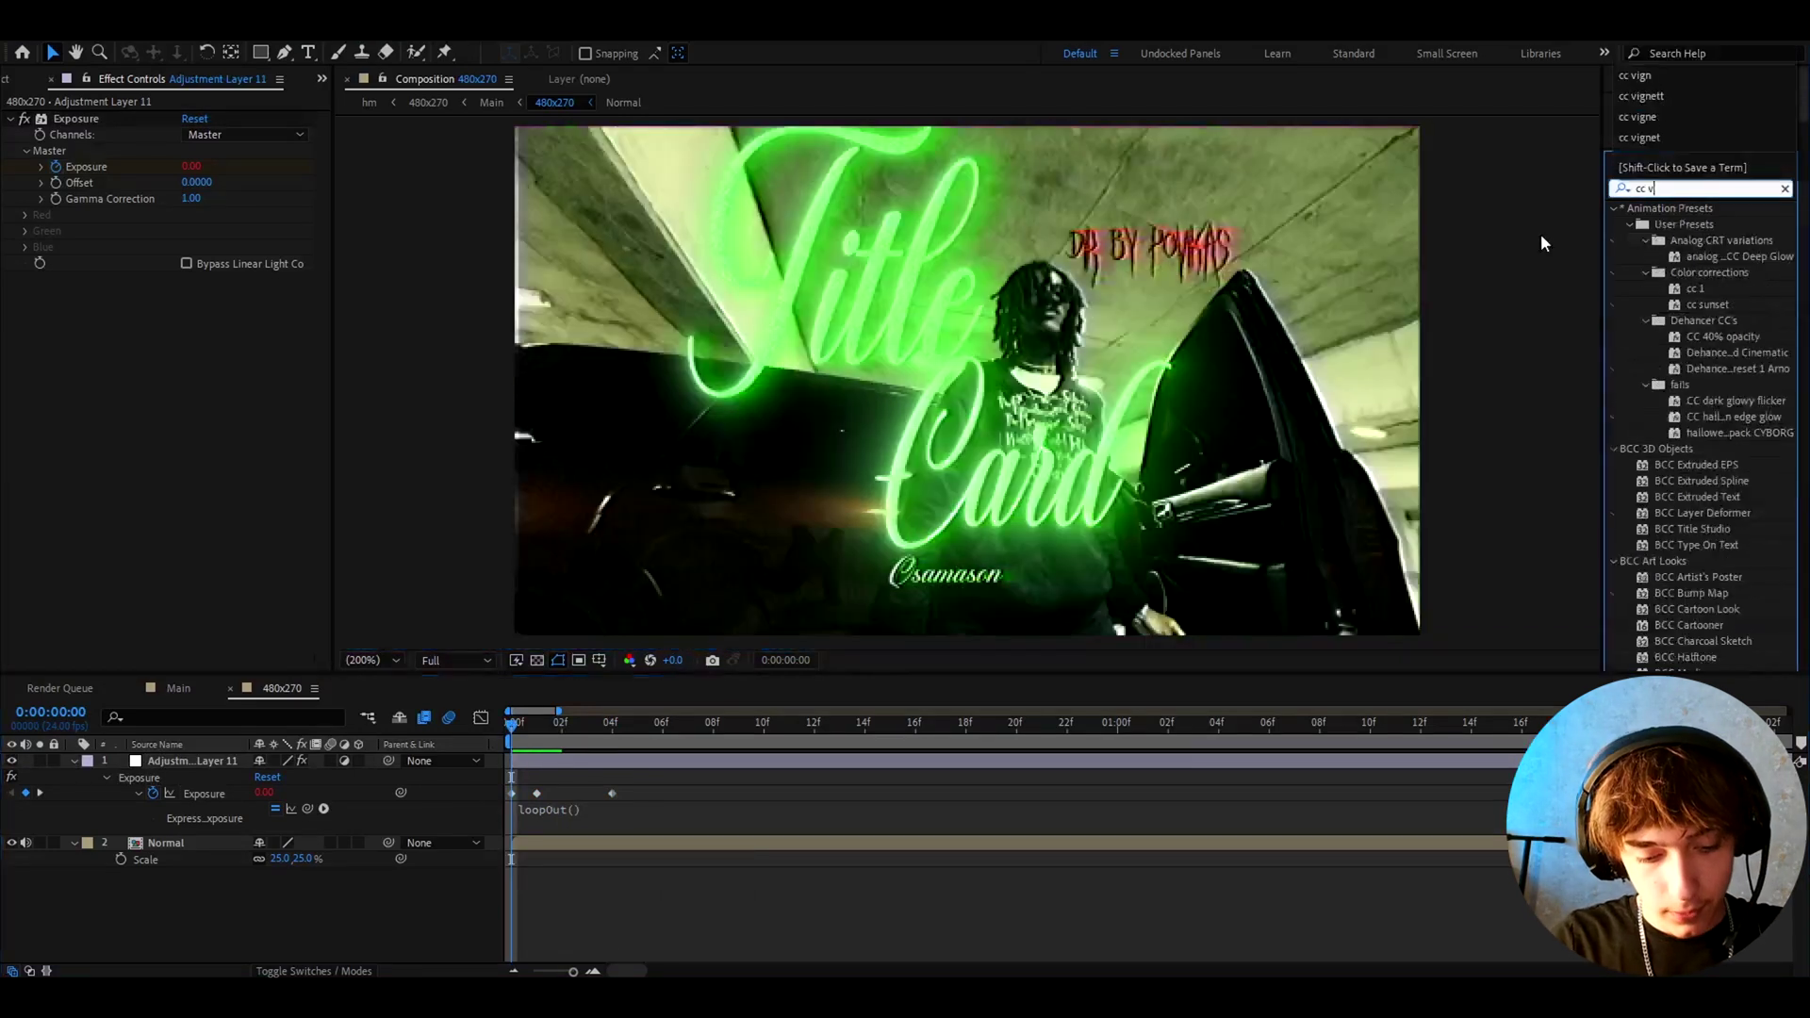
{"action": "type", "text": "ignet"}
{"action": "double_click", "coordinate": [1682, 288]}
{"action": "left_click", "coordinate": [195, 135]}
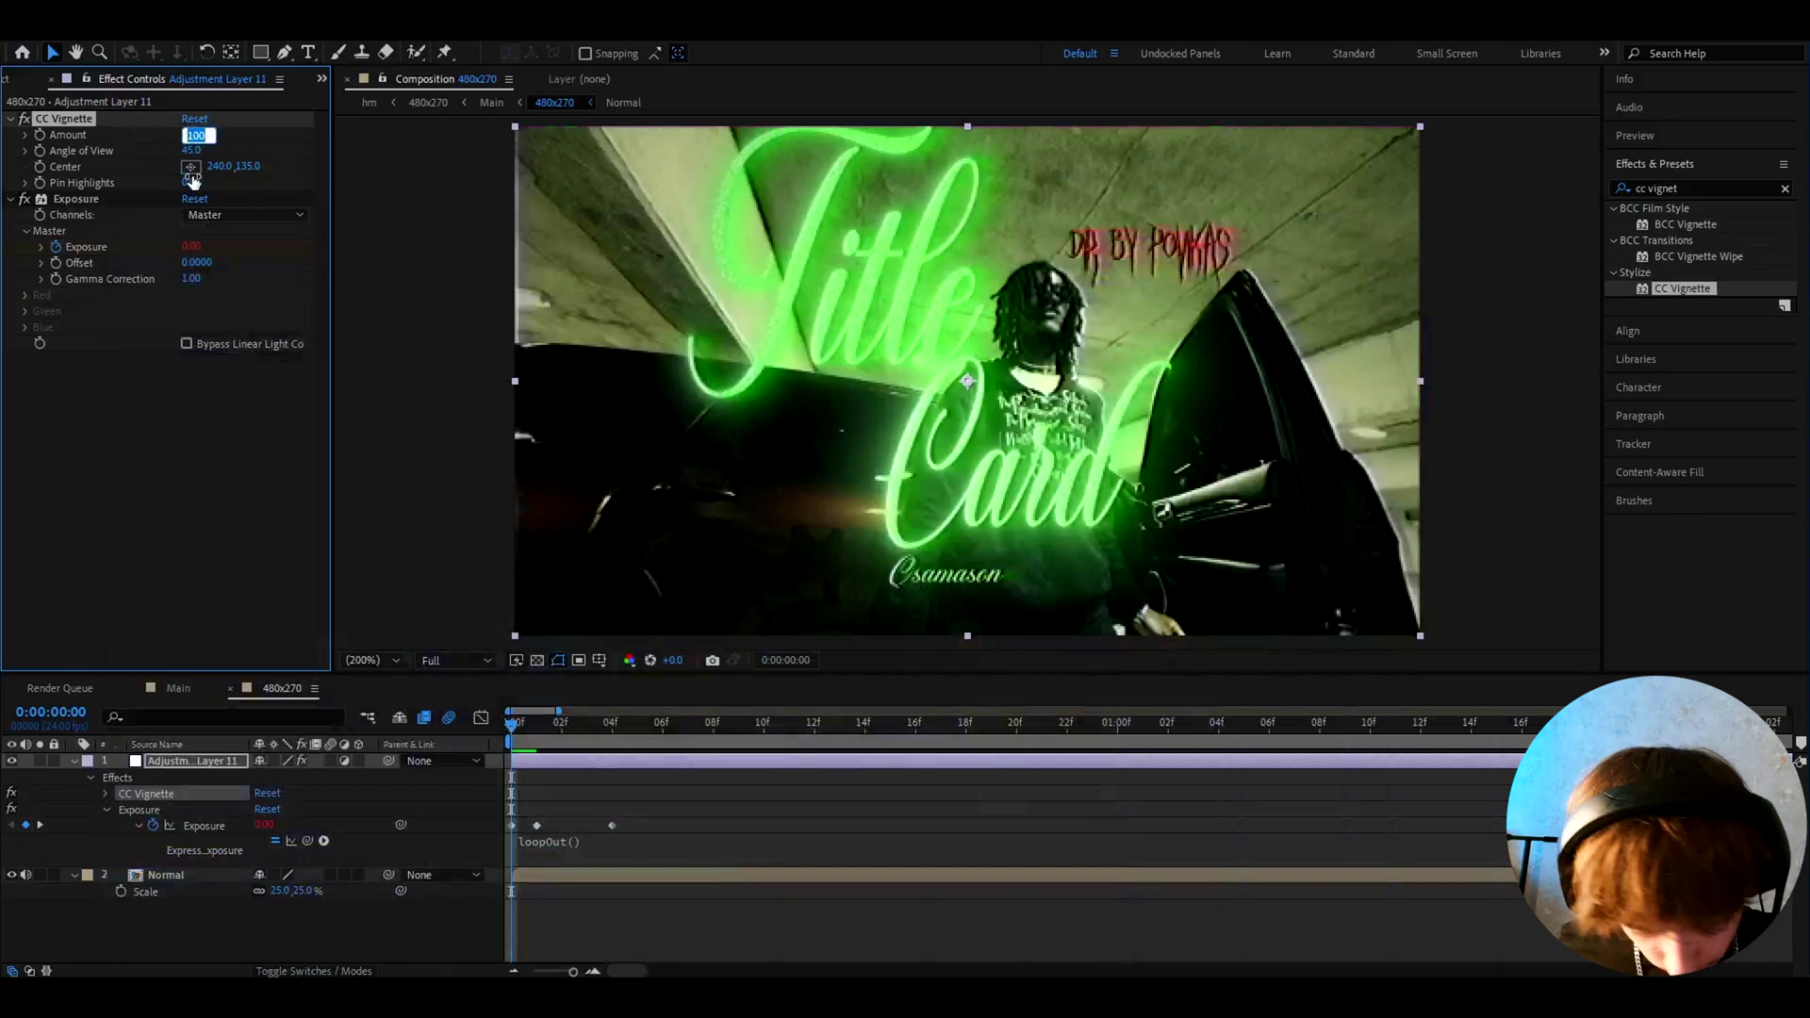
{"action": "type", "text": "150"}
{"action": "key", "text": "Return"}
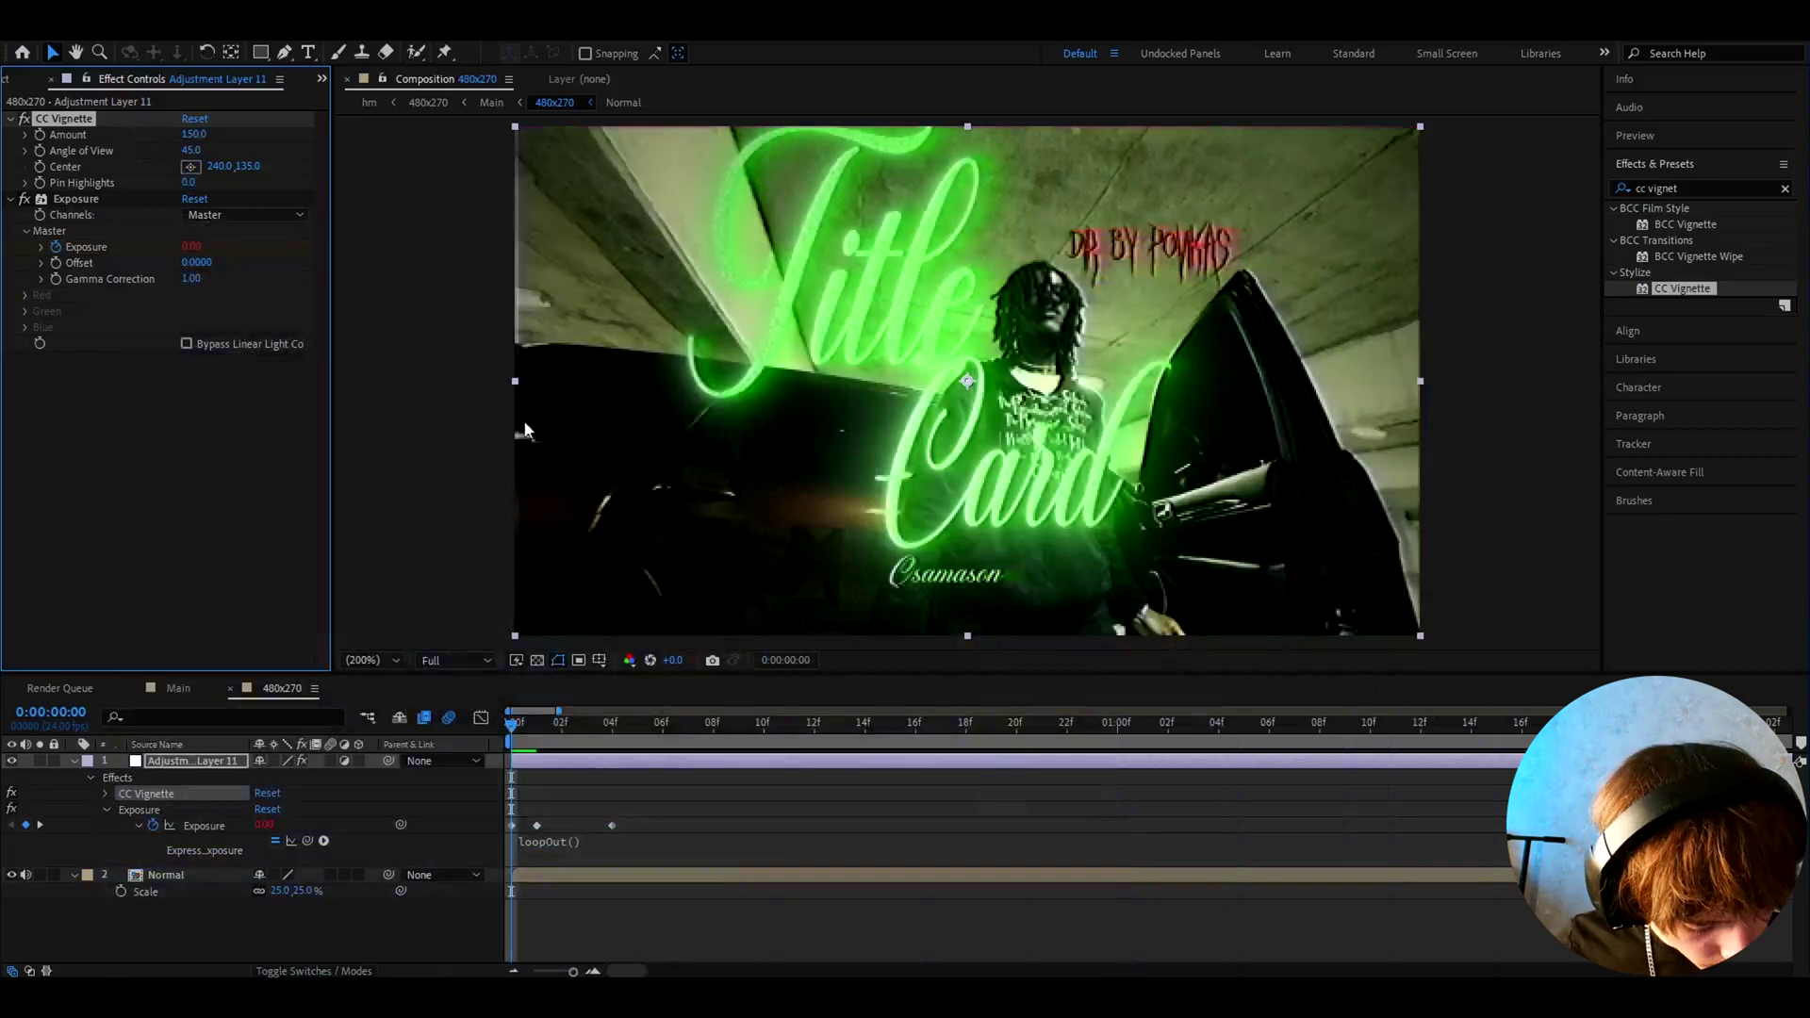
Add Gaussian Blur with Blurriness 1.3
{"action": "left_click", "coordinate": [1702, 186]}
{"action": "type", "text": "gaussian"}
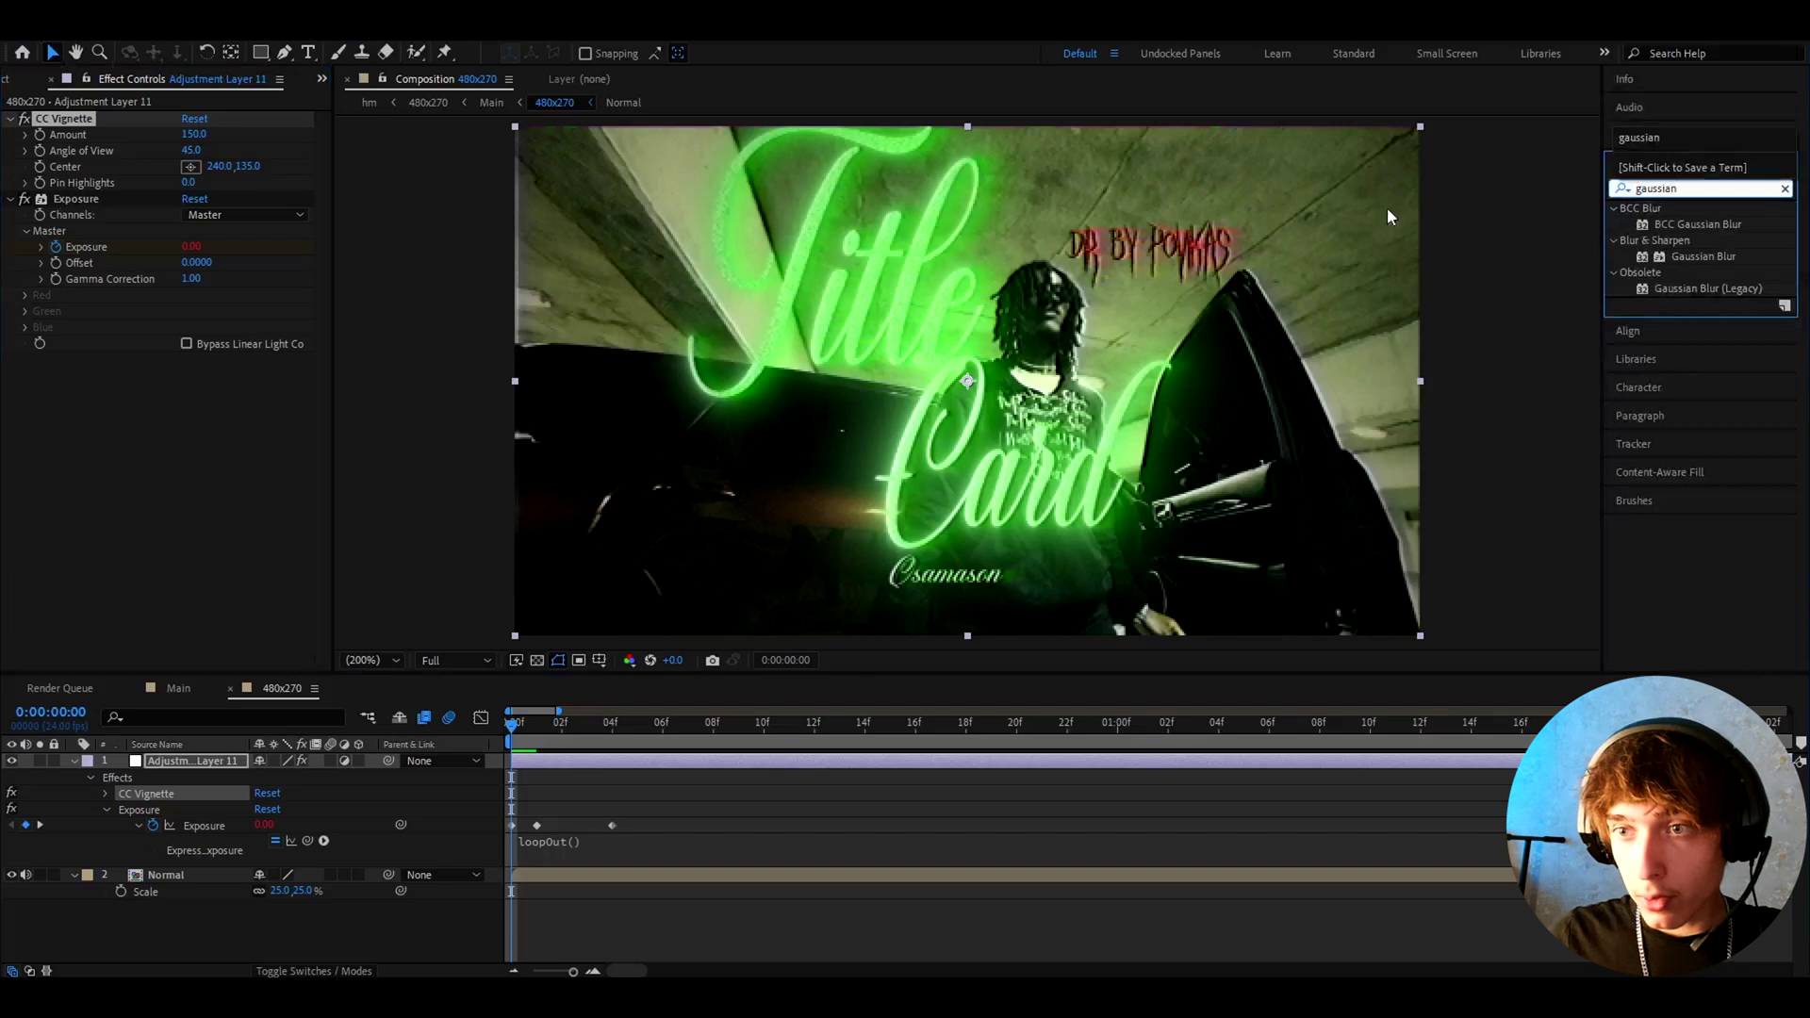
{"action": "left_click_drag", "start_coordinate": [1704, 256], "coordinate": [111, 128]}
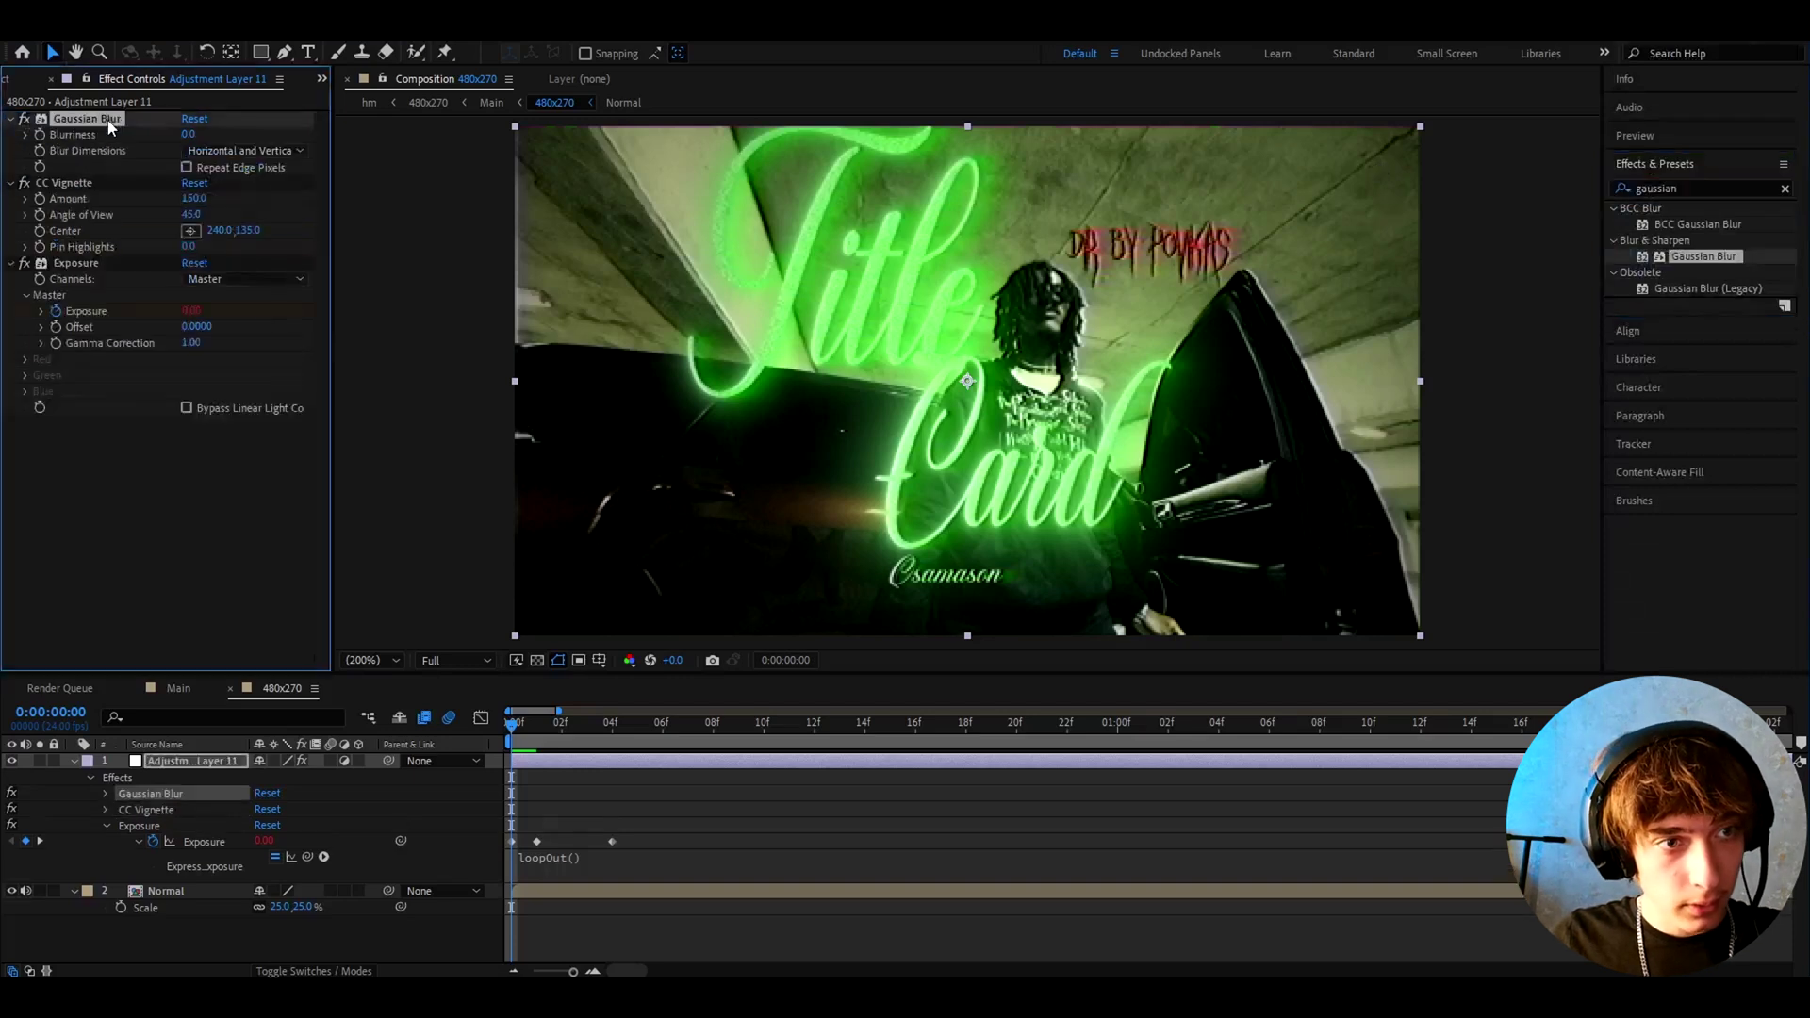
{"action": "left_click", "coordinate": [186, 134]}
{"action": "type", "text": "1.3"}
{"action": "key", "text": "Return"}
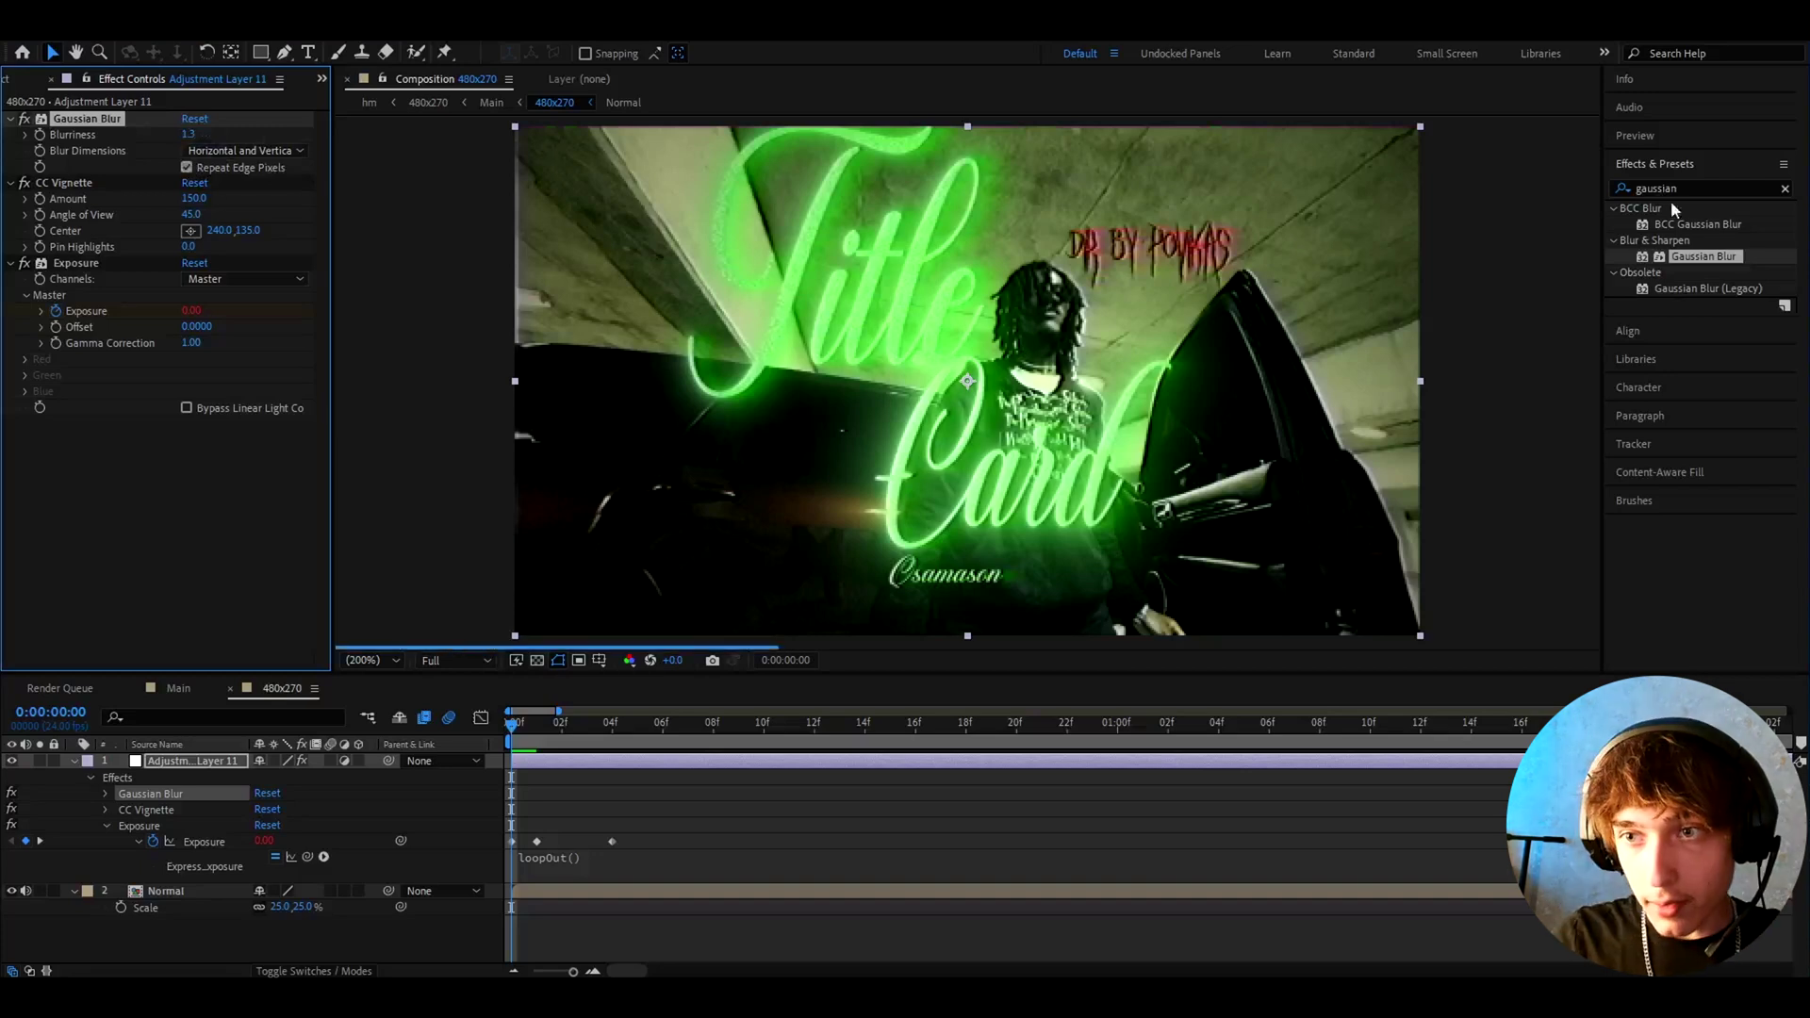
Add Grain in Final Output mode with Intensity 0.8 and Size 0.2
{"action": "left_click", "coordinate": [1704, 188]}
{"action": "type", "text": "add grain"}
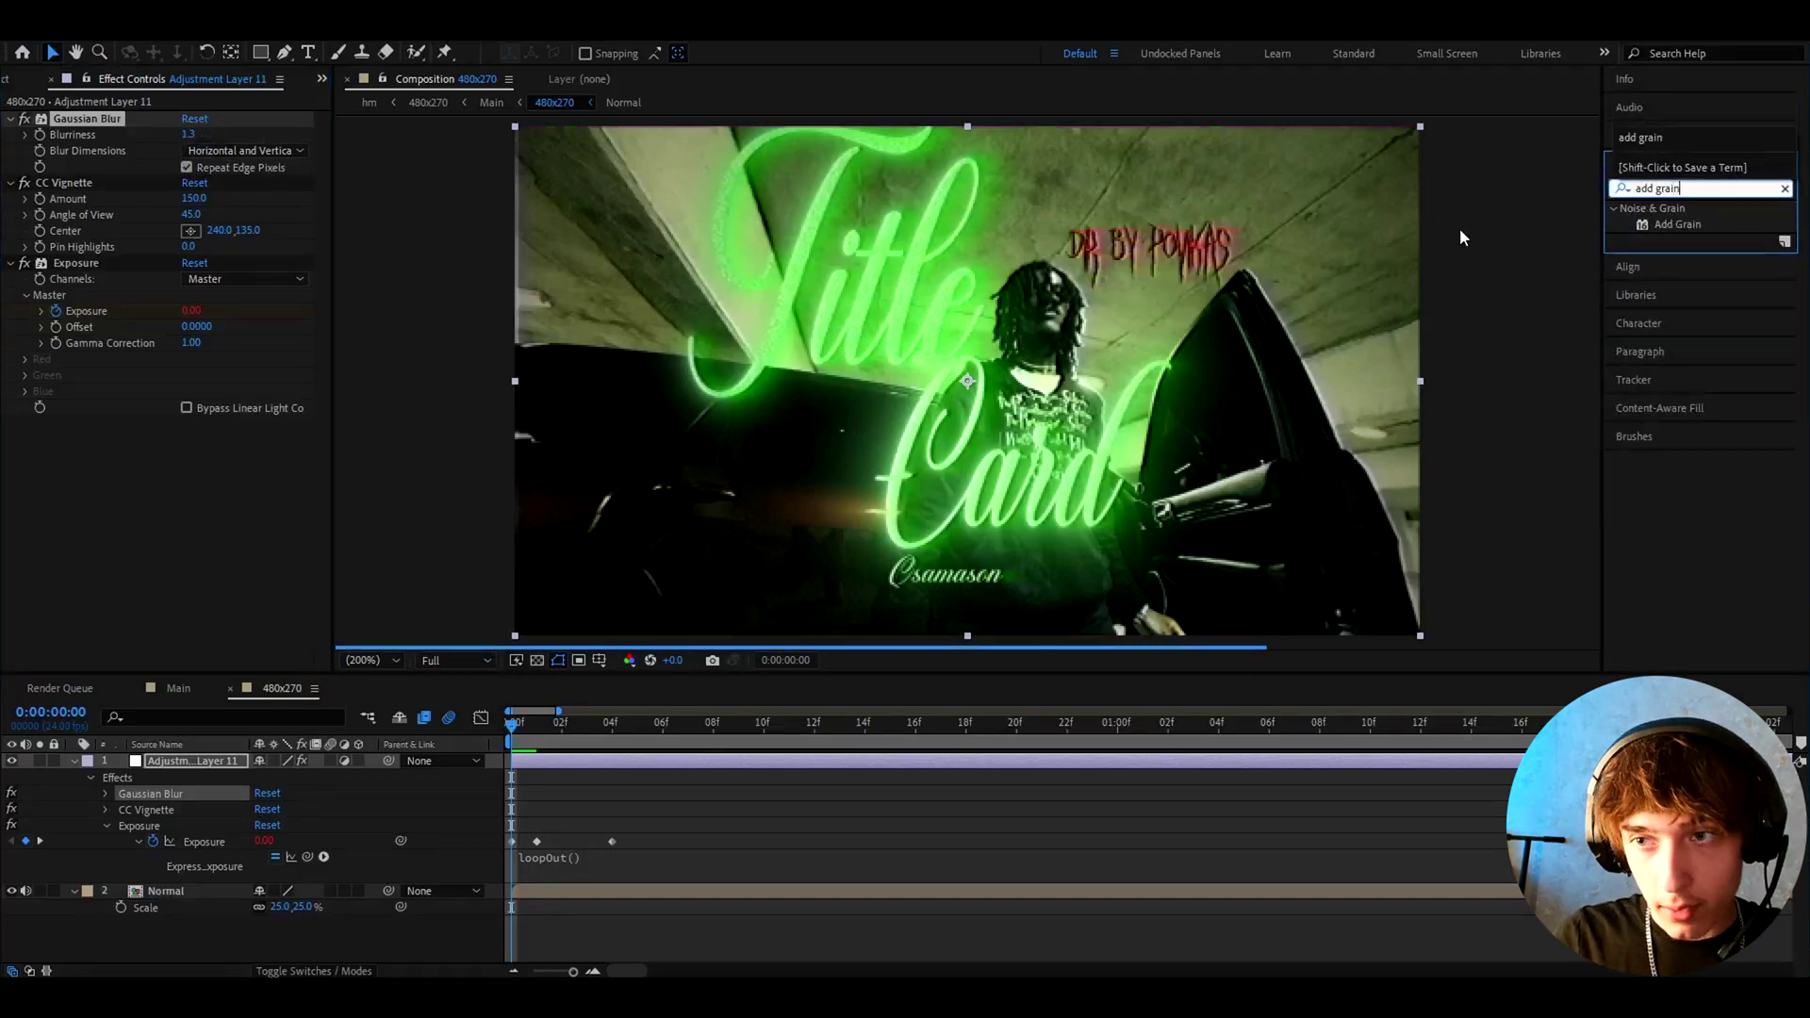
{"action": "left_click_drag", "start_coordinate": [1678, 225], "coordinate": [217, 139]}
{"action": "left_click", "coordinate": [217, 140]}
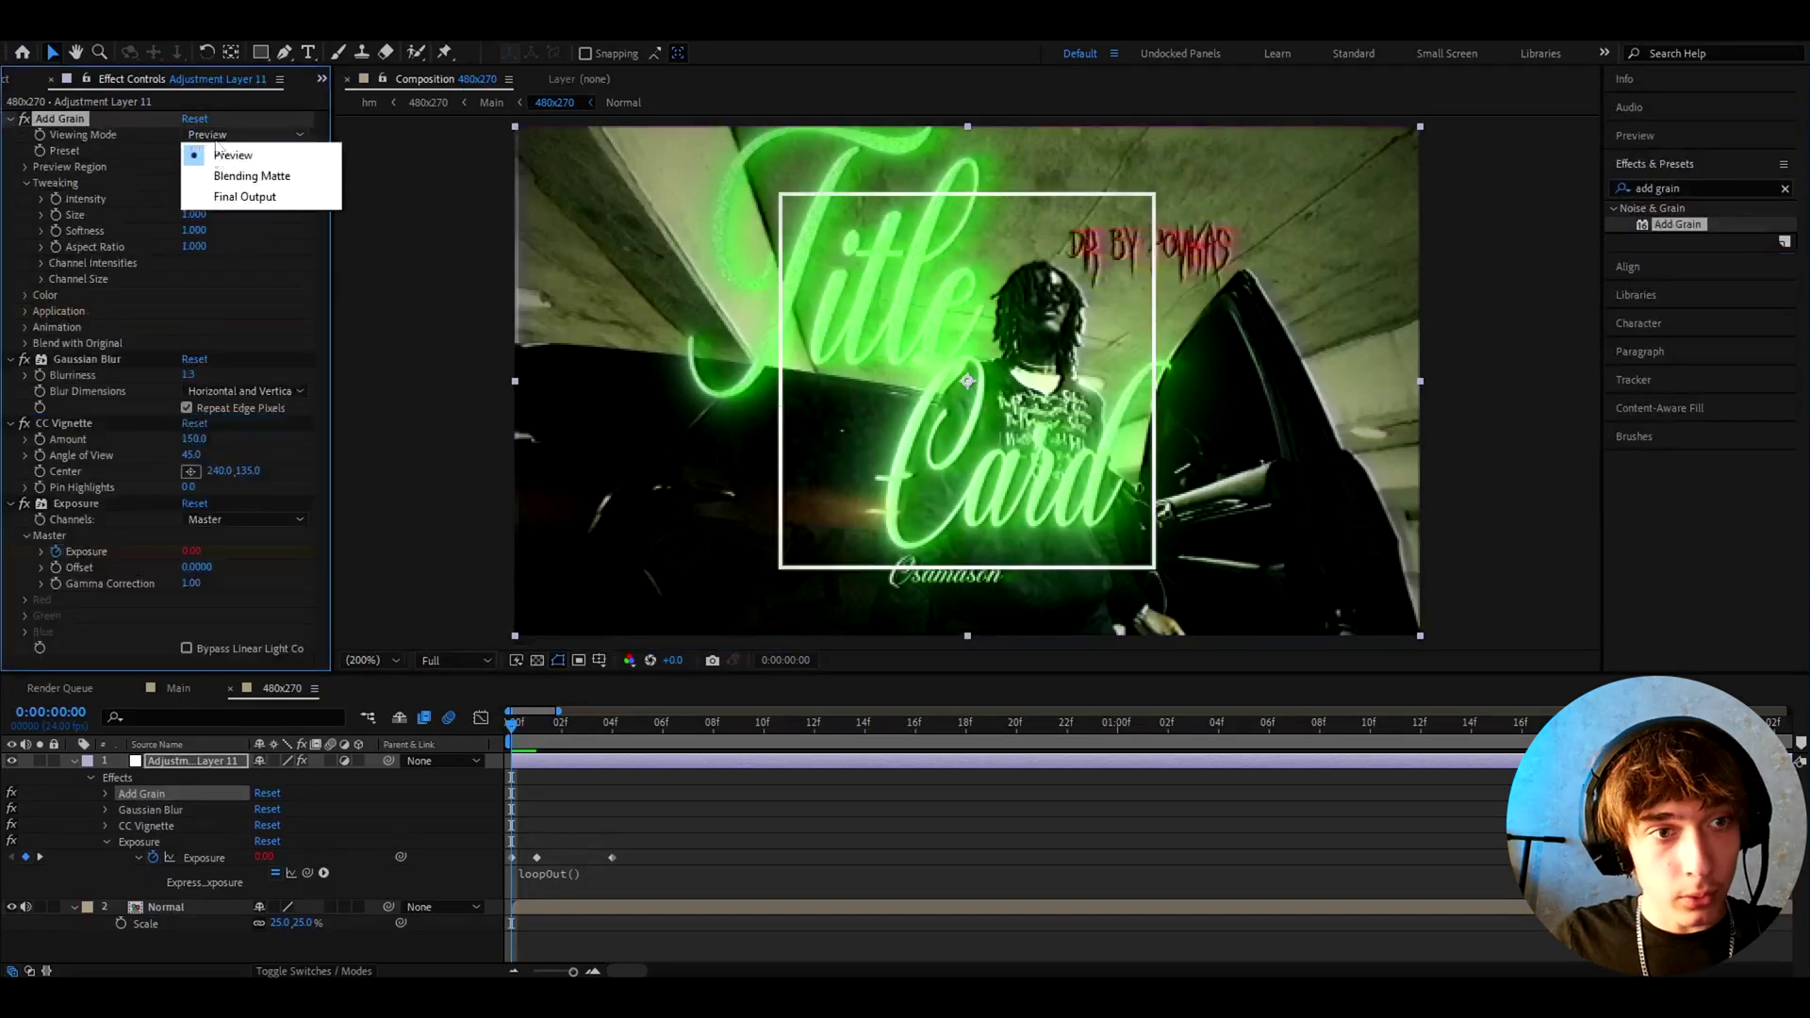
{"action": "left_click", "coordinate": [203, 194]}
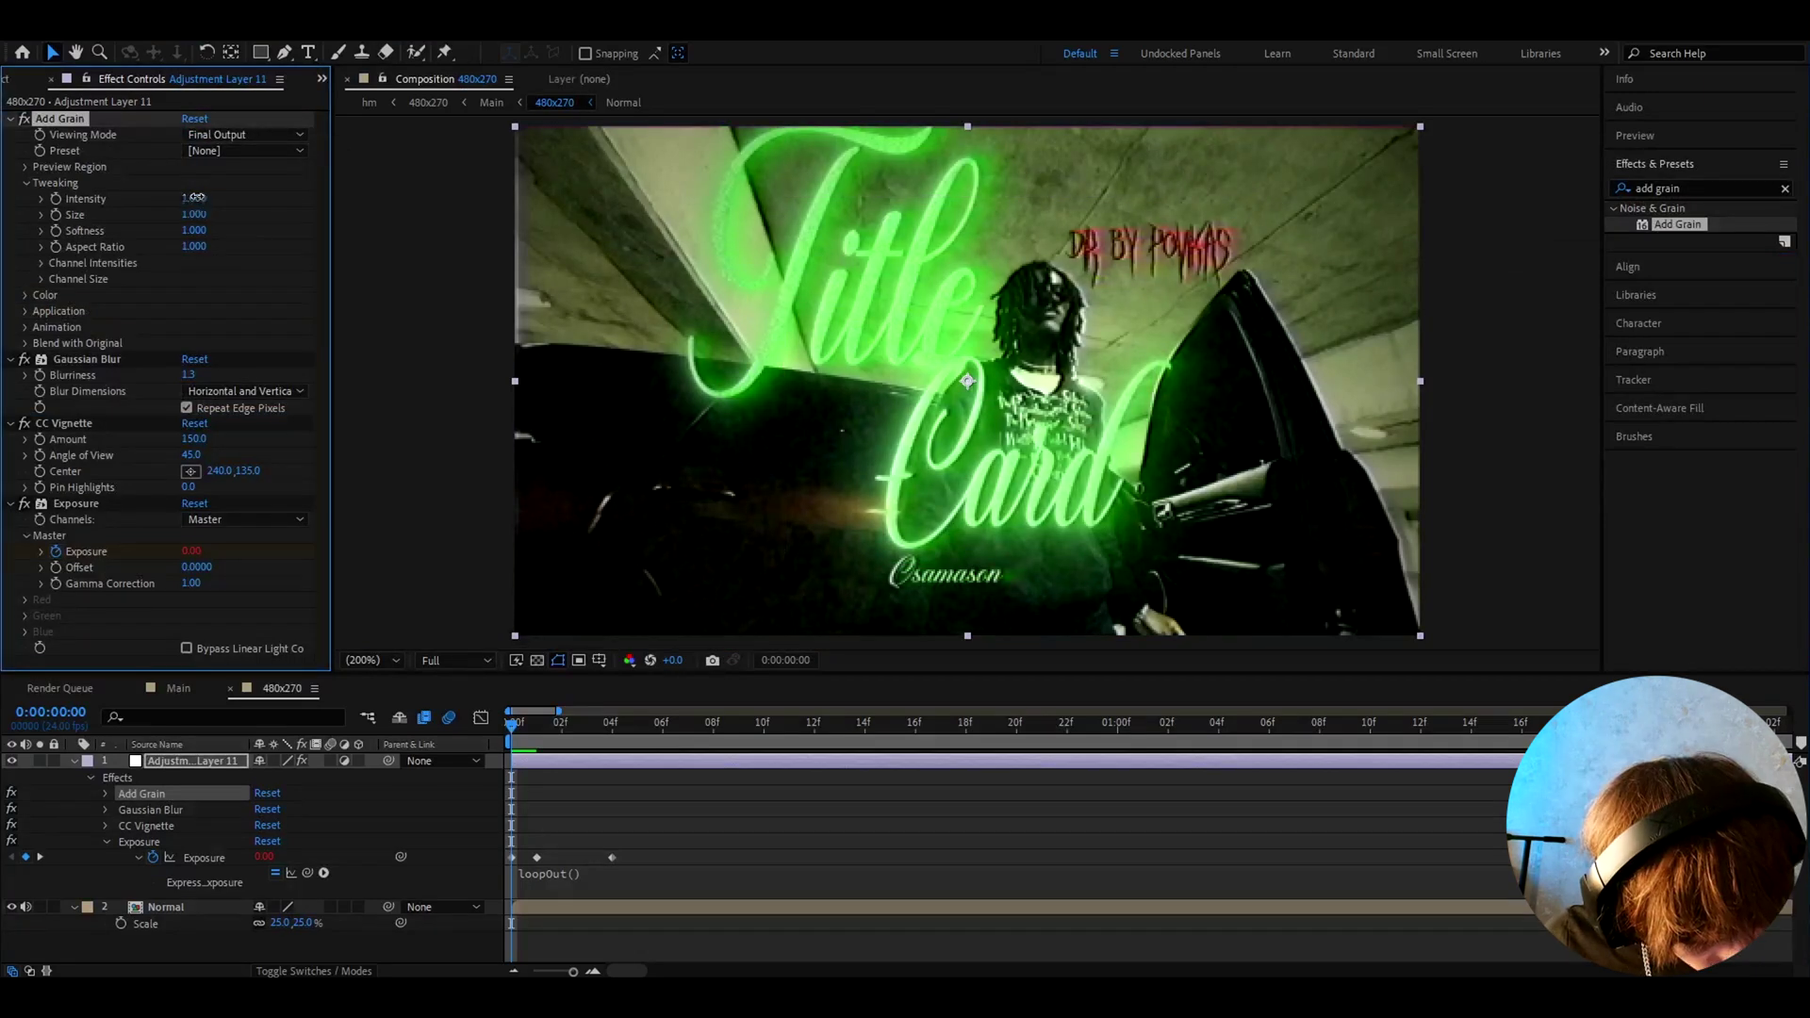
{"action": "left_click", "coordinate": [195, 198]}
{"action": "type", "text": ".8"}
{"action": "key", "text": "Return"}
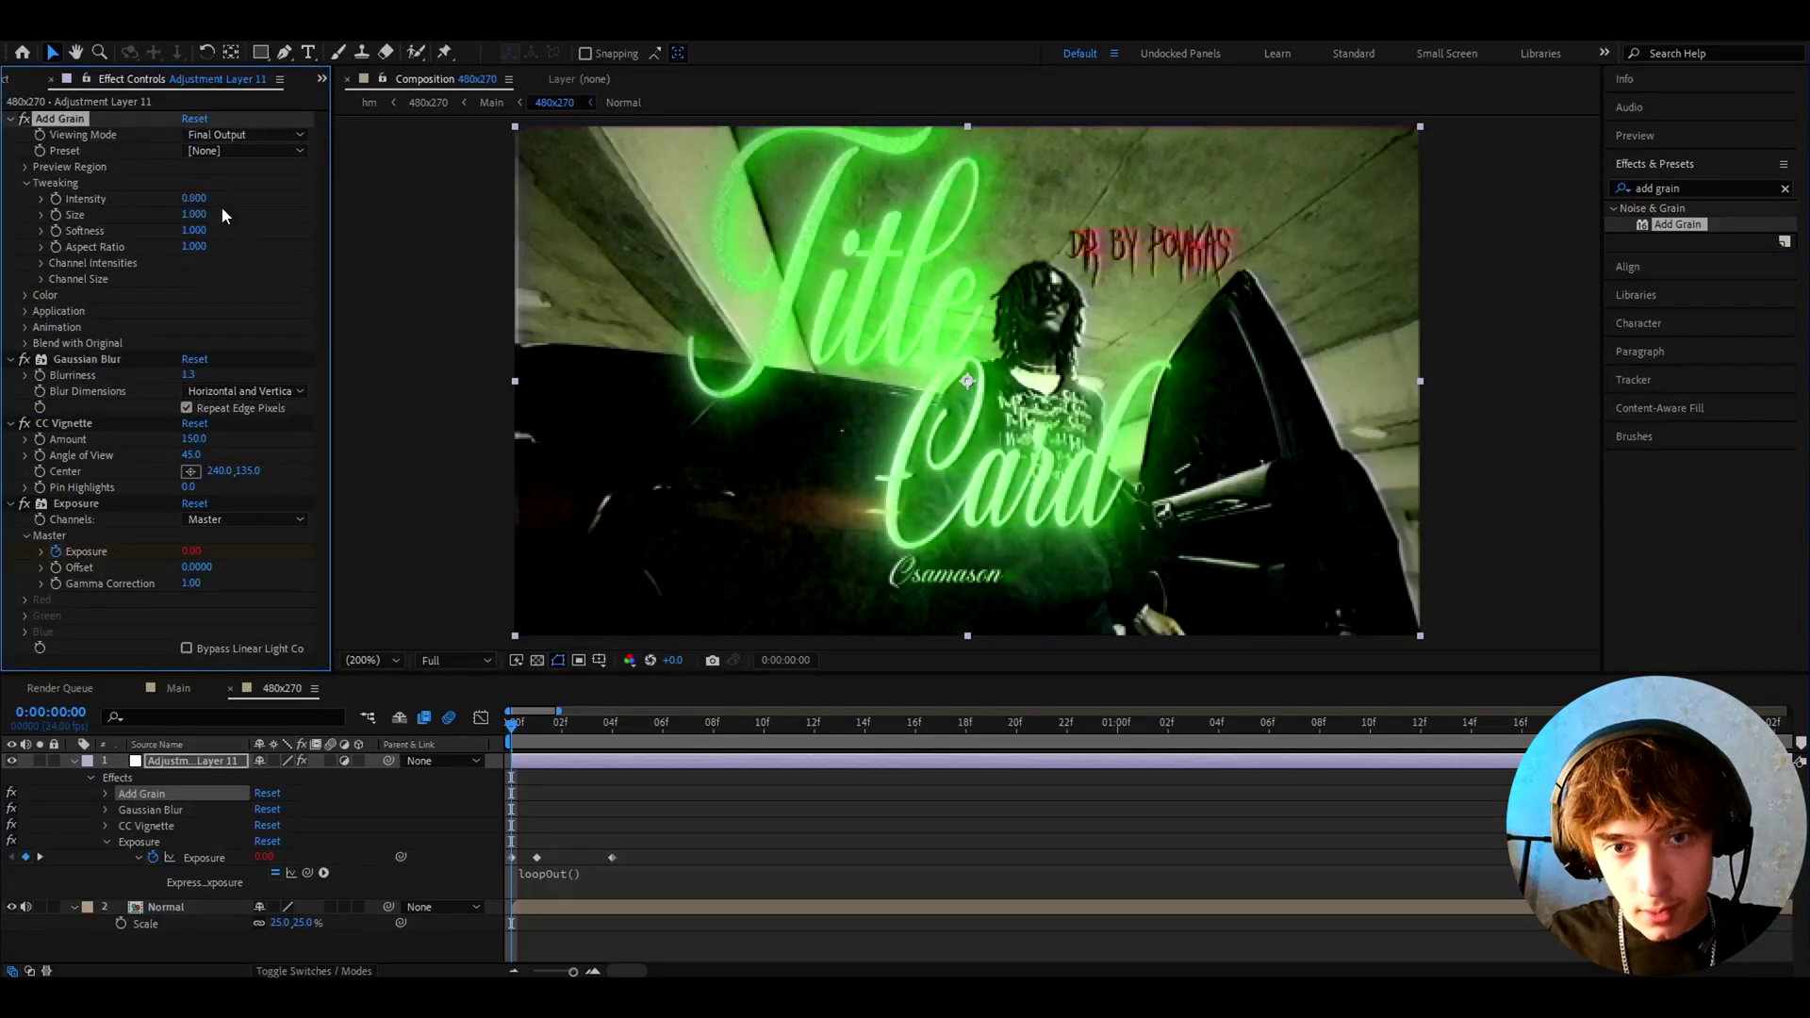
{"action": "left_click", "coordinate": [195, 215]}
{"action": "type", "text": "0.2"}
{"action": "key", "text": "Return"}
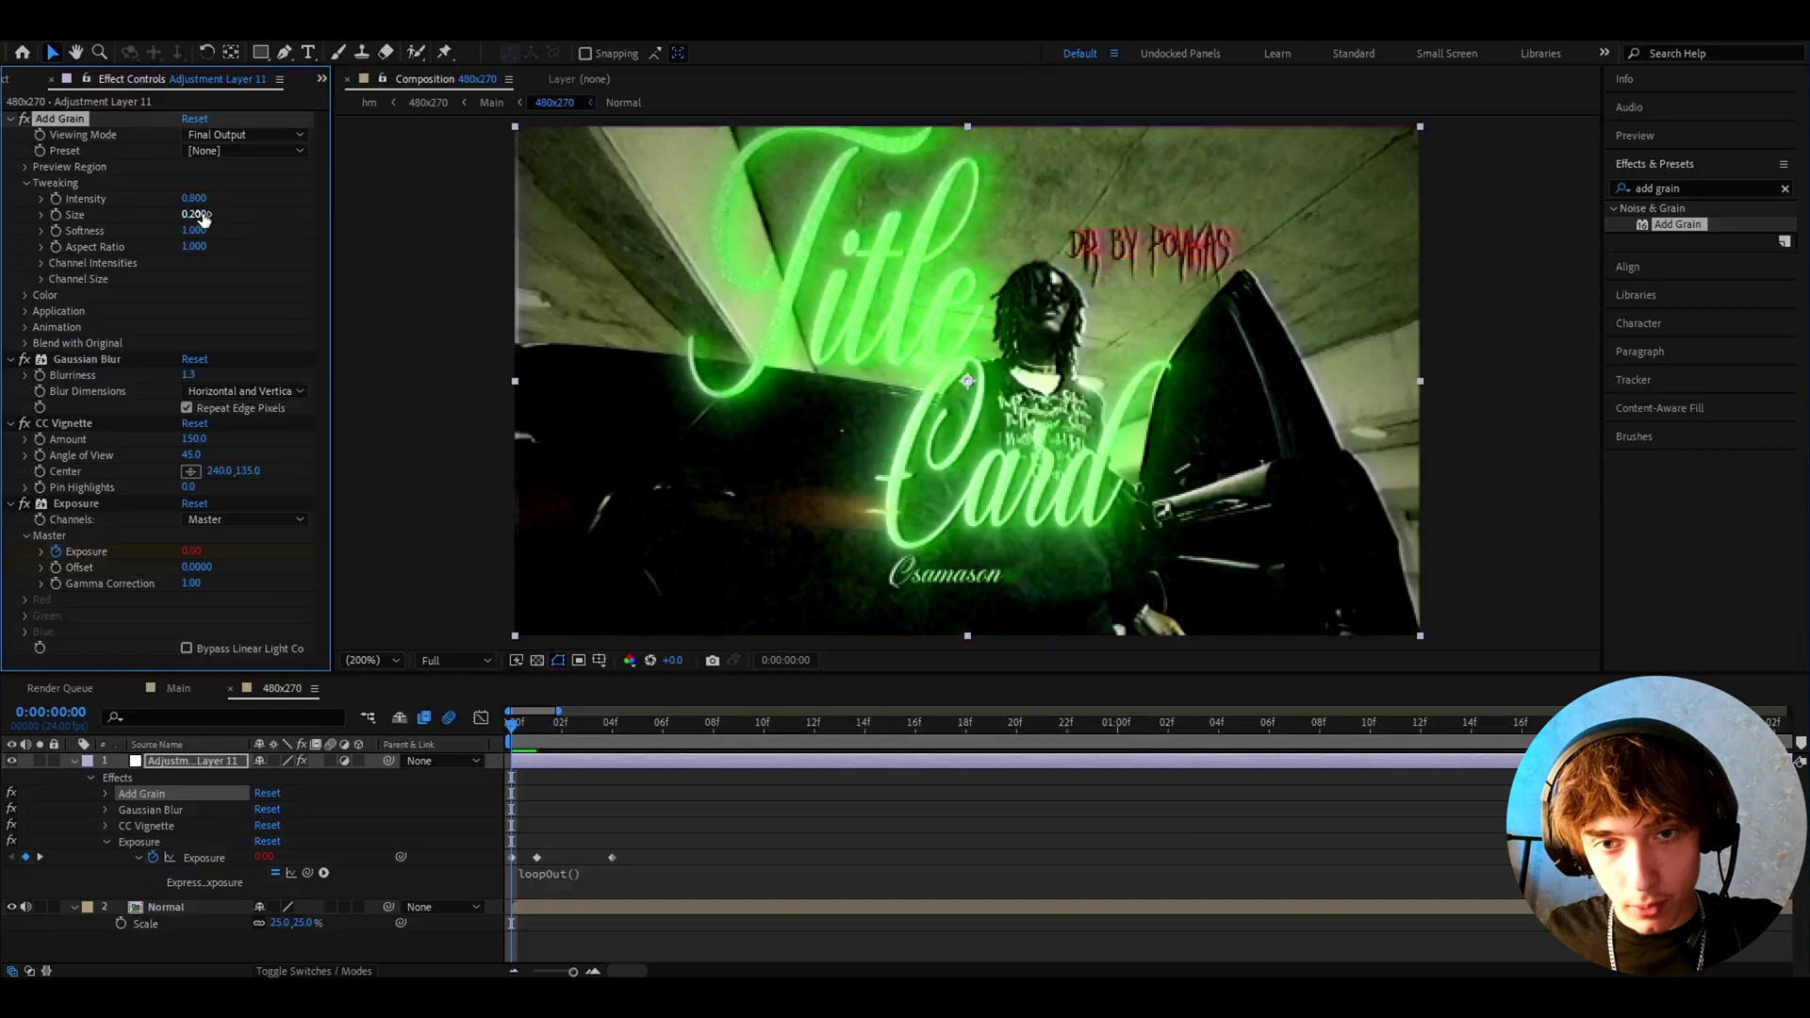
Apply Levels with Input Black 35.7 and Output White 240
{"action": "key", "text": "ctrl+5"}
{"action": "type", "text": "levels"}
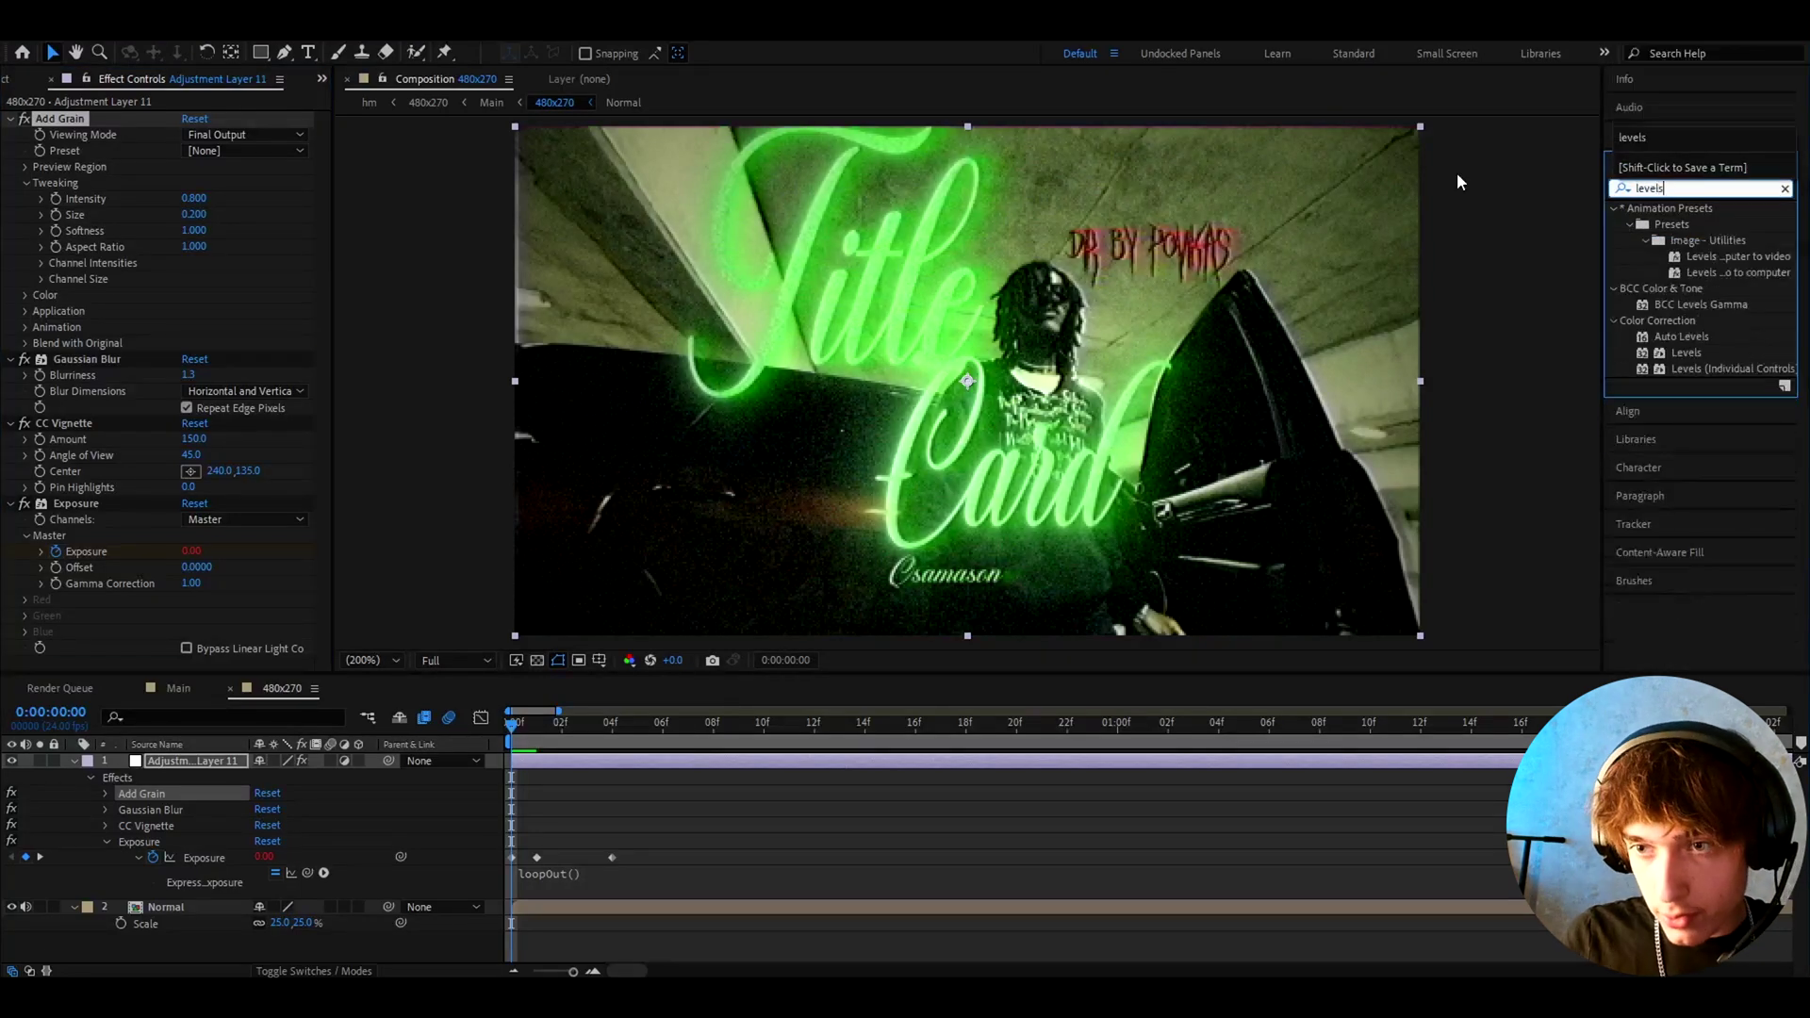
{"action": "double_click", "coordinate": [1686, 351]}
{"action": "left_click", "coordinate": [191, 267]}
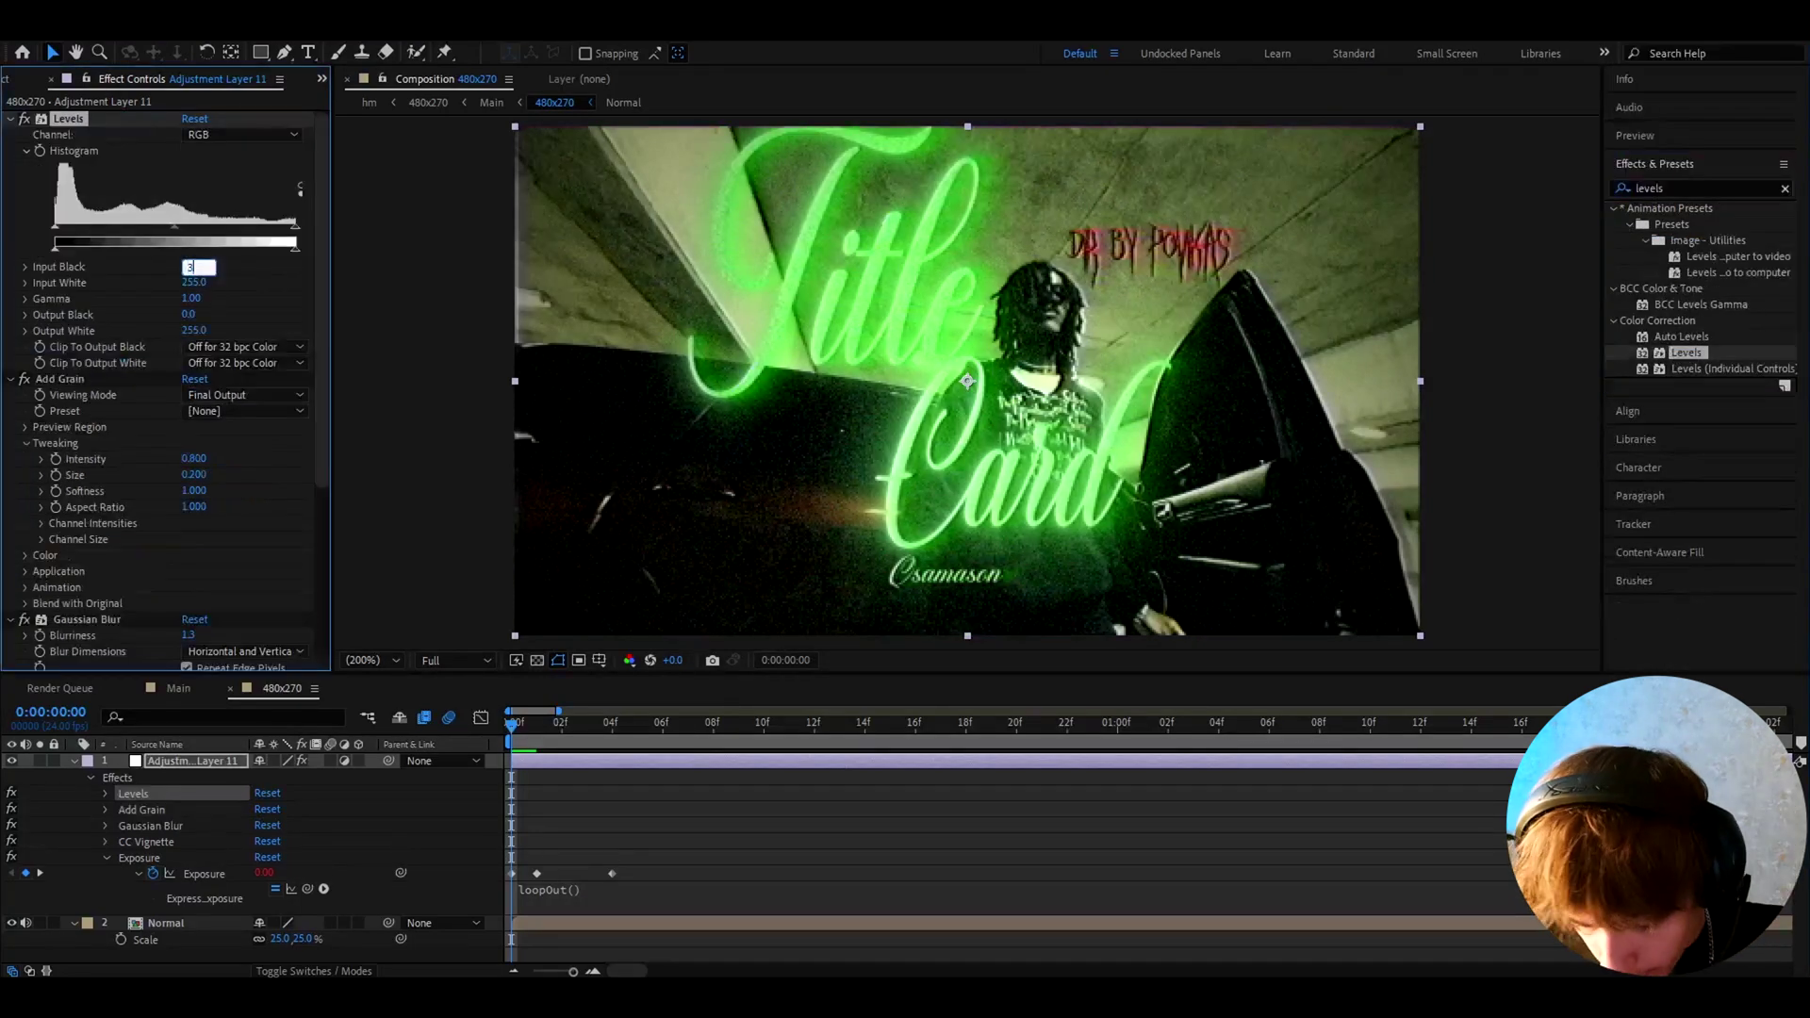
{"action": "type", "text": "35.7"}
{"action": "key", "text": "Tab"}
{"action": "key", "text": "Tab"}
{"action": "key", "text": "Tab"}
{"action": "key", "text": "Tab"}
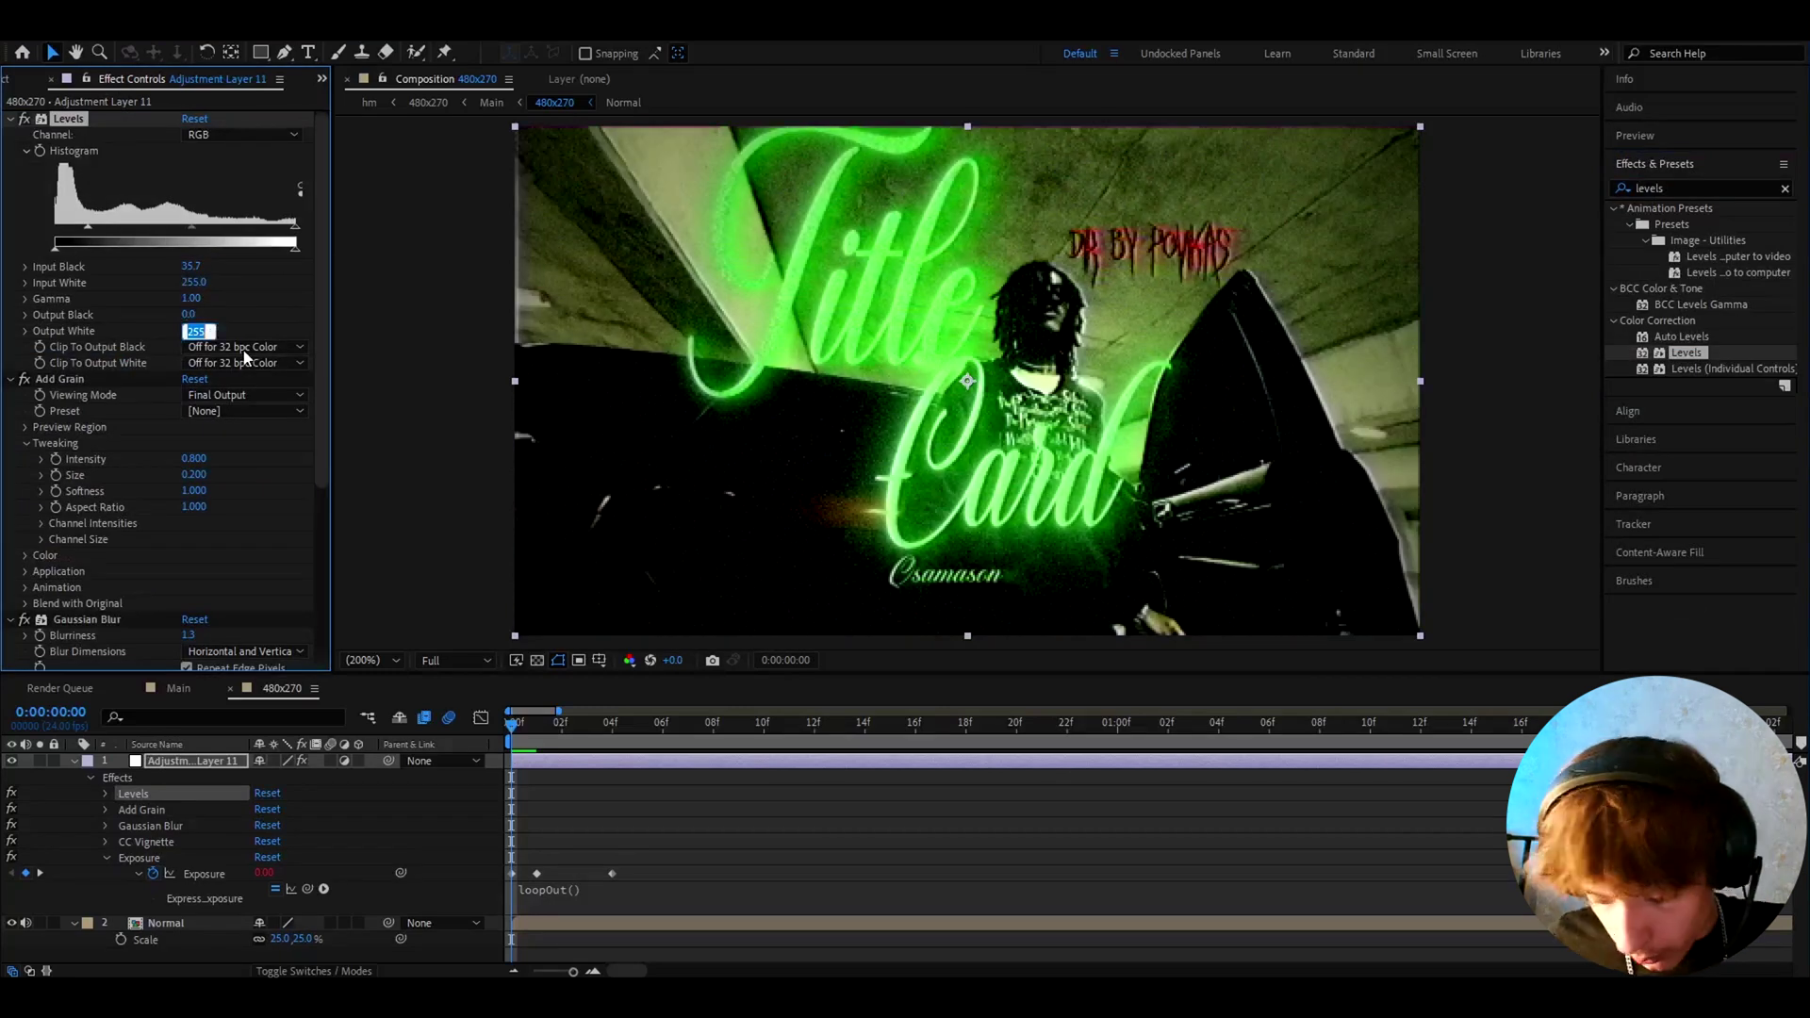
{"action": "type", "text": "240"}
{"action": "key", "text": "Return"}
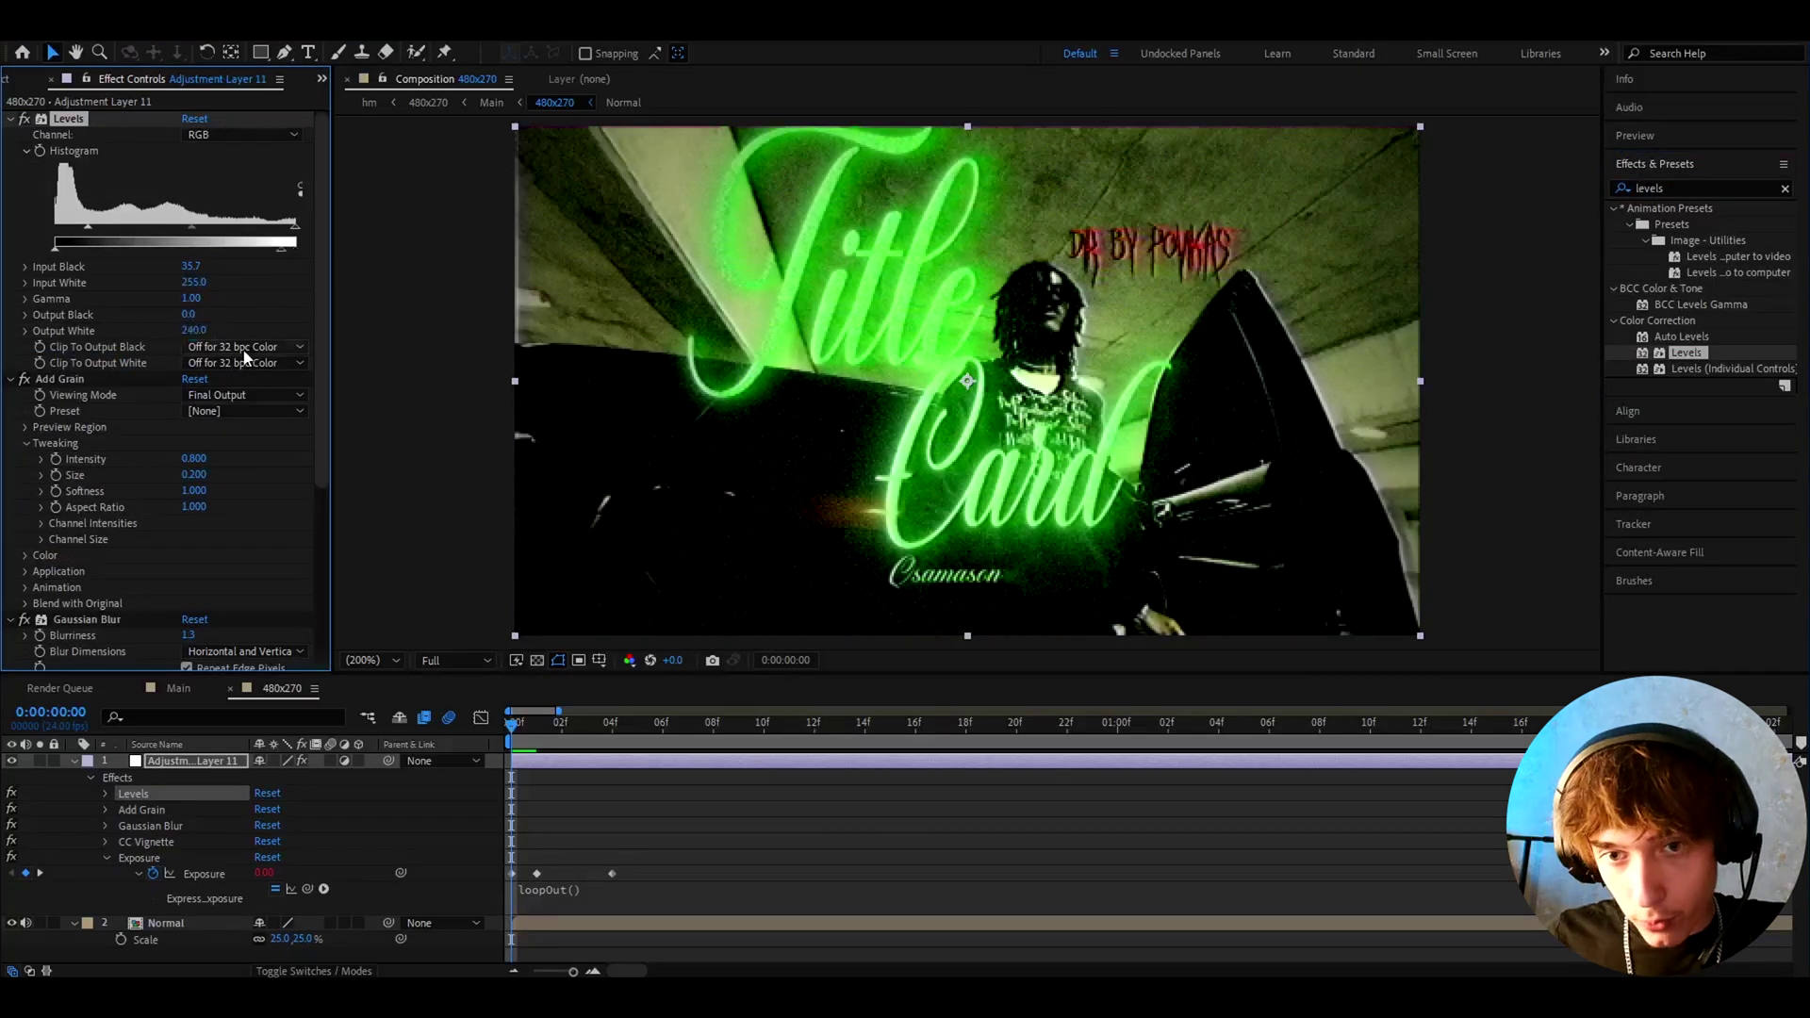
Add Noise at 13% with Use Color Noise turned off
{"action": "left_click", "coordinate": [1701, 188]}
{"action": "type", "text": "noise"}
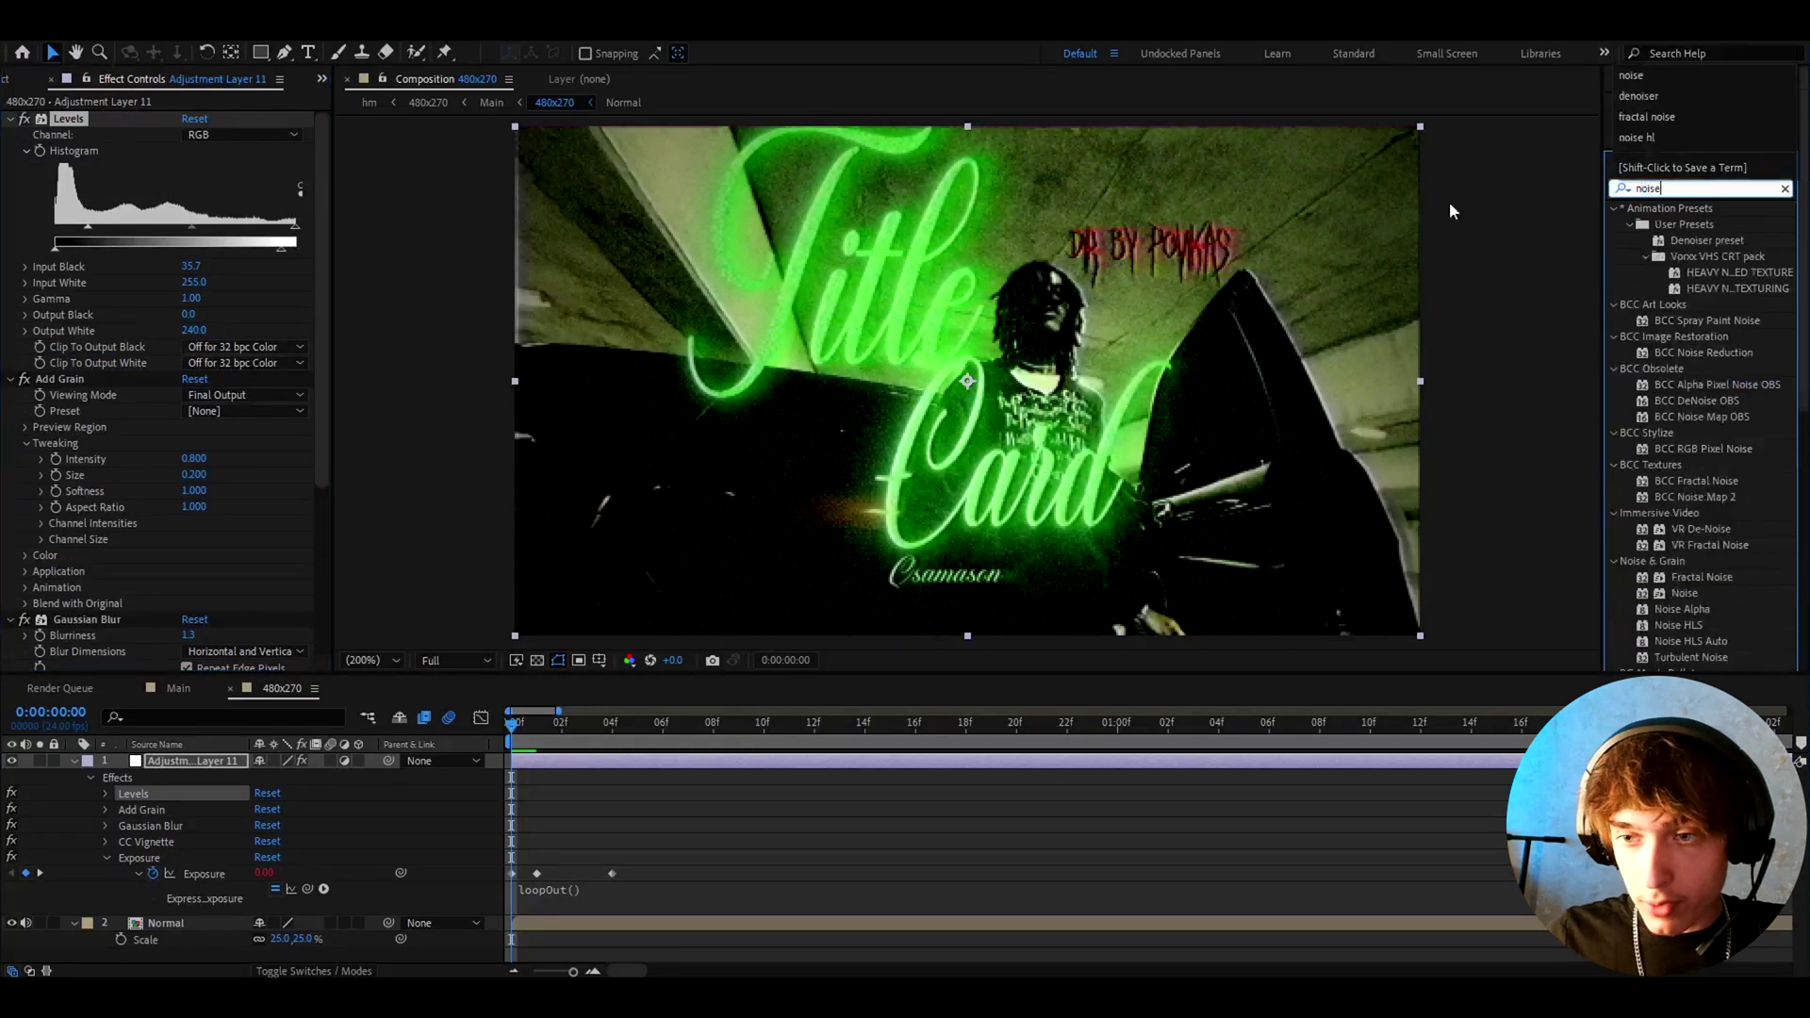
{"action": "left_click_drag", "start_coordinate": [1683, 533], "coordinate": [188, 124]}
{"action": "left_click", "coordinate": [199, 135]}
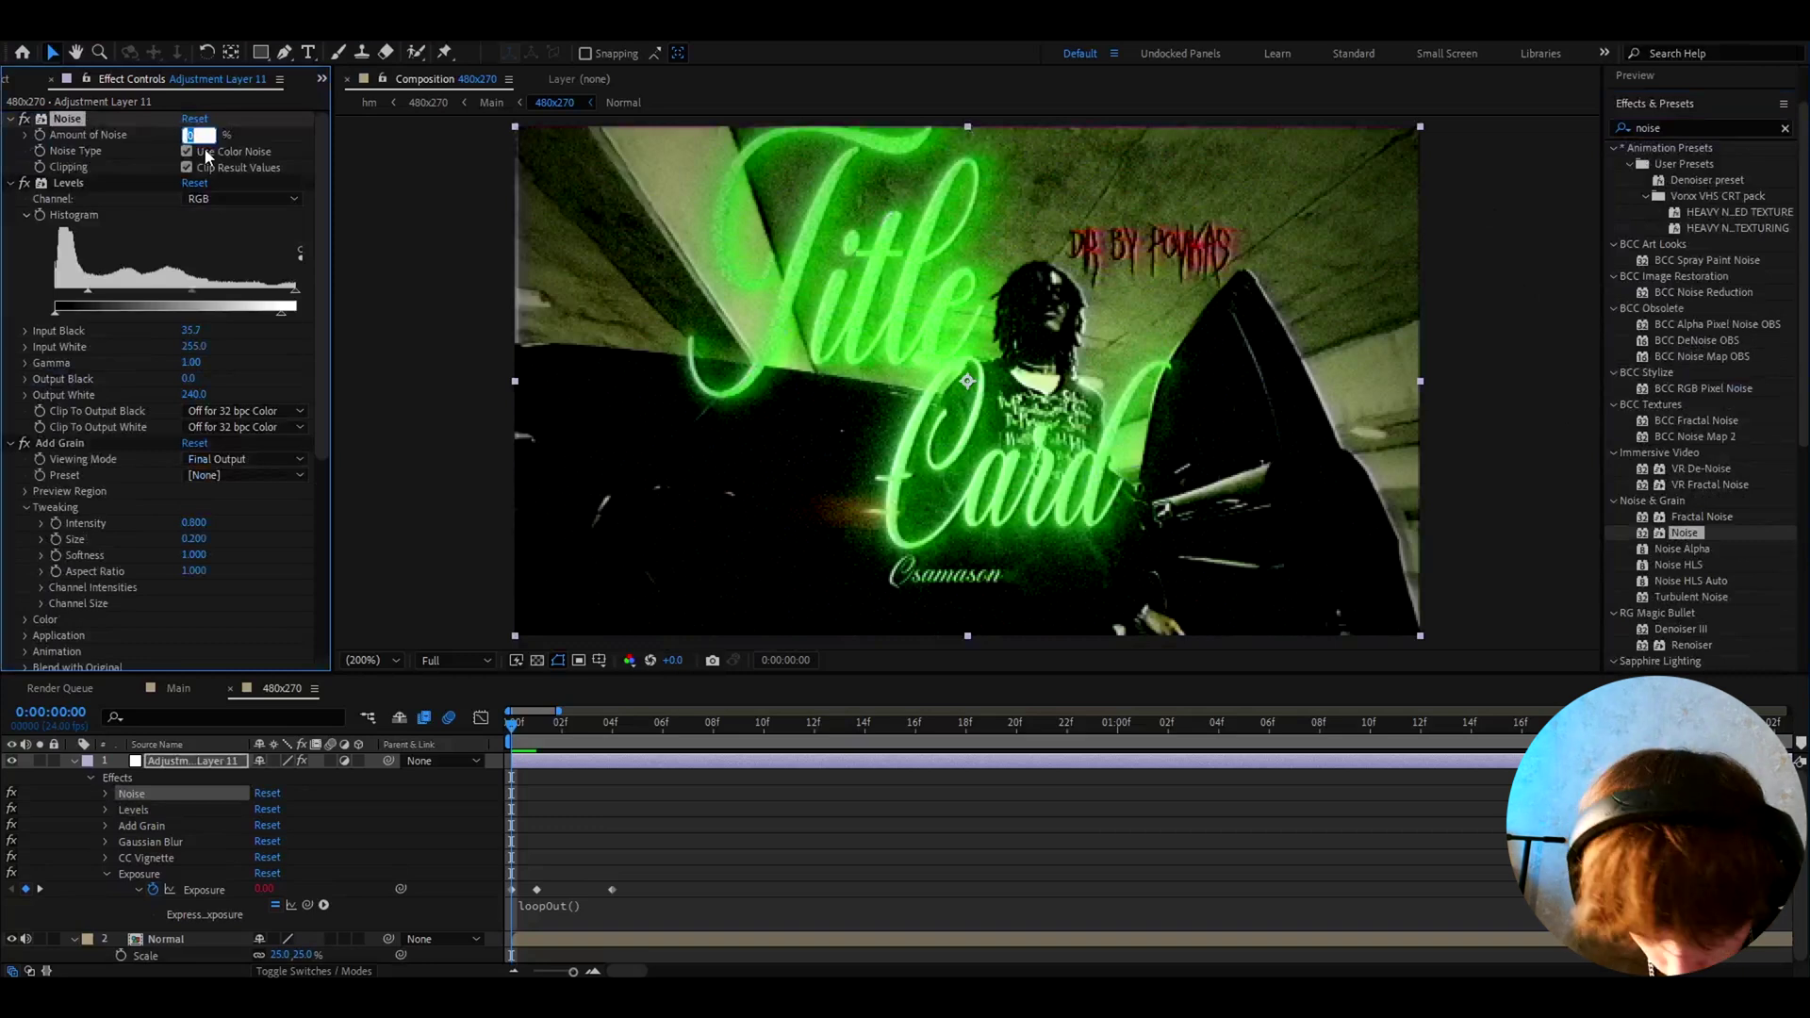
{"action": "type", "text": "13"}
{"action": "key", "text": "Return"}
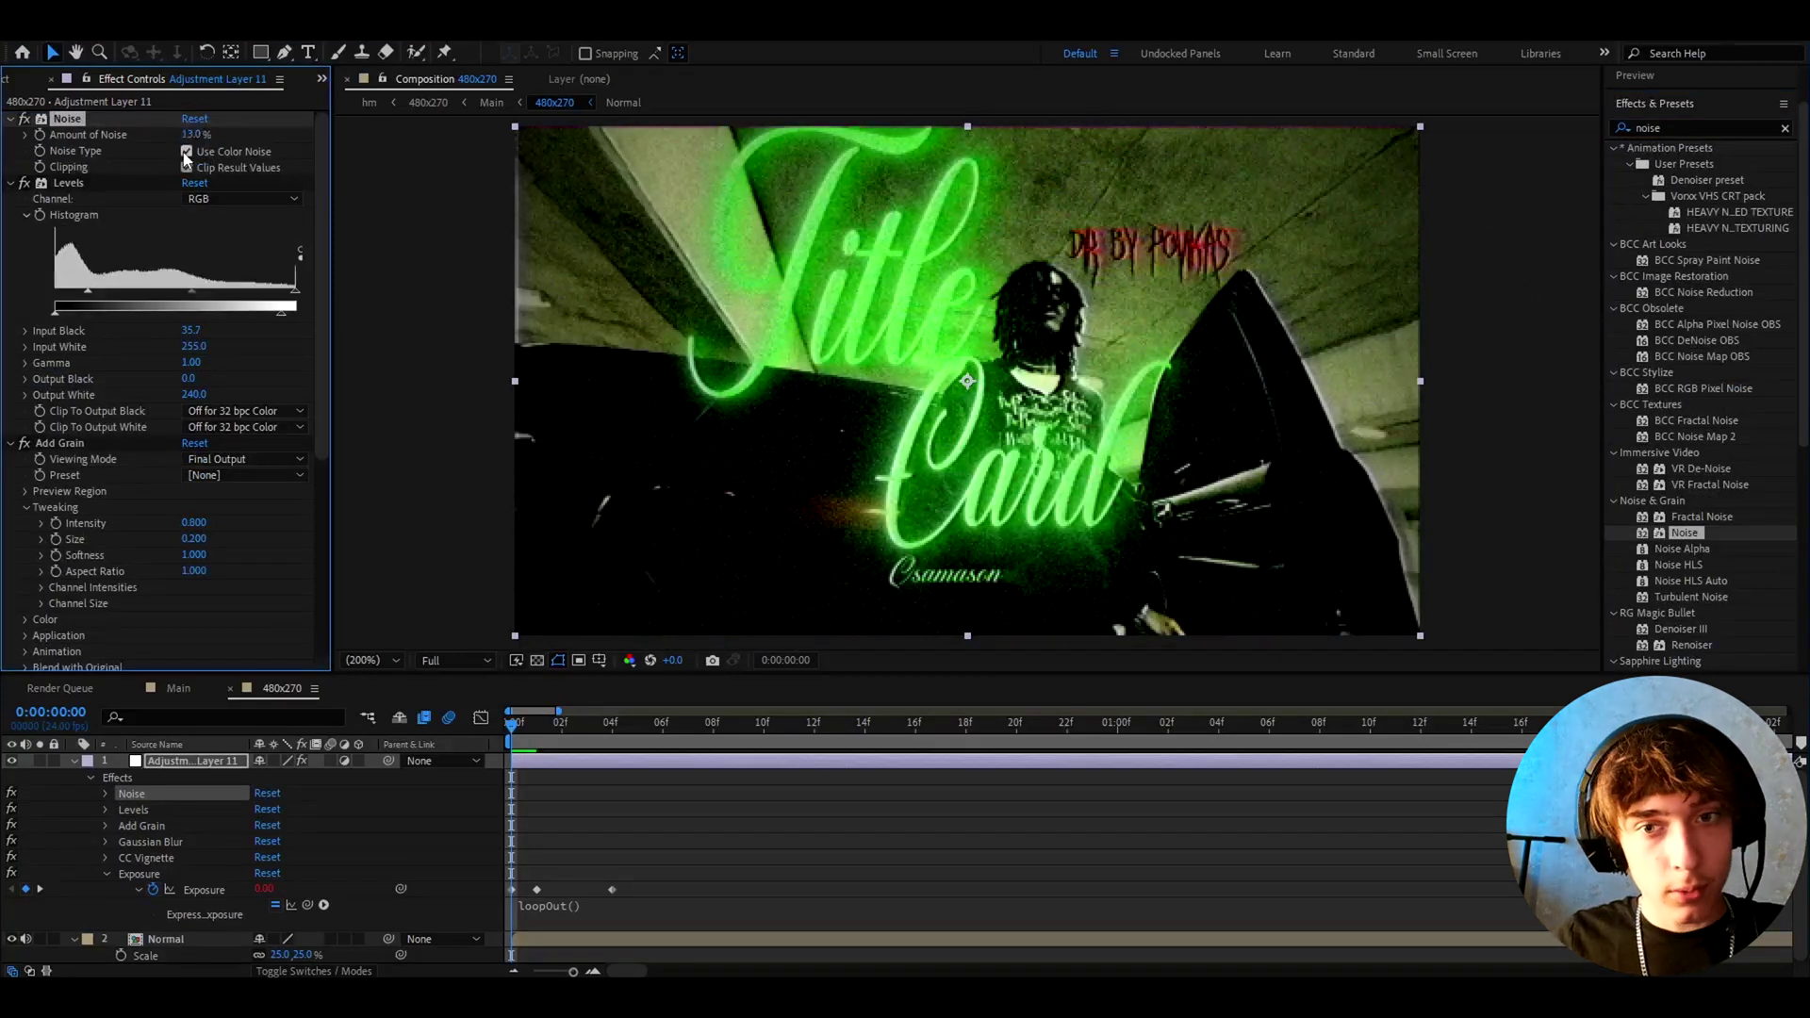
{"action": "left_click", "coordinate": [186, 151]}
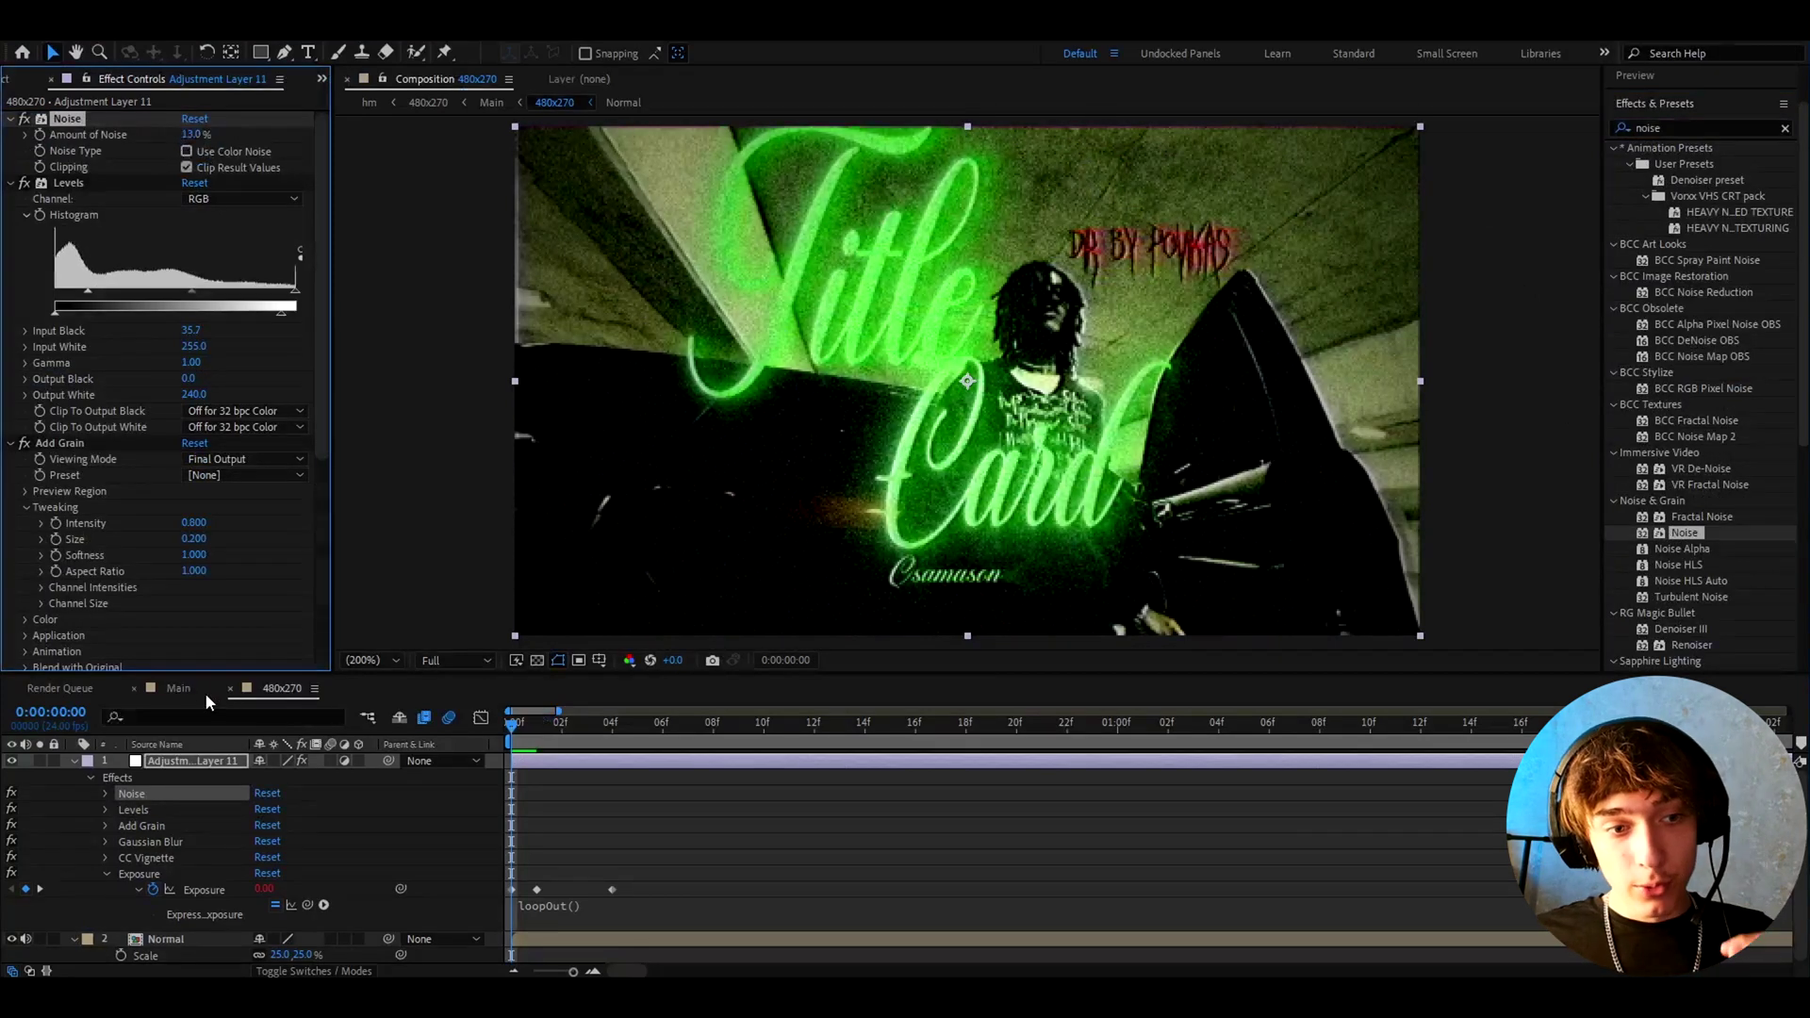
In the Main comp, set the 480x270 layer's Scale to 402%
{"action": "left_click", "coordinate": [178, 688]}
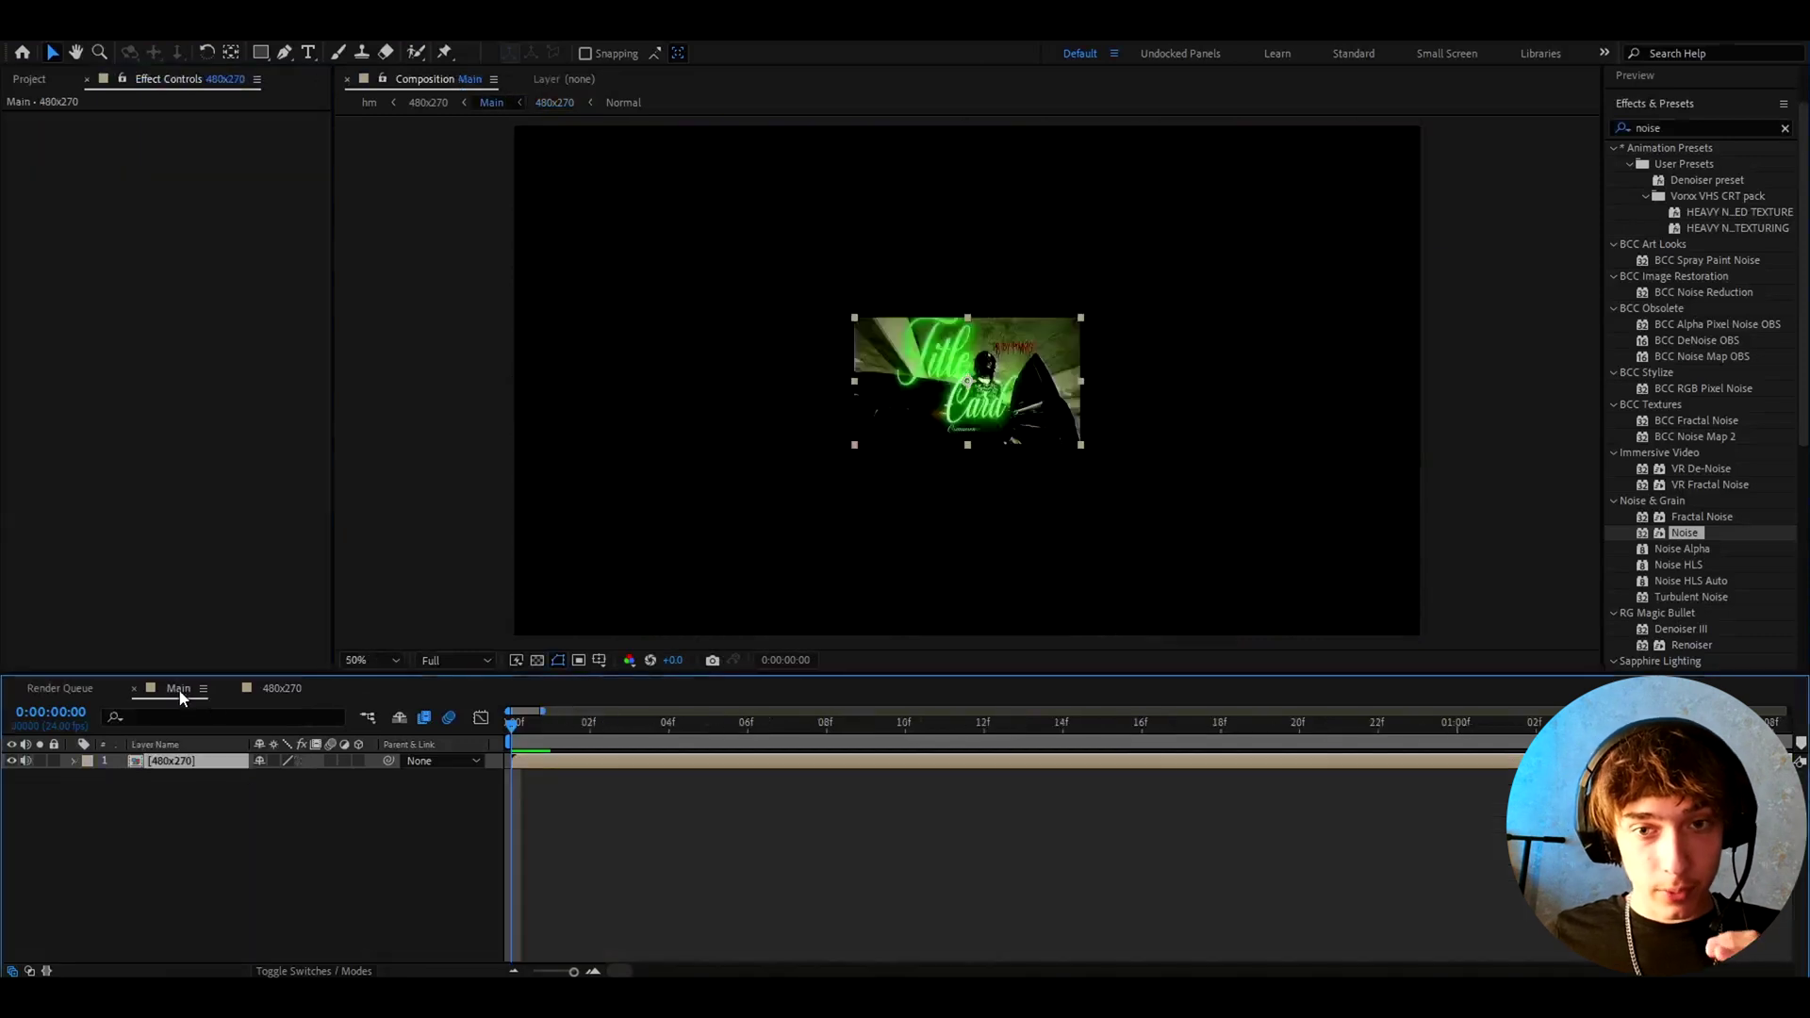
{"action": "key", "text": "s"}
{"action": "left_click", "coordinate": [283, 776]}
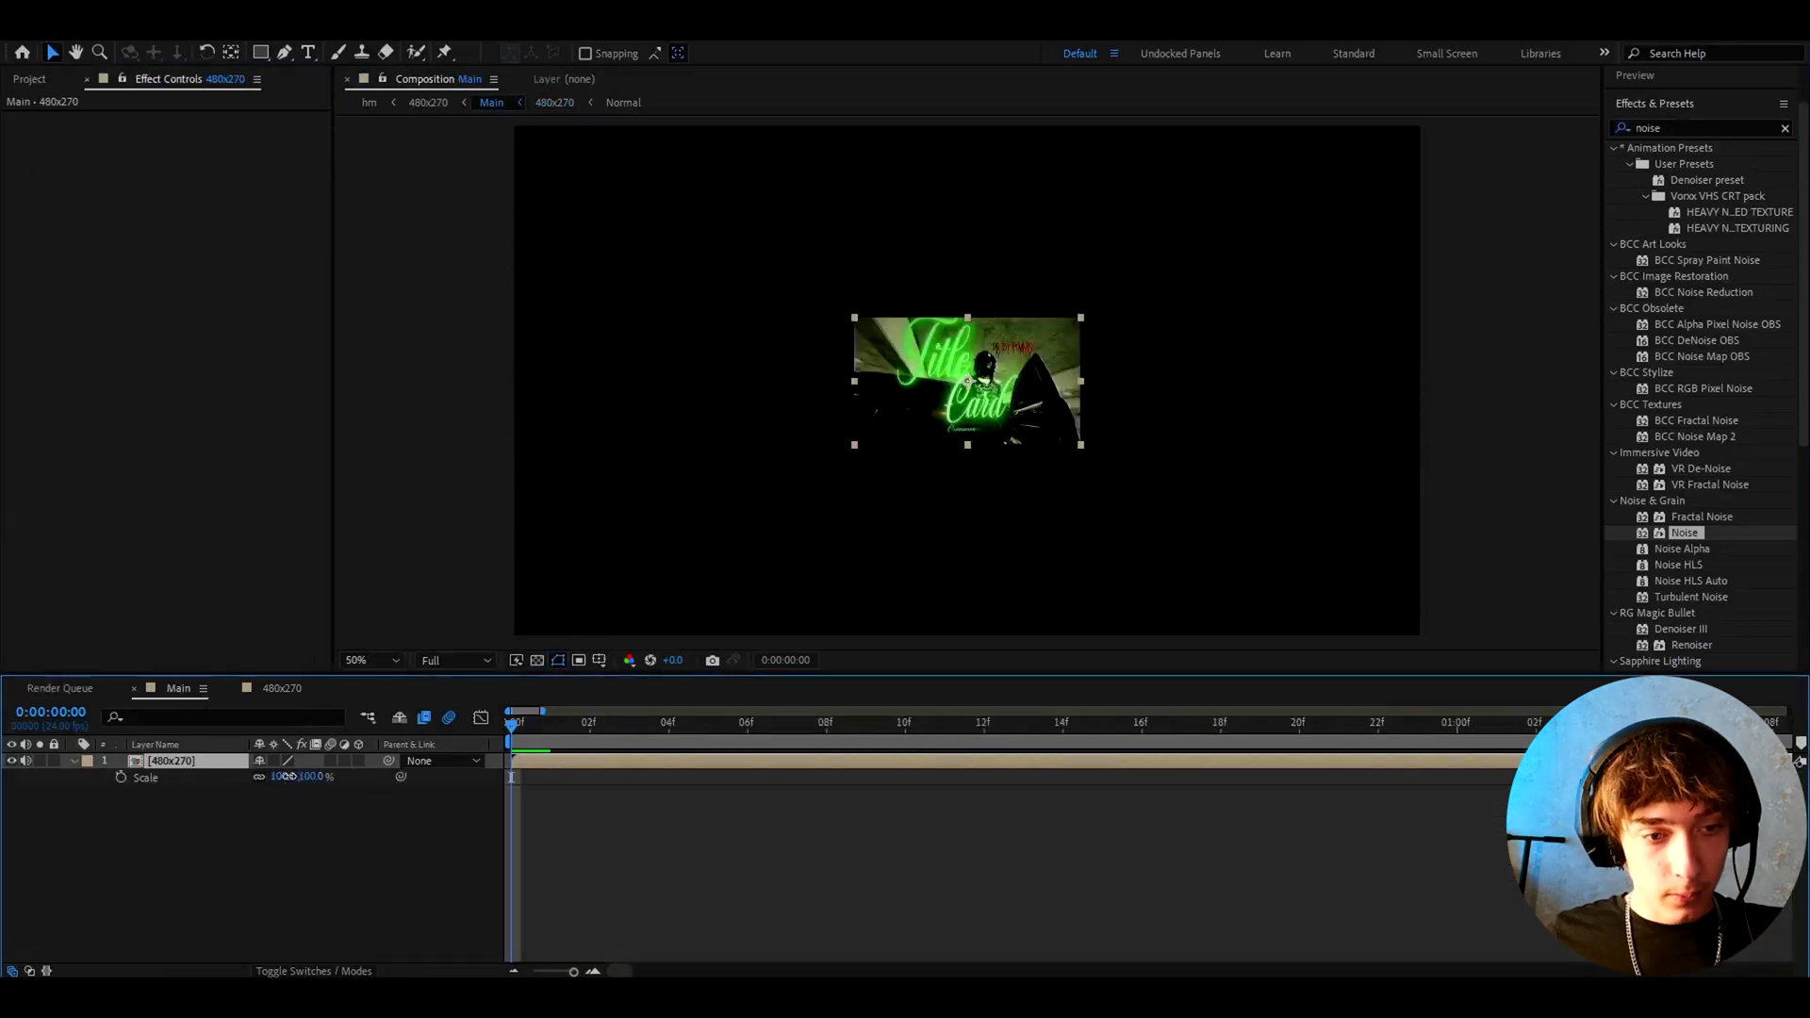
{"action": "type", "text": "402"}
{"action": "key", "text": "Return"}
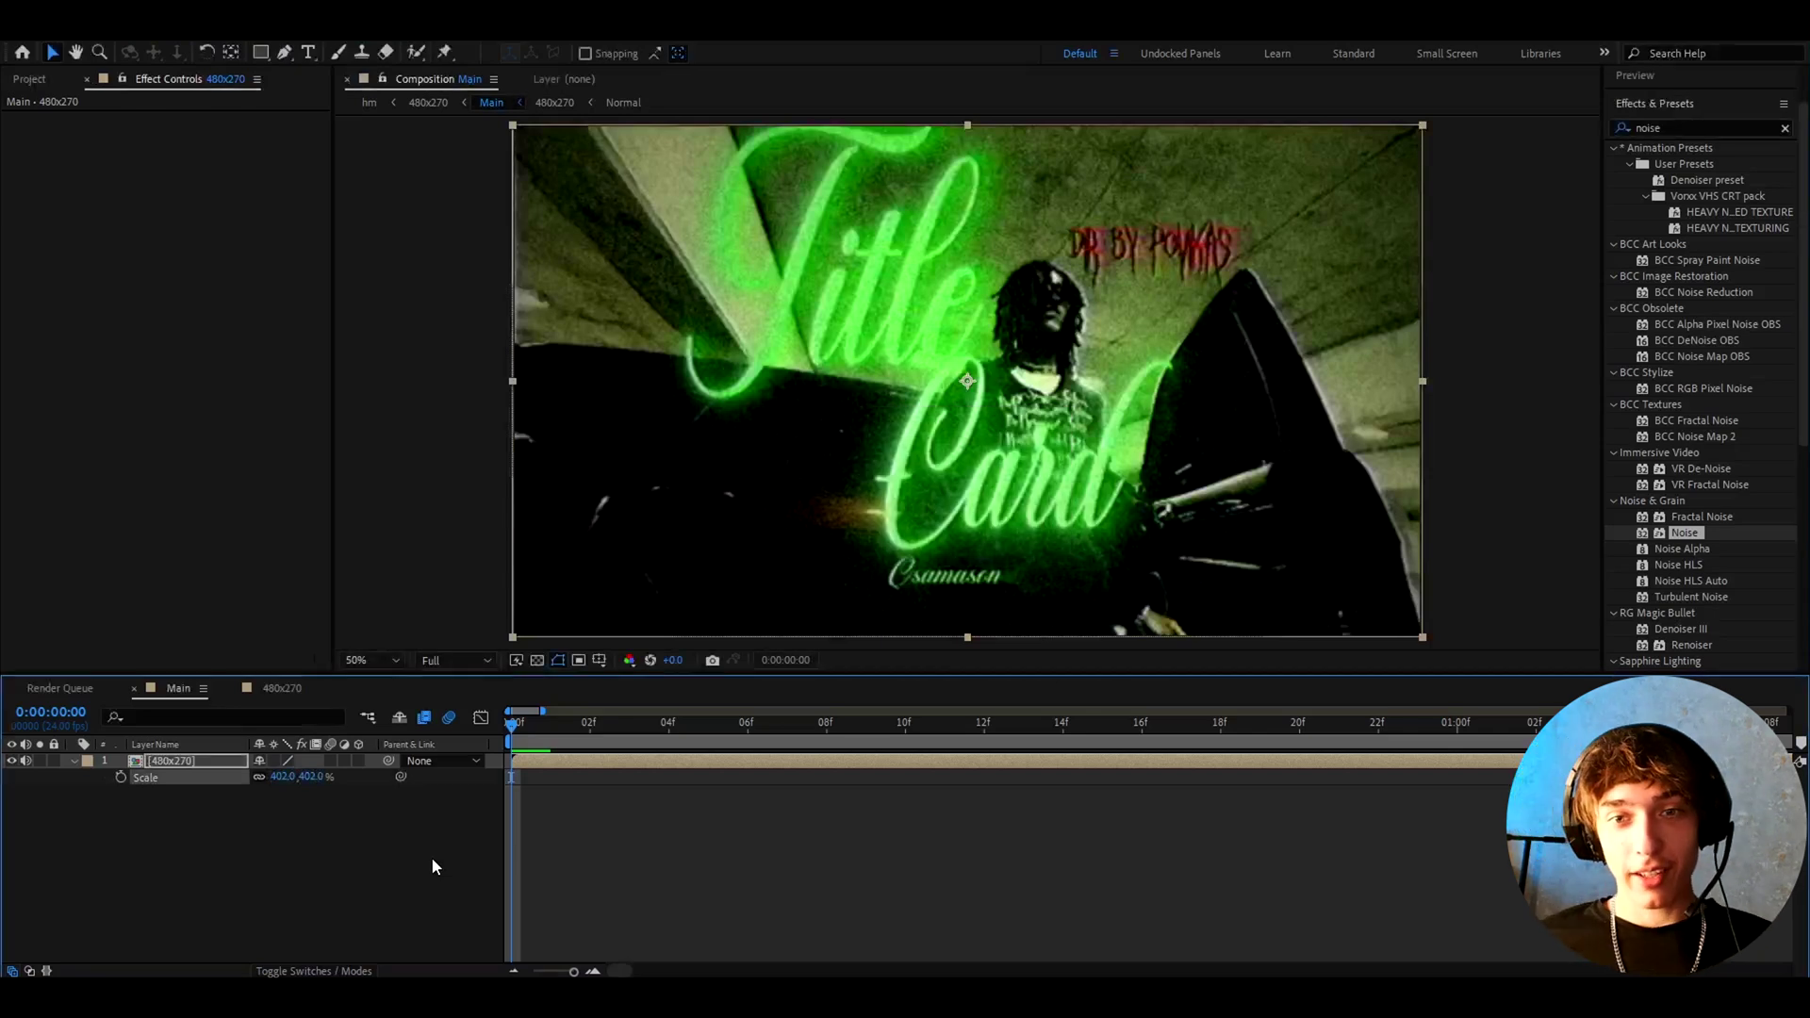
{"action": "left_click", "coordinate": [283, 689]}
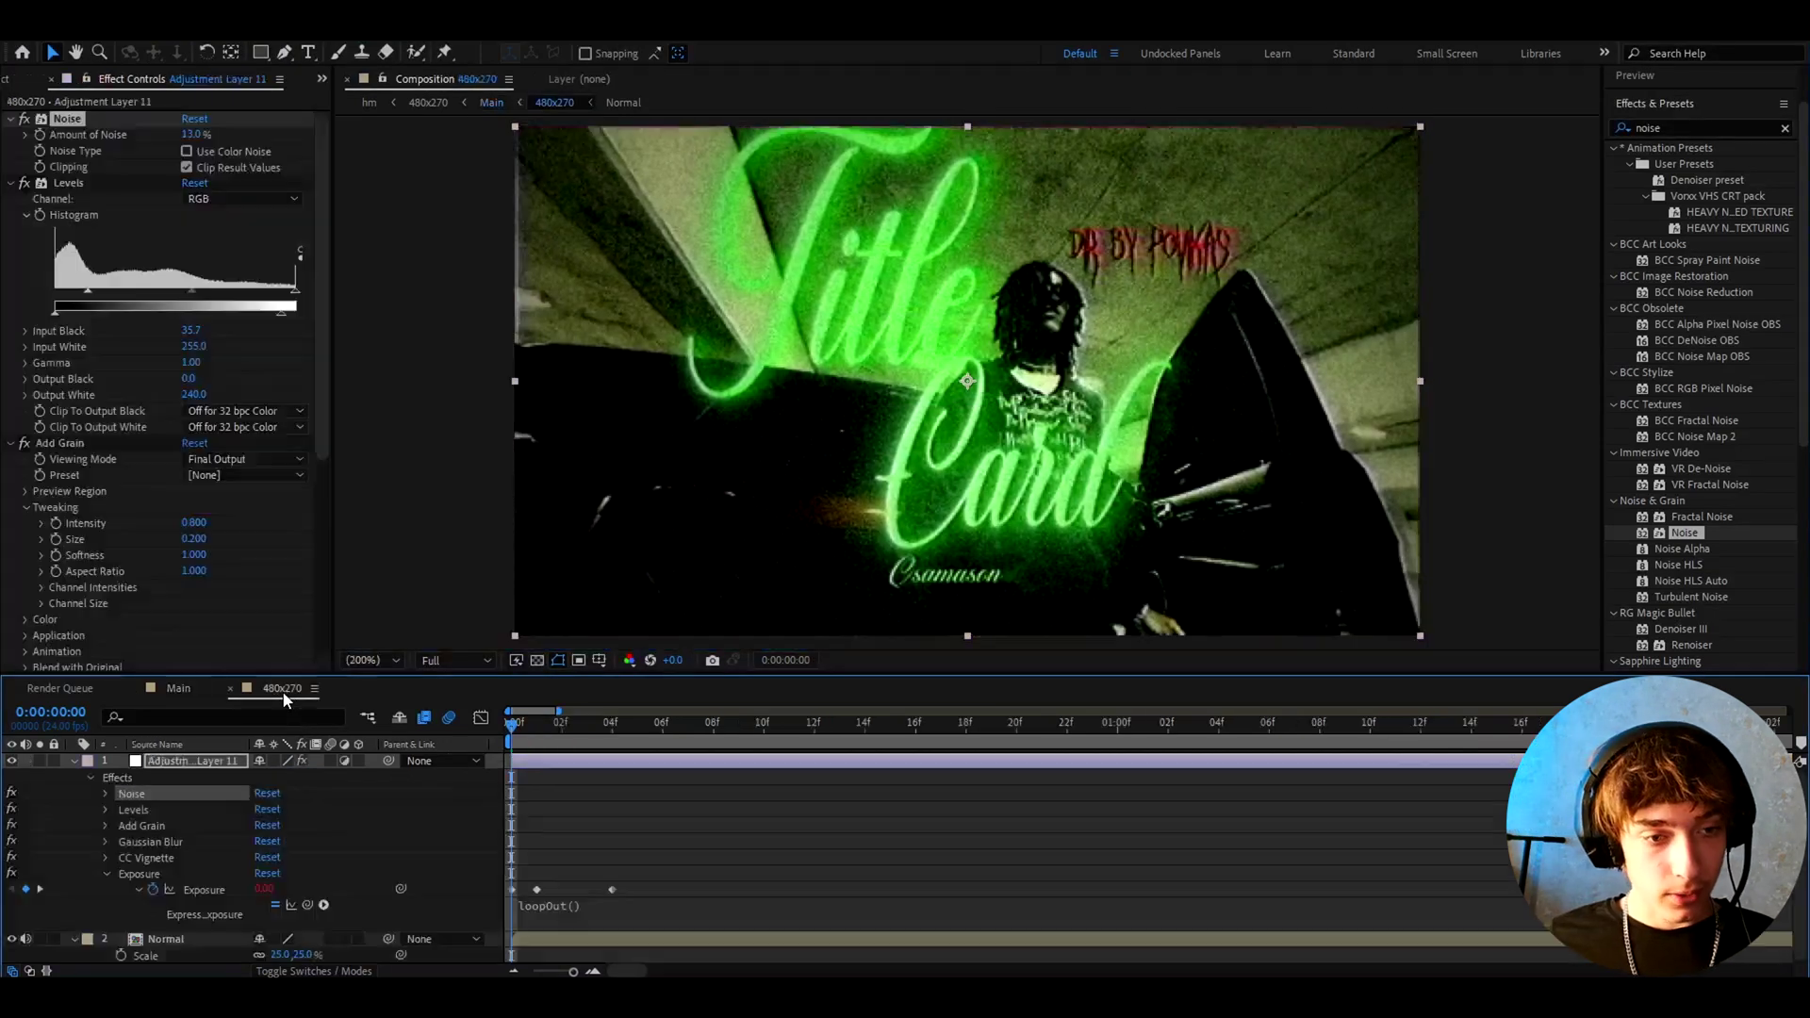
{"action": "left_click", "coordinate": [179, 761]}
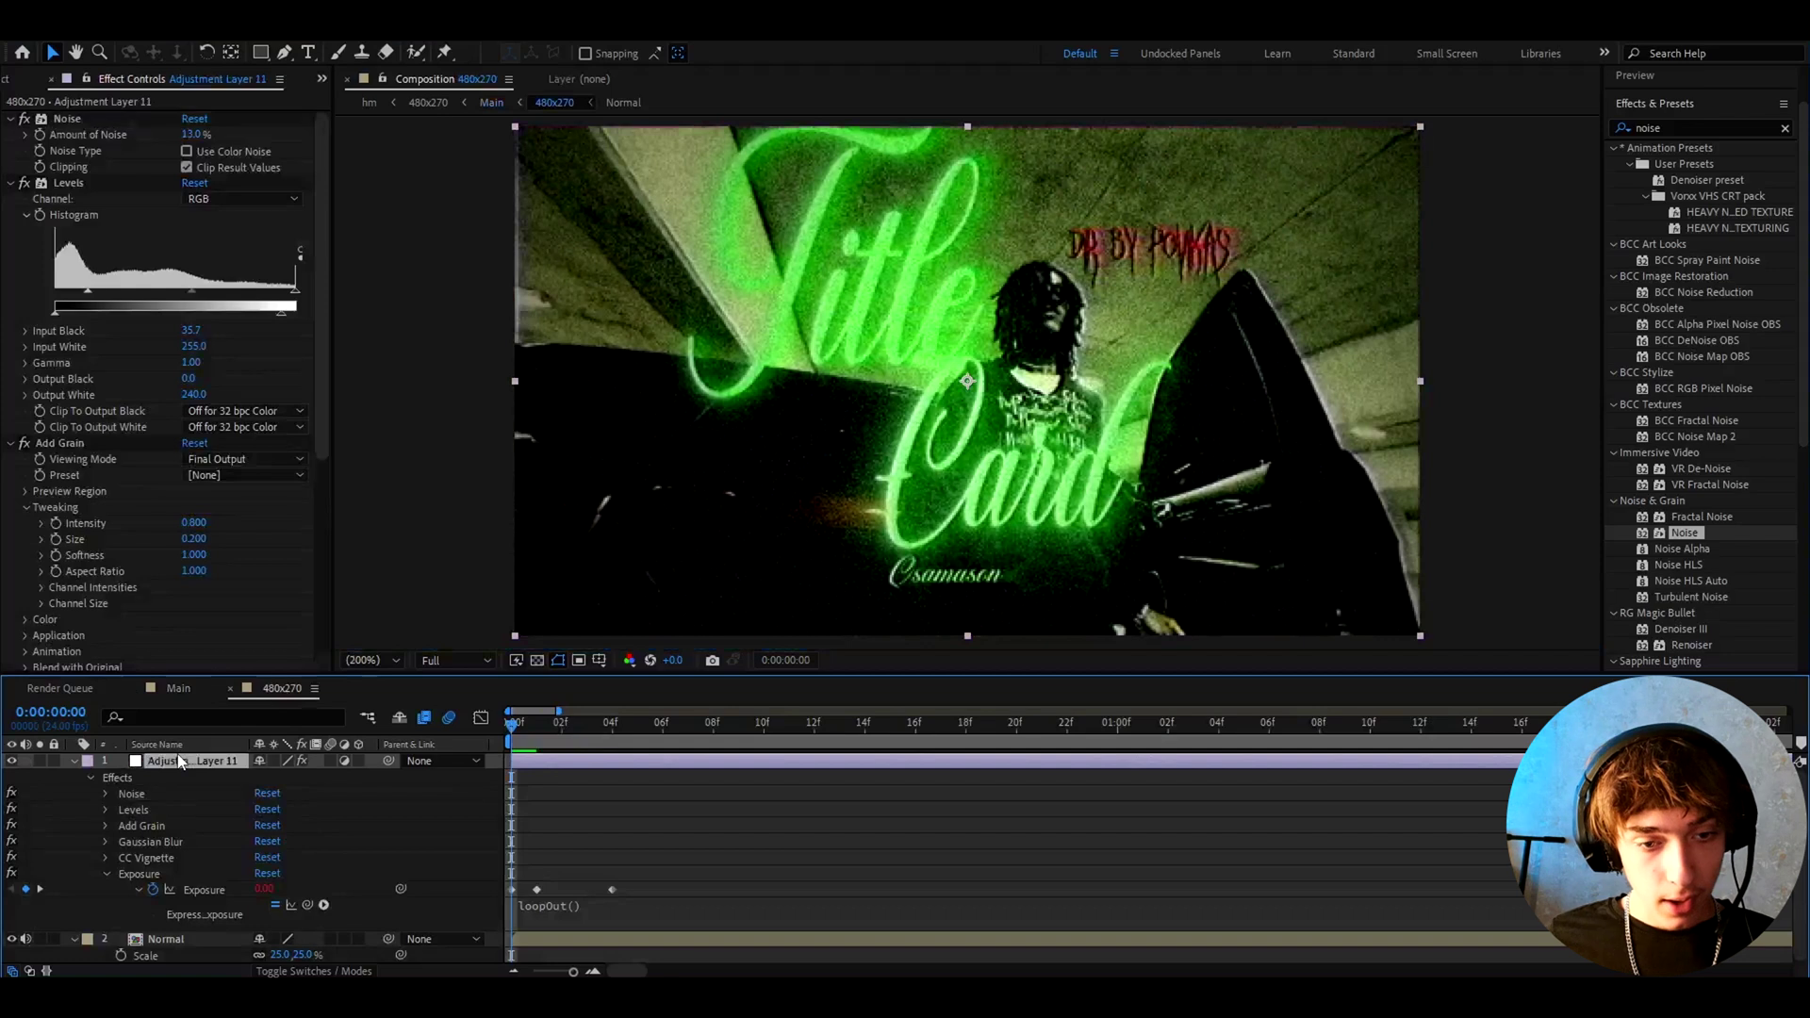
{"action": "left_click", "coordinate": [68, 120]}
{"action": "key", "text": "ctrl+a"}
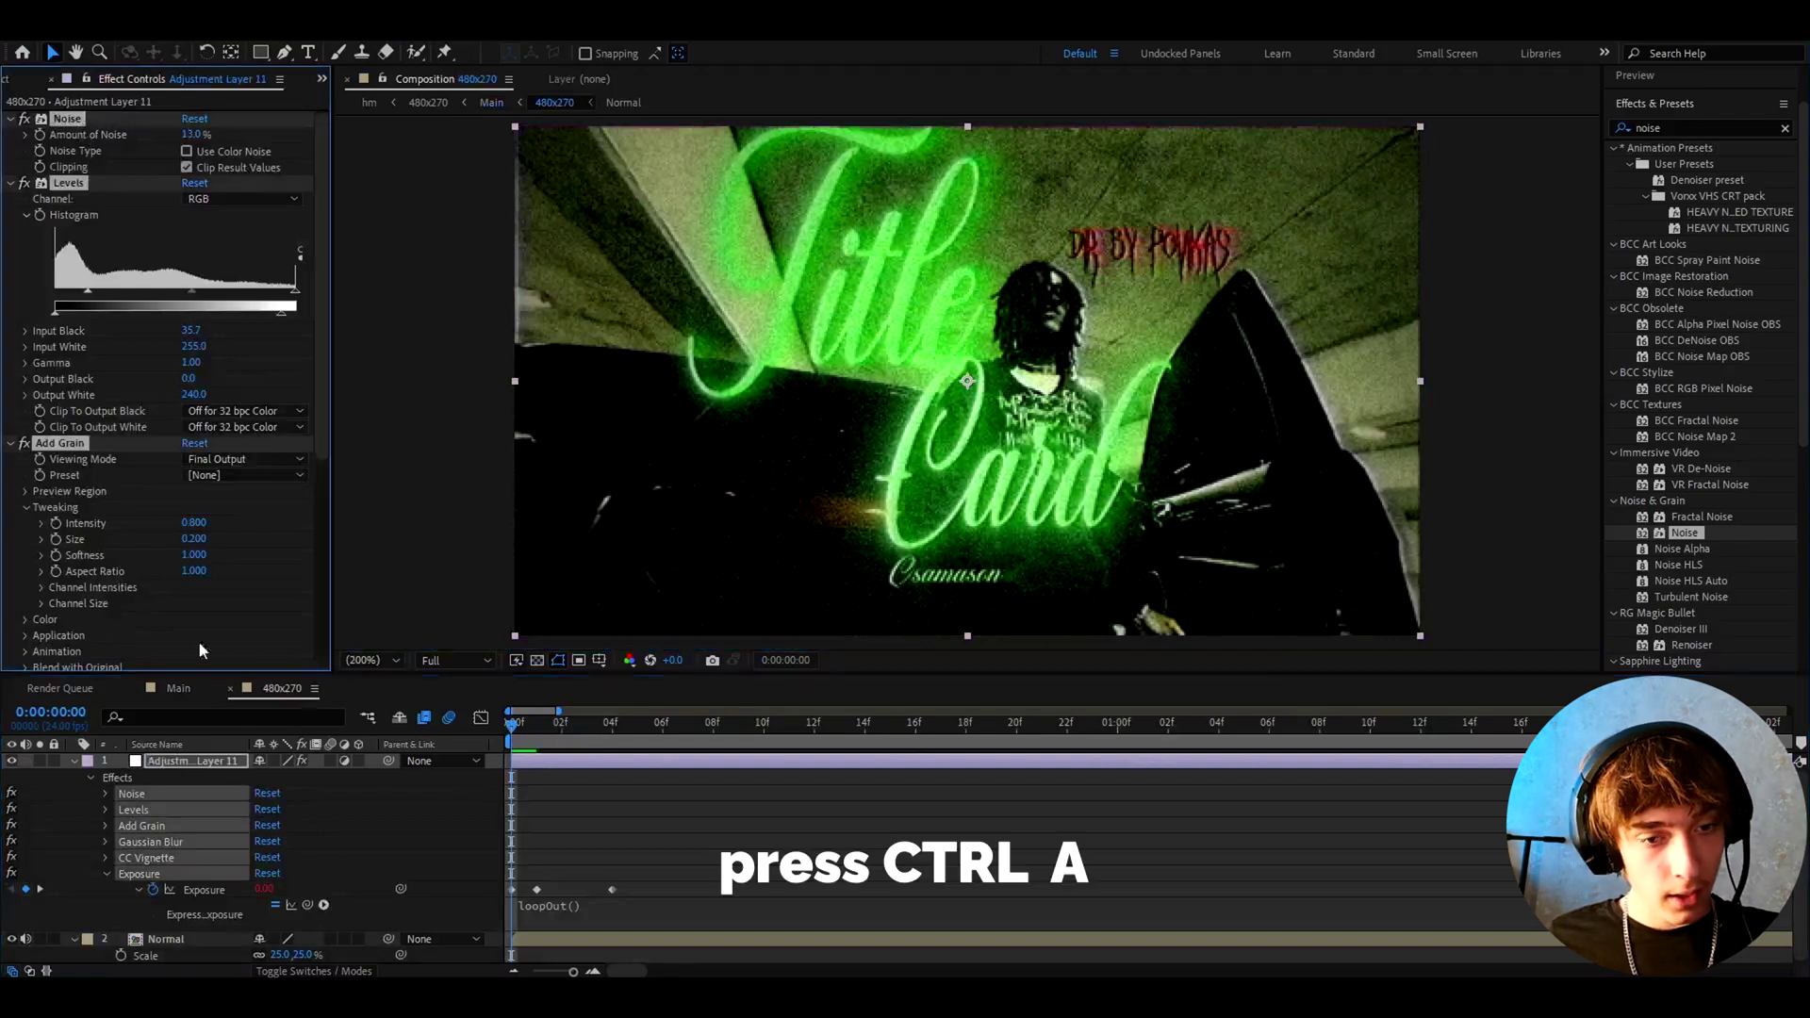
{"action": "left_click_drag", "start_coordinate": [635, 885], "coordinate": [495, 883]}
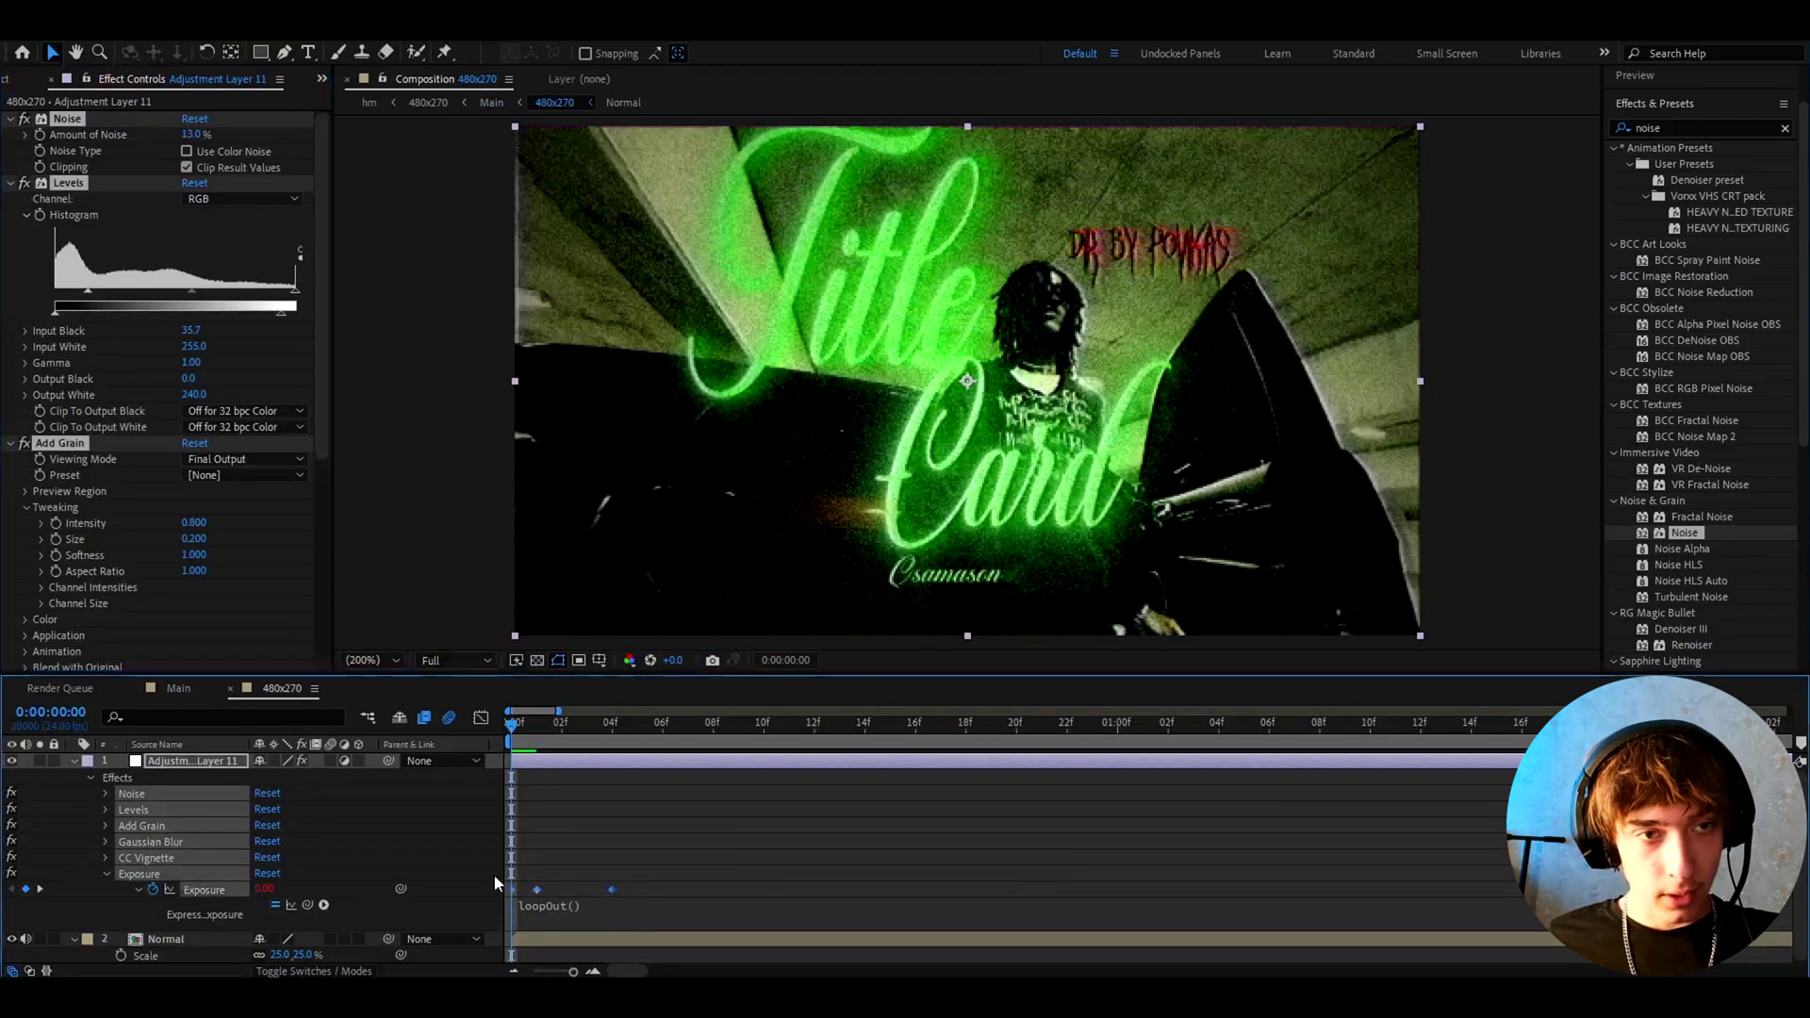
{"action": "left_click", "coordinate": [240, 19]}
{"action": "left_click", "coordinate": [274, 58]}
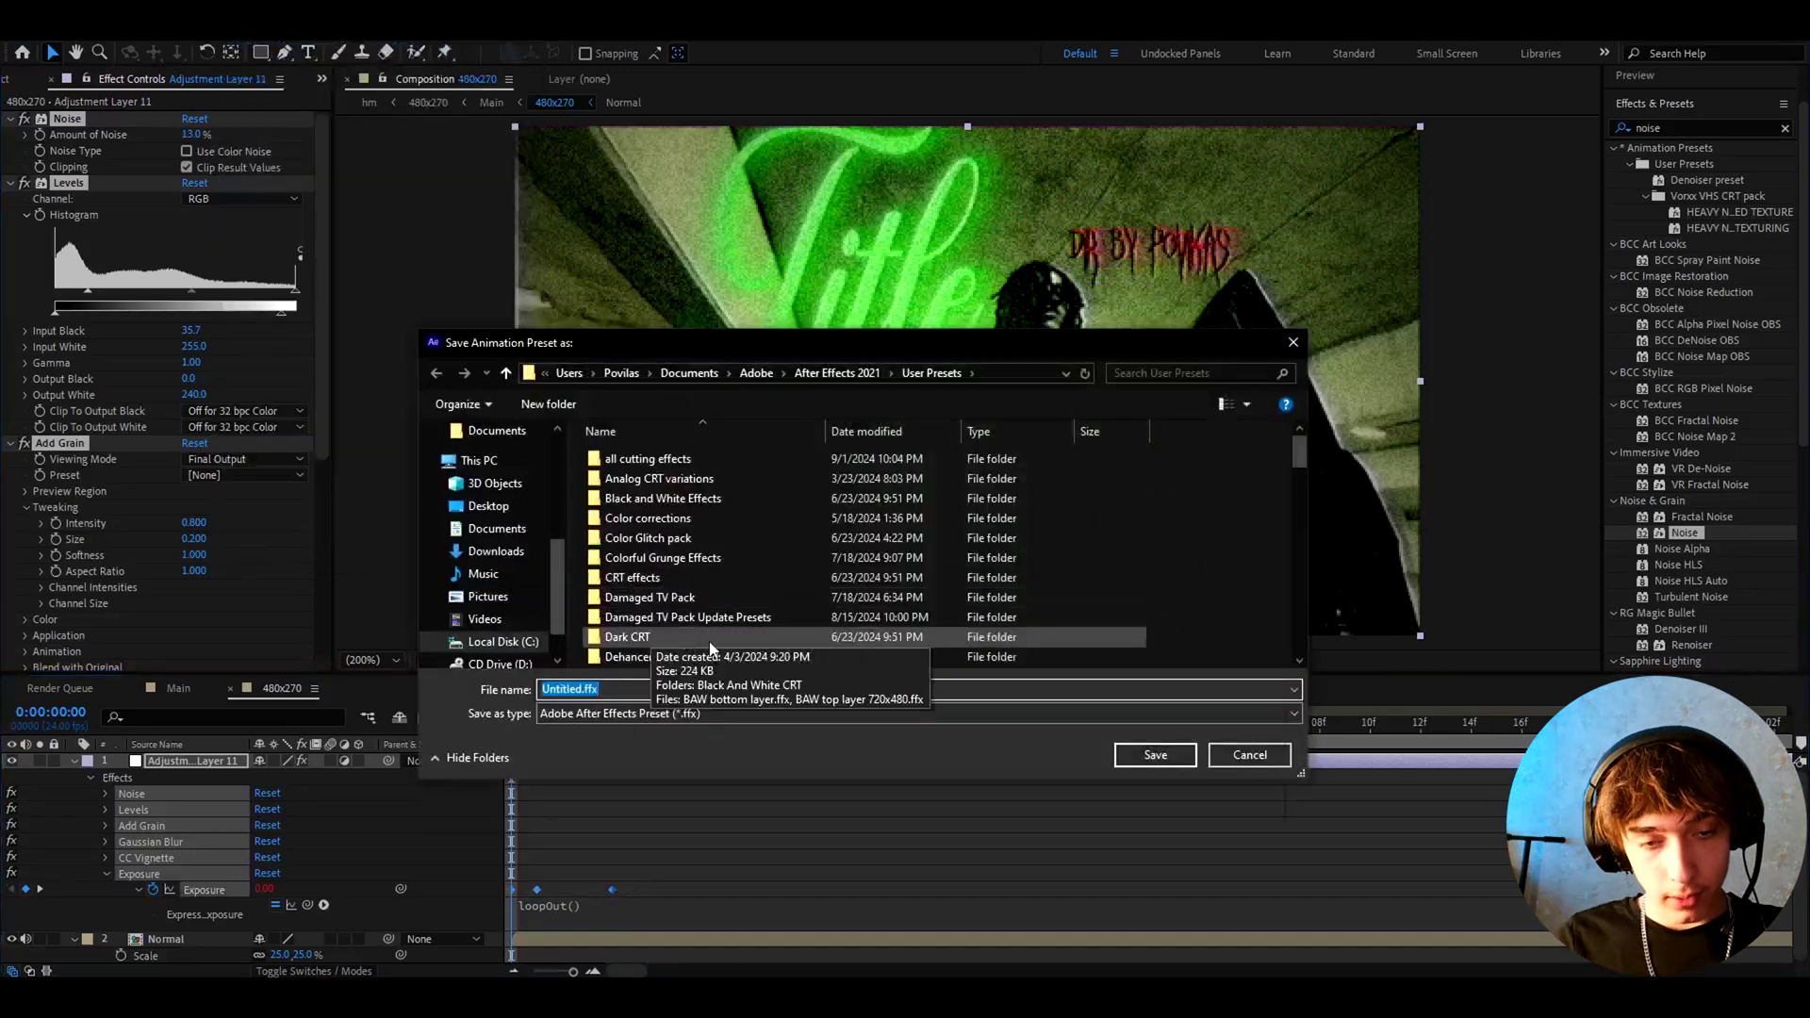
{"action": "type", "text": "For"}
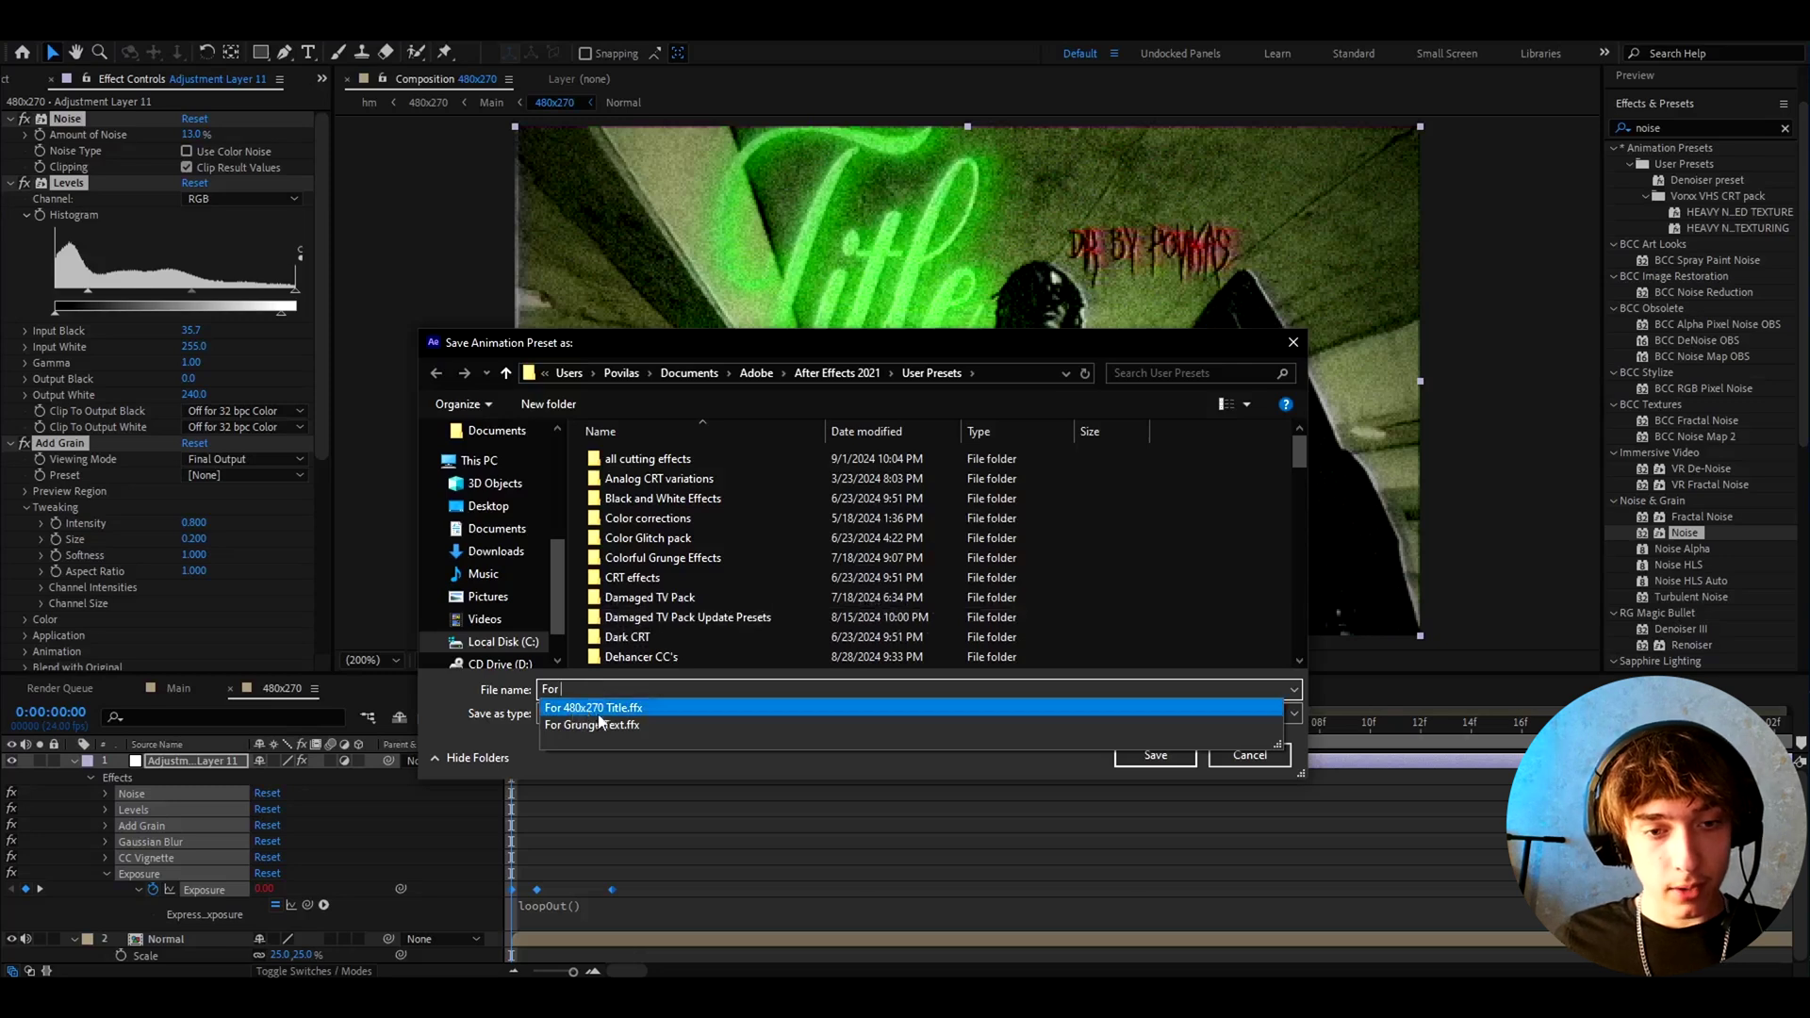
{"action": "left_click", "coordinate": [1292, 342]}
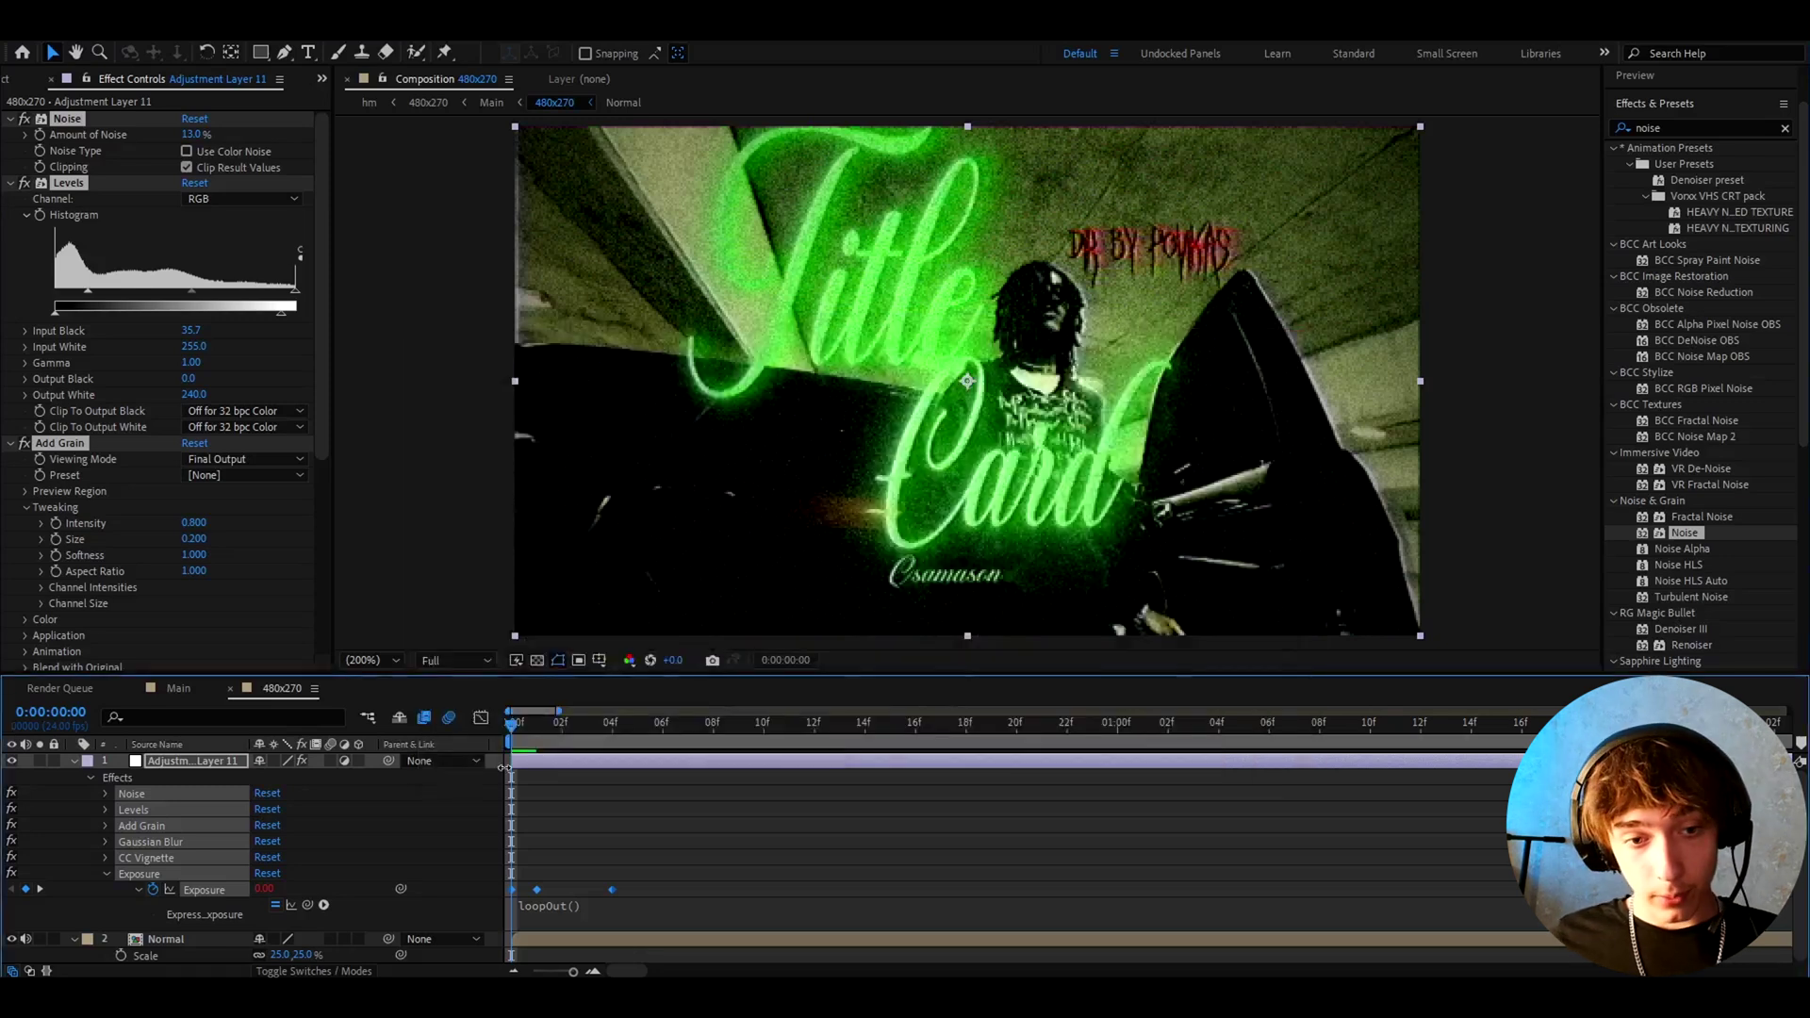
Collapse the adjustment layer's effects and search Effects & Presets for 'for 480x'
{"action": "left_click", "coordinate": [535, 774]}
{"action": "left_click", "coordinate": [74, 762]}
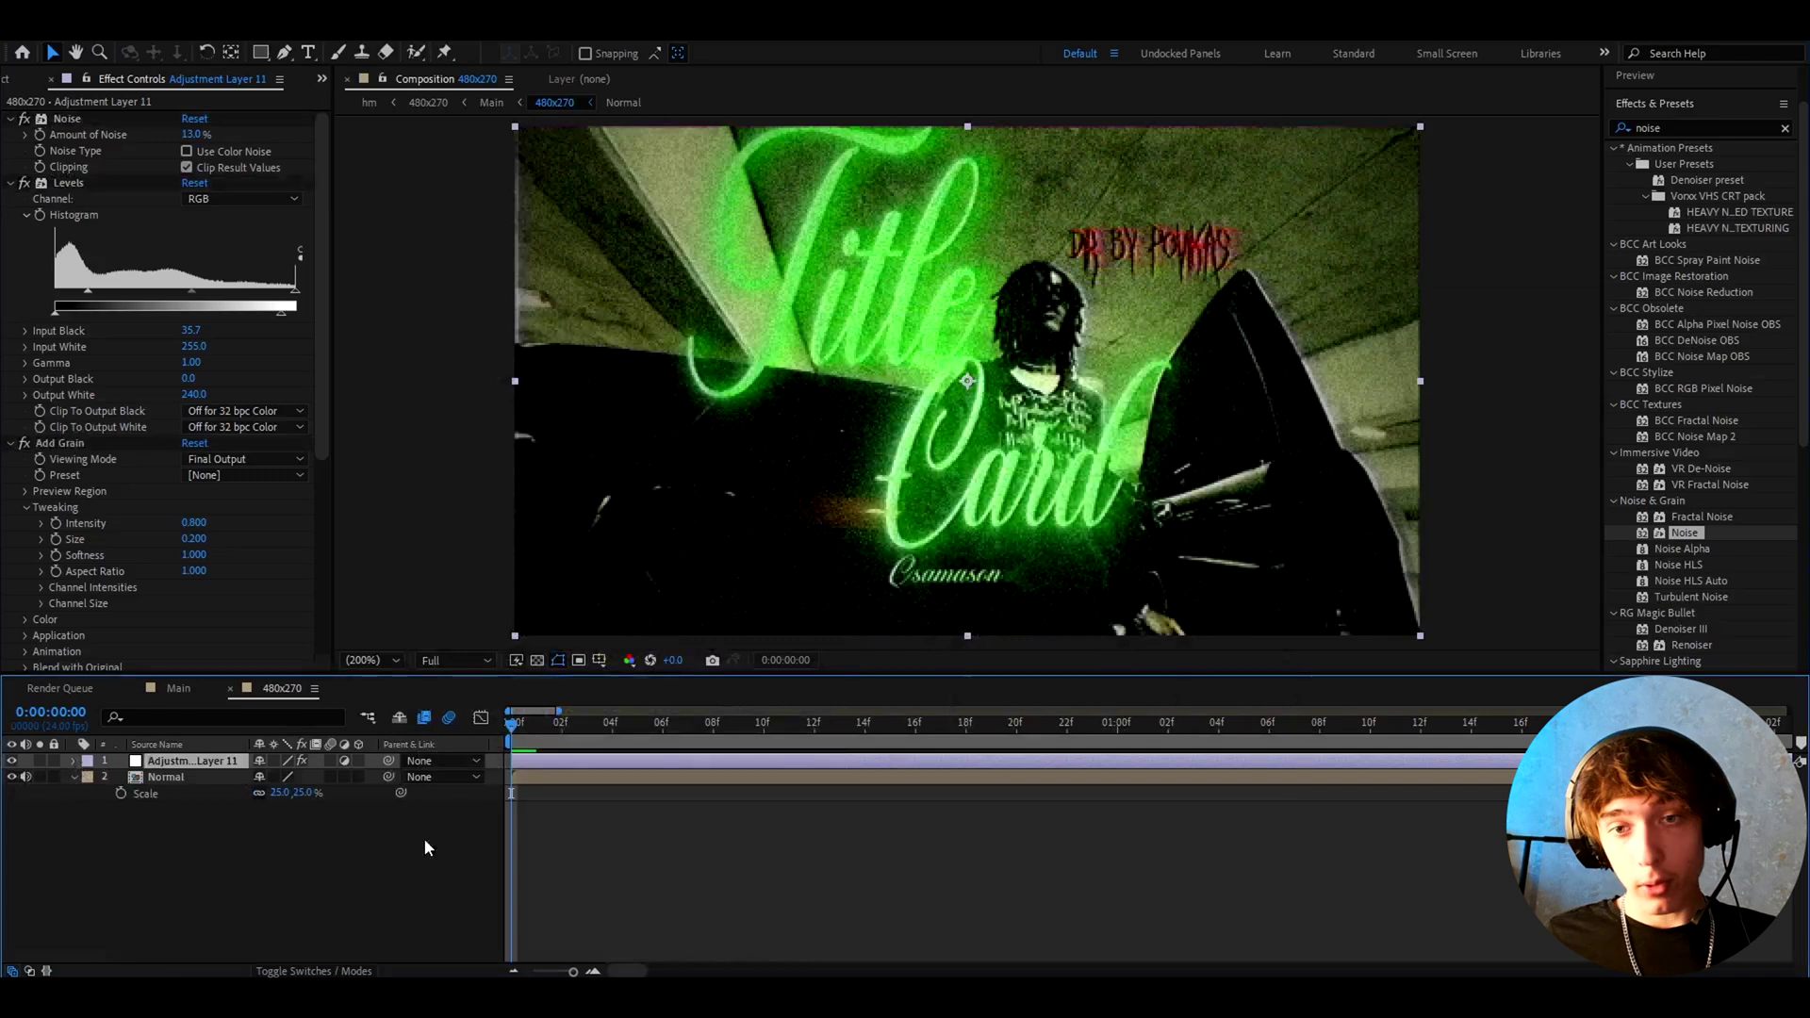
{"action": "double_click", "coordinate": [1687, 130]}
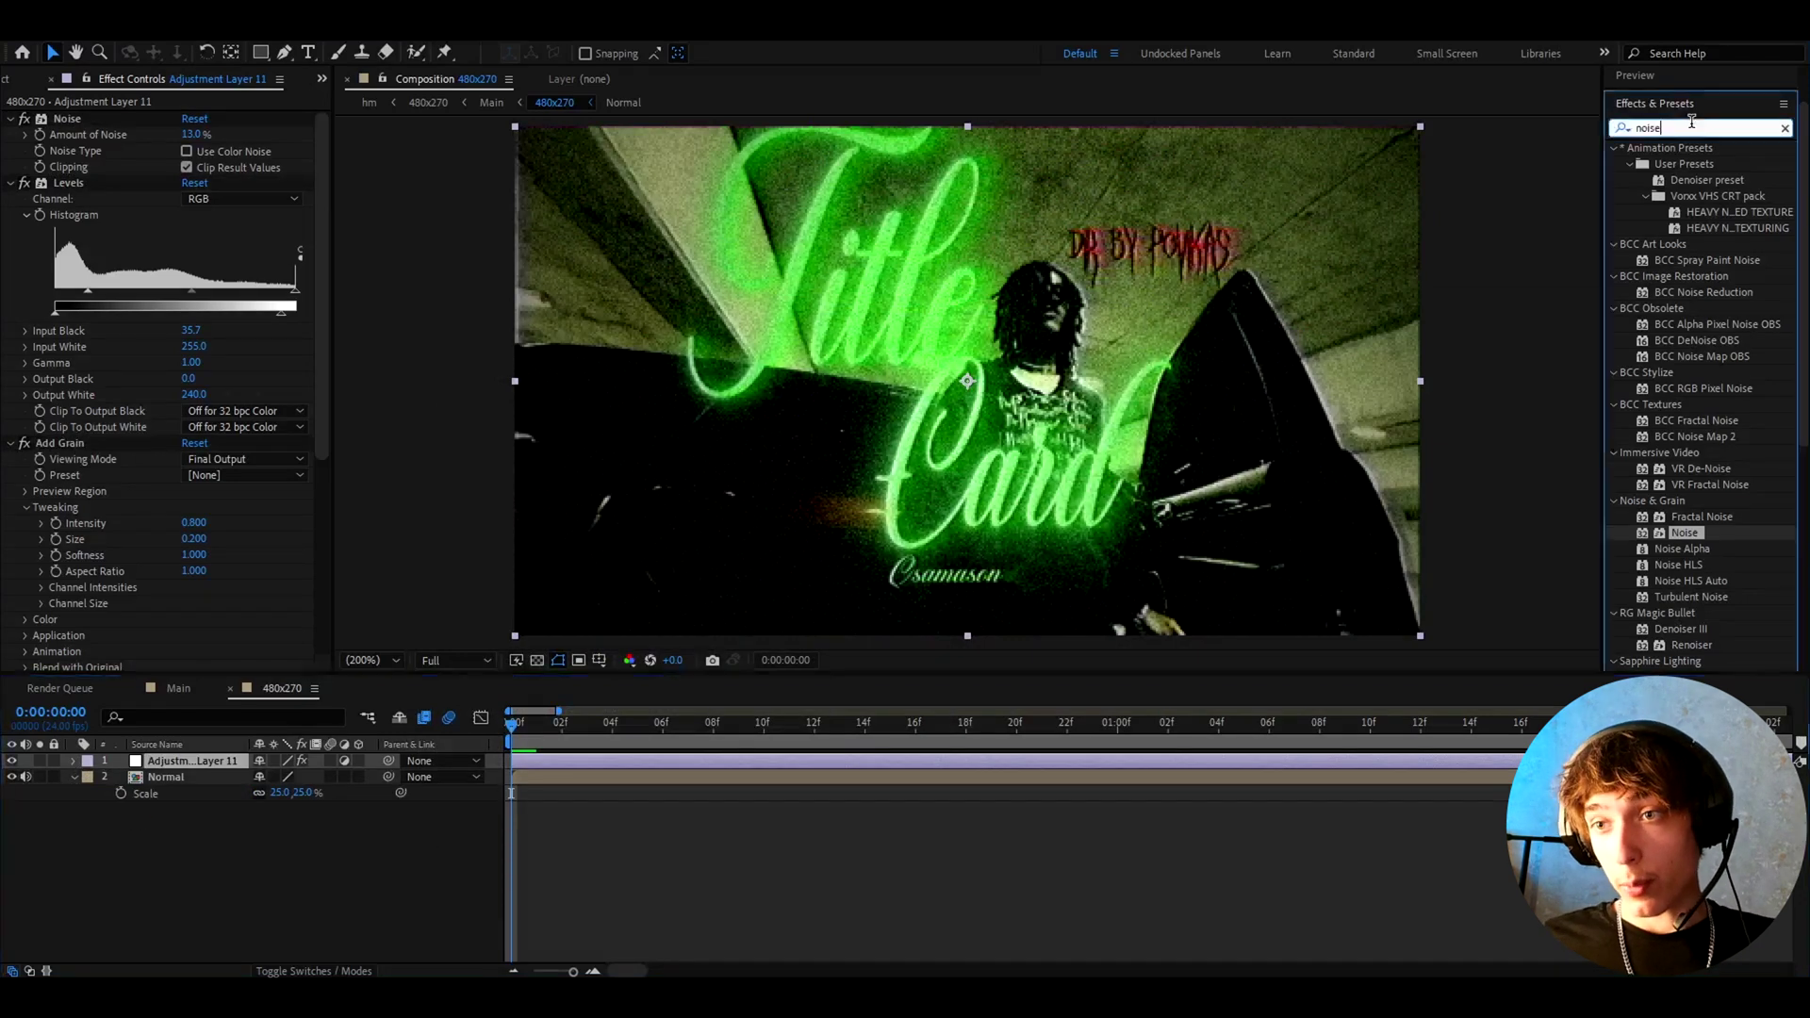
{"action": "type", "text": "for 48"}
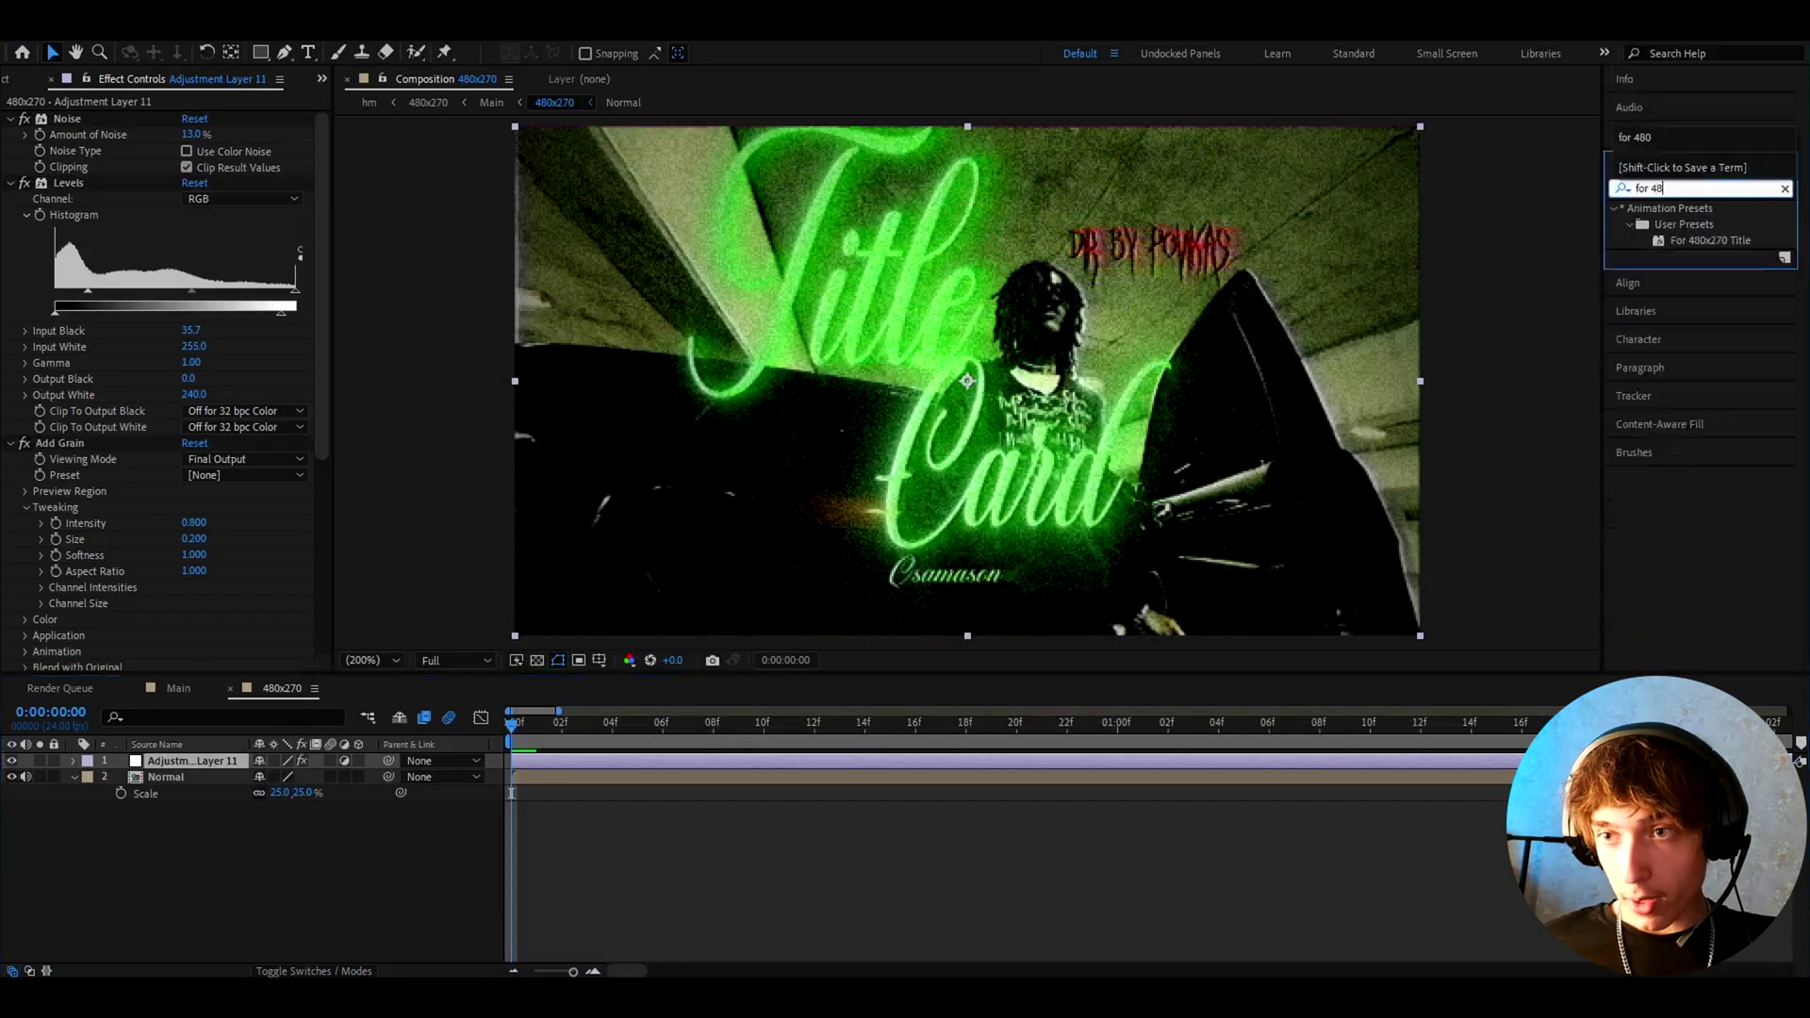
{"action": "type", "text": "0x270"}
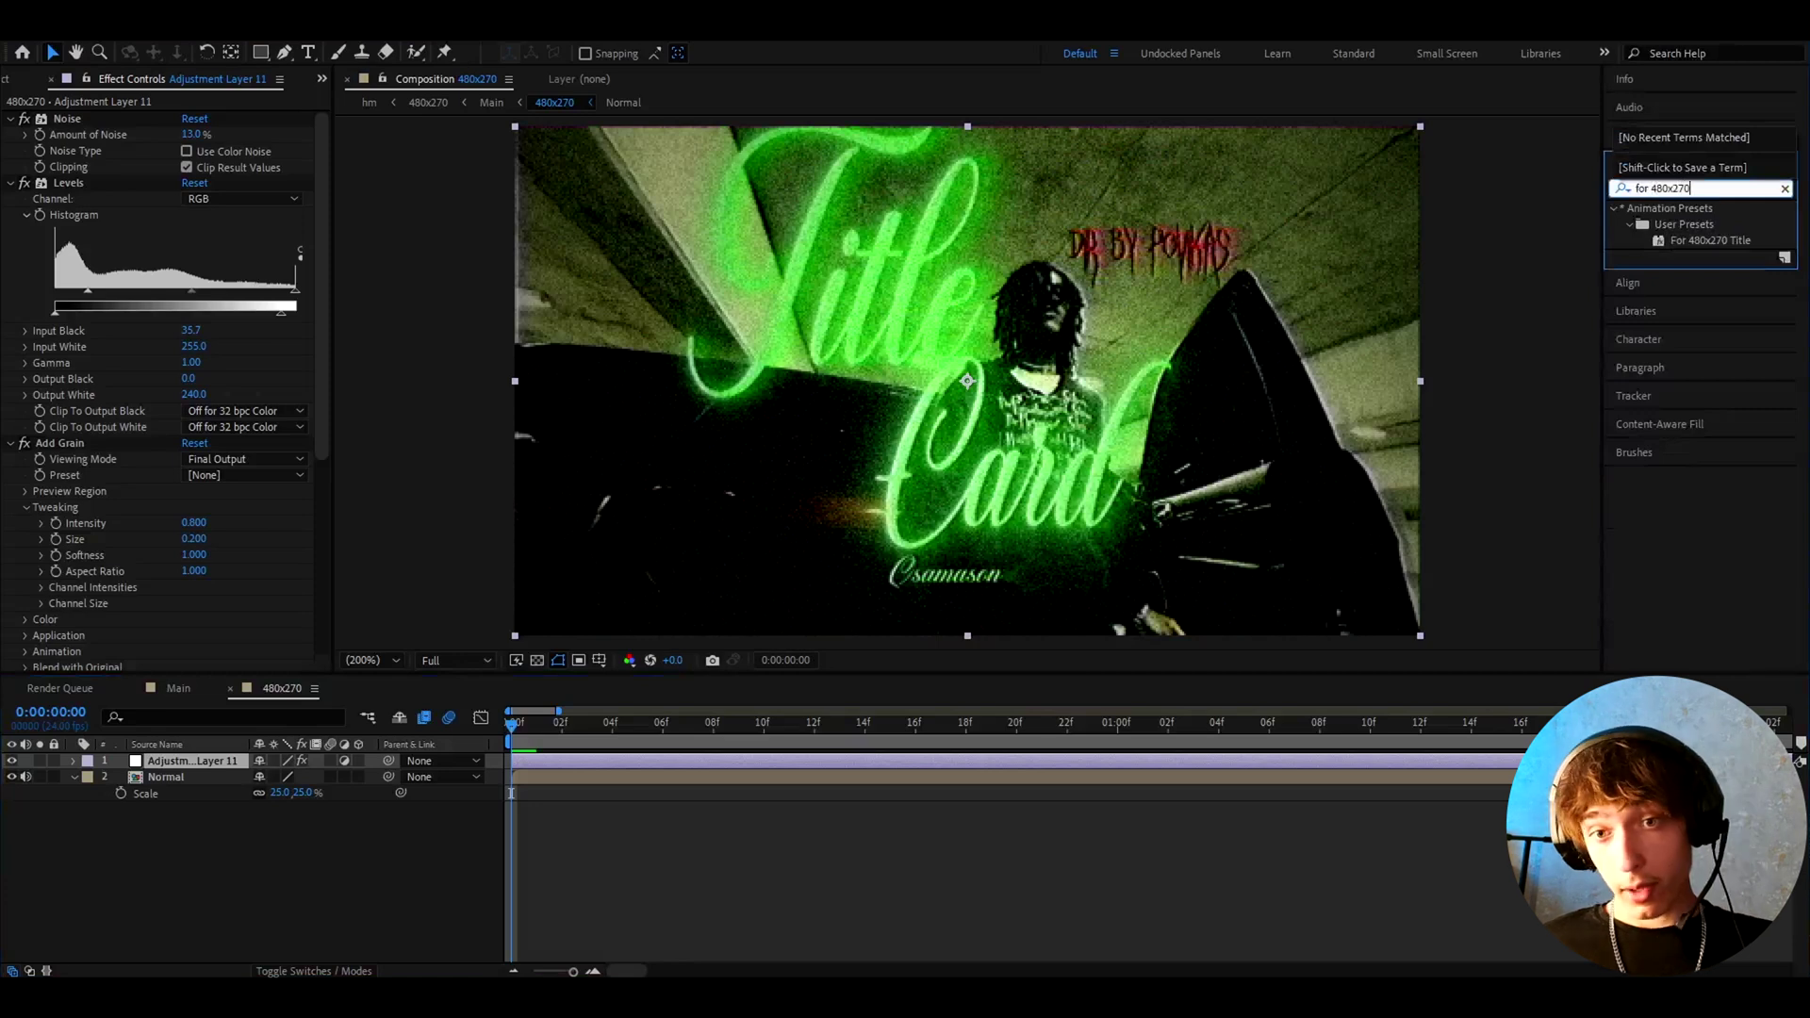
{"action": "left_click", "coordinate": [542, 723]}
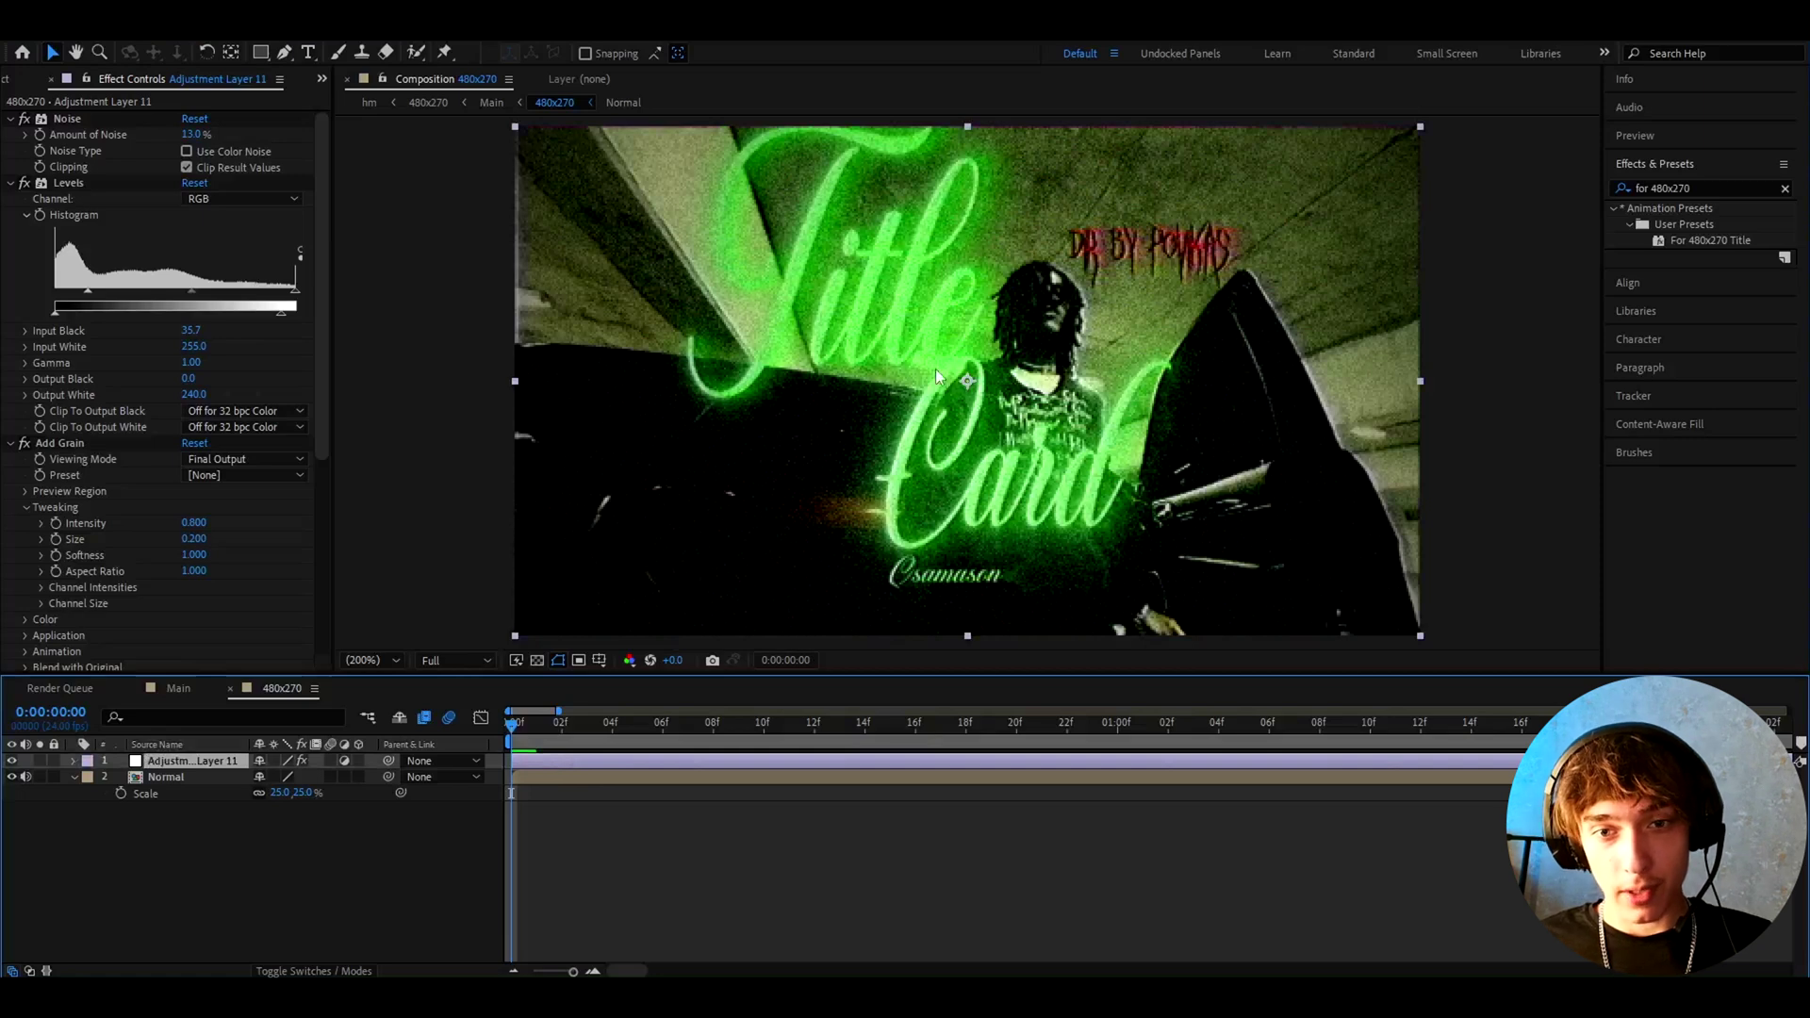
Split the adjustment layer at frame 14 with Ctrl+Shift+D
{"action": "scroll", "coordinate": [936, 370], "scroll_direction": "up", "scroll_amount": 1}
{"action": "scroll", "coordinate": [936, 369], "scroll_direction": "down", "scroll_amount": 1}
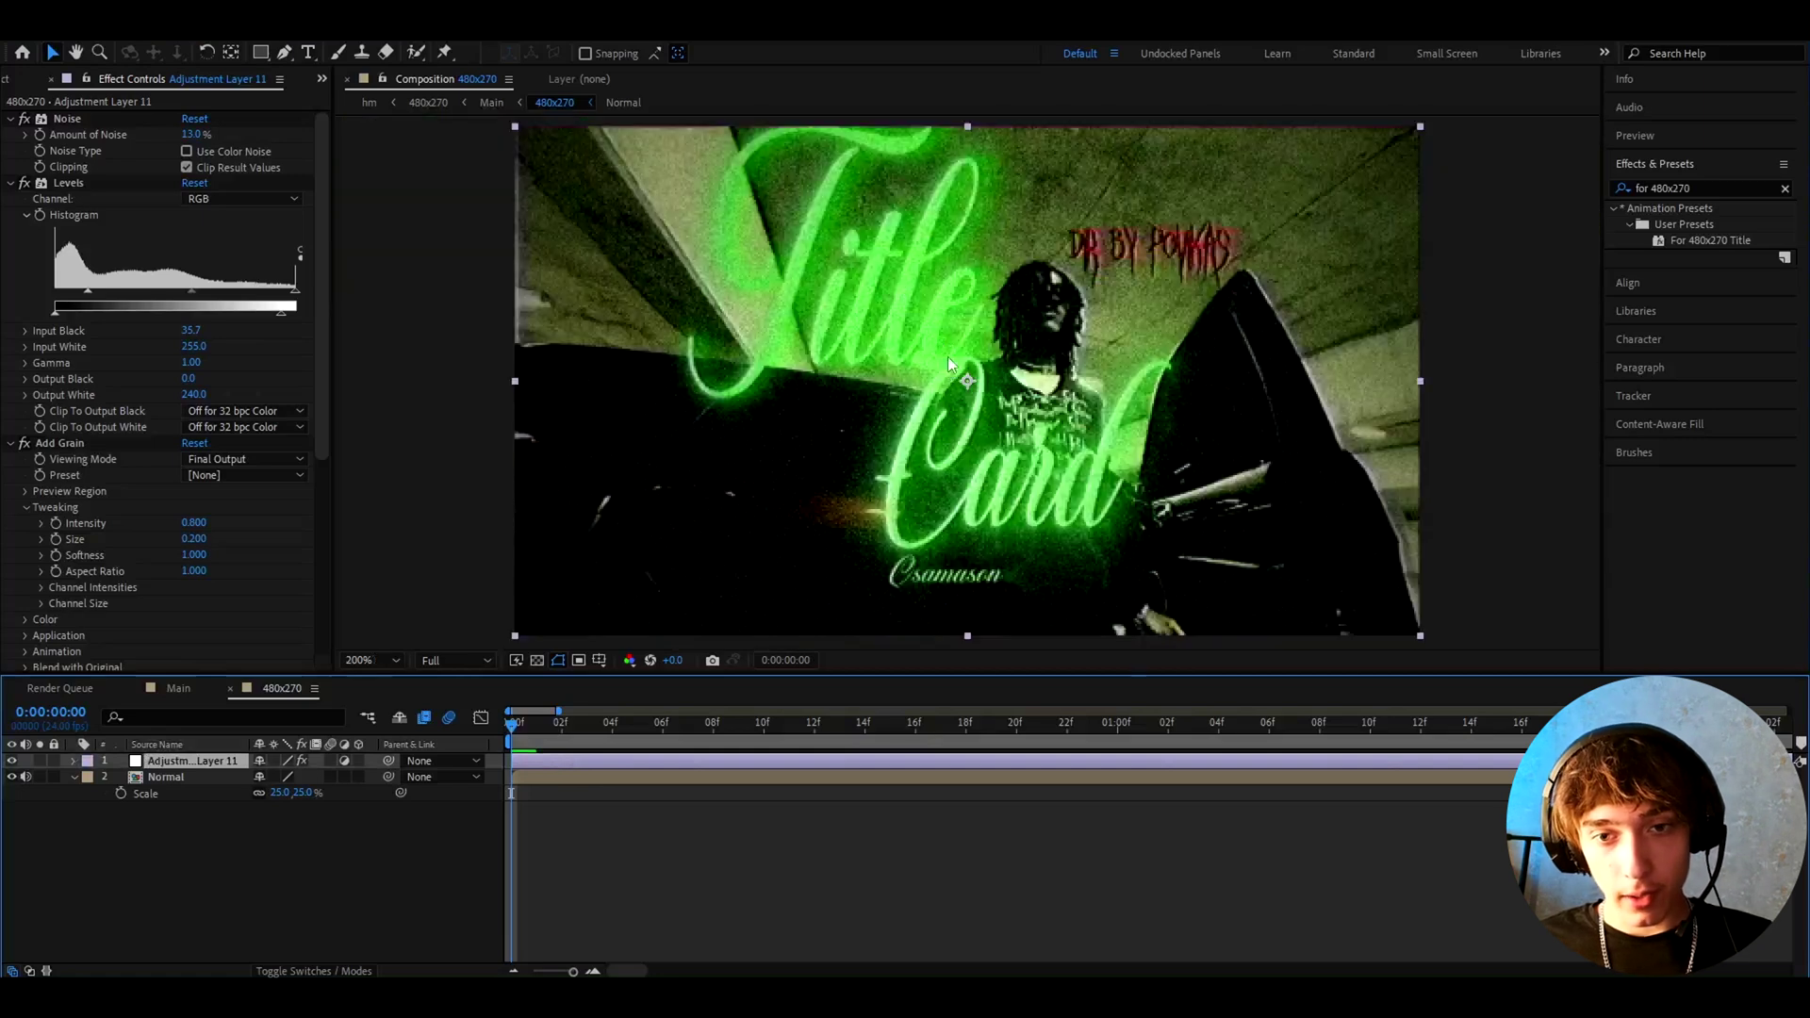
{"action": "key", "text": "period"}
{"action": "key", "text": "comma"}
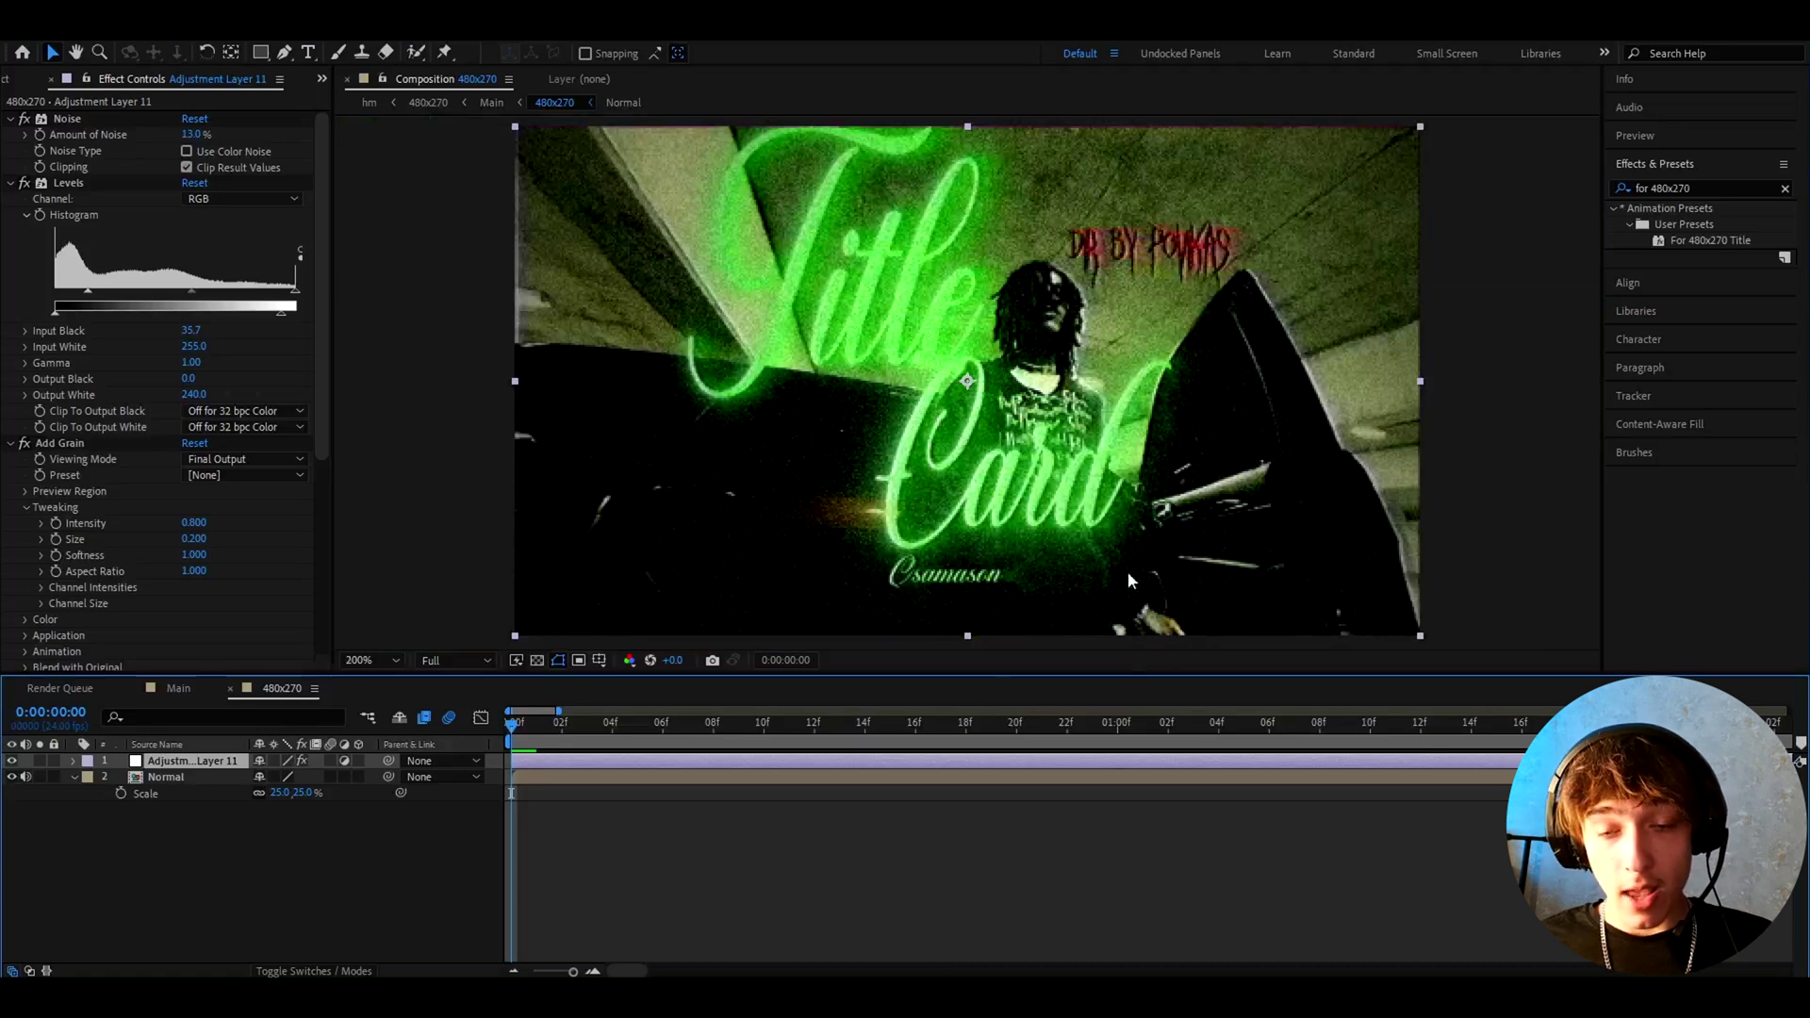
{"action": "left_click", "coordinate": [863, 740]}
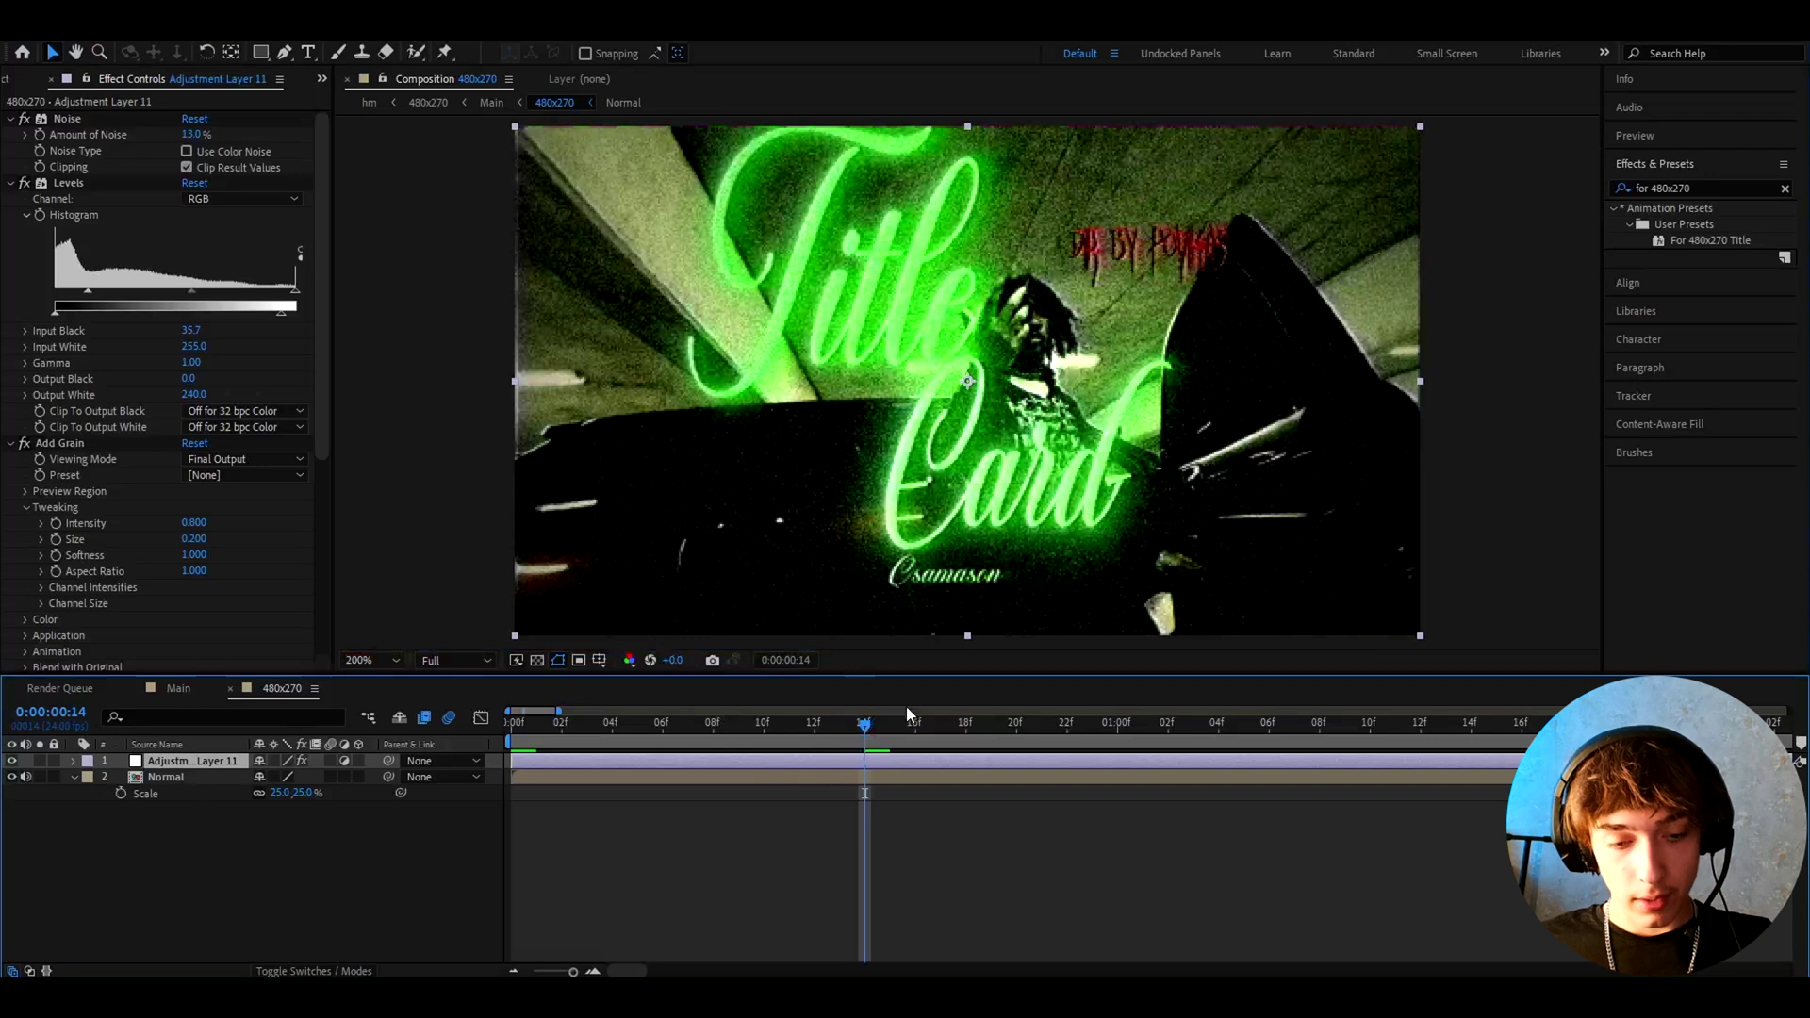
{"action": "key", "text": "ctrl+shift+d"}
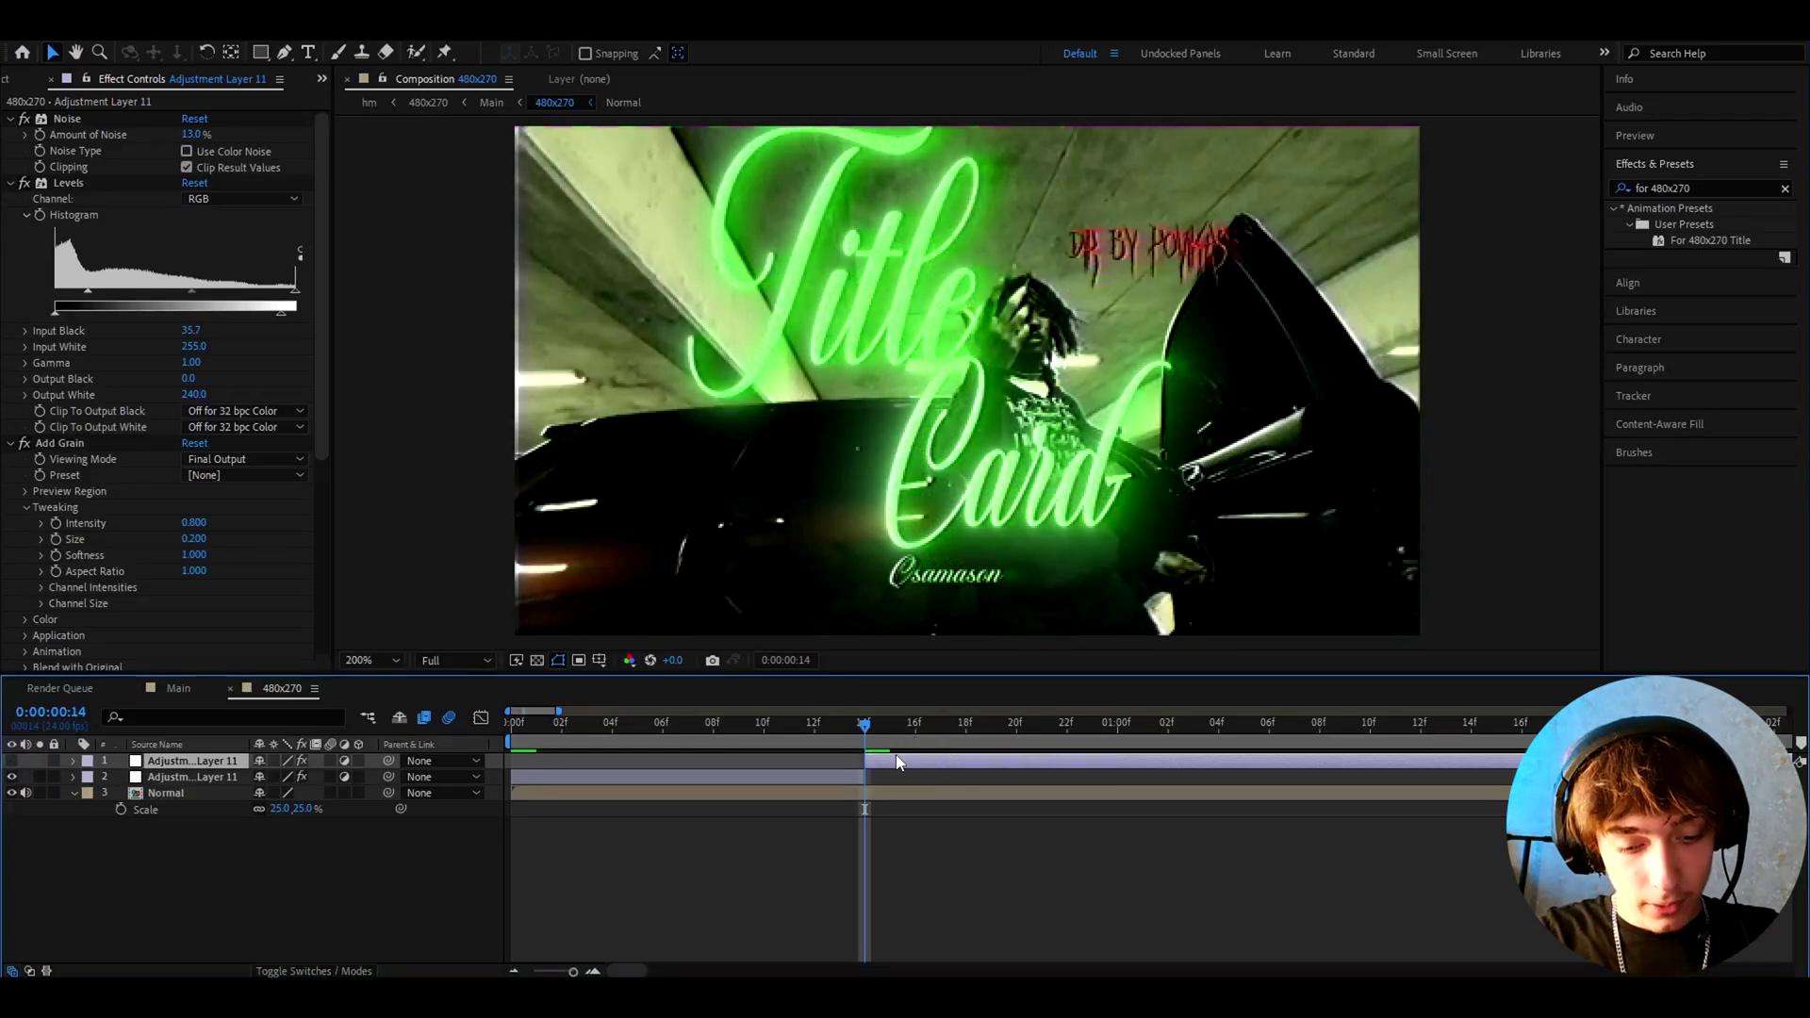
Create one new adjustment layer, delete the extra, and drag Opium 7 480x270 onto it
{"action": "key", "text": "ctrl+alt+y"}
{"action": "key", "text": "ctrl+alt+y"}
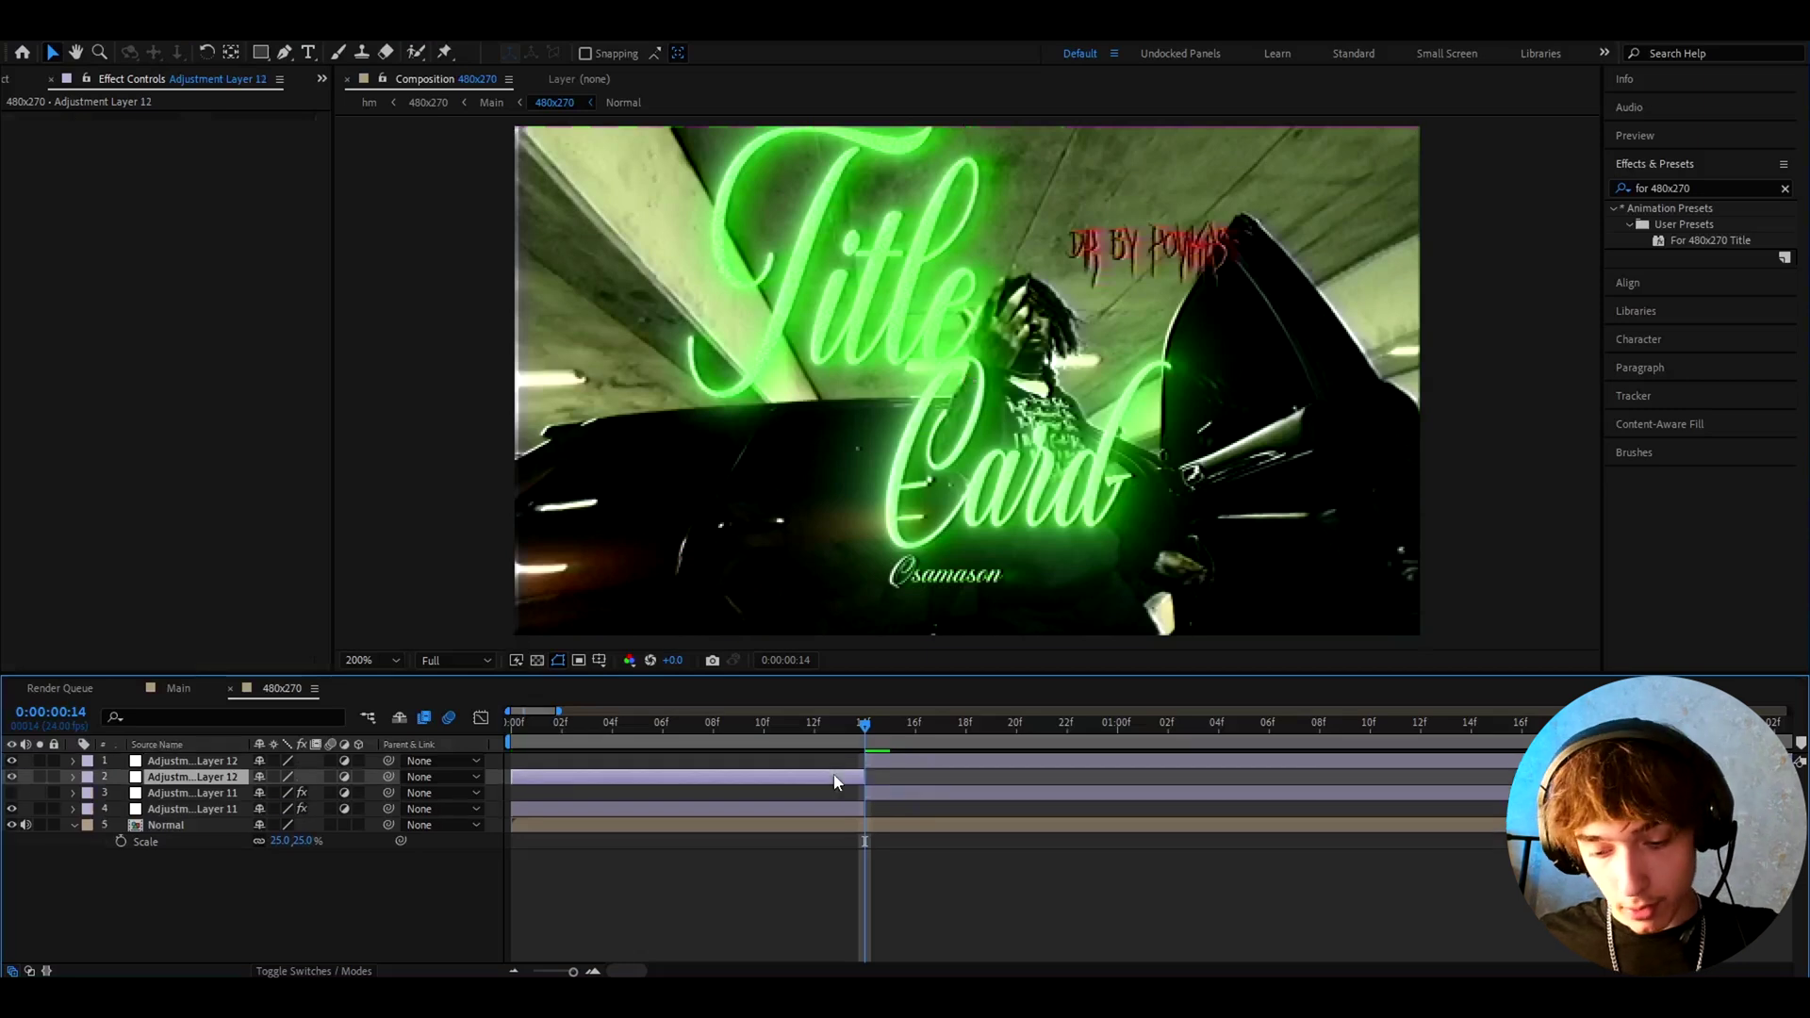
{"action": "left_click", "coordinate": [903, 775]}
{"action": "key", "text": "Delete"}
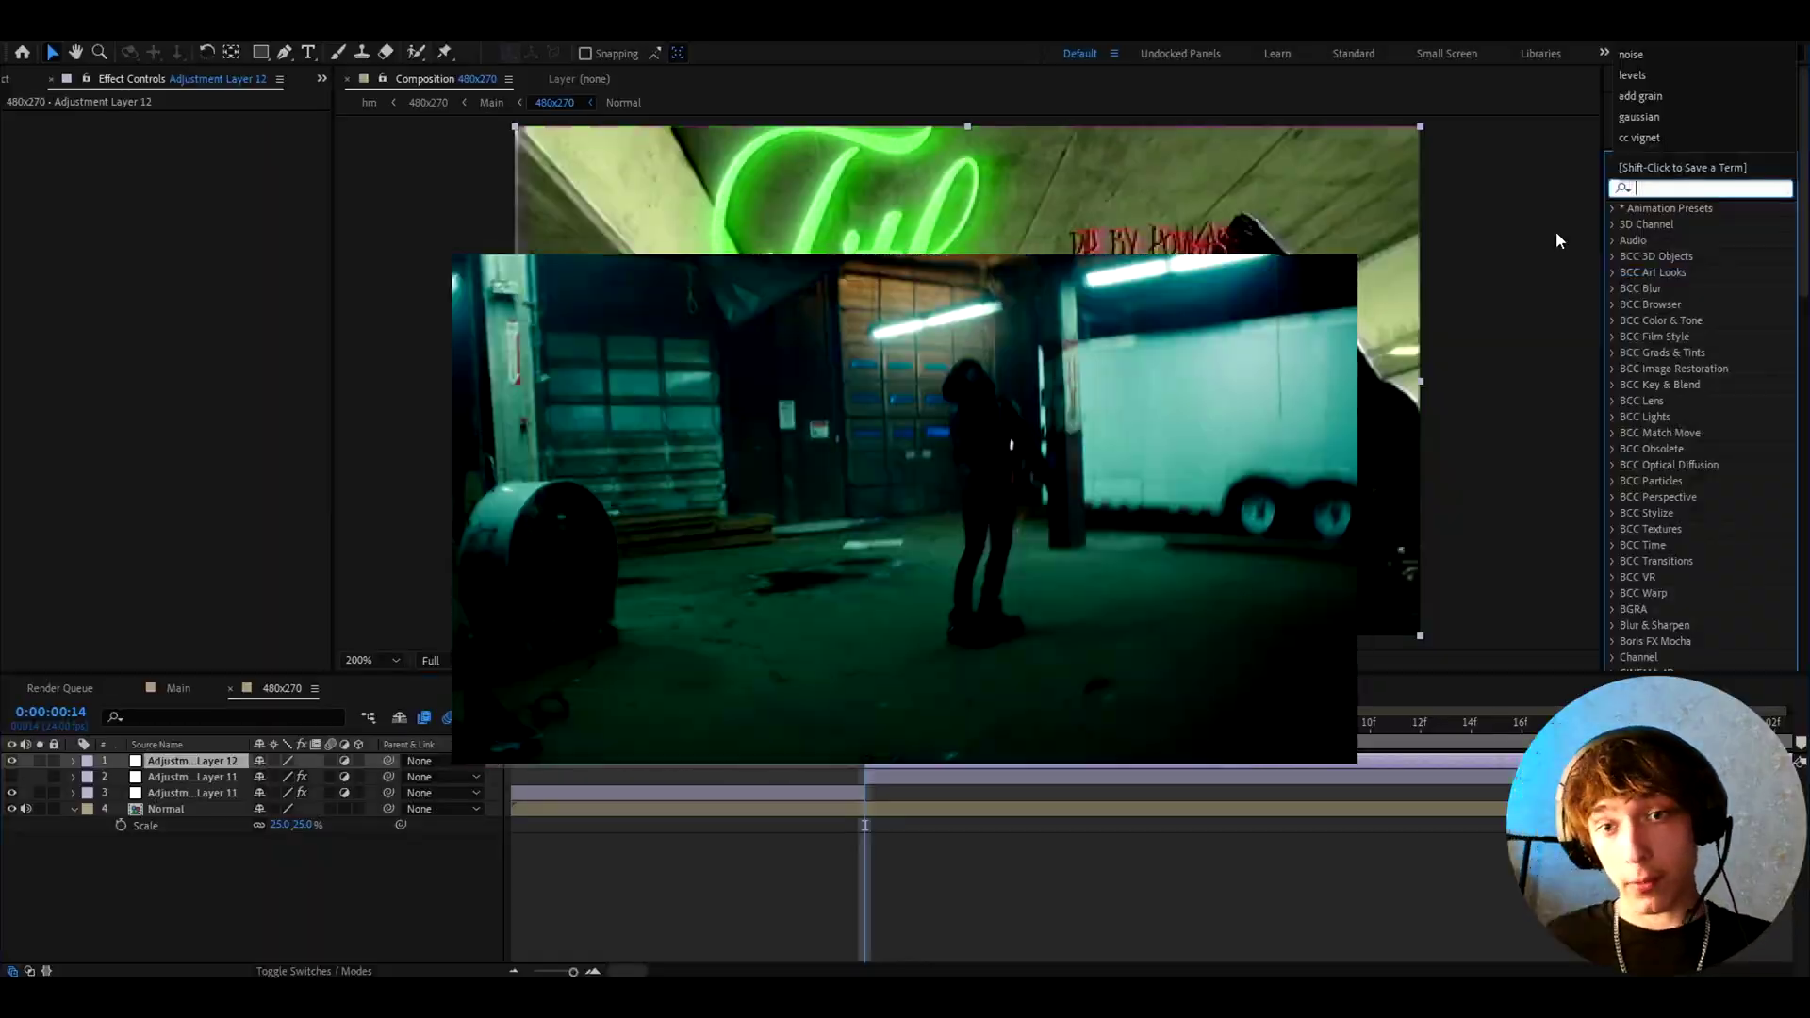
{"action": "key", "text": "Escape"}
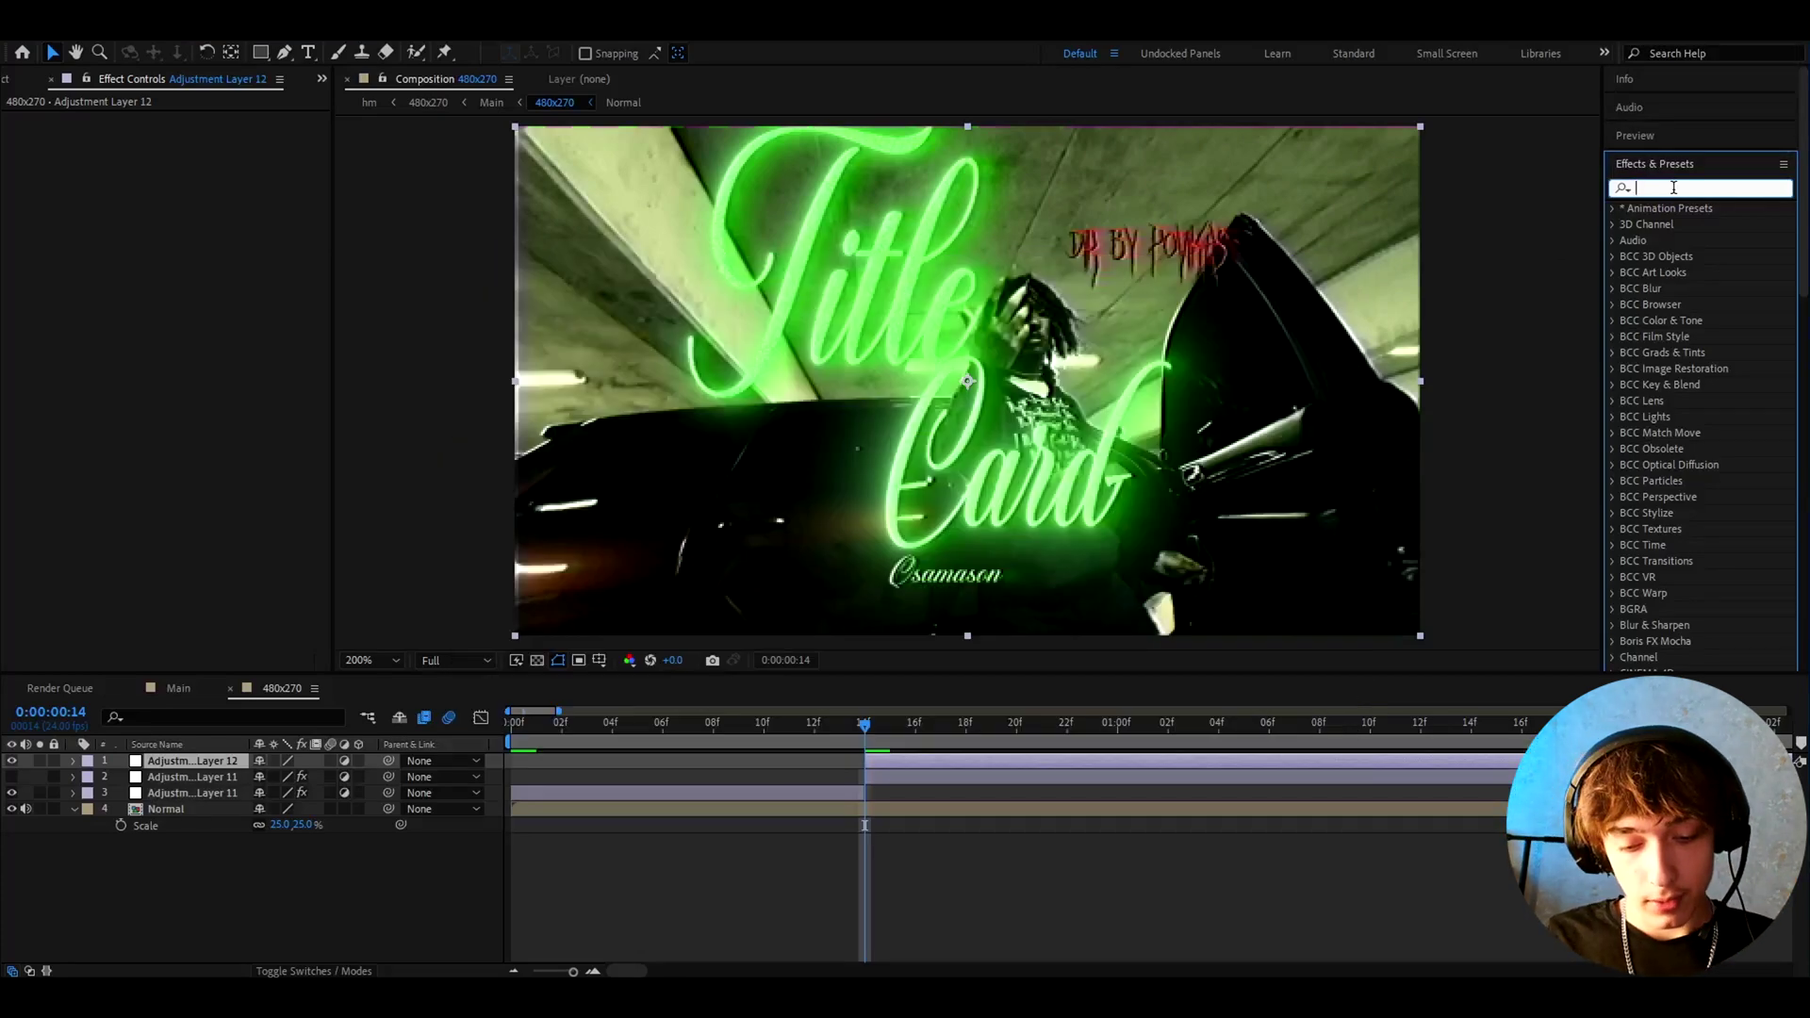
{"action": "type", "text": "opium"}
{"action": "scroll", "coordinate": [1695, 252], "scroll_direction": "down", "scroll_amount": 3}
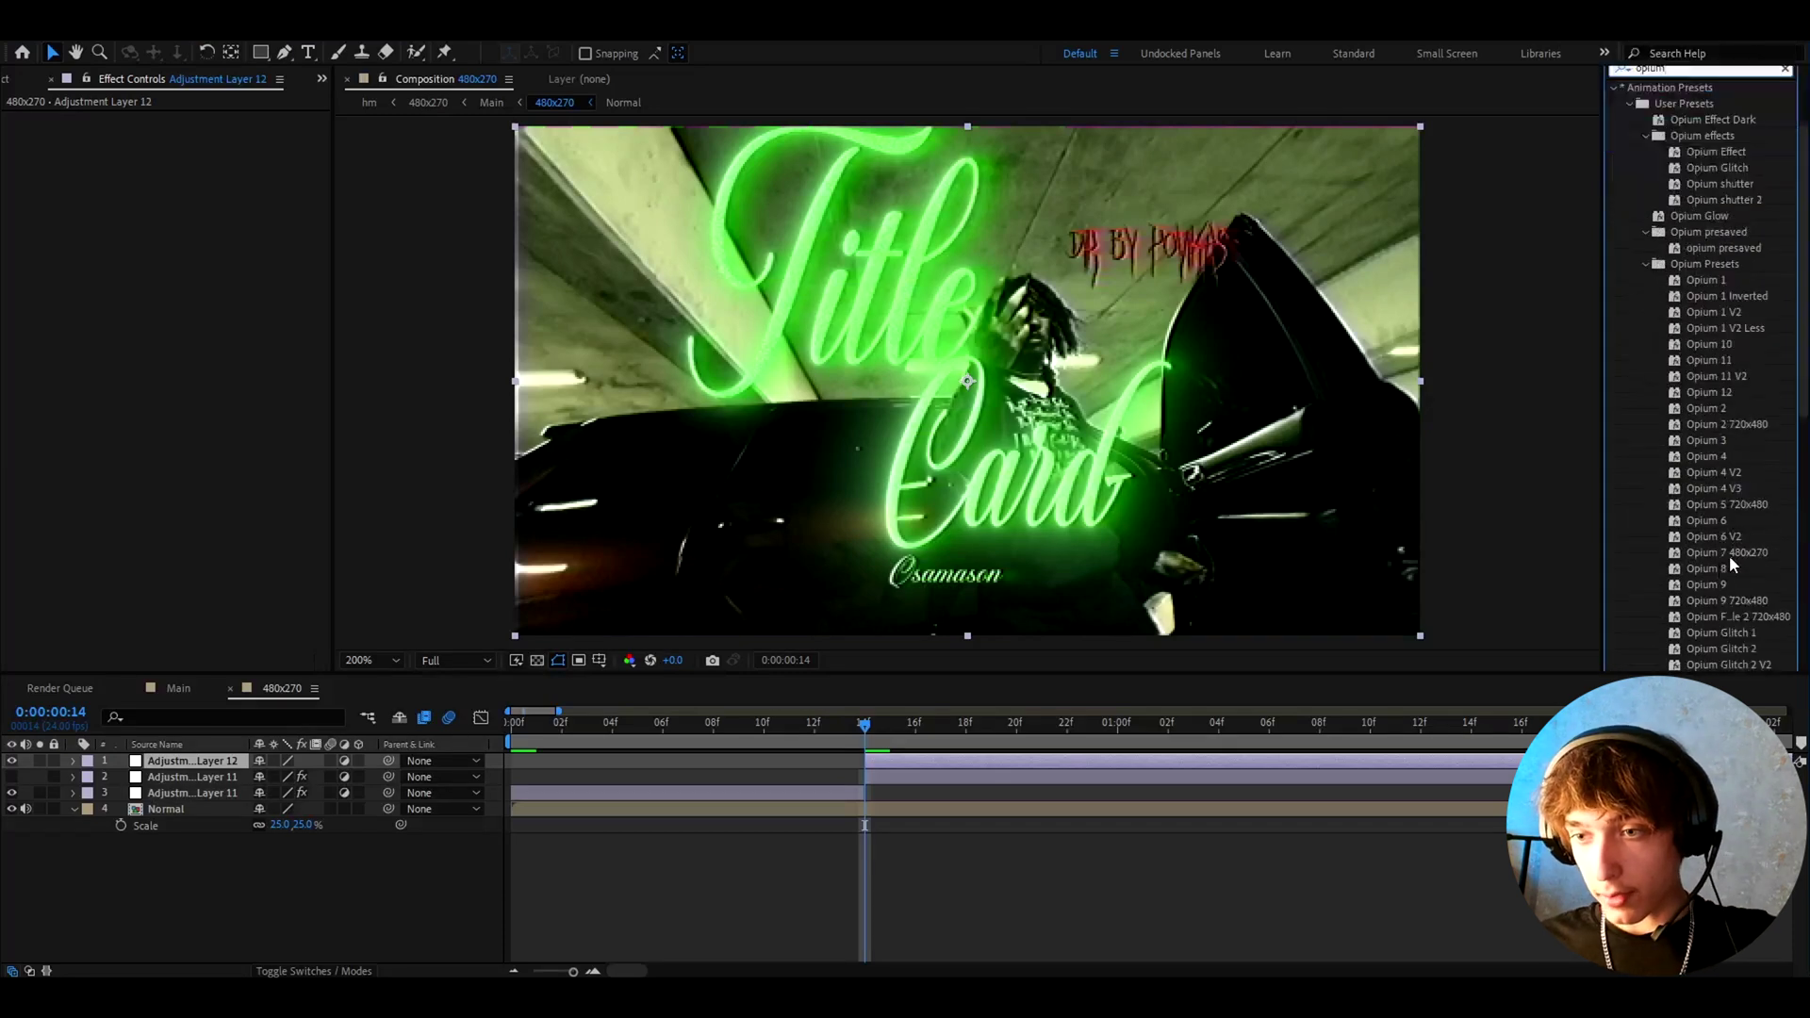
{"action": "left_click_drag", "start_coordinate": [1731, 552], "coordinate": [879, 762]}
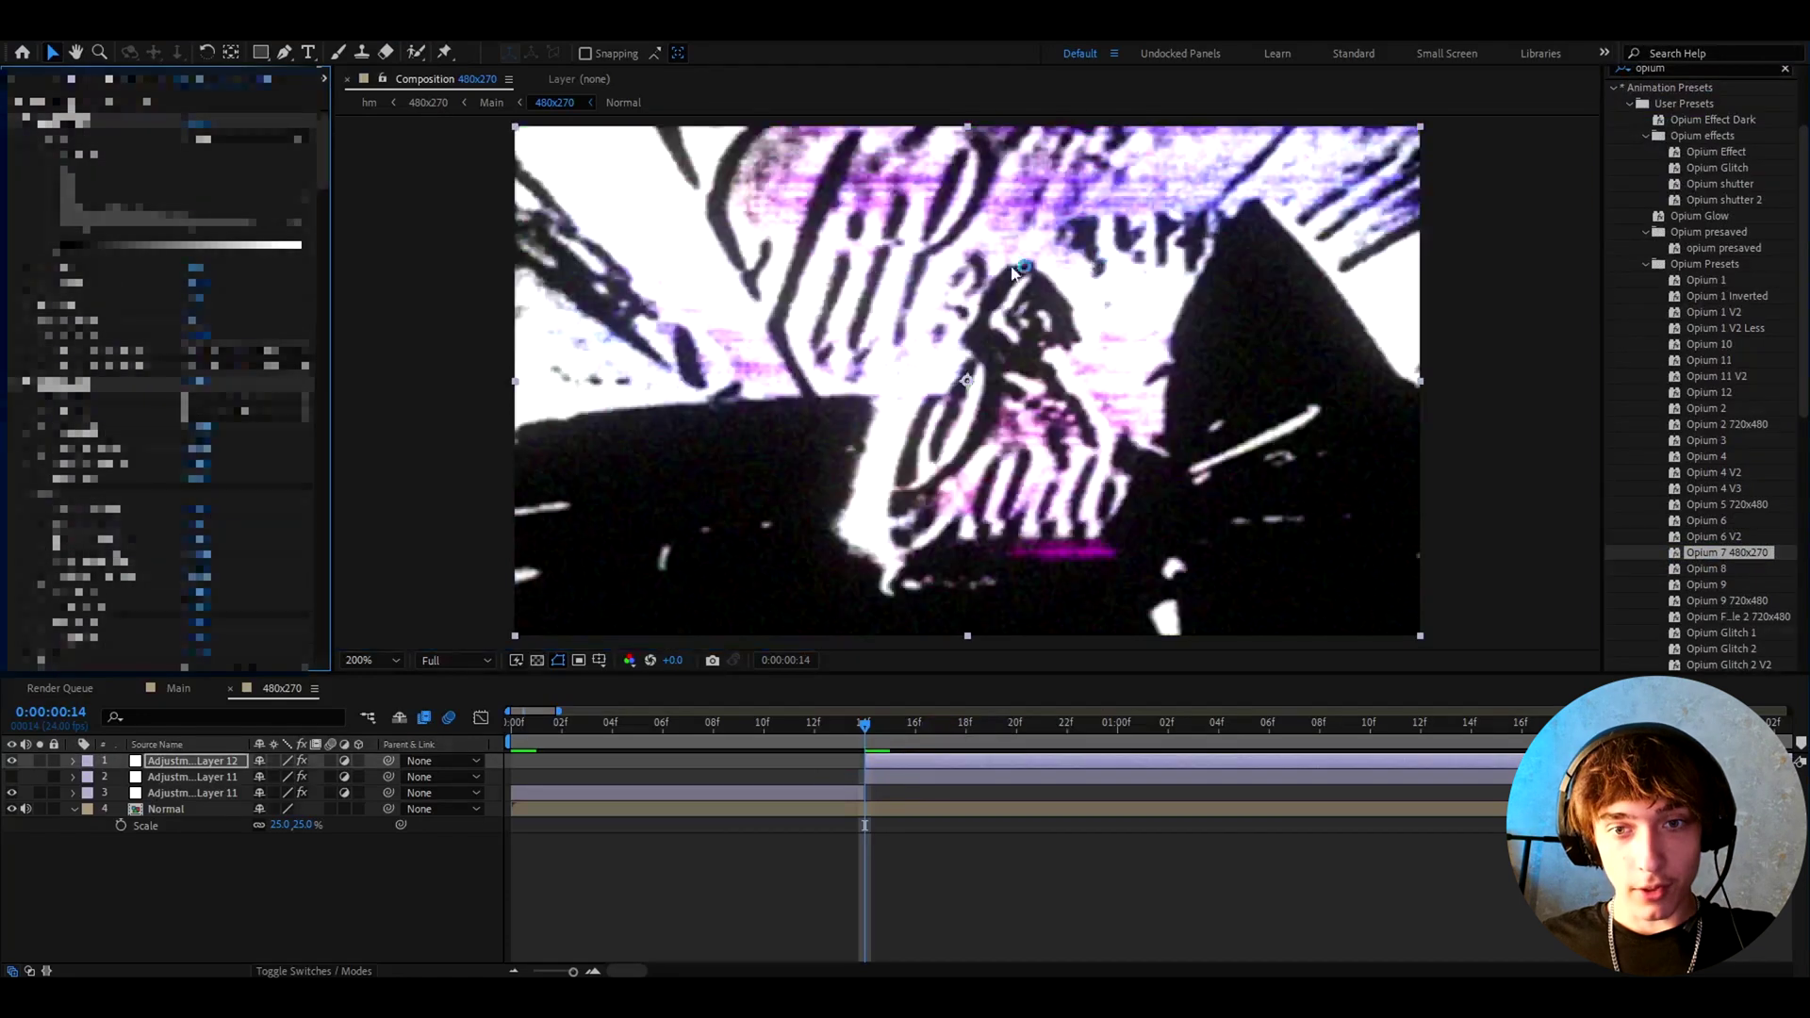
Turn off the S_Shake effect on Adjustment Layer 12
{"action": "left_click", "coordinate": [897, 765]}
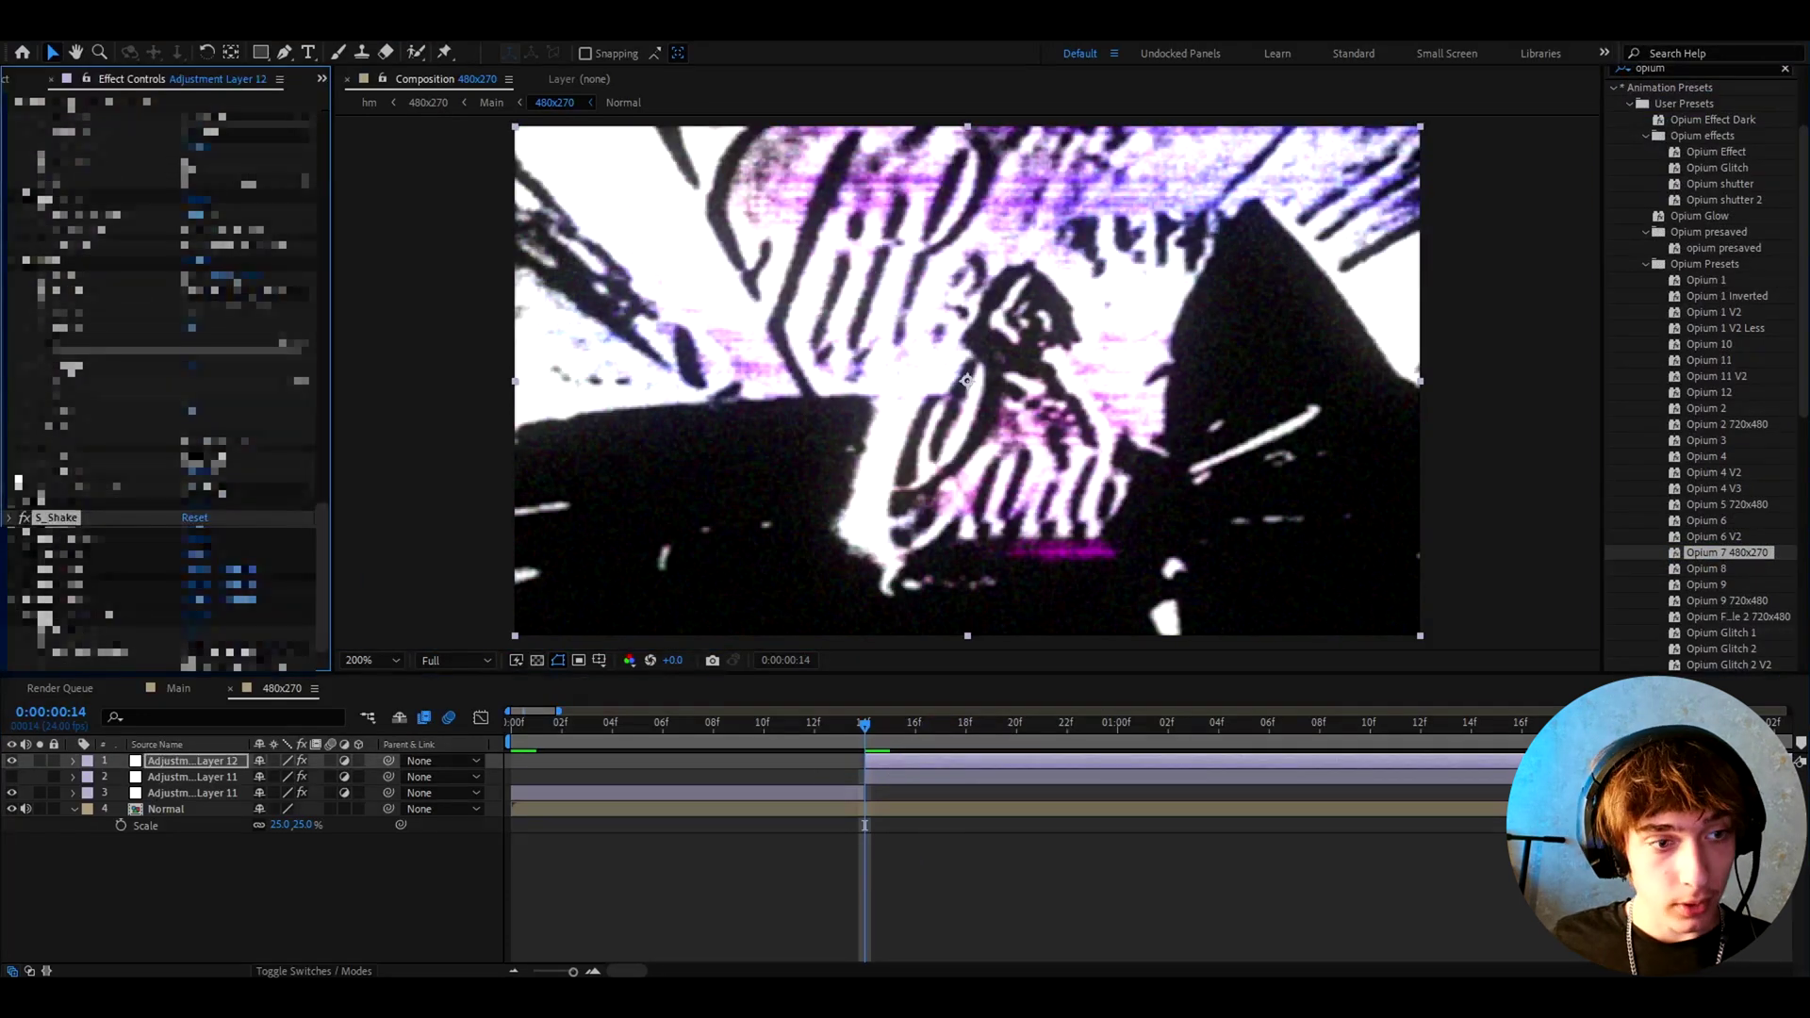
{"action": "left_click", "coordinate": [61, 518]}
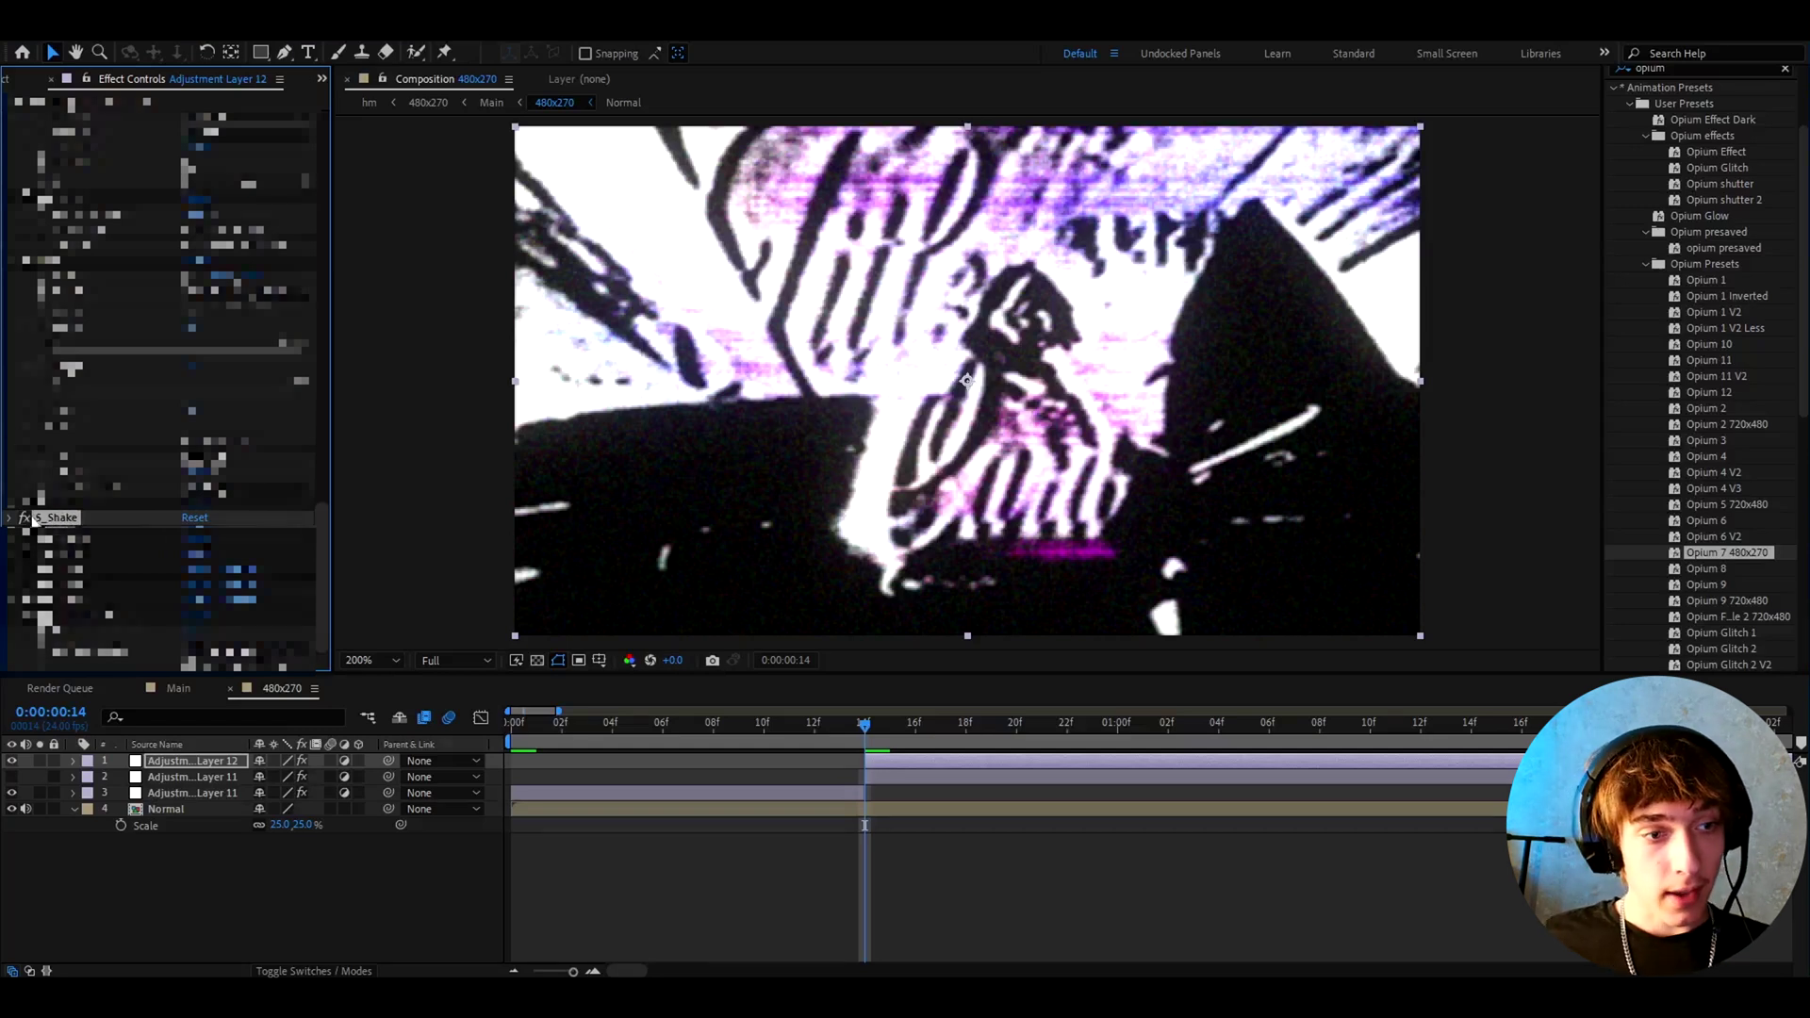
{"action": "left_click", "coordinate": [22, 518]}
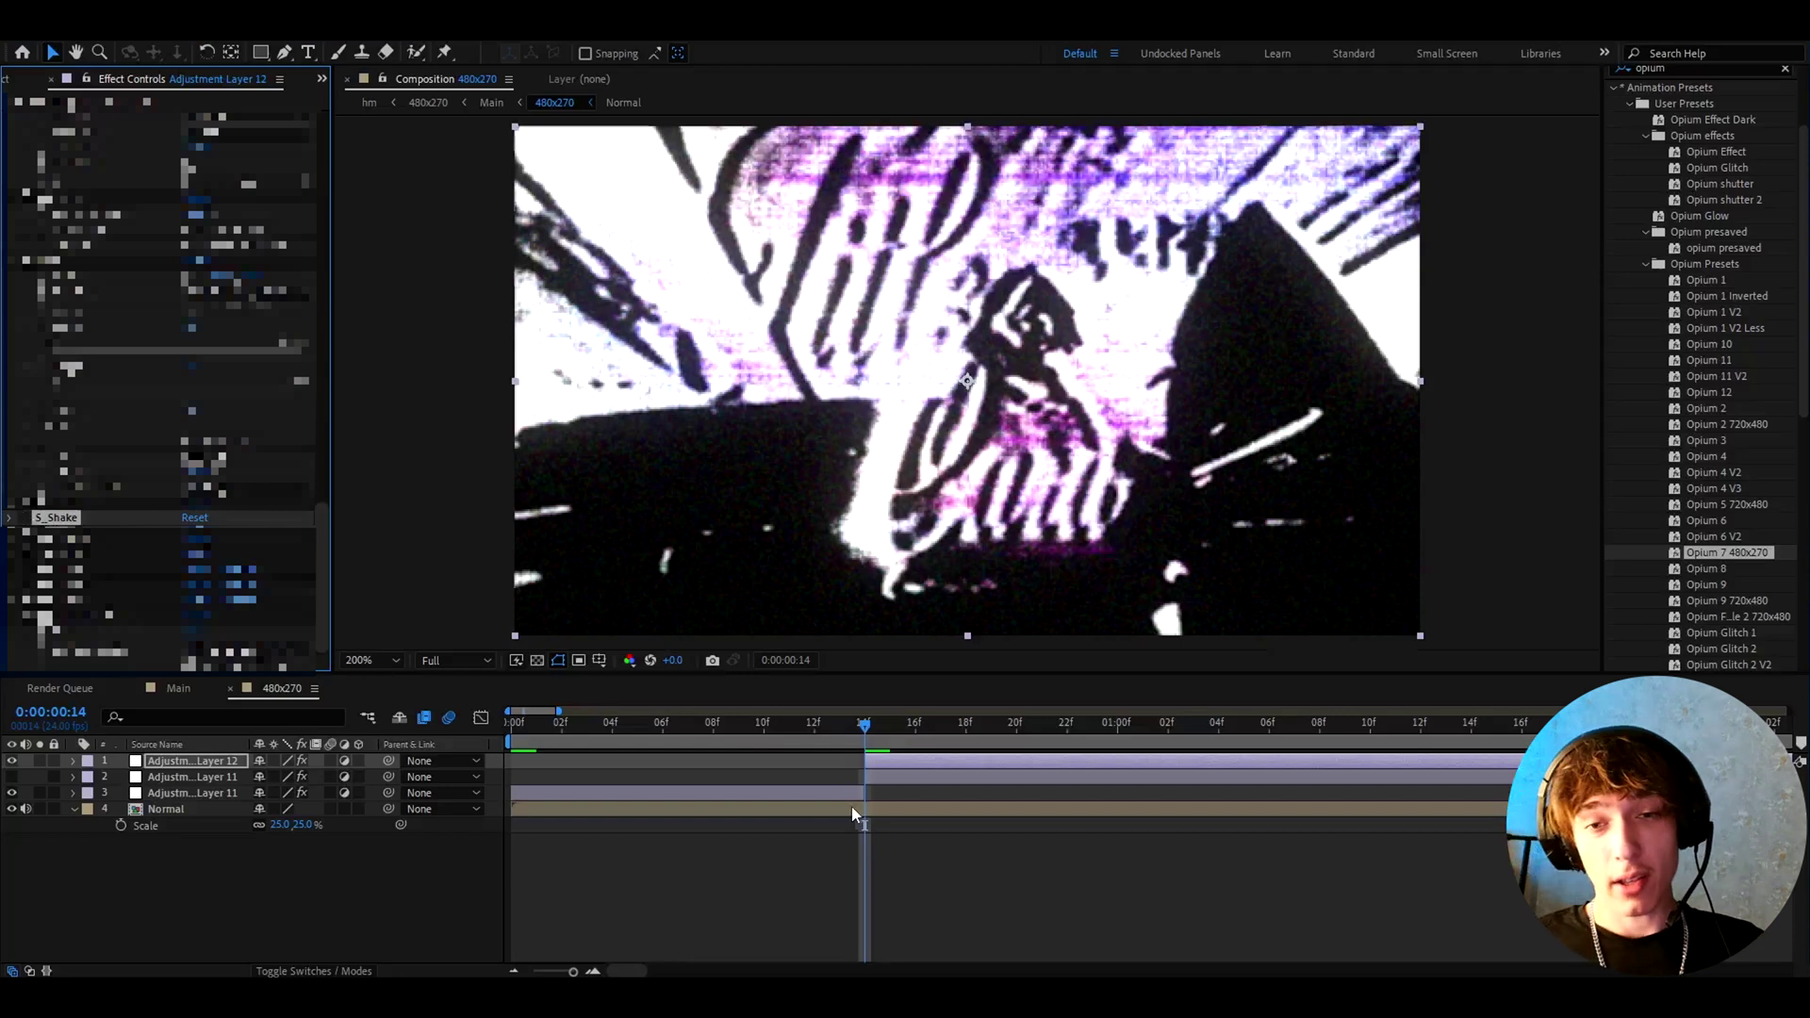
Split Adjustment Layer 12 at 01:00f, then go back to the Main composition
{"action": "left_click", "coordinate": [892, 731]}
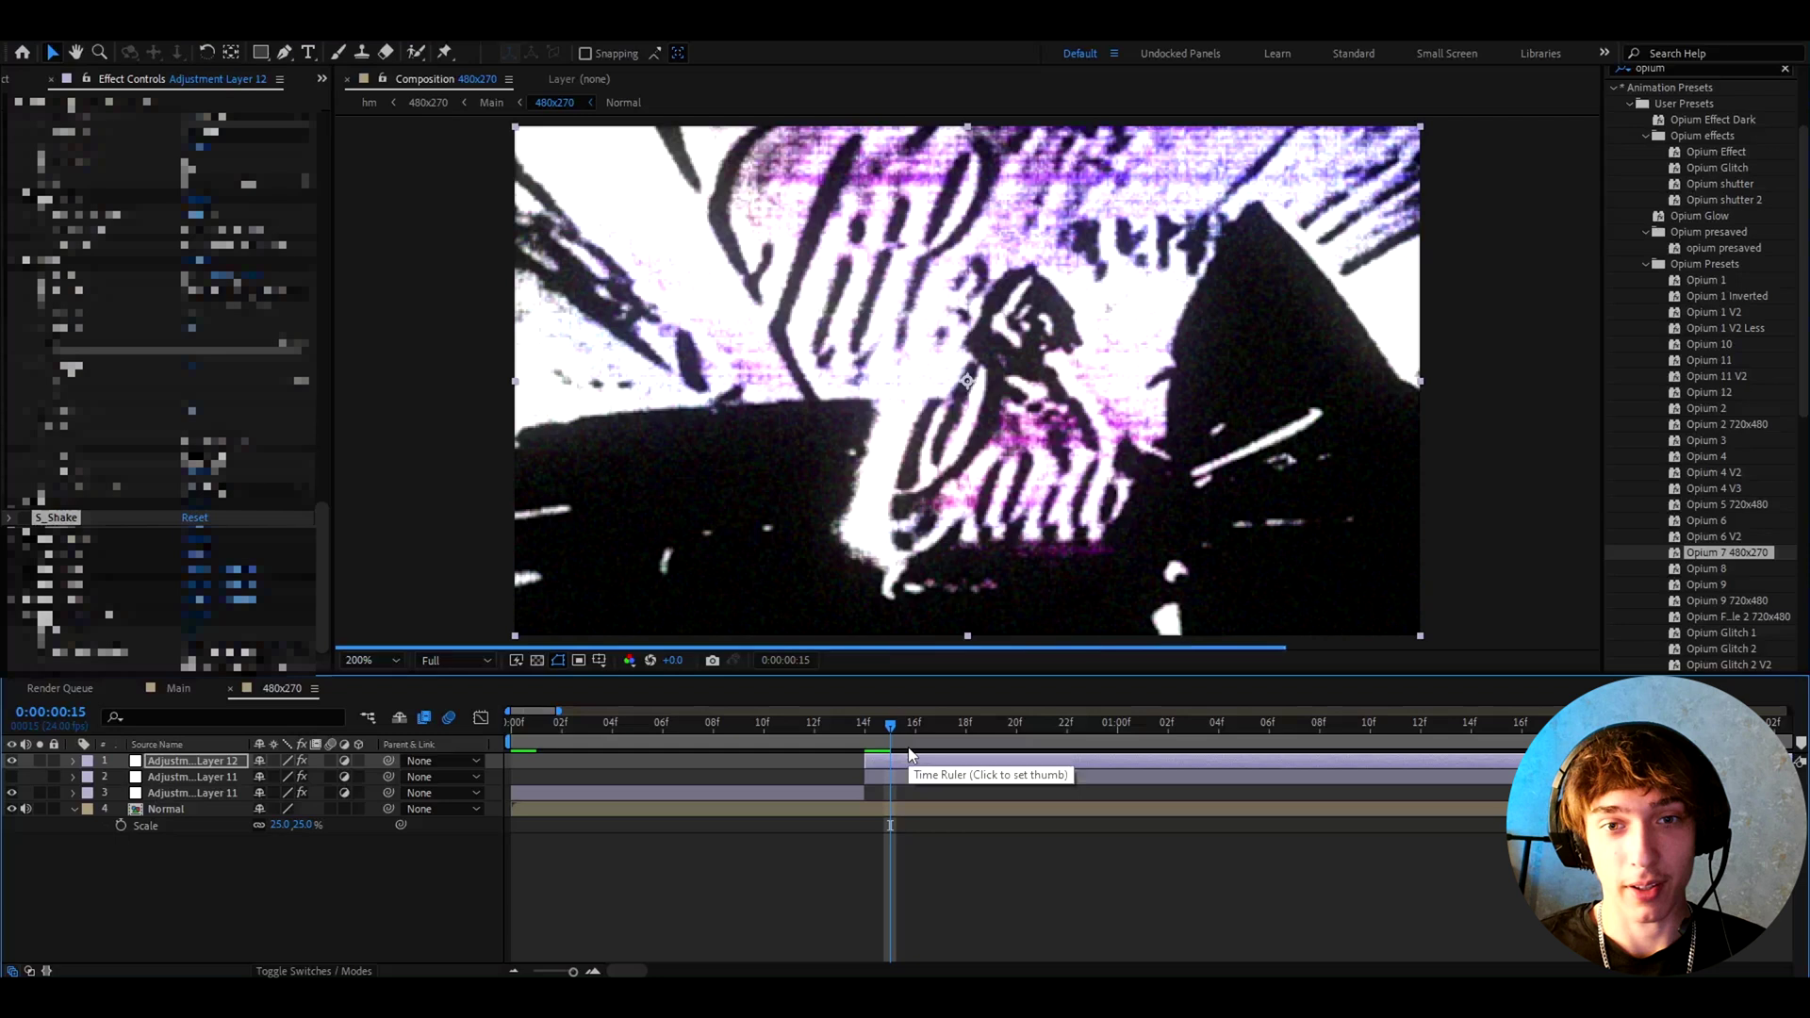
{"action": "left_click_drag", "start_coordinate": [890, 721], "coordinate": [1120, 734]}
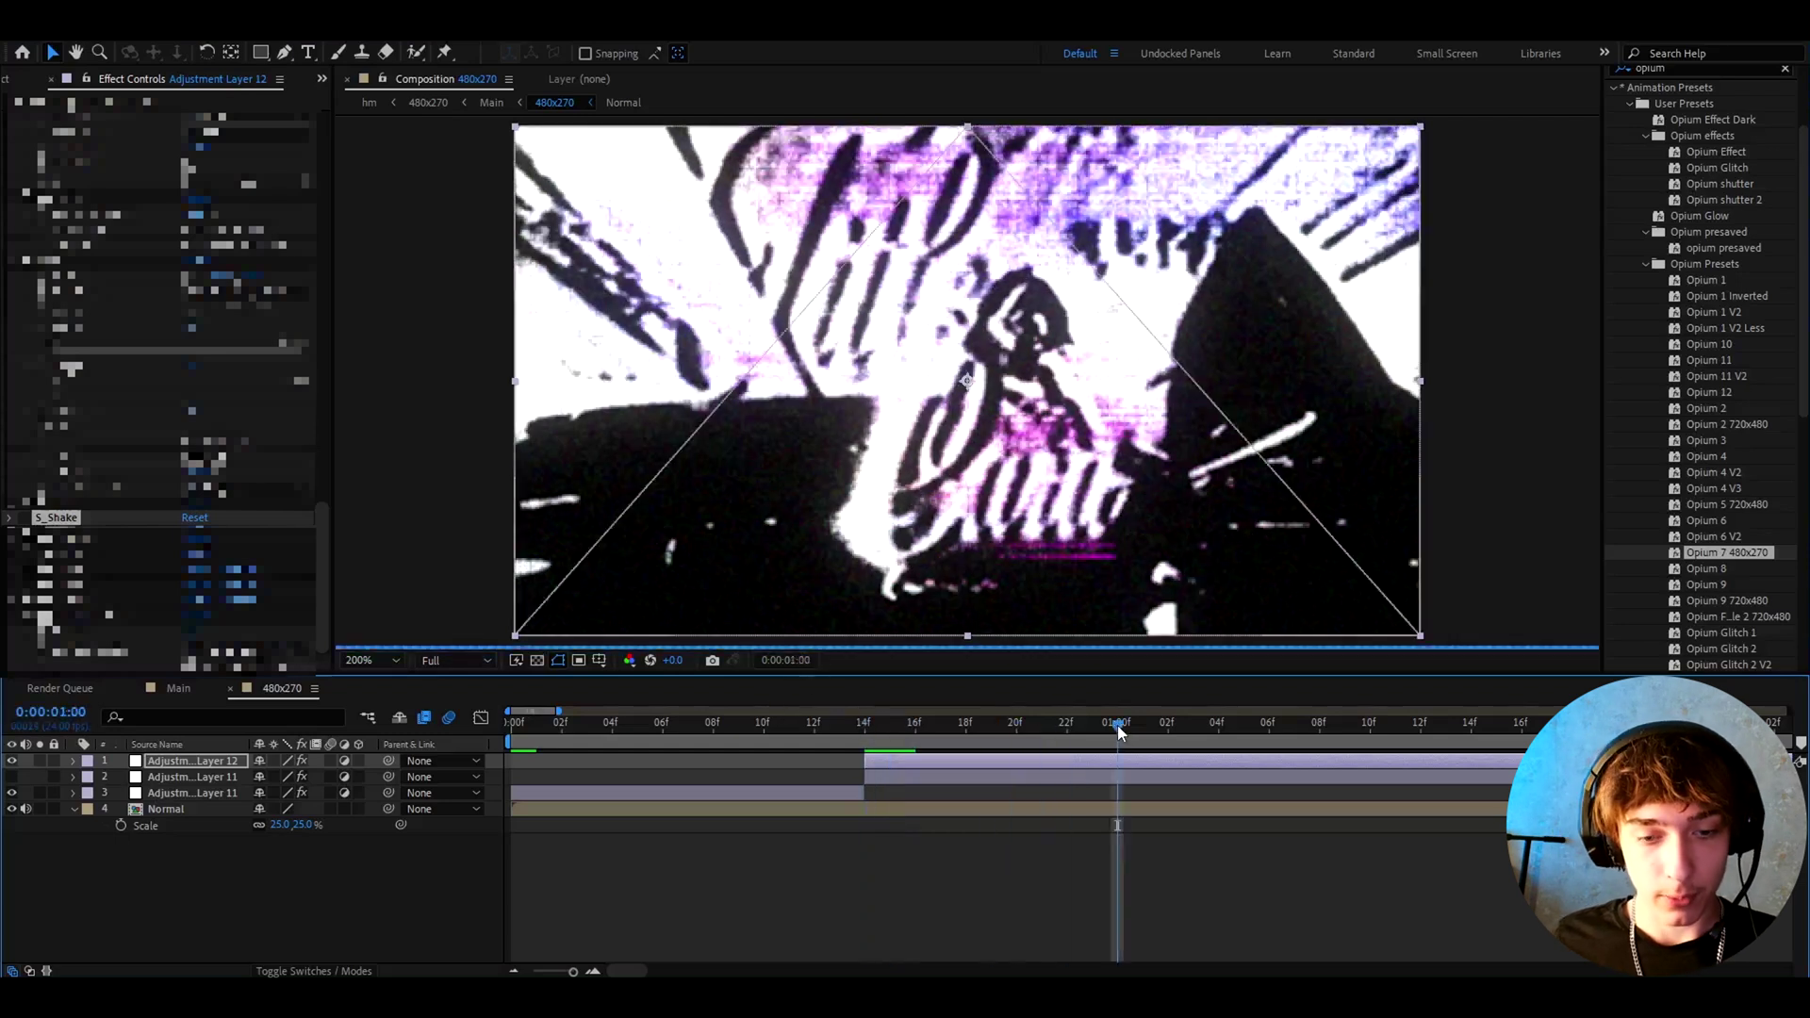
{"action": "key", "text": "ctrl+shift+d"}
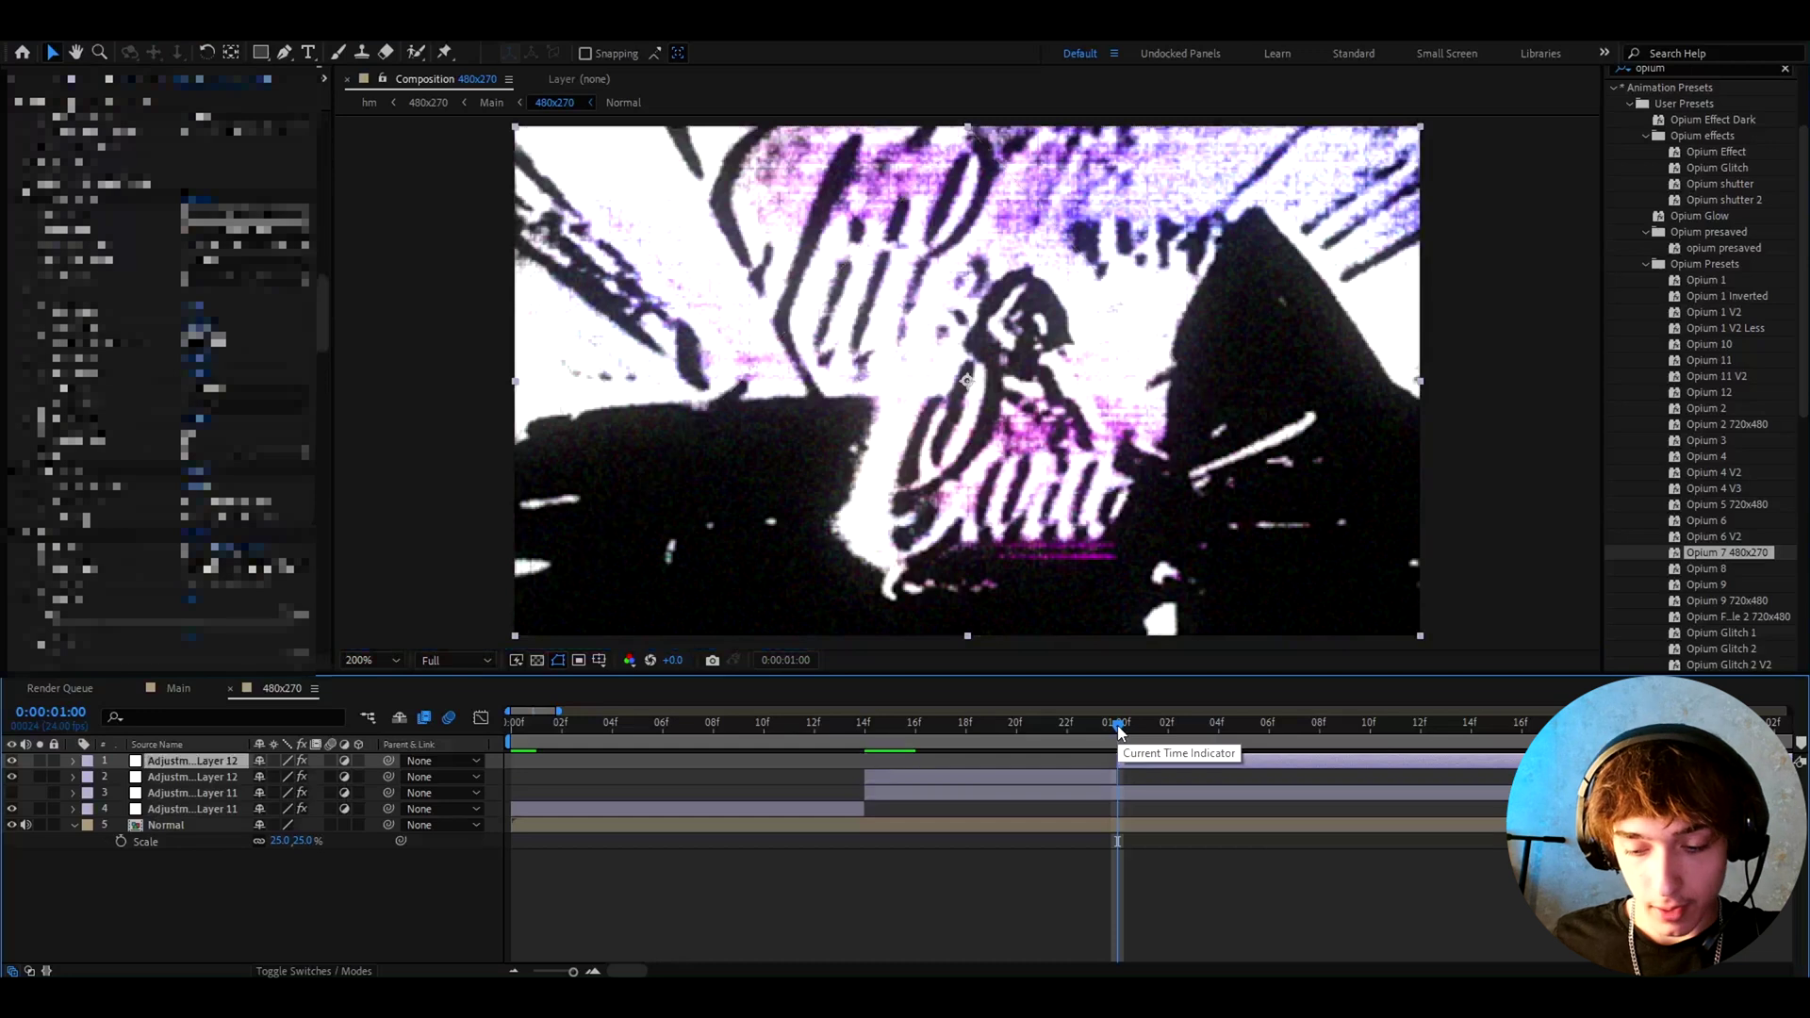
{"action": "left_click", "coordinate": [1167, 723]}
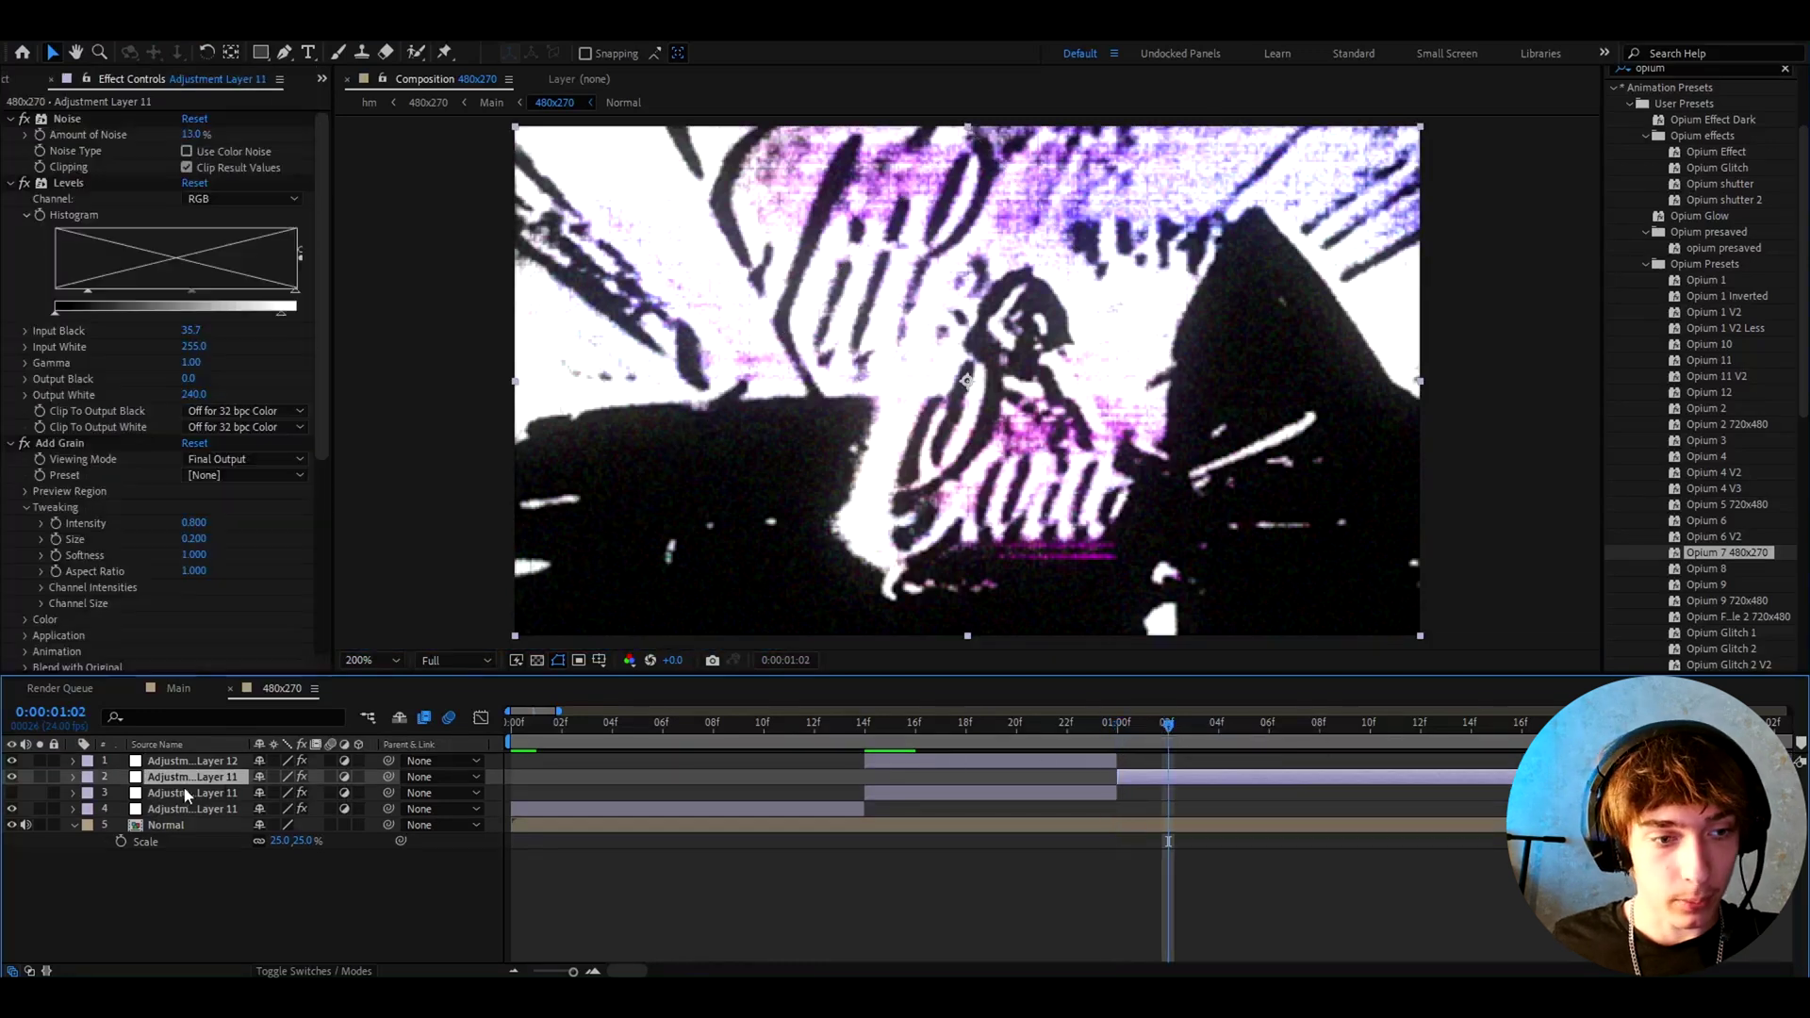
{"action": "left_click", "coordinate": [178, 688]}
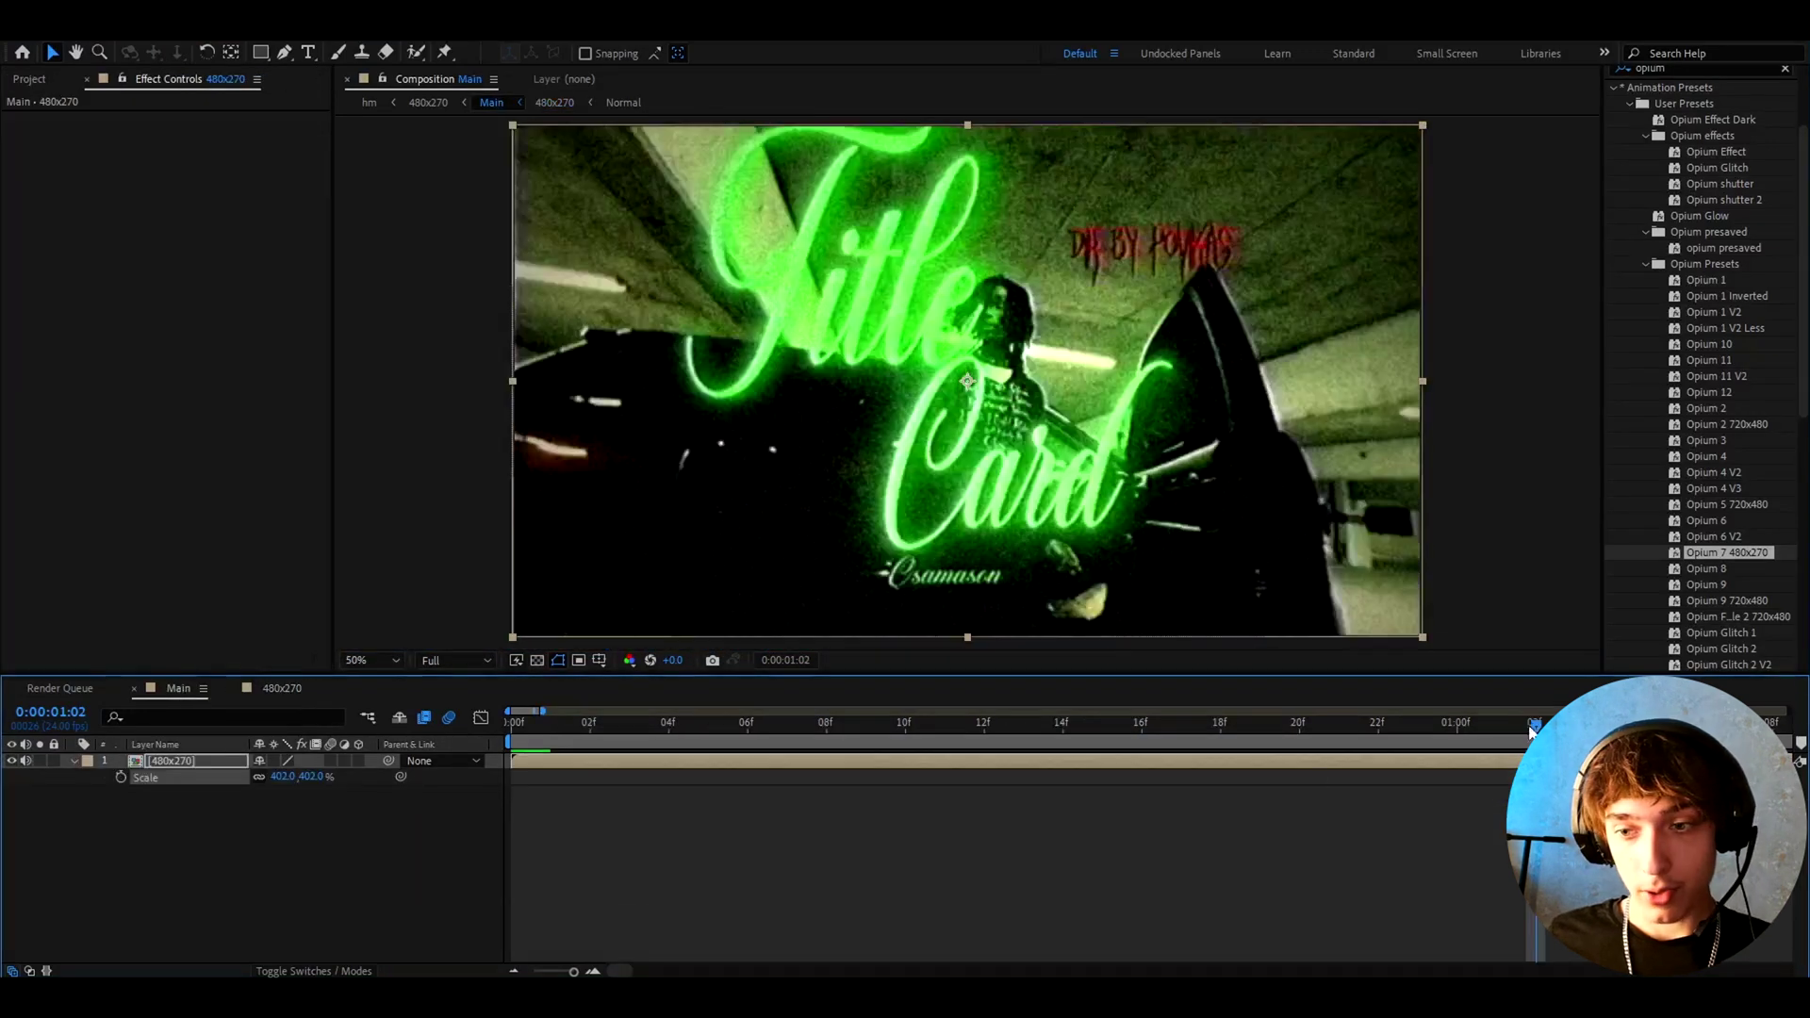
At the comp start, add an adjustment layer with Motion Tile at Output Width 80
{"action": "left_click_drag", "start_coordinate": [1532, 730], "coordinate": [514, 730]}
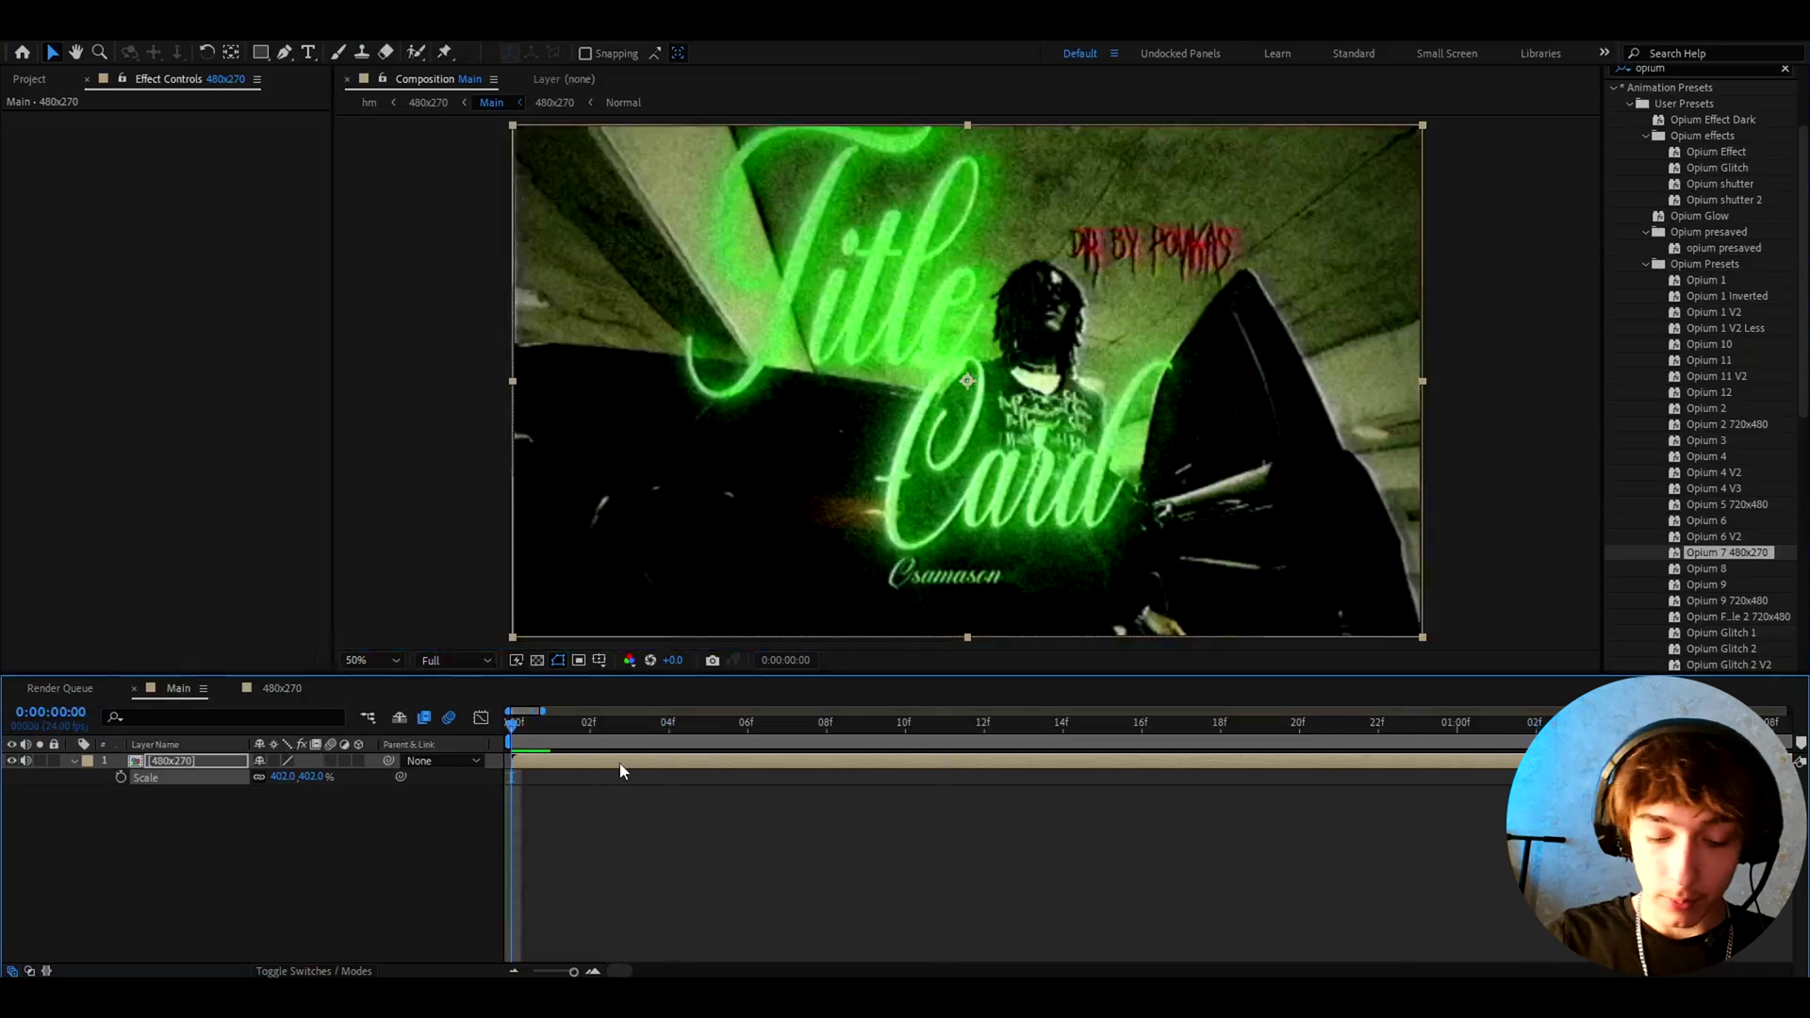
{"action": "key", "text": "ctrl+alt+y"}
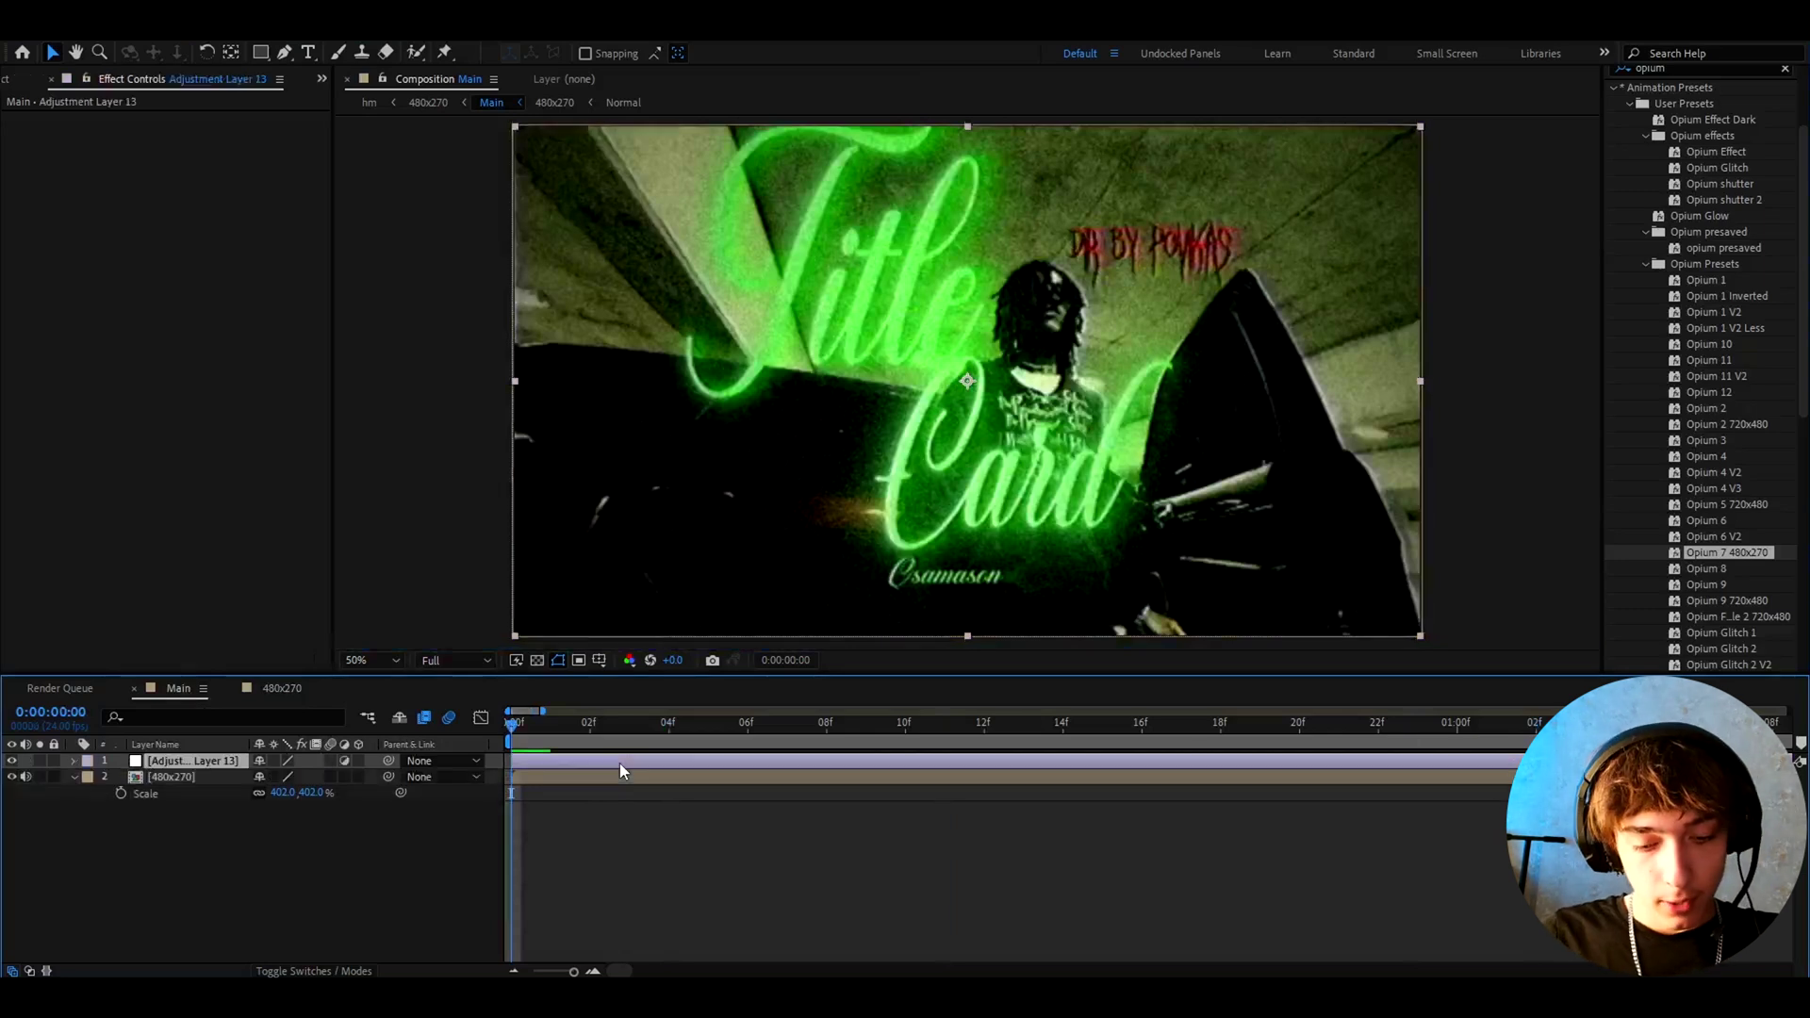
{"action": "key", "text": "ctrl+space"}
{"action": "type", "text": "motion tile"}
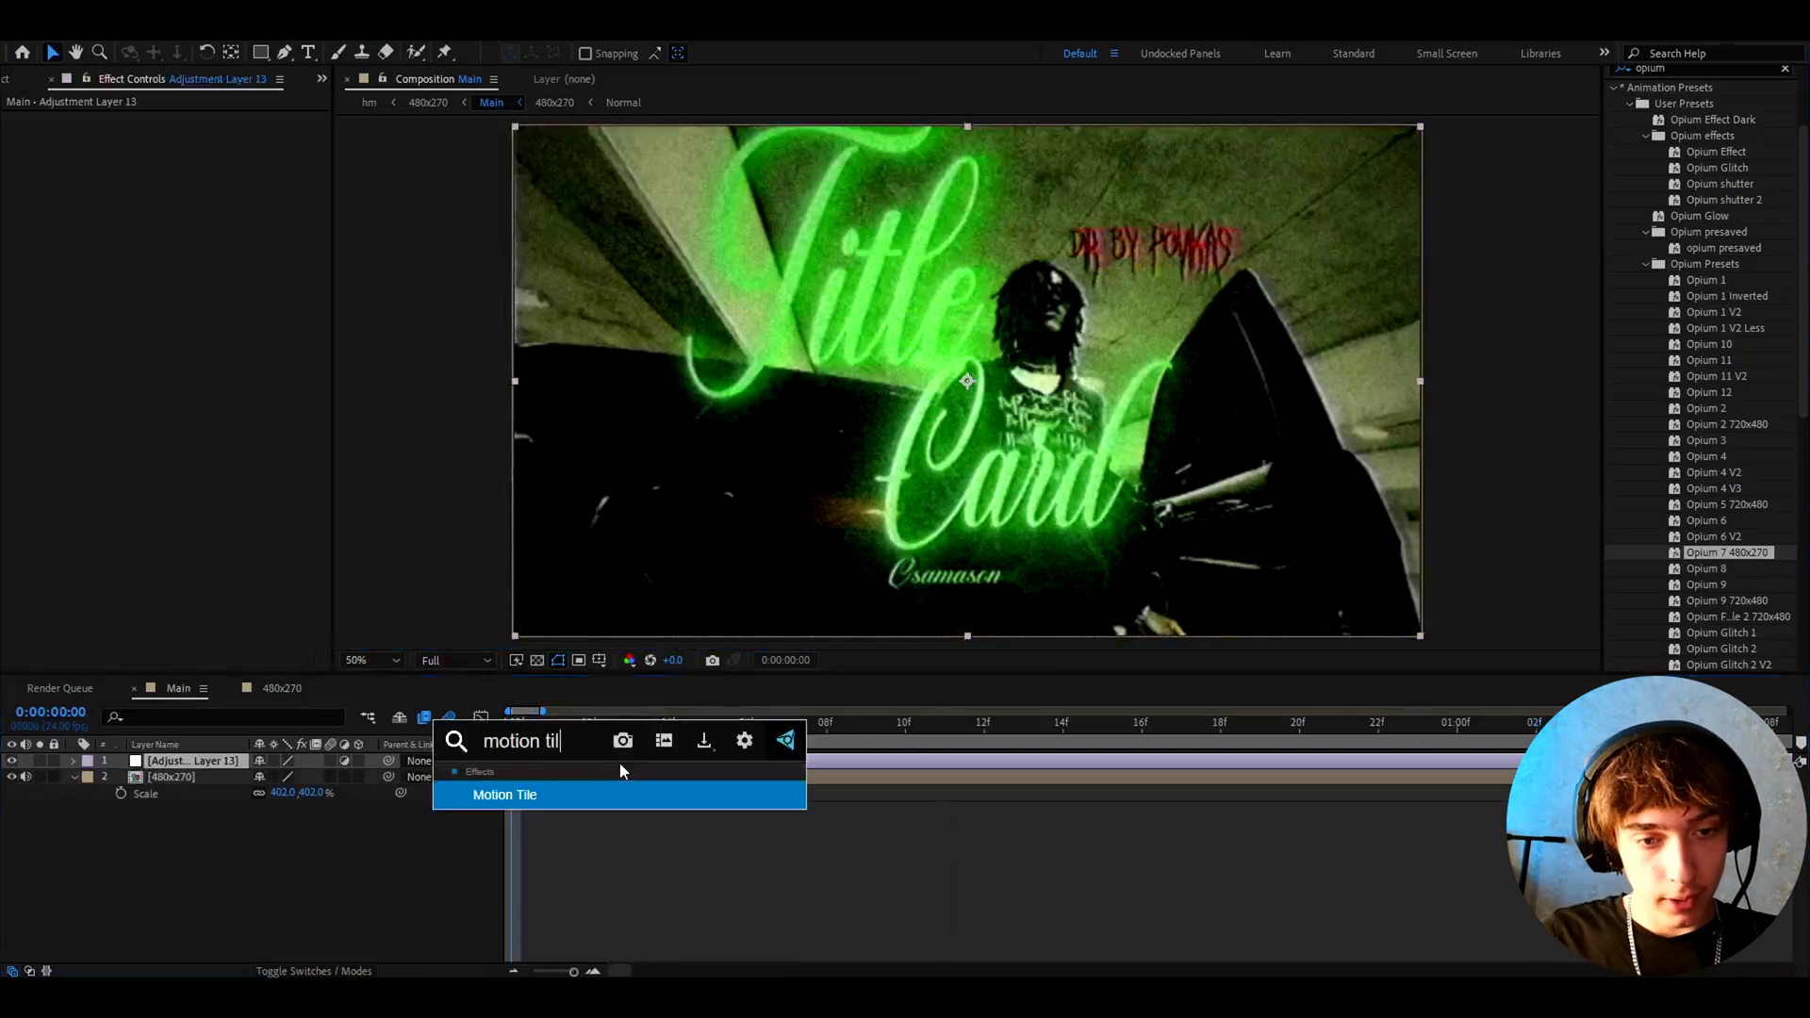
{"action": "key", "text": "Return"}
{"action": "left_click", "coordinate": [194, 182]}
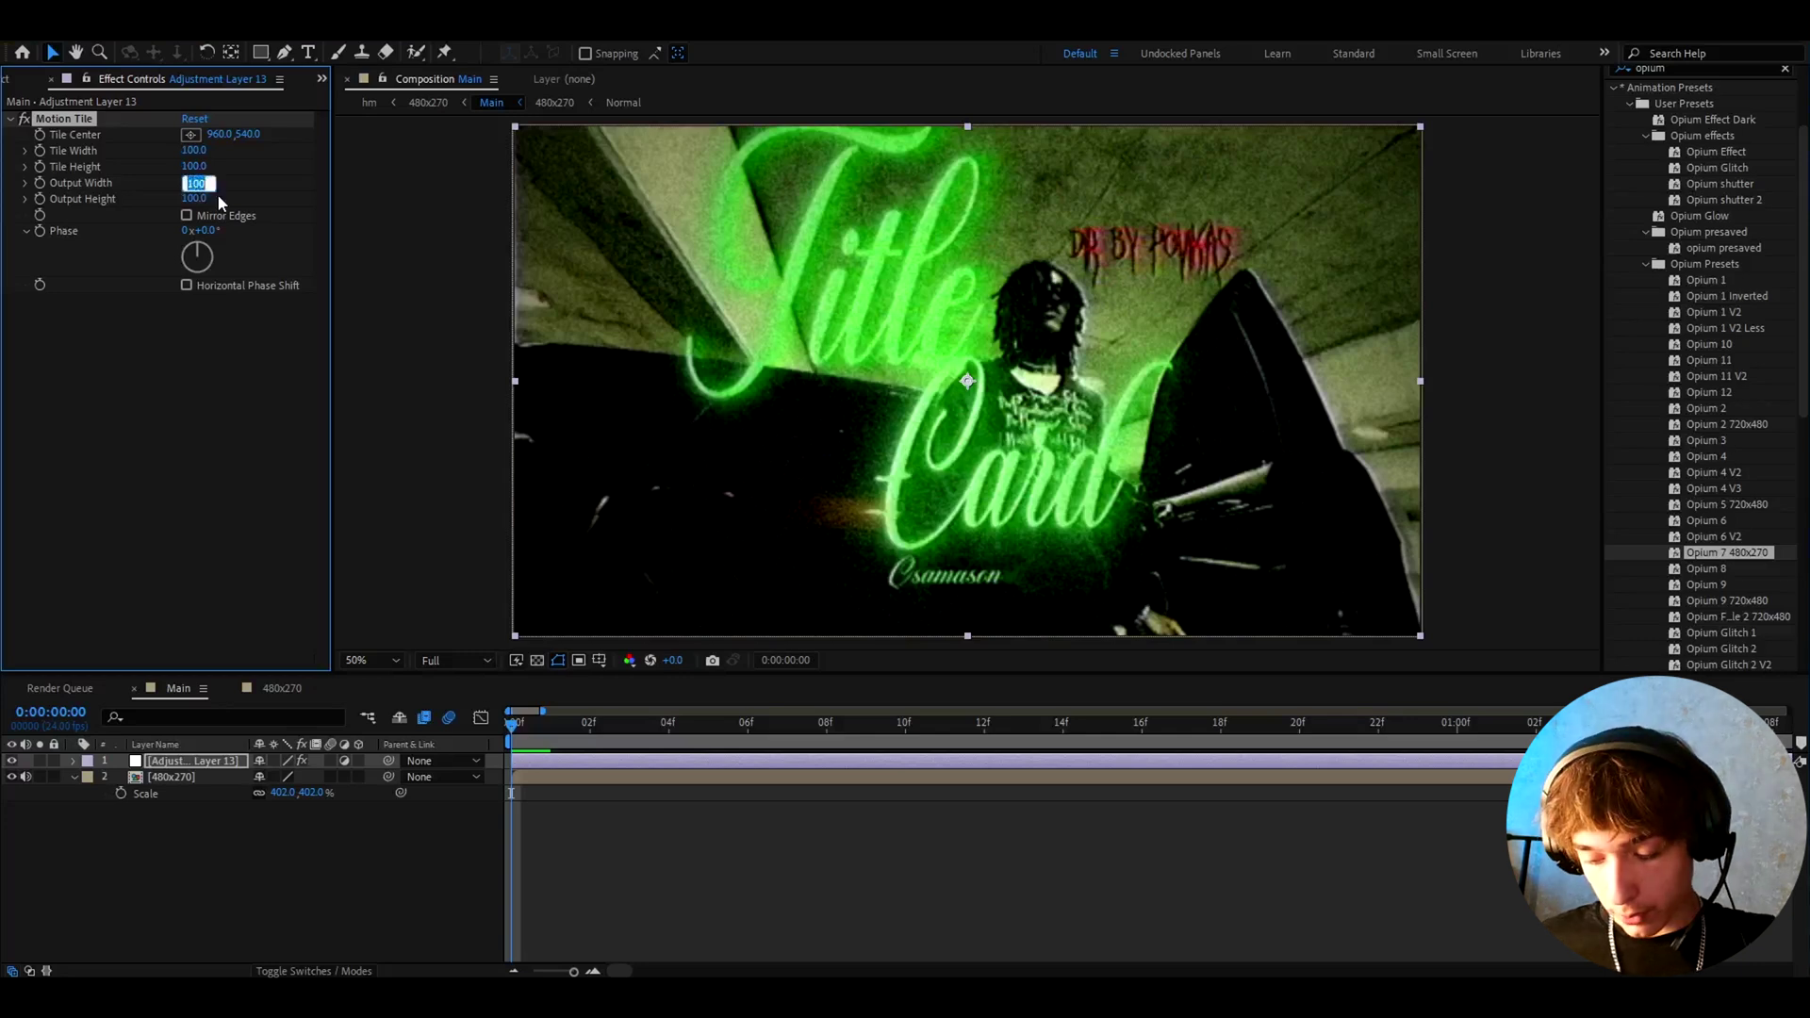
{"action": "type", "text": "80"}
{"action": "key", "text": "Return"}
Add another adjustment layer at 1:02 in the Main comp
{"action": "left_click", "coordinate": [904, 723]}
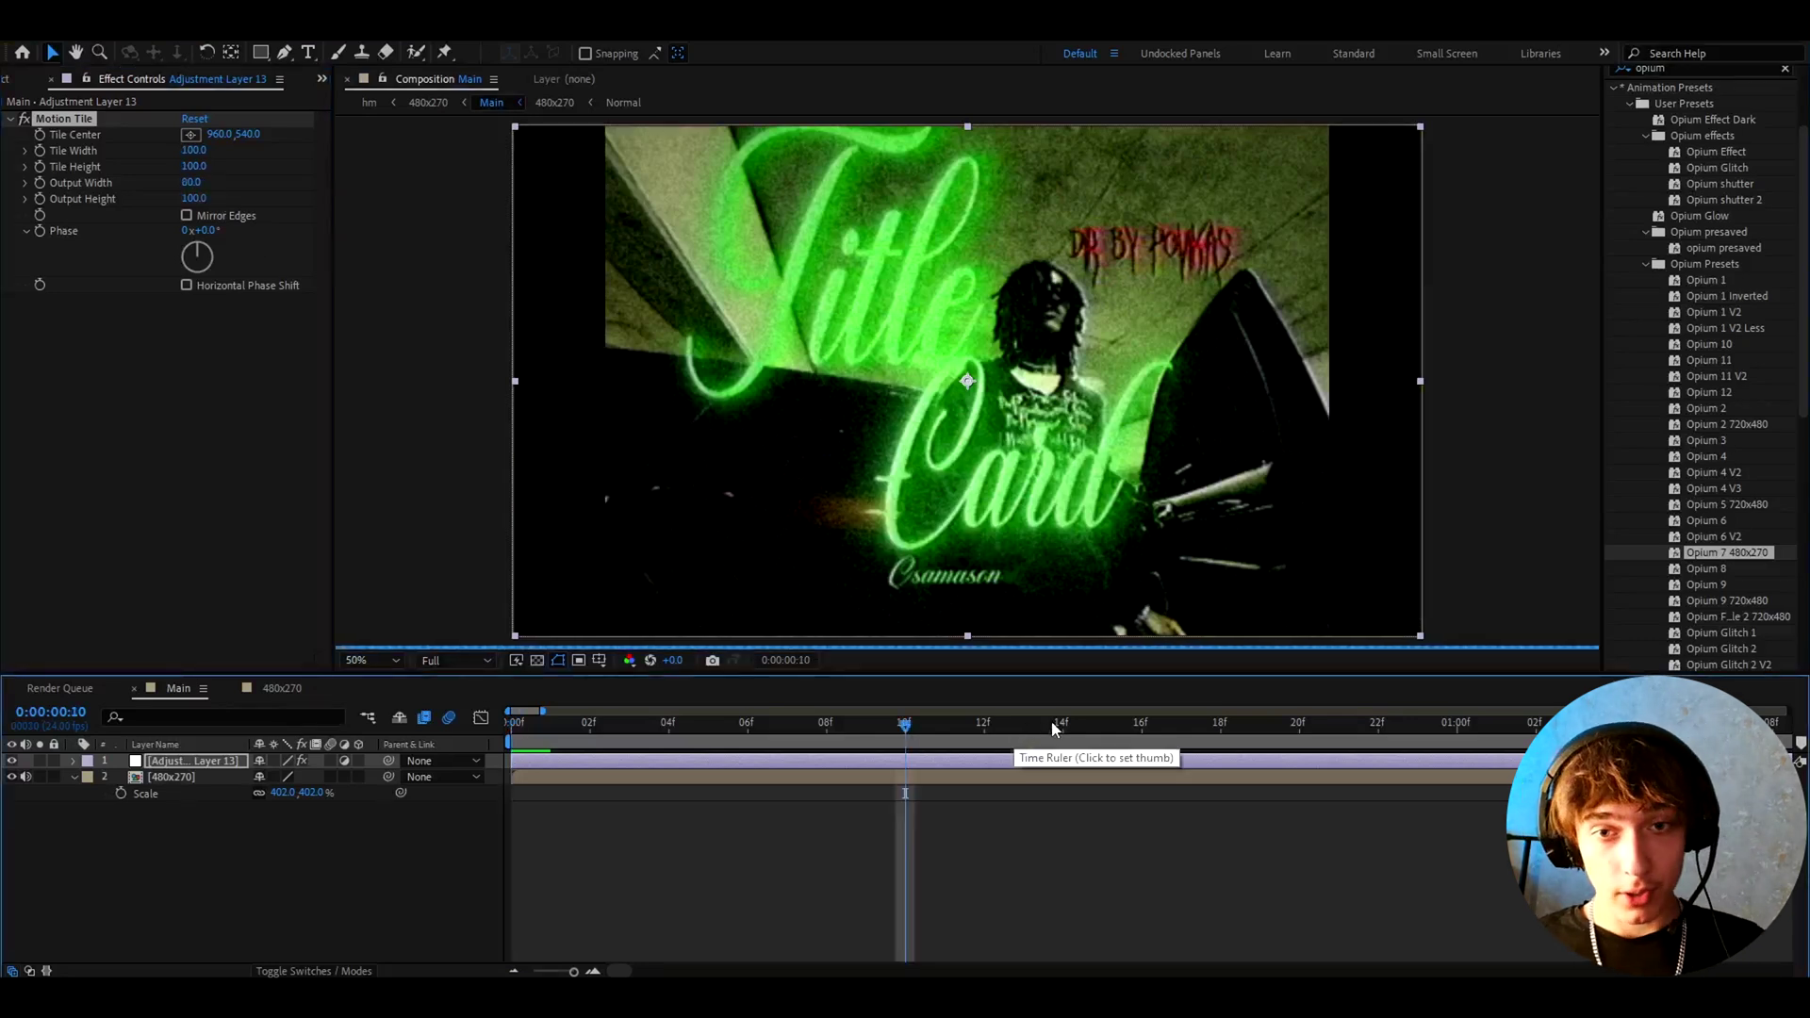
{"action": "left_click", "coordinate": [1457, 726]}
{"action": "key", "text": "Page_Down"}
{"action": "key", "text": "Page_Down"}
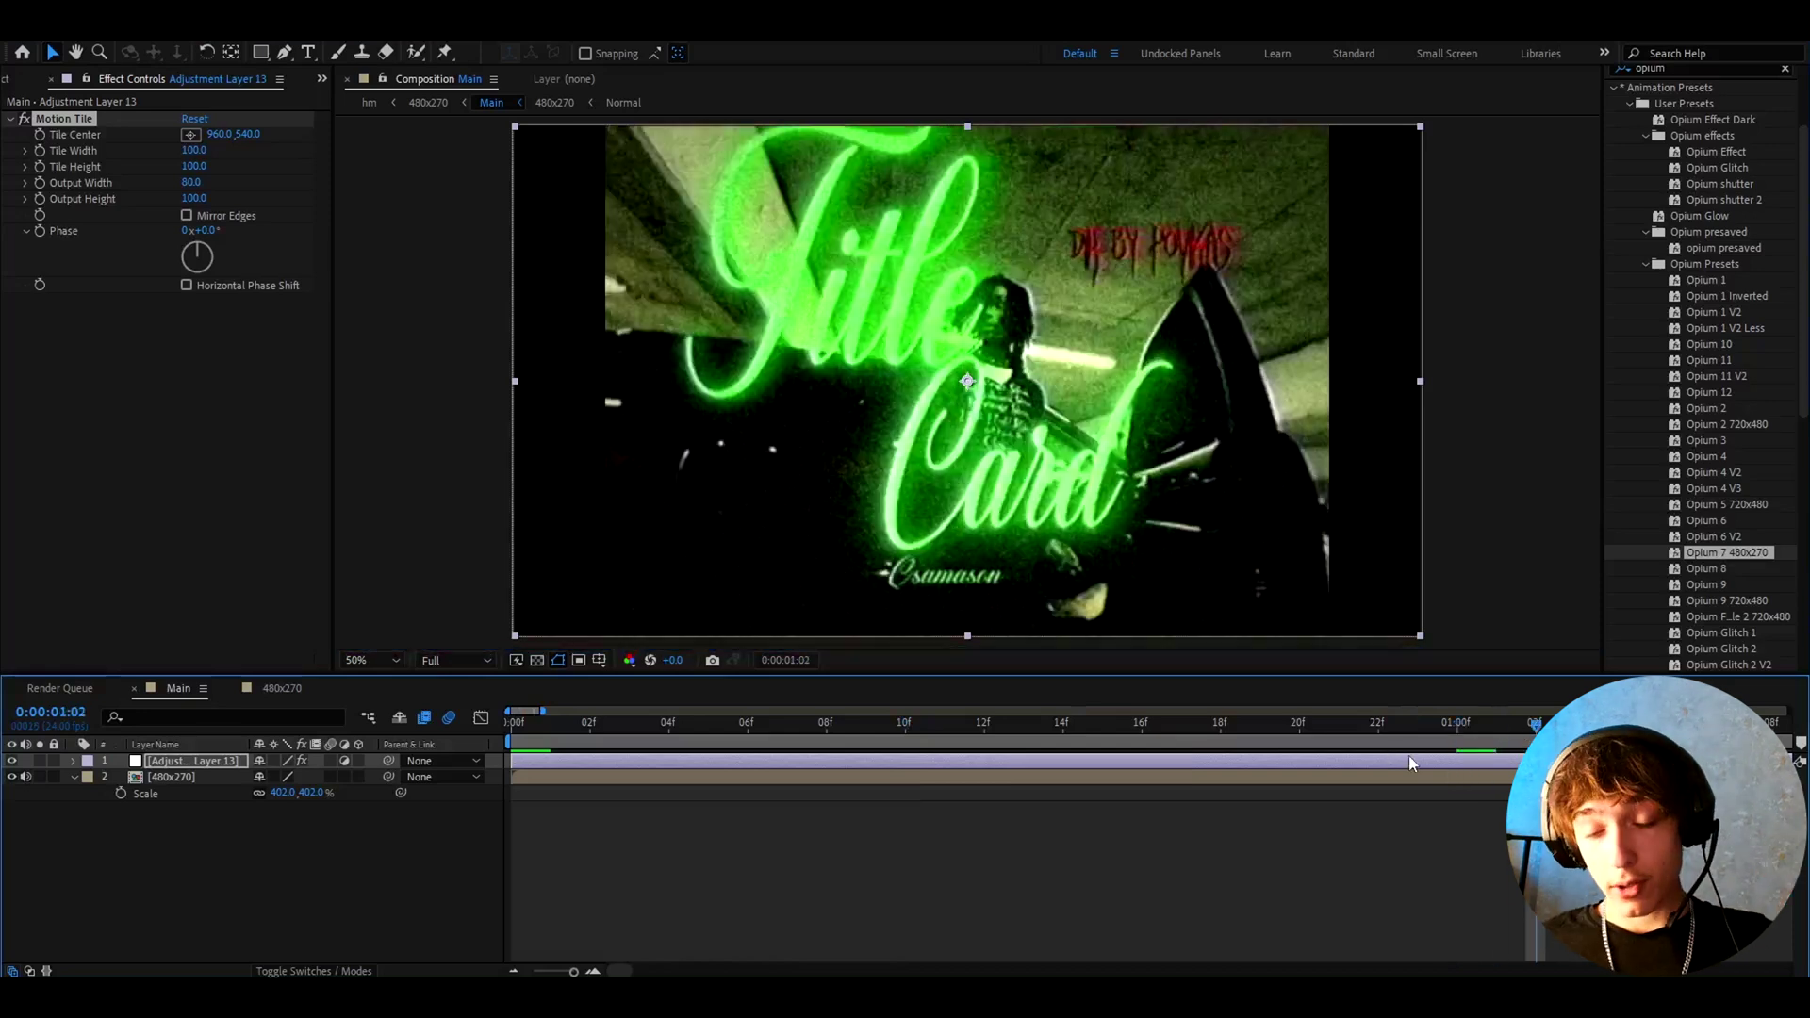
{"action": "left_click", "coordinate": [1438, 764]}
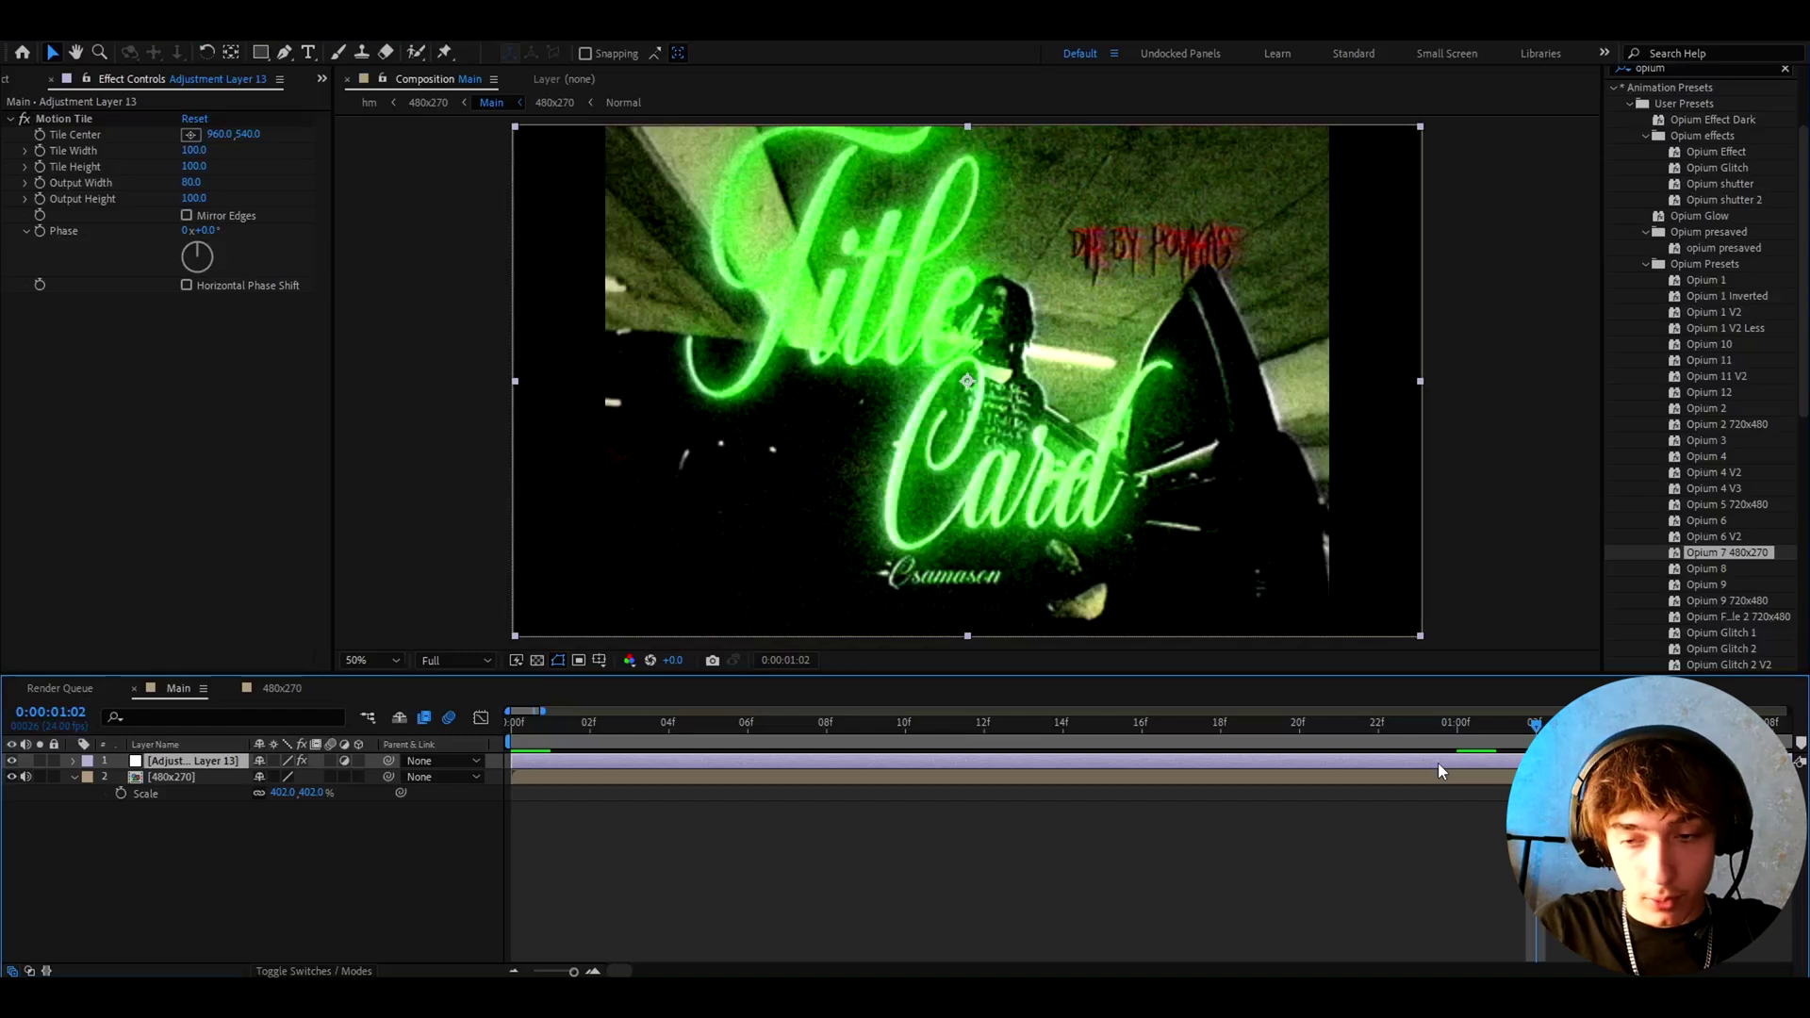
{"action": "key", "text": "ctrl+alt+y"}
Trim the new adjustment layer to start at 1:02, duplicate it, and apply Opium Glitch 2 to the top copy
{"action": "key", "text": "alt+bracketleft"}
{"action": "left_click", "coordinate": [1479, 778]}
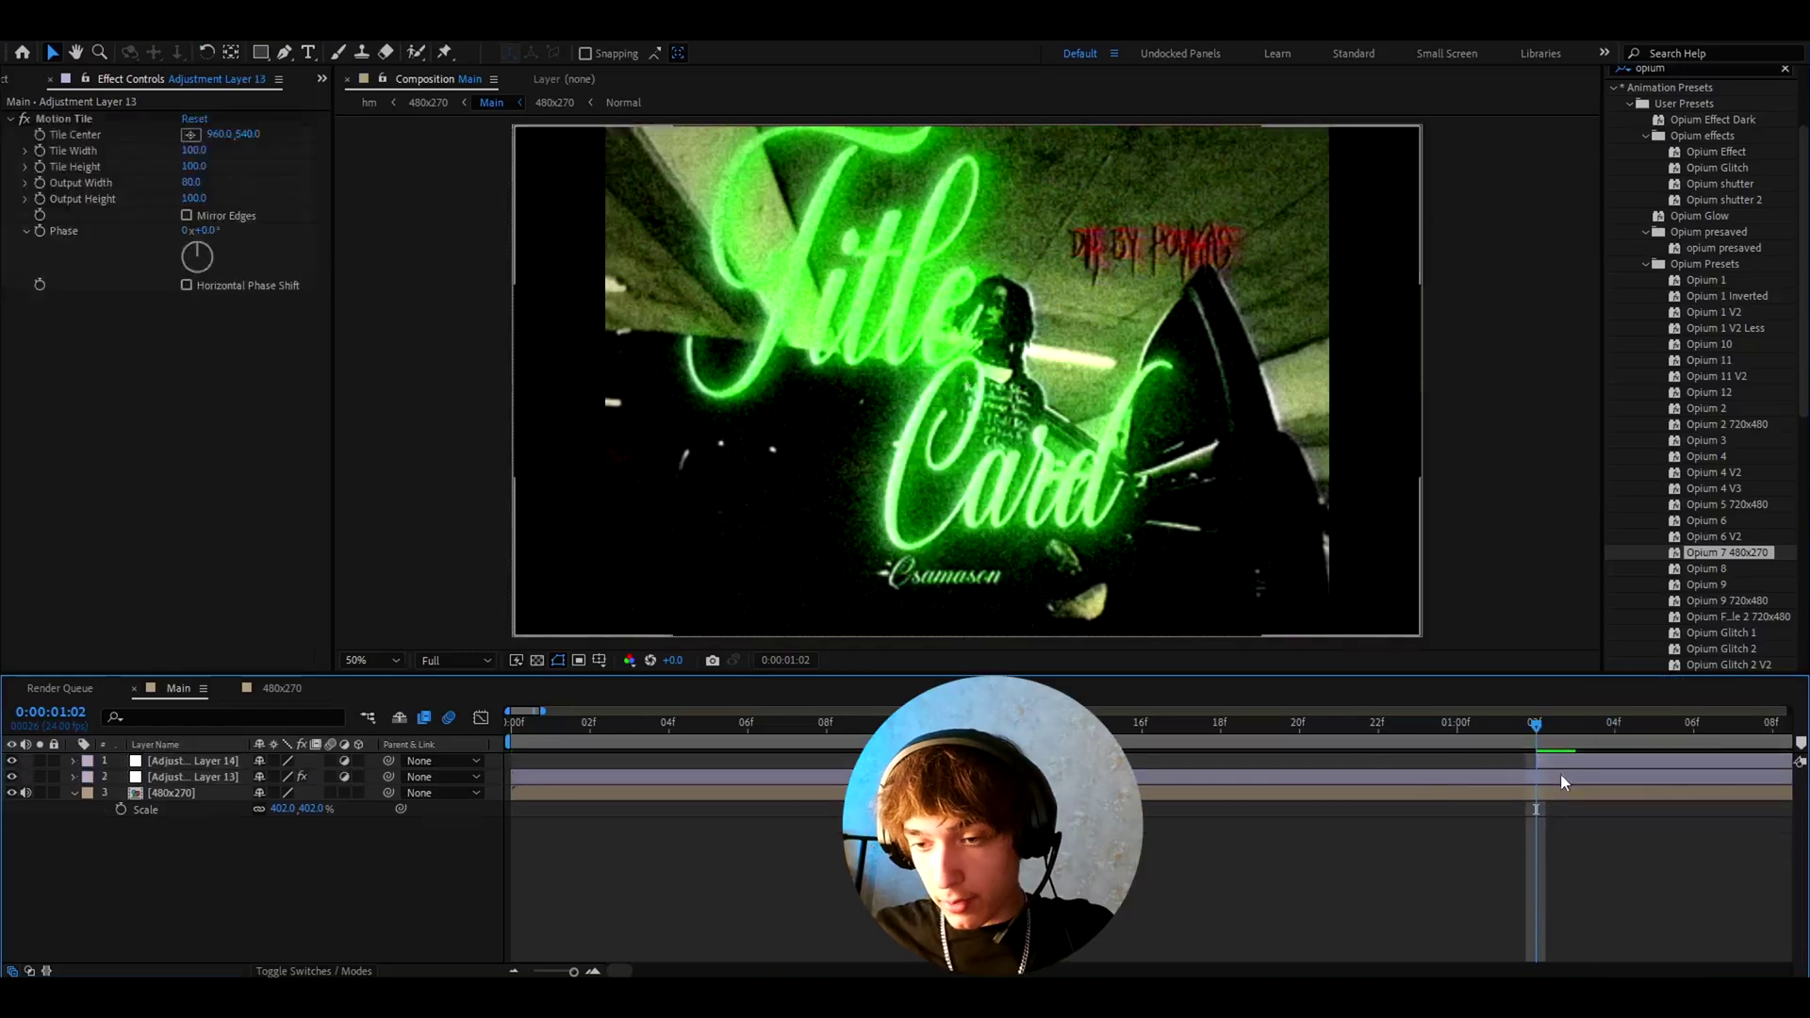
{"action": "left_click", "coordinate": [1570, 764]}
{"action": "key", "text": "ctrl+d"}
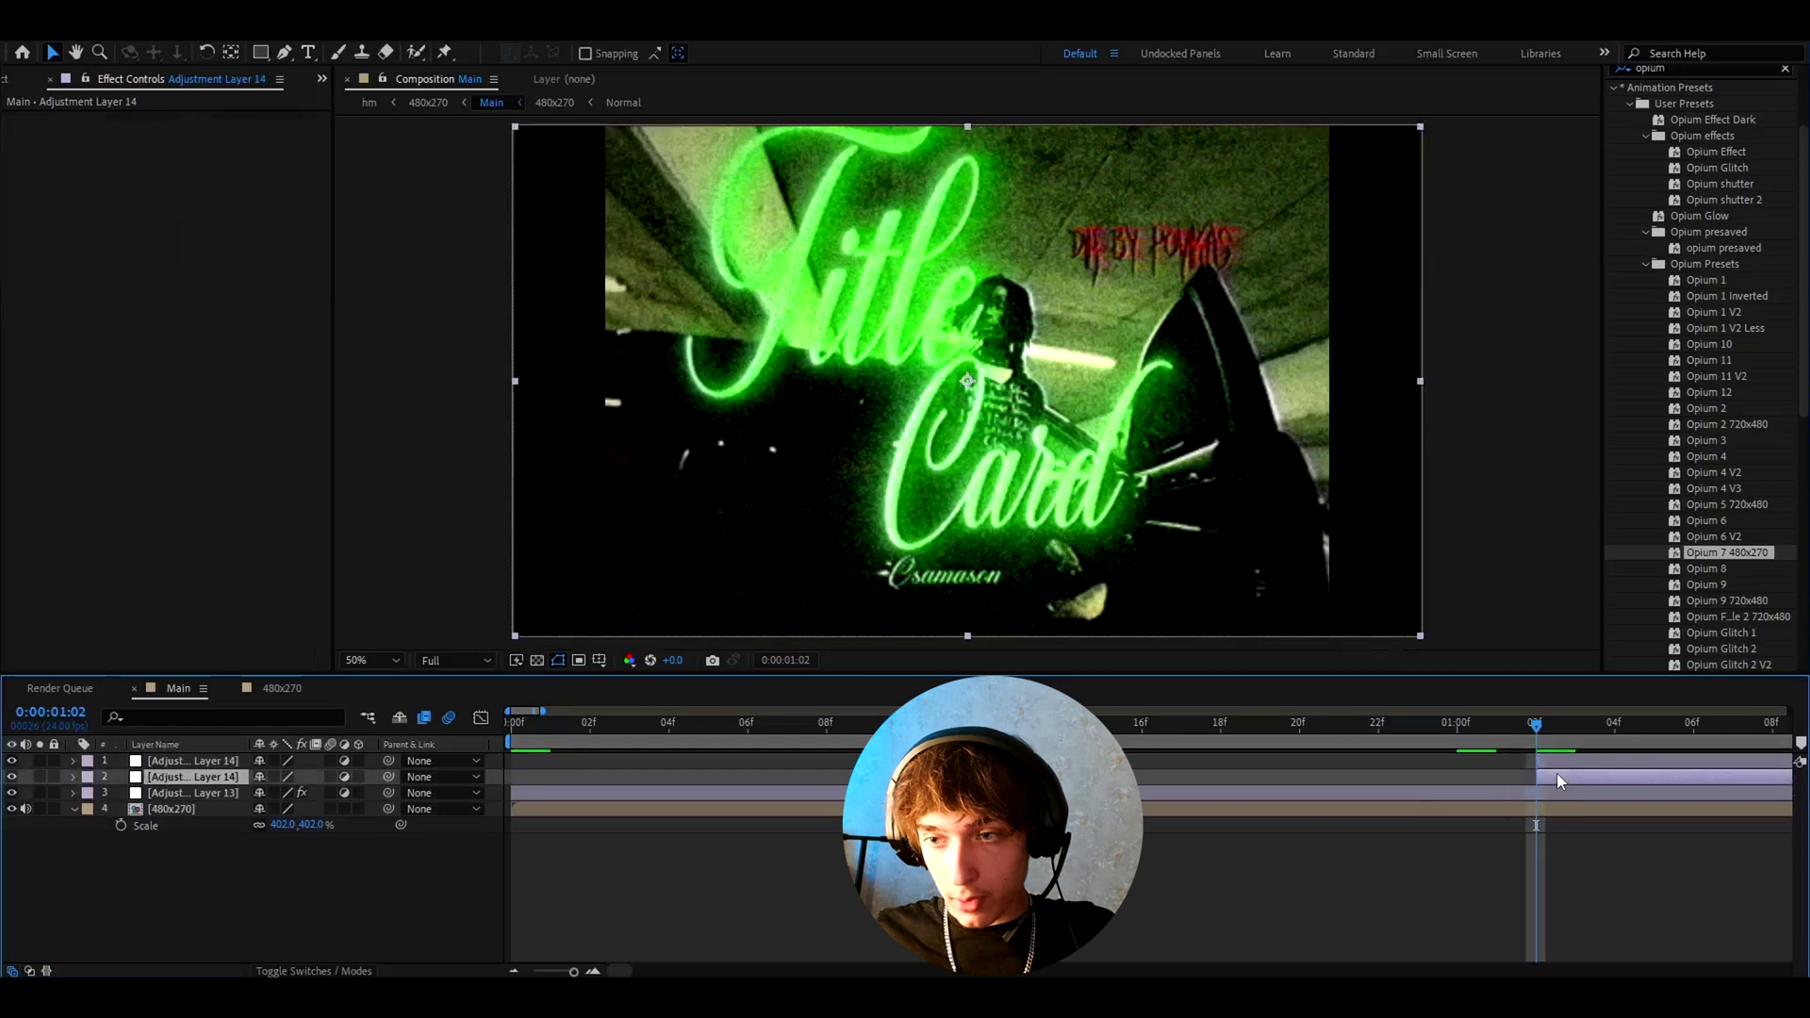
{"action": "scroll", "coordinate": [1667, 617], "scroll_direction": "down", "scroll_amount": 5}
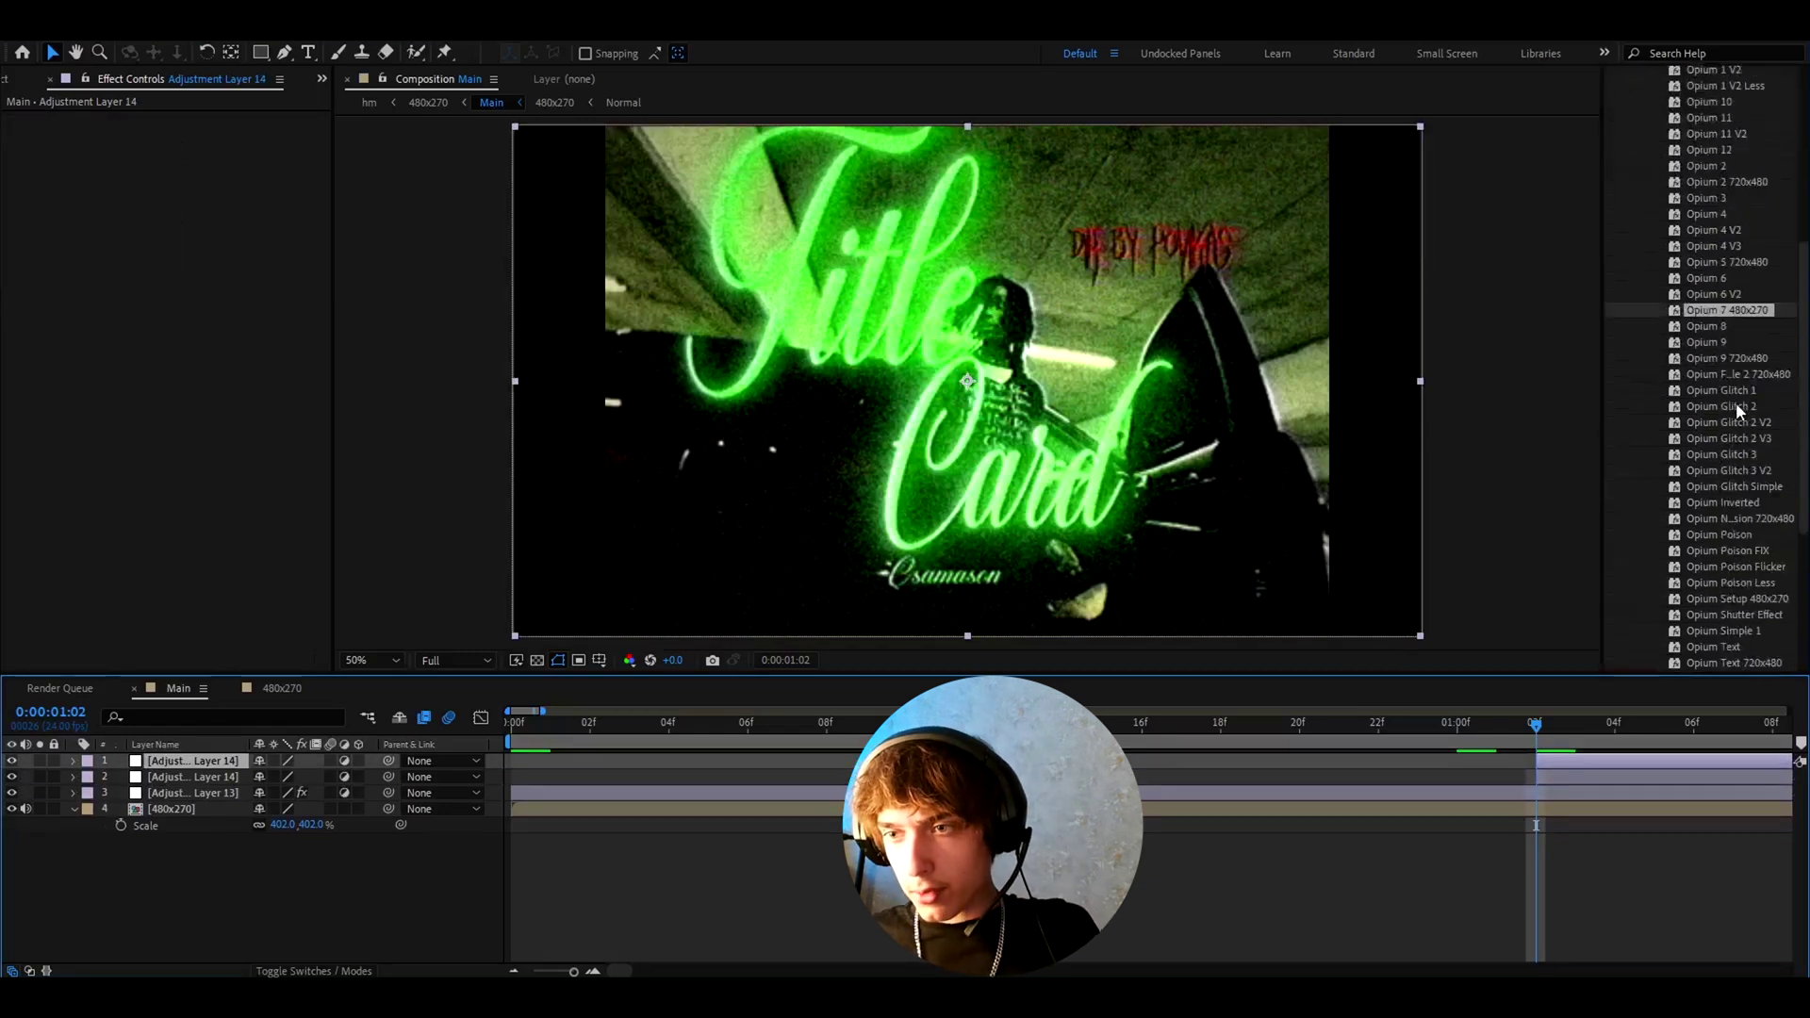
{"action": "left_click_drag", "start_coordinate": [1729, 405], "coordinate": [1546, 760]}
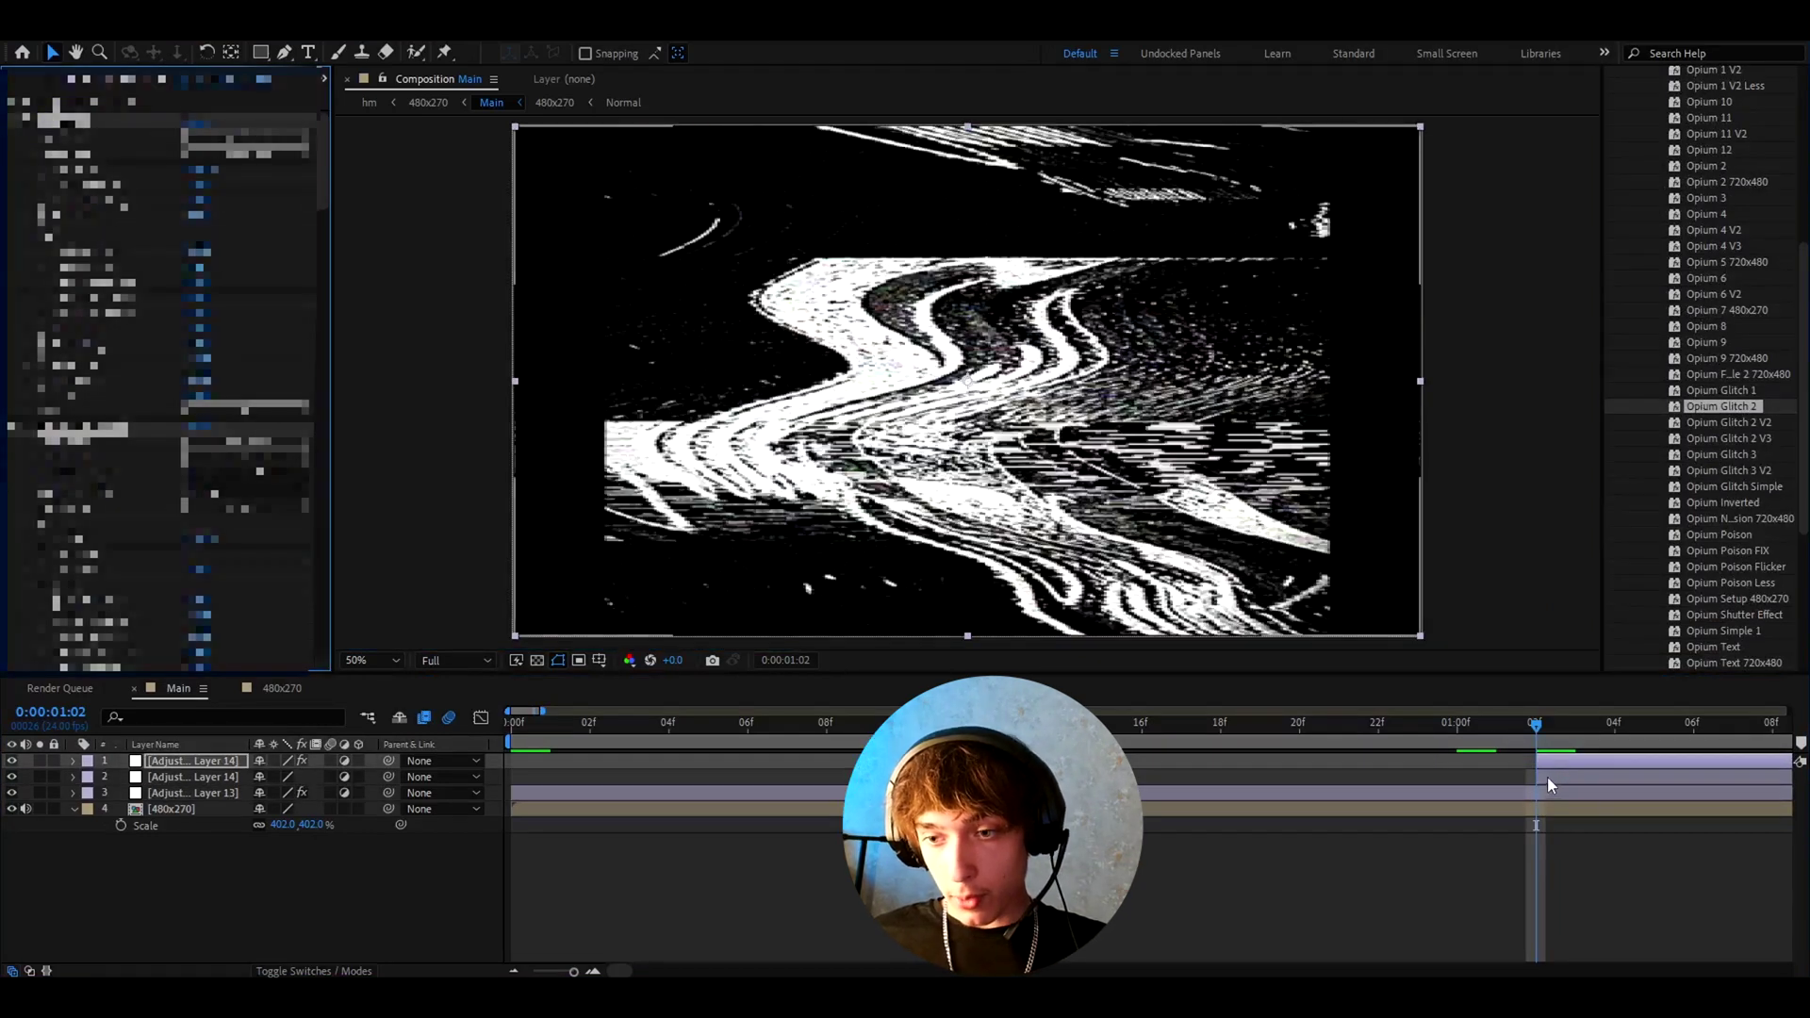
Add Posterize Time with a frame rate of 4 to the second Adjustment Layer 14
{"action": "left_click", "coordinate": [1547, 776]}
{"action": "key", "text": "ctrl+space"}
{"action": "type", "text": "poster"}
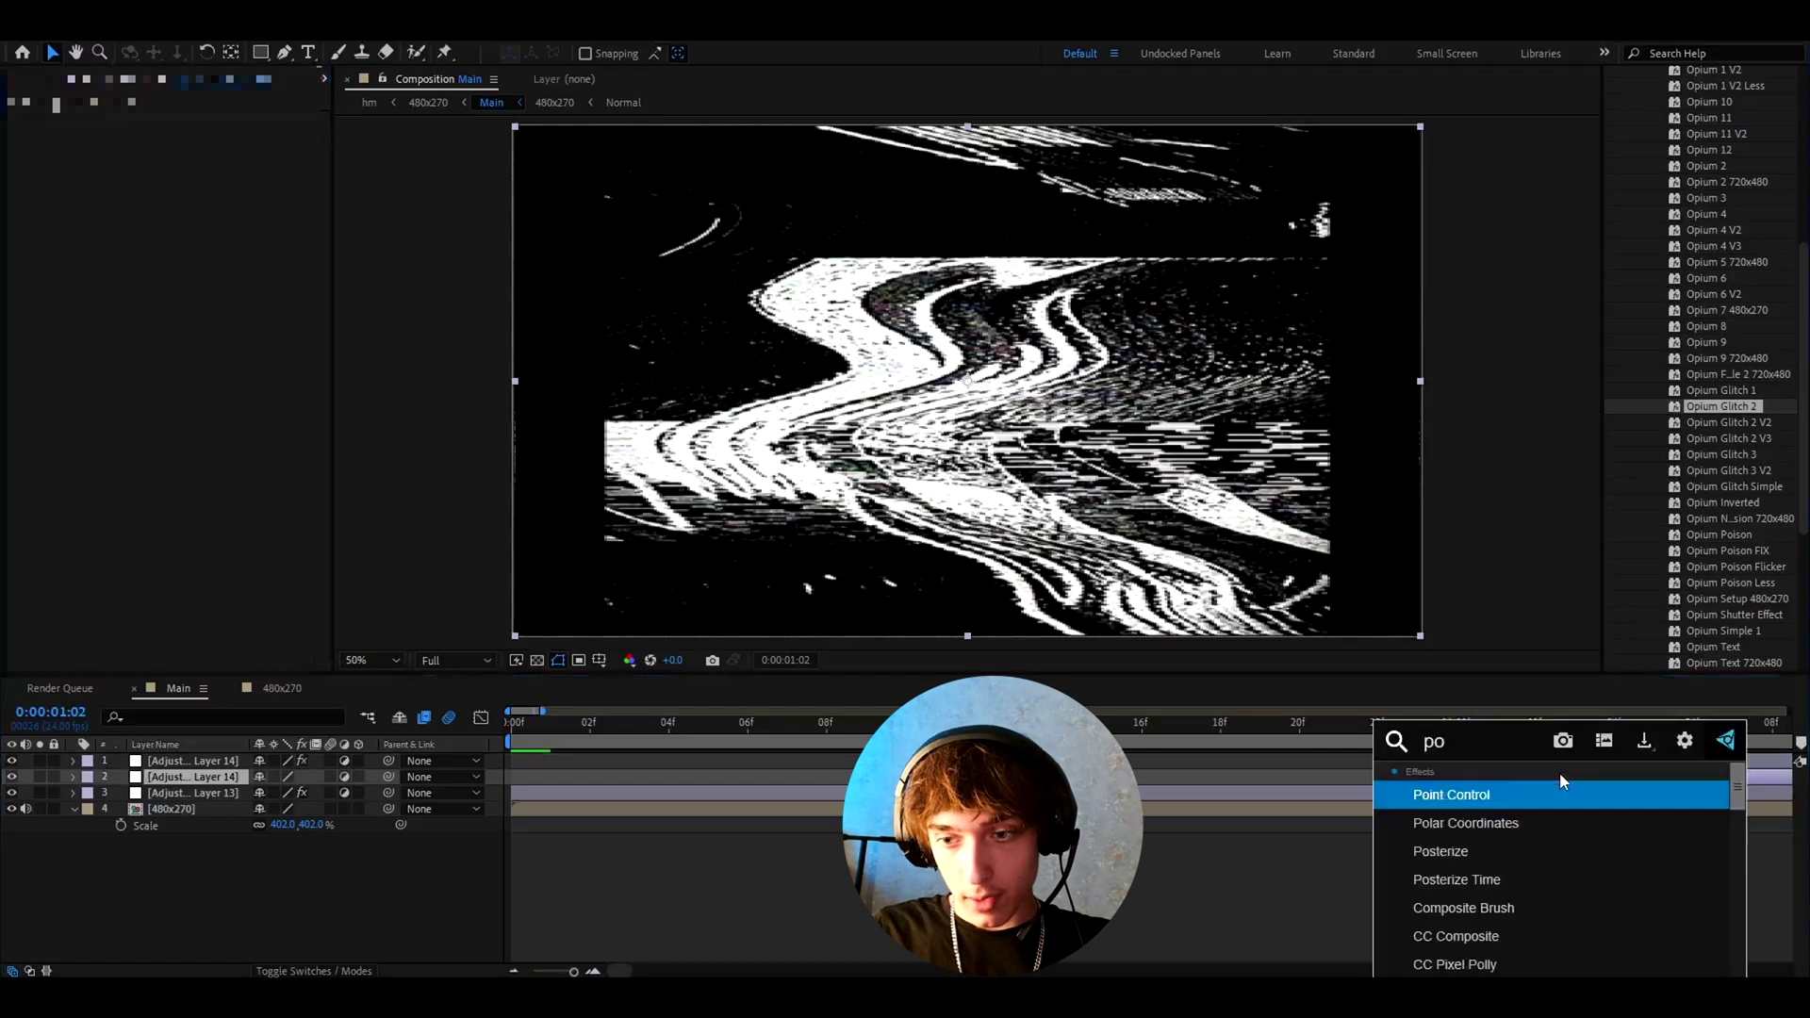
{"action": "left_click", "coordinate": [1459, 827]}
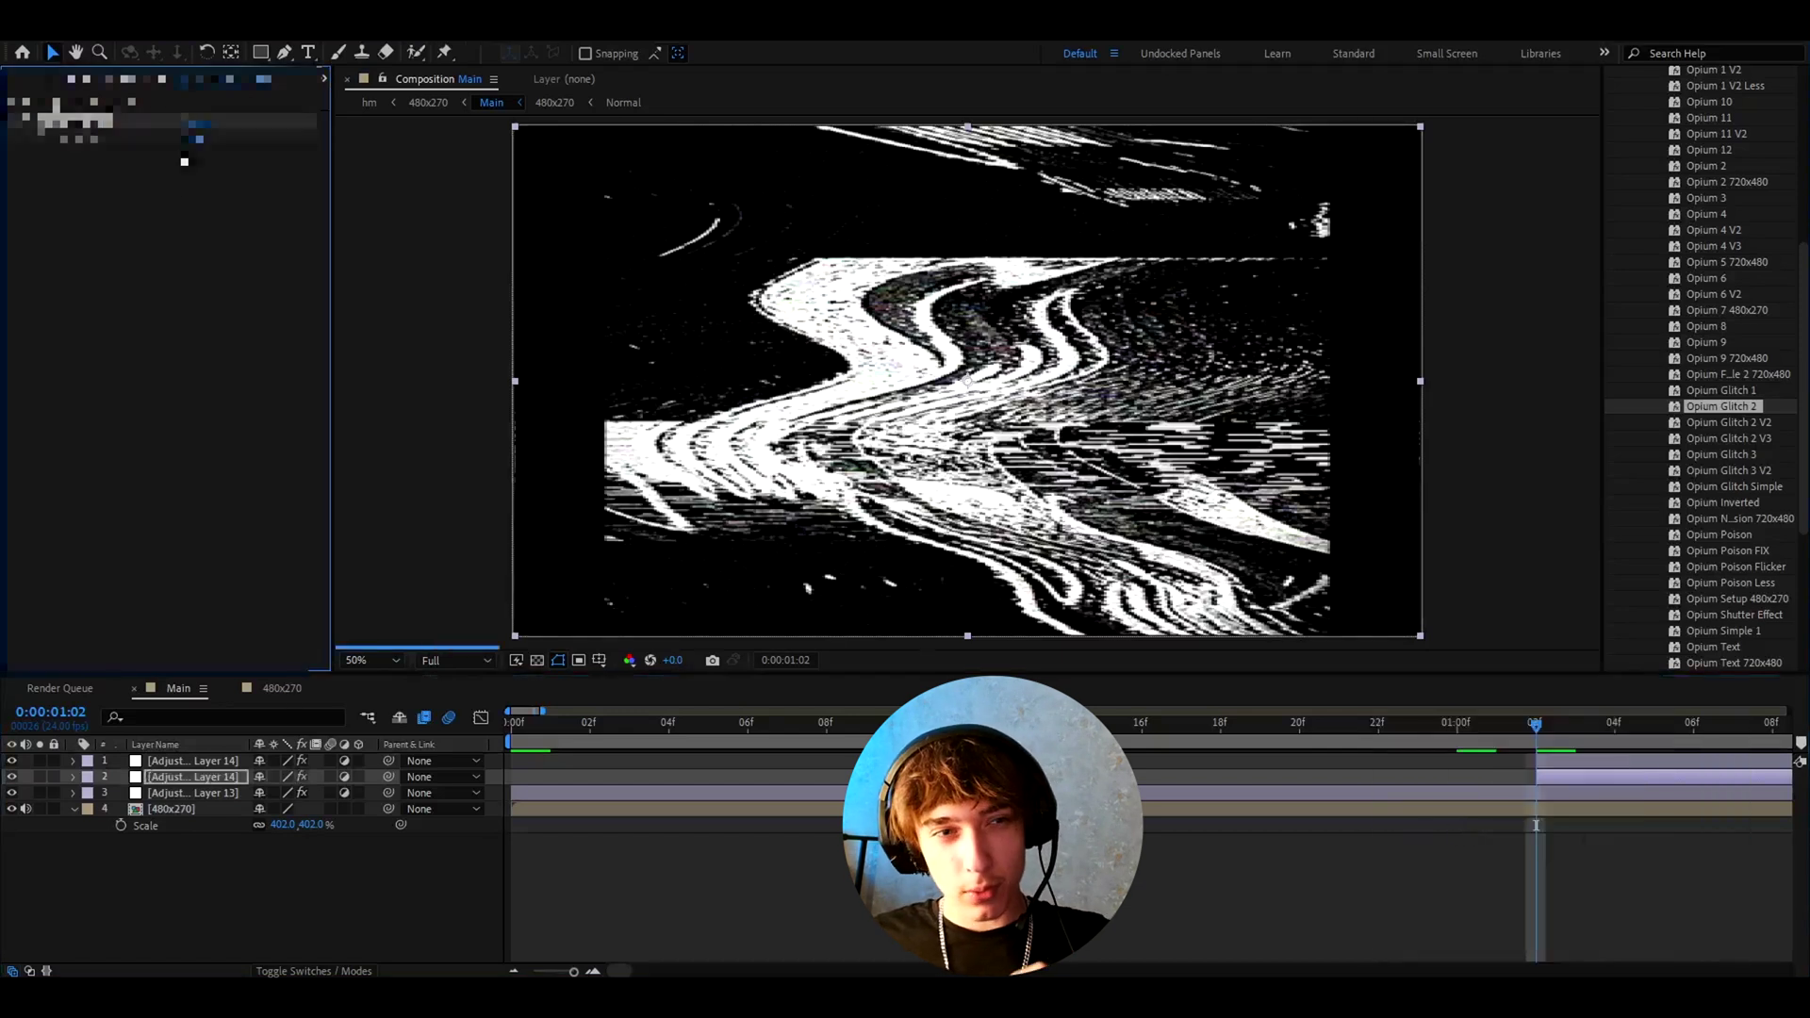
{"action": "type", "text": "4"}
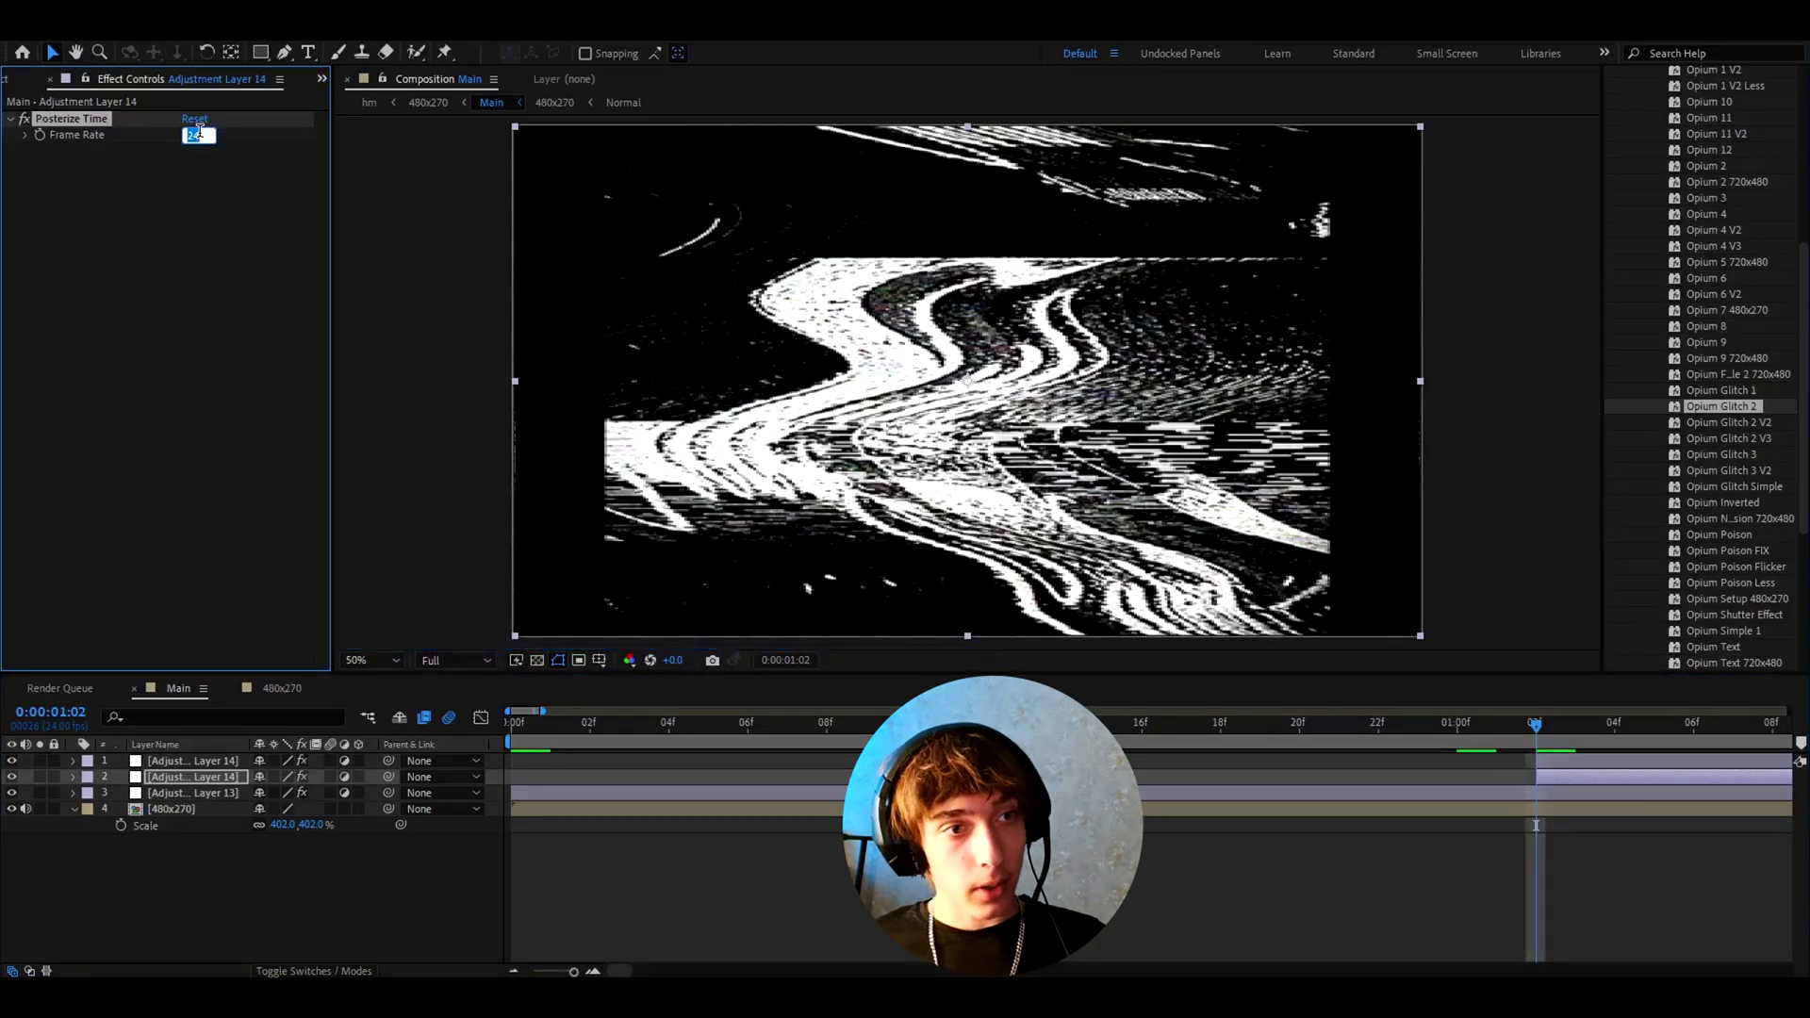
{"action": "key", "text": "Return"}
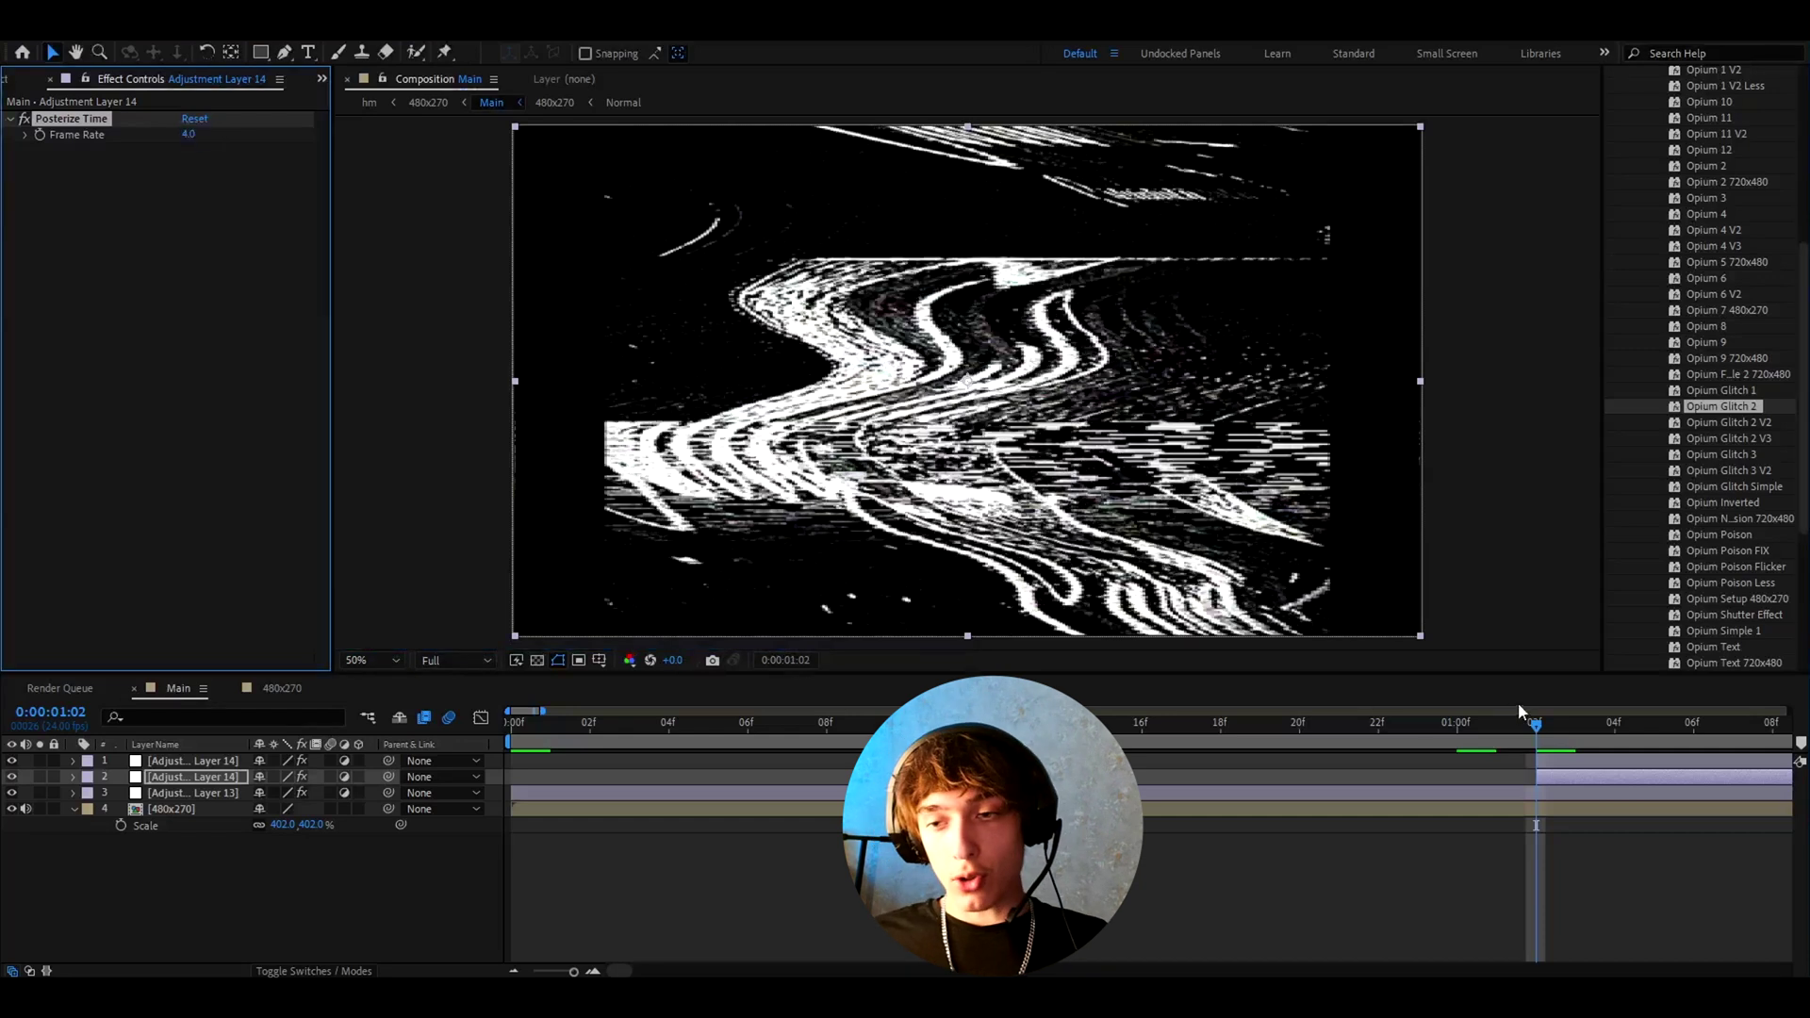
Cut the glitch layers at 1:09 and delete the parts after it
{"action": "left_click", "coordinate": [1565, 729]}
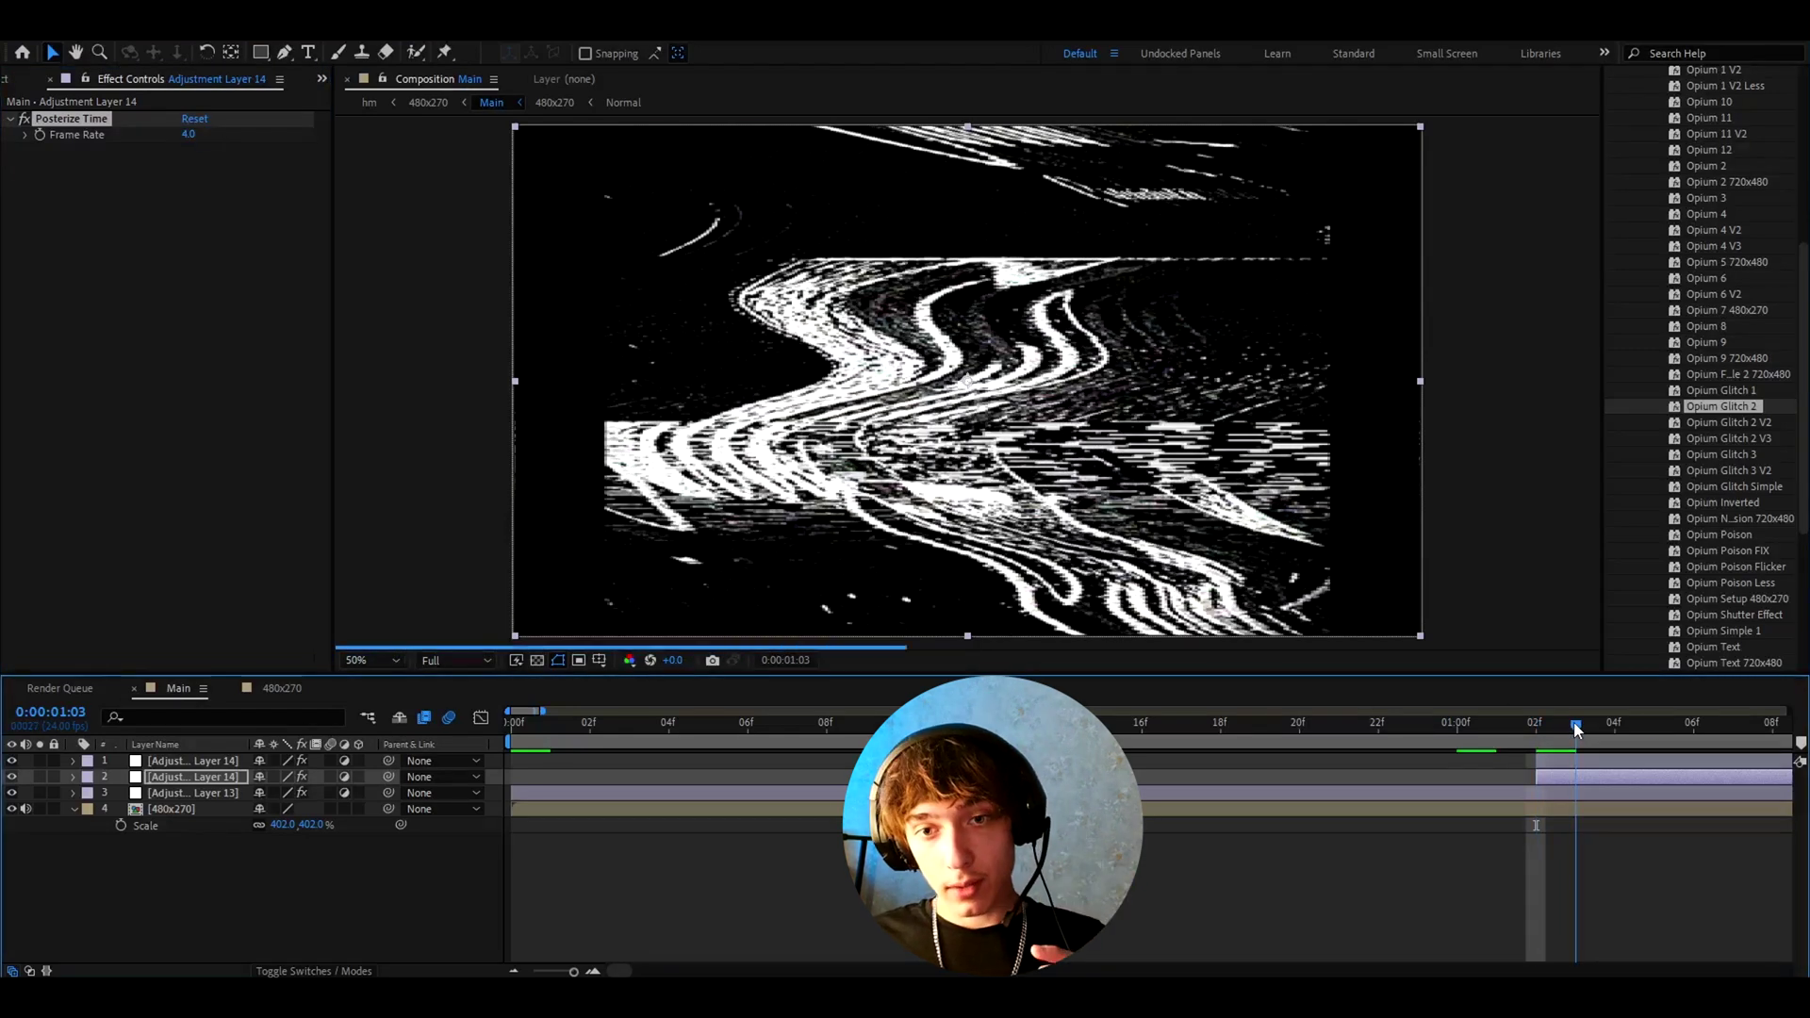
{"action": "key", "text": "Page_Down"}
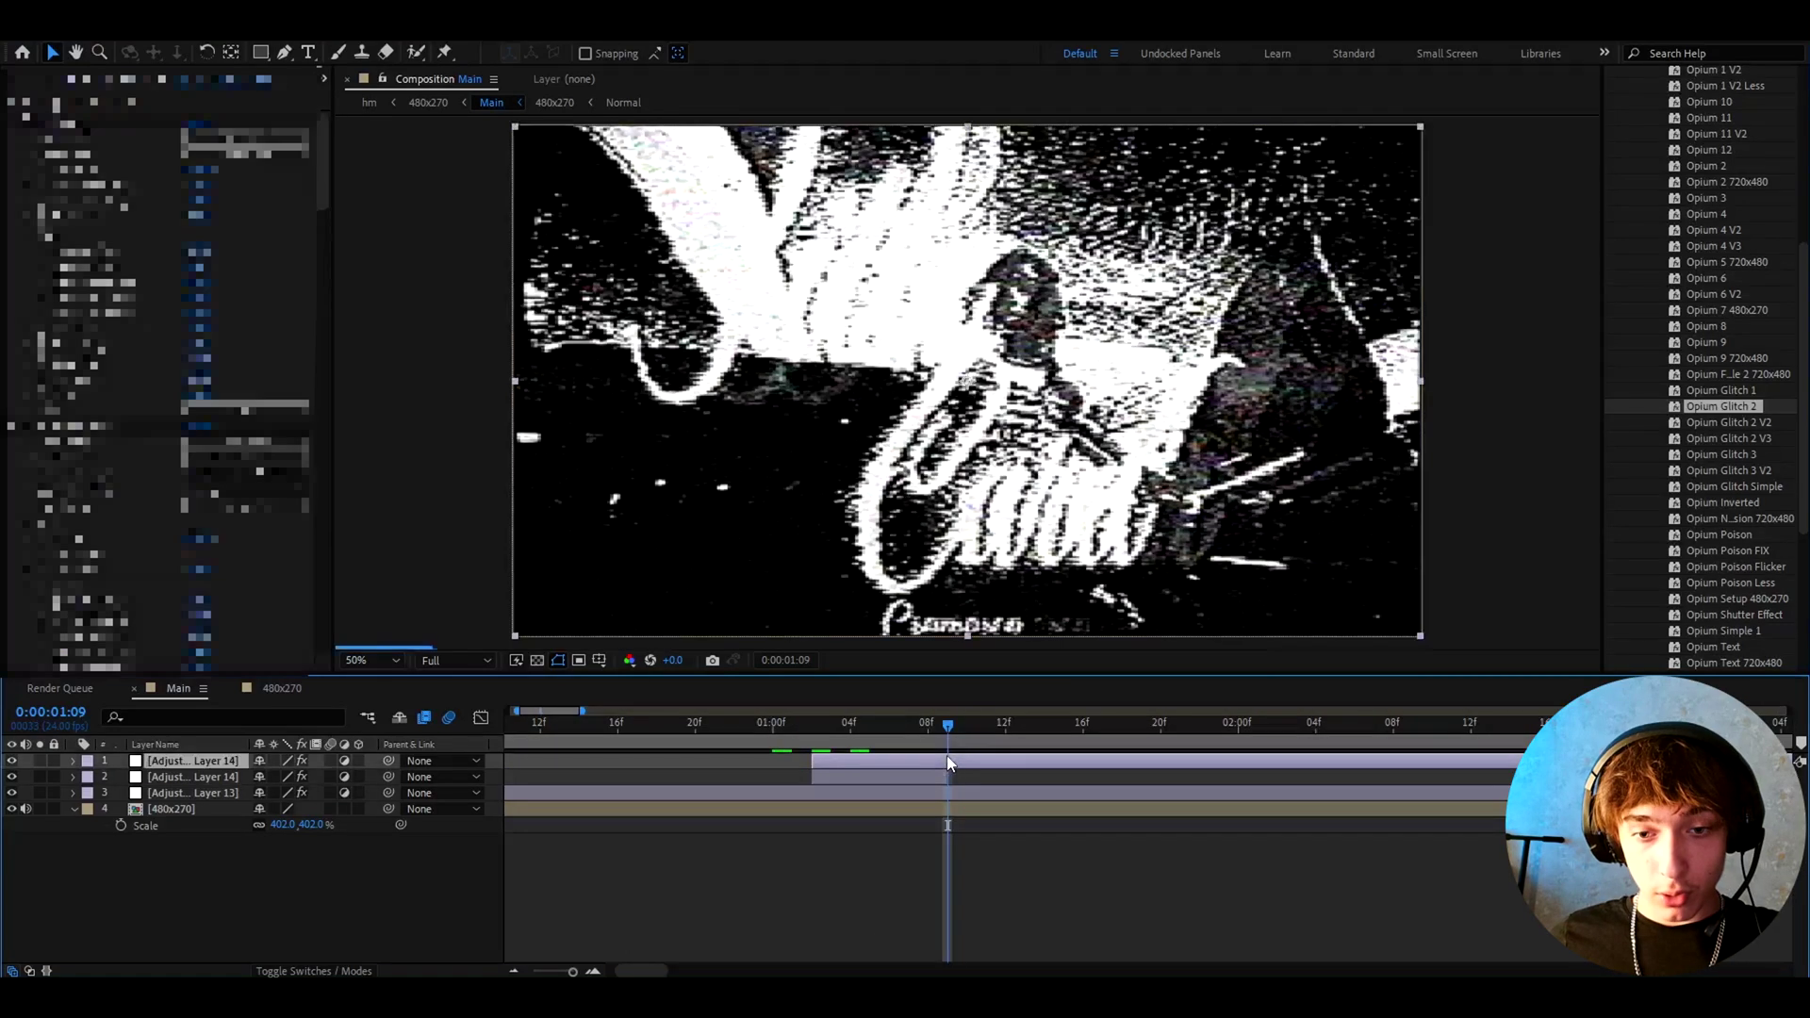
{"action": "key", "text": "ctrl+shift+d"}
{"action": "key", "text": "Delete"}
{"action": "left_click", "coordinate": [950, 792]}
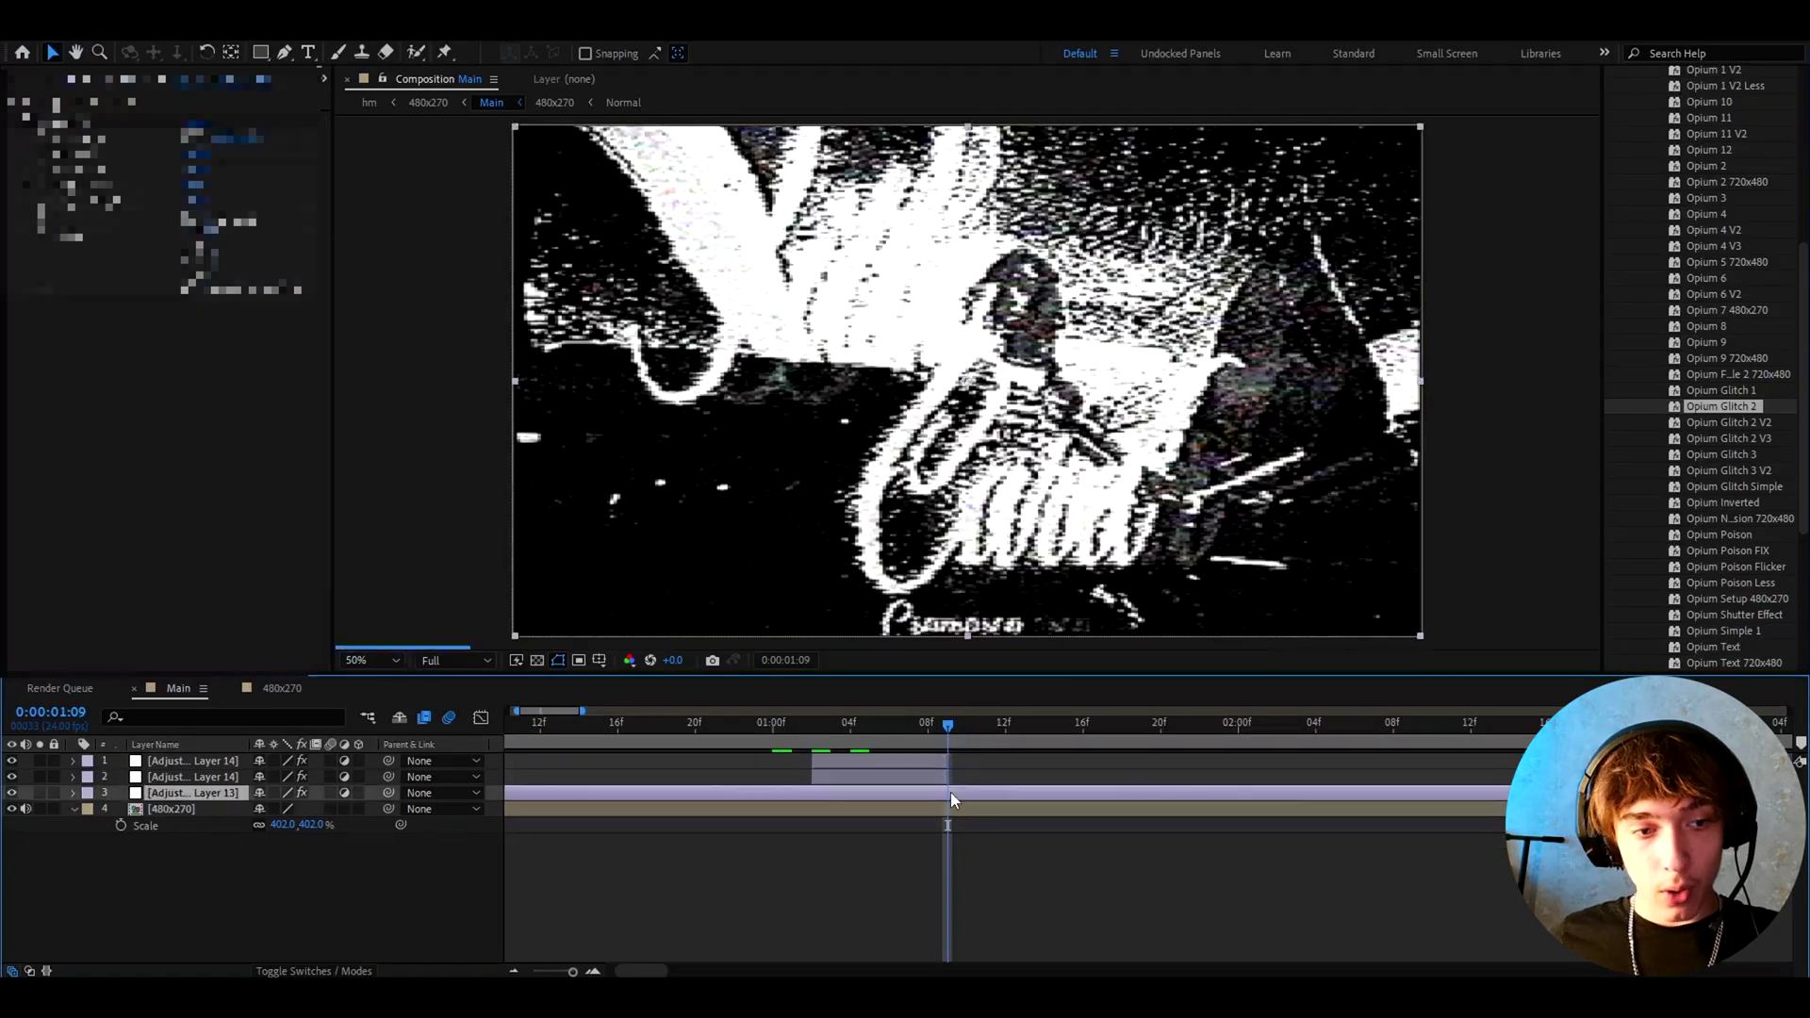
{"action": "key", "text": "F3"}
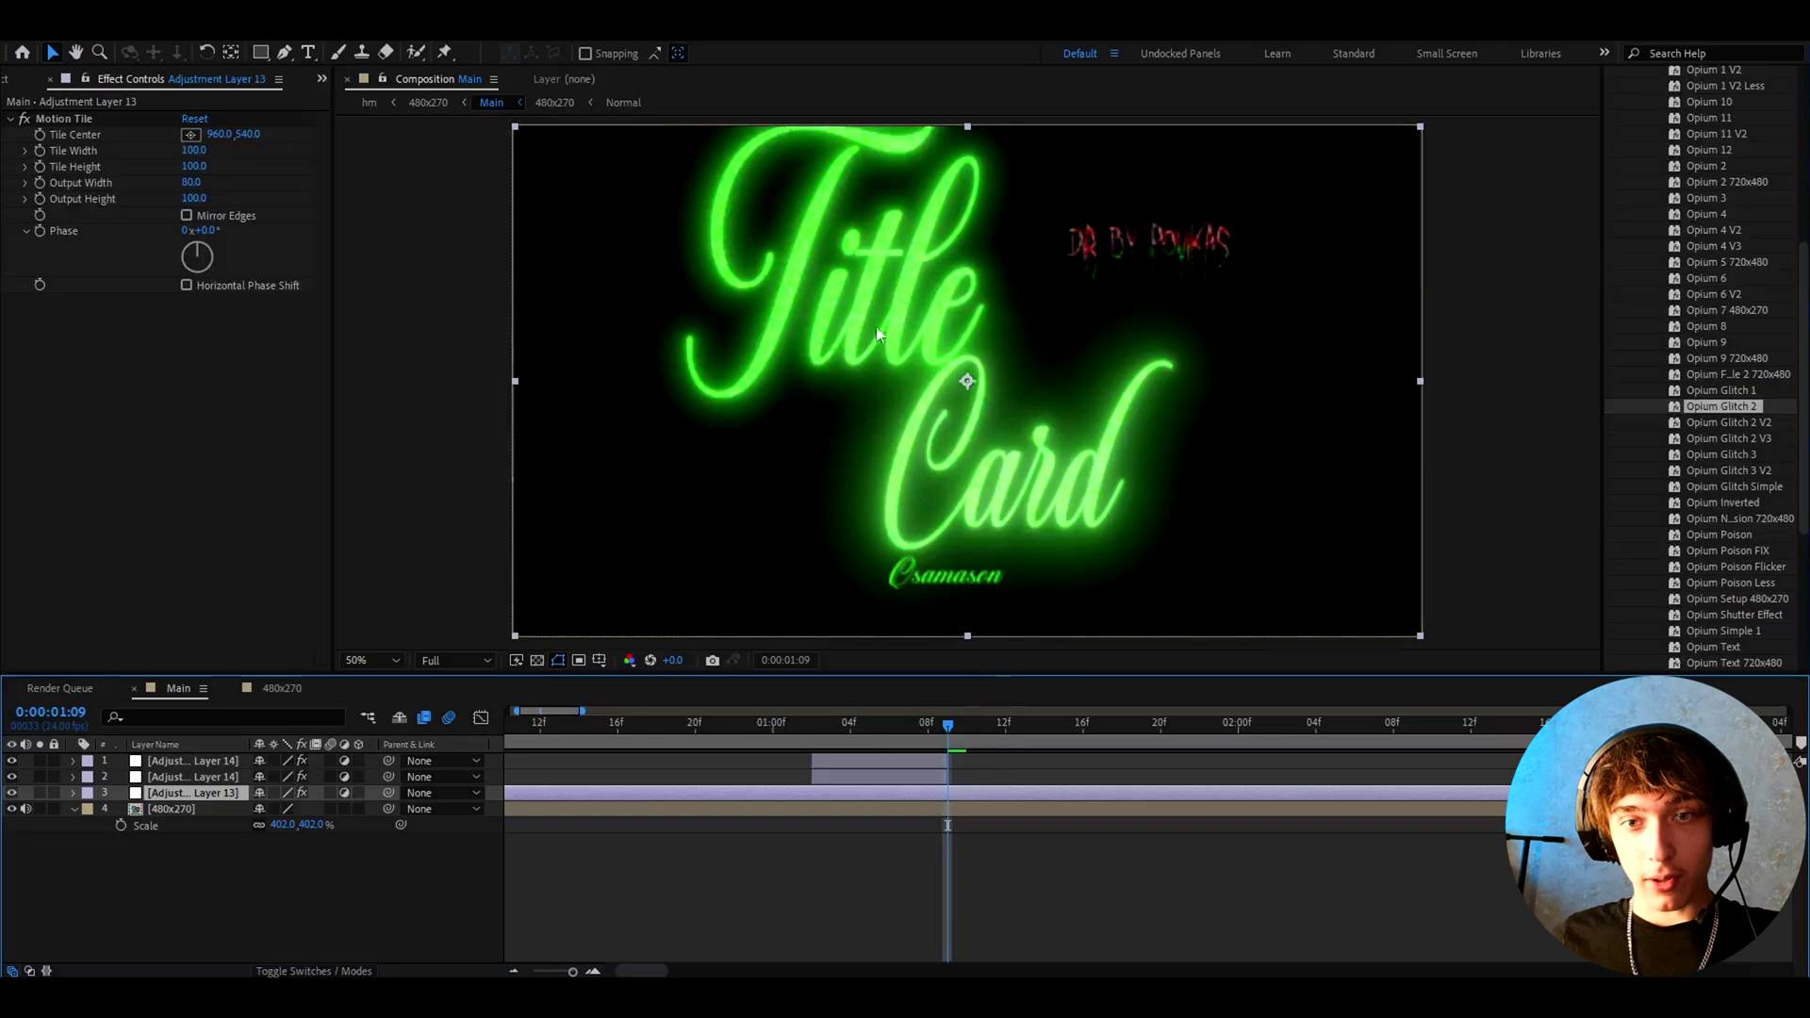